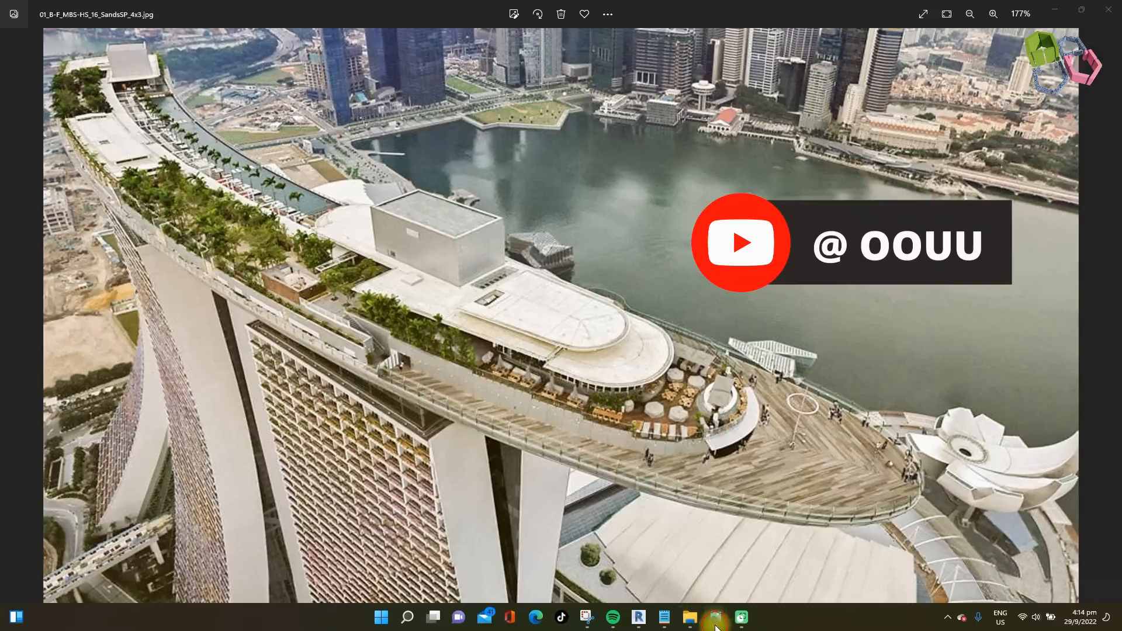
# - Review the Marina Bay Sands reference photos 70668_500x650a.JPG, MBS Img4.jpg and Sg Sand ua1.jpg
pyautogui.moveTo(717, 627)
pyautogui.click(659, 569)
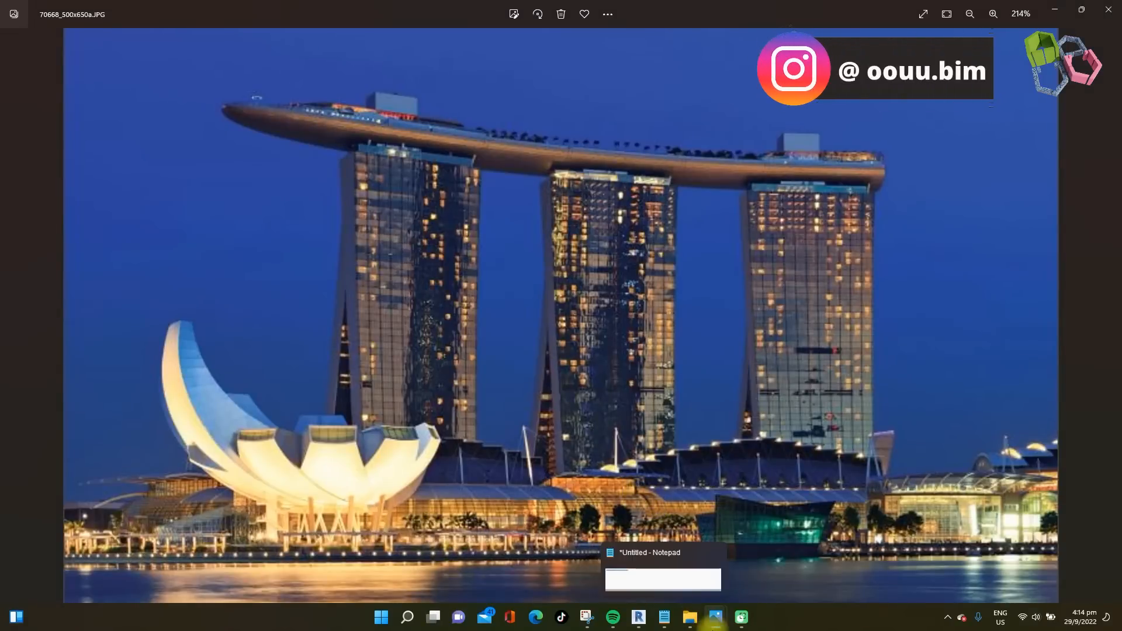
pyautogui.moveTo(716, 625)
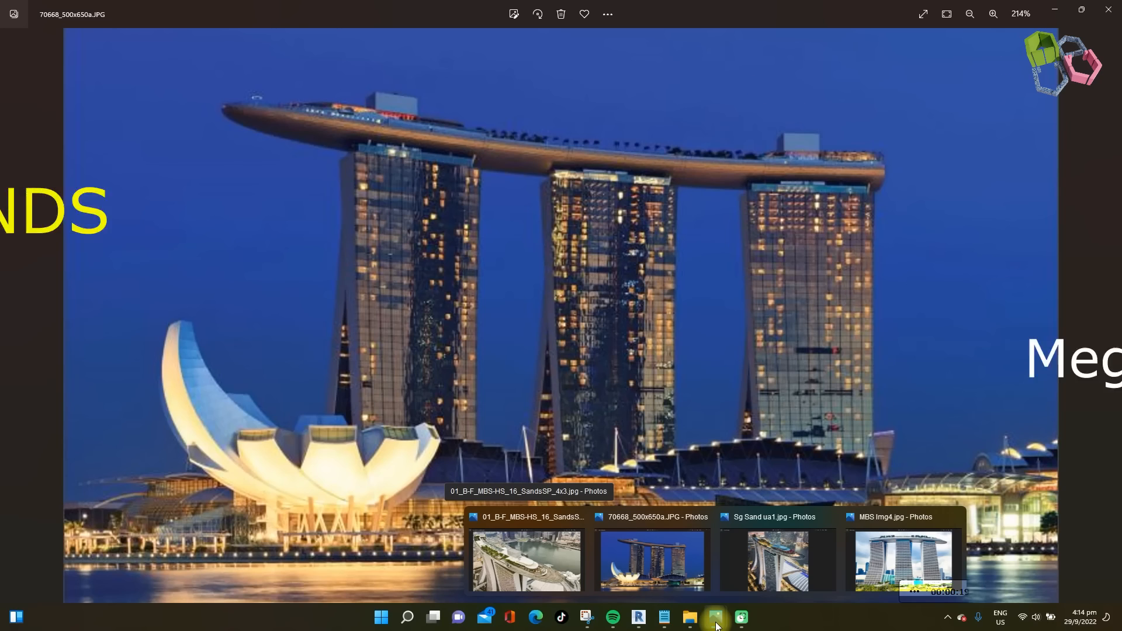
pyautogui.click(652, 560)
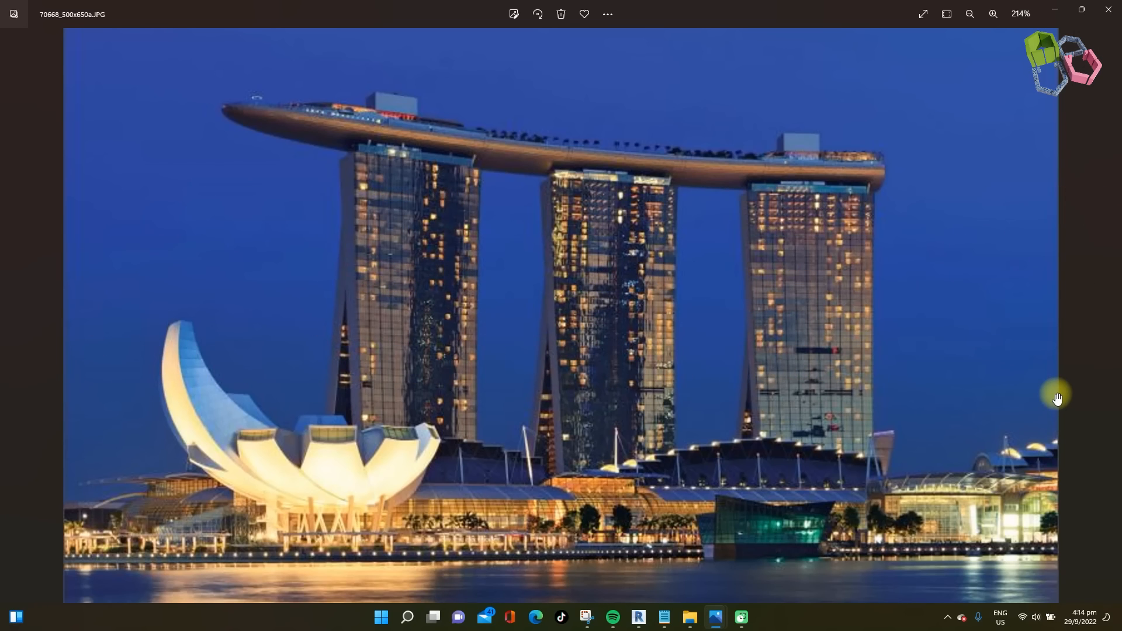
pyautogui.moveTo(716, 616)
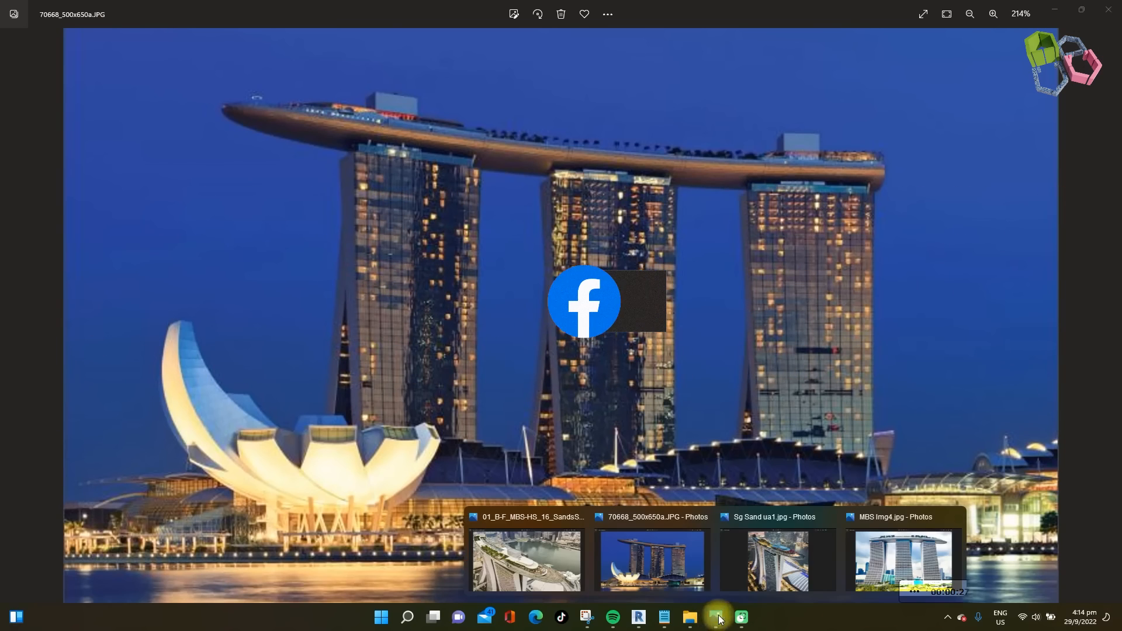
pyautogui.moveTo(752, 573)
pyautogui.click(874, 567)
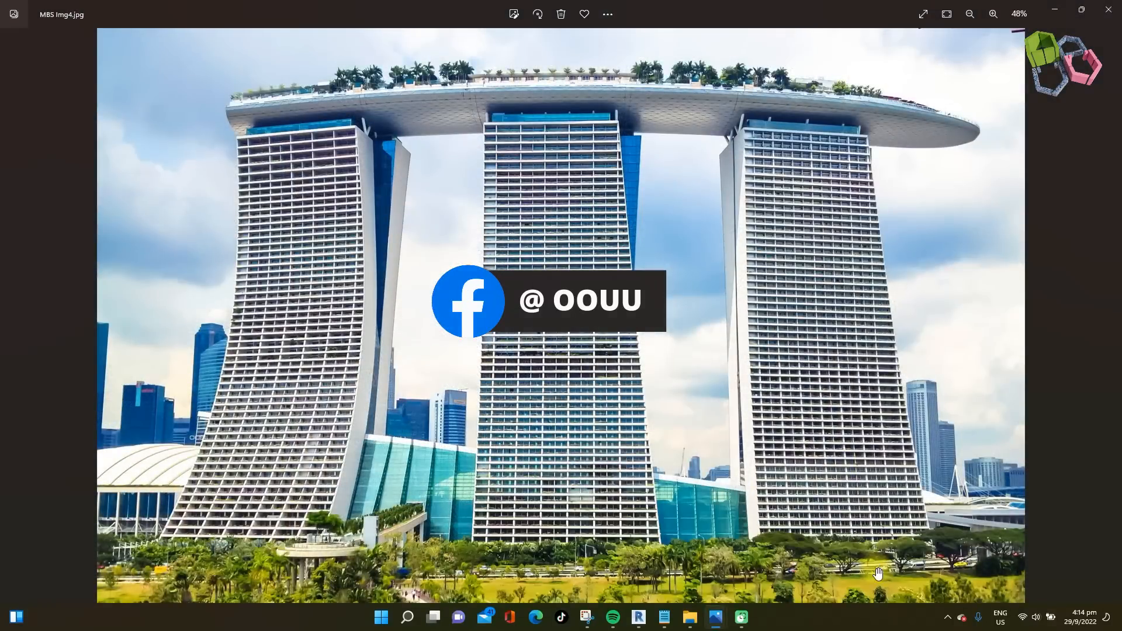
pyautogui.moveTo(716, 617)
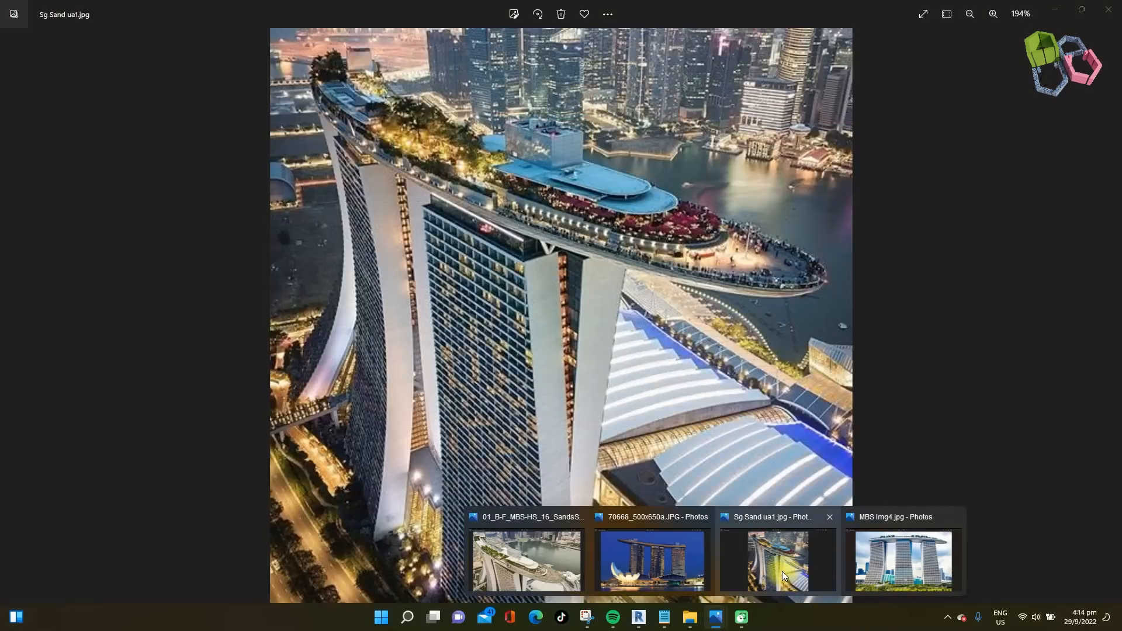
pyautogui.click(782, 567)
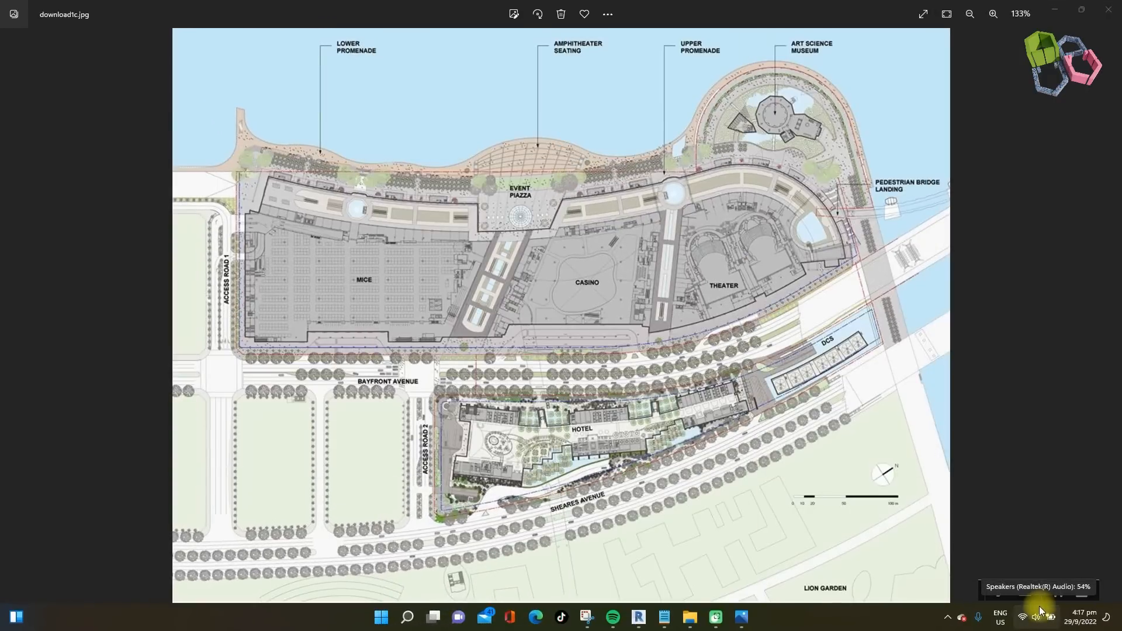
# - Bring up the hotel plan image download1a.jpg and outline the three tower footprints on it in magenta
pyautogui.moveTo(741, 624)
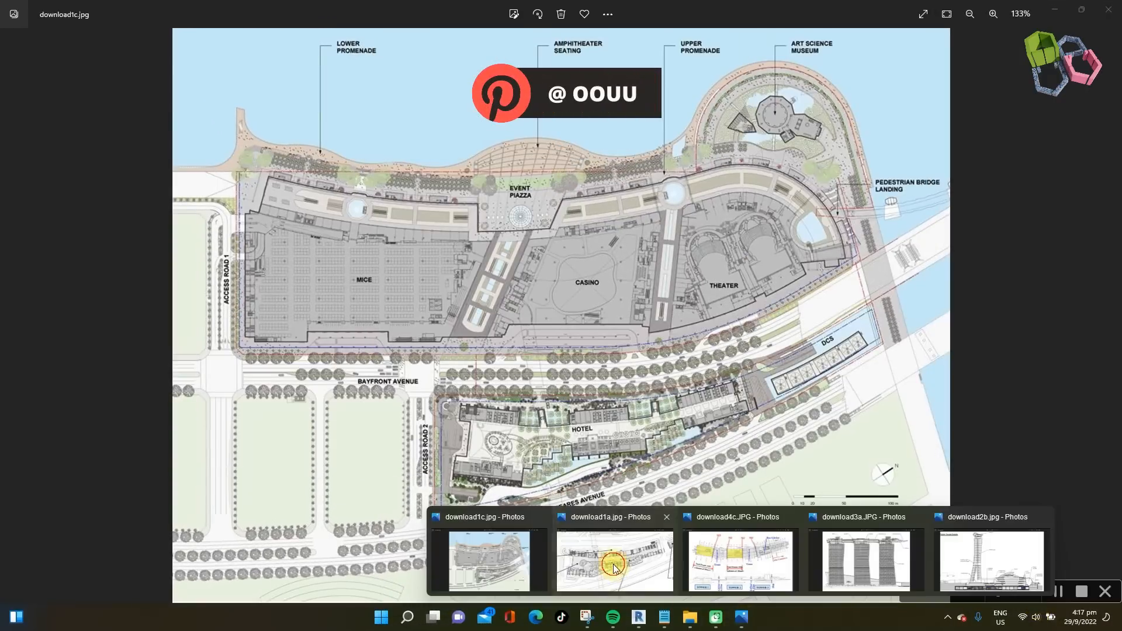
pyautogui.click(614, 565)
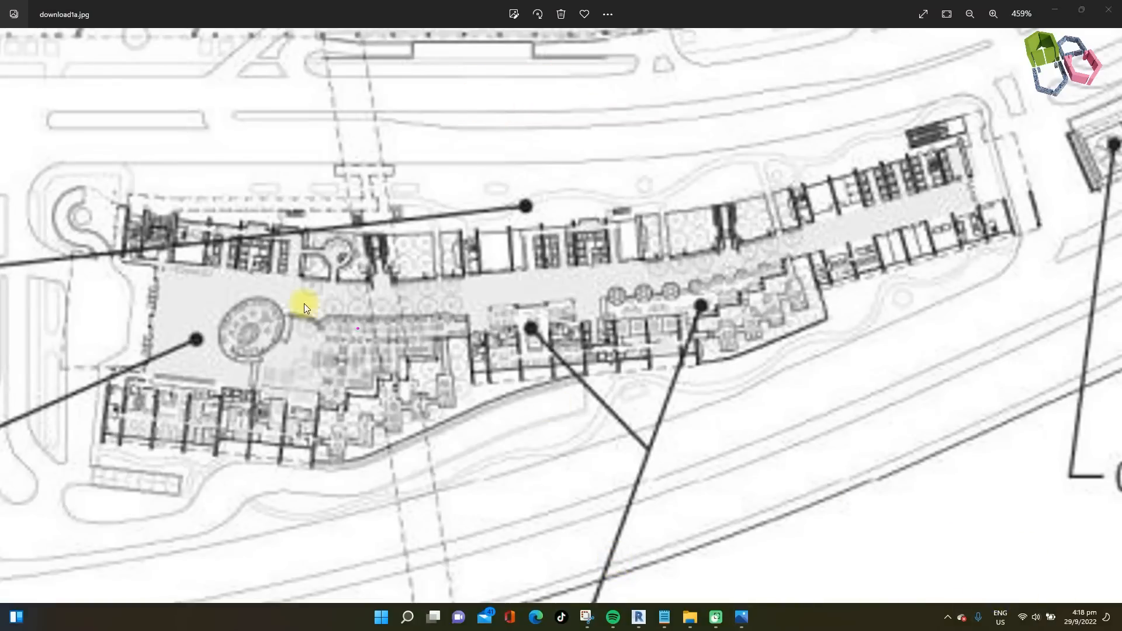
pyautogui.moveTo(112, 224); pyautogui.dragTo(68, 413)
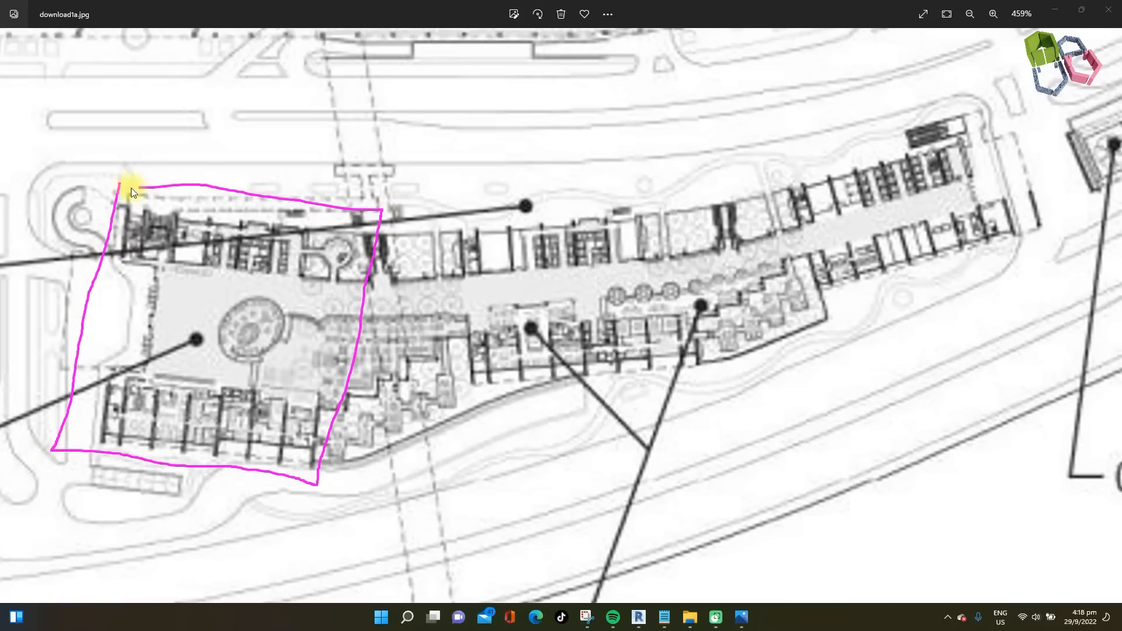
pyautogui.moveTo(465, 401)
pyautogui.mouseDown()
pyautogui.moveTo(678, 371)
pyautogui.moveTo(713, 347)
pyautogui.mouseUp()
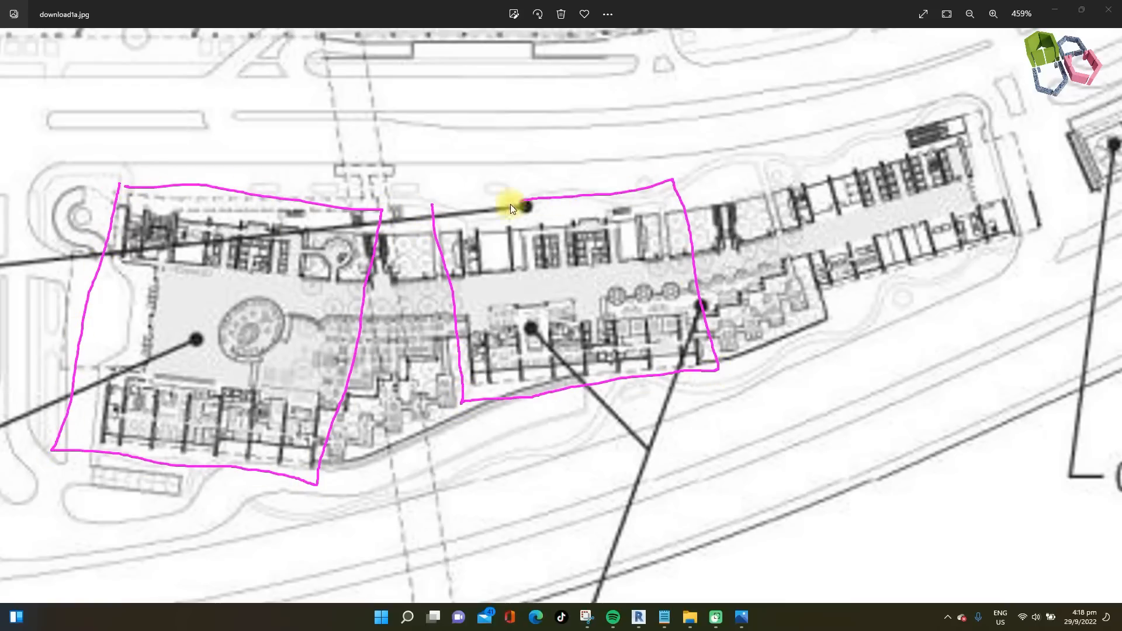
pyautogui.moveTo(810, 229)
pyautogui.mouseDown()
pyautogui.moveTo(825, 315)
pyautogui.moveTo(1036, 257)
pyautogui.mouseUp()
pyautogui.moveTo(792, 155); pyautogui.dragTo(750, 162)
# - Trace the curved SkyPark outline around all three tower footprints in blue on the hotel plan image
pyautogui.moveTo(44, 307); pyautogui.dragTo(83, 425)
pyautogui.moveTo(309, 469); pyautogui.dragTo(510, 430)
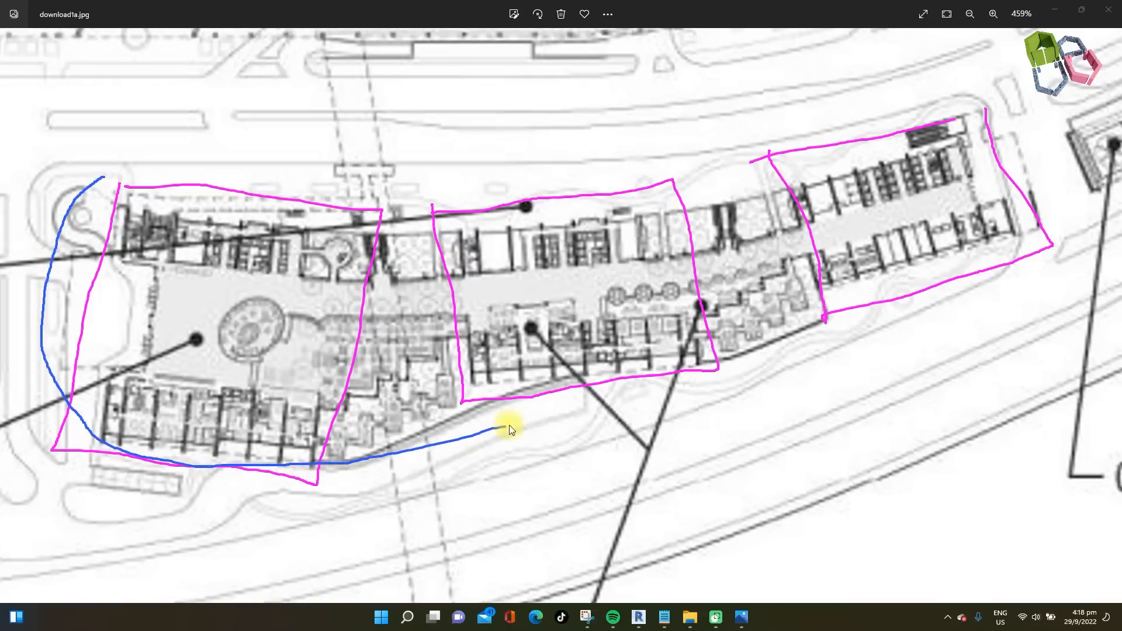
pyautogui.moveTo(980, 289); pyautogui.dragTo(1118, 197)
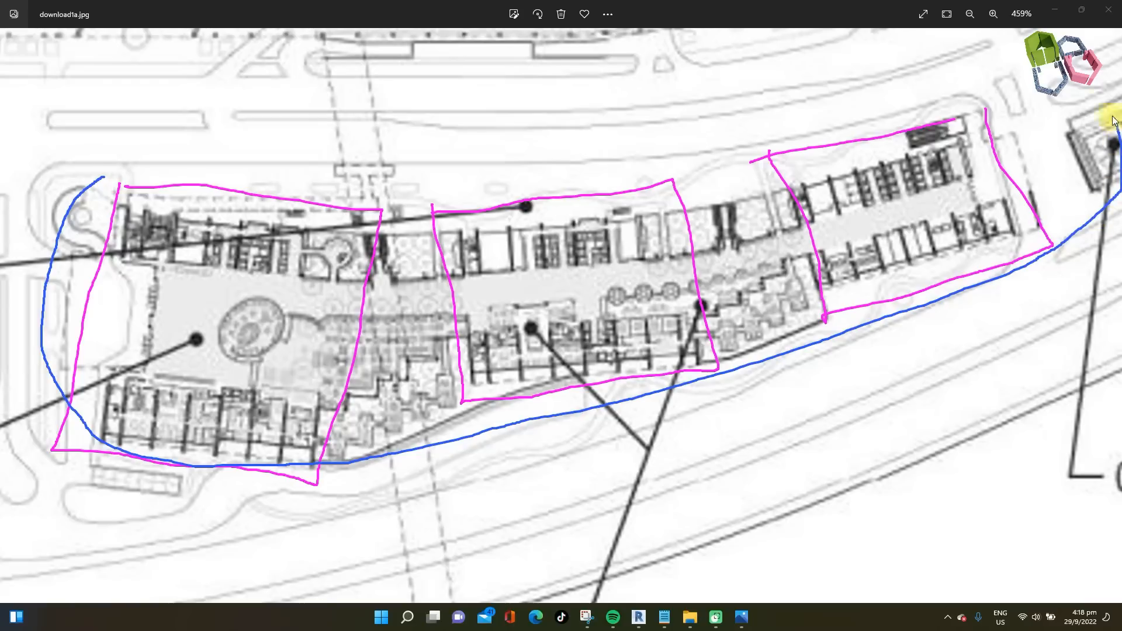
pyautogui.moveTo(1016, 75)
pyautogui.mouseDown()
pyautogui.moveTo(860, 130)
pyautogui.moveTo(676, 173)
pyautogui.moveTo(382, 196)
pyautogui.mouseUp()
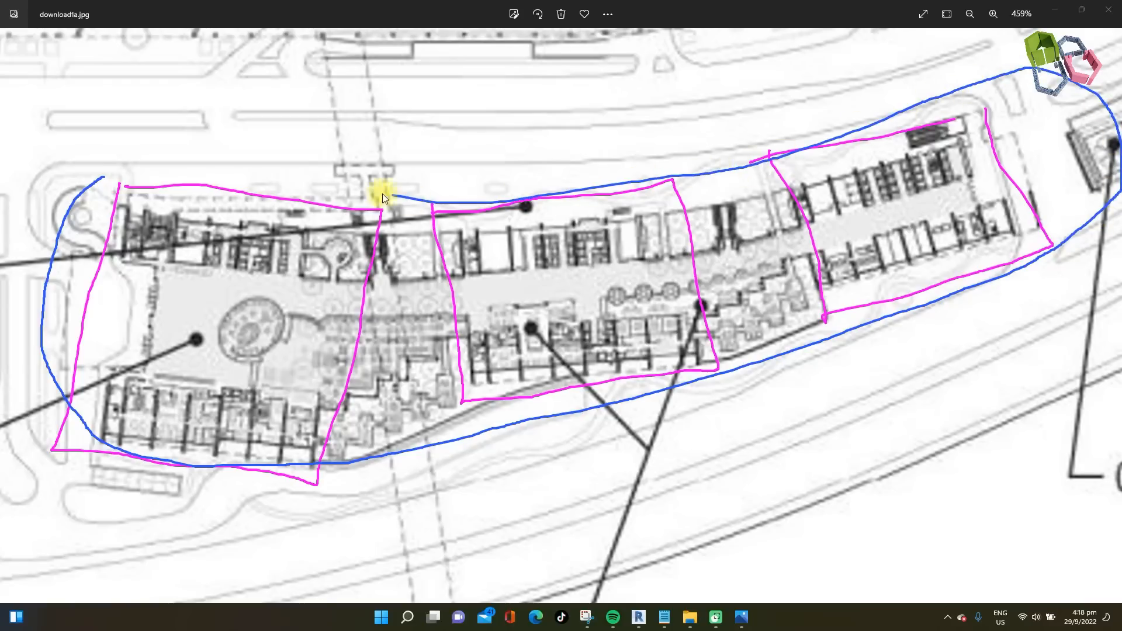
pyautogui.moveTo(217, 174); pyautogui.dragTo(121, 176)
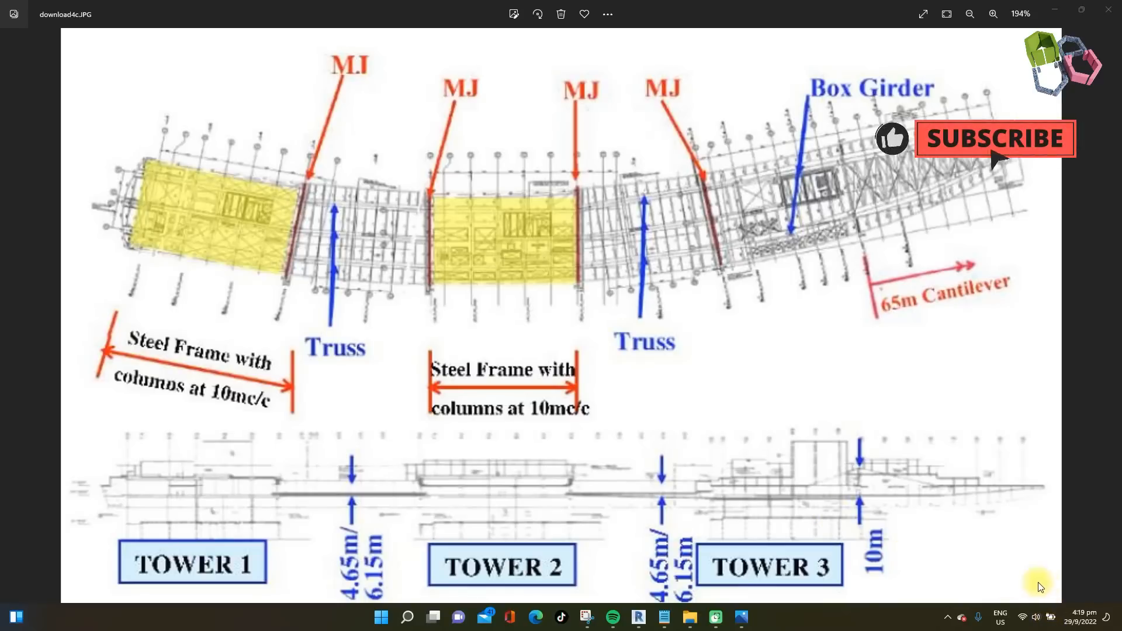
# - View the remaining reference drawings, from the SkyPark structure diagram on to the tower elevations
pyautogui.press('Left')
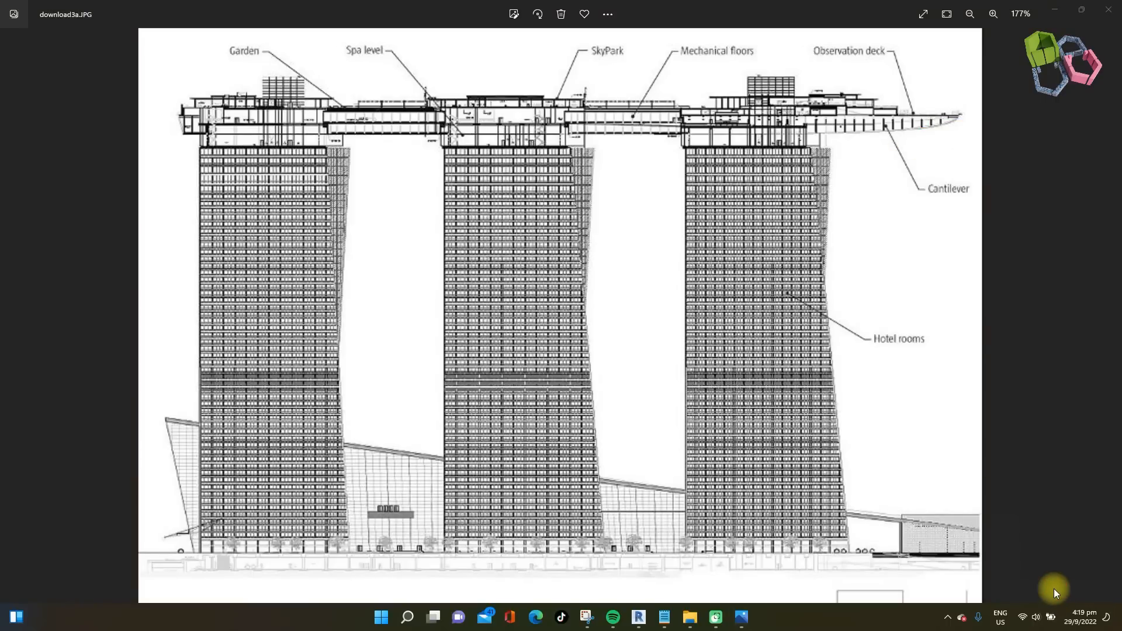
pyautogui.press('Left')
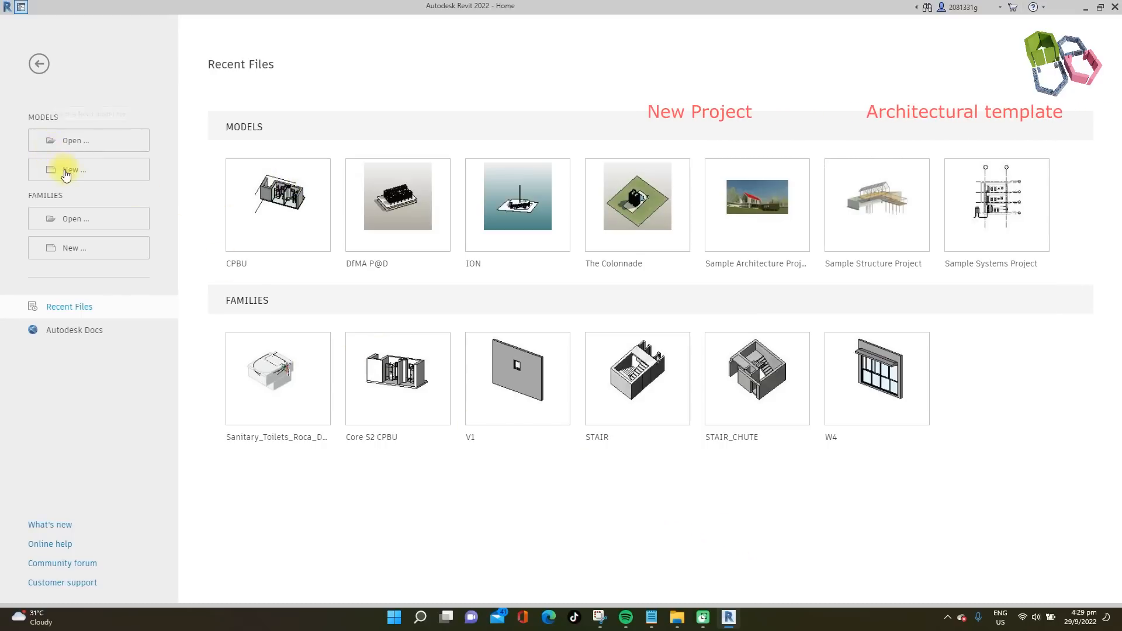
# - Create a new Revit project from the Architectural Template
pyautogui.click(71, 170)
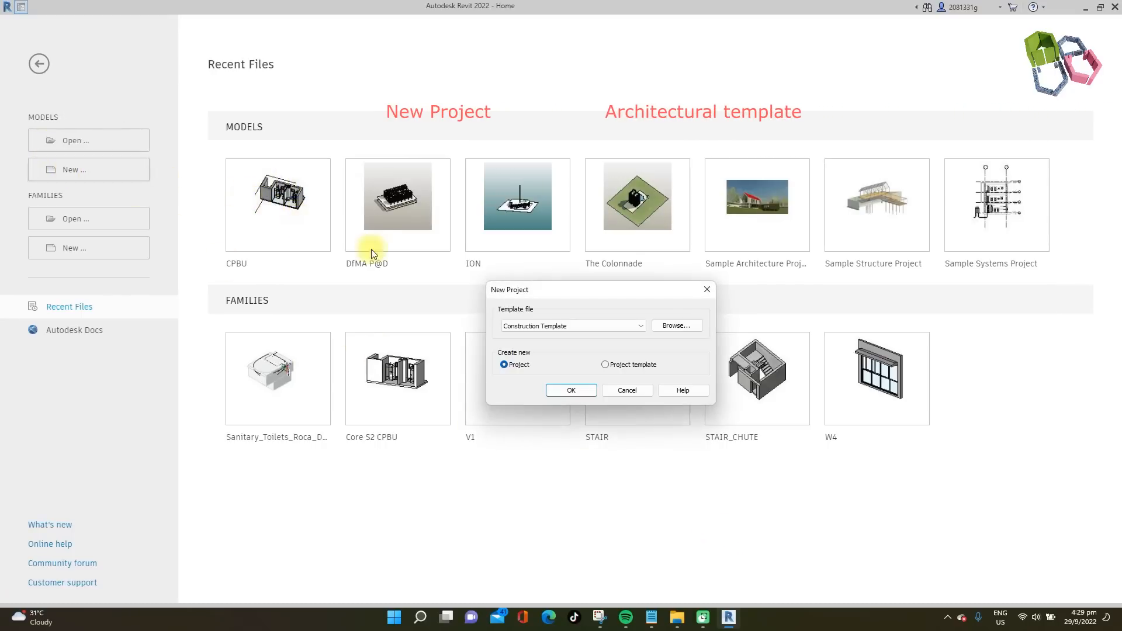
pyautogui.click(641, 327)
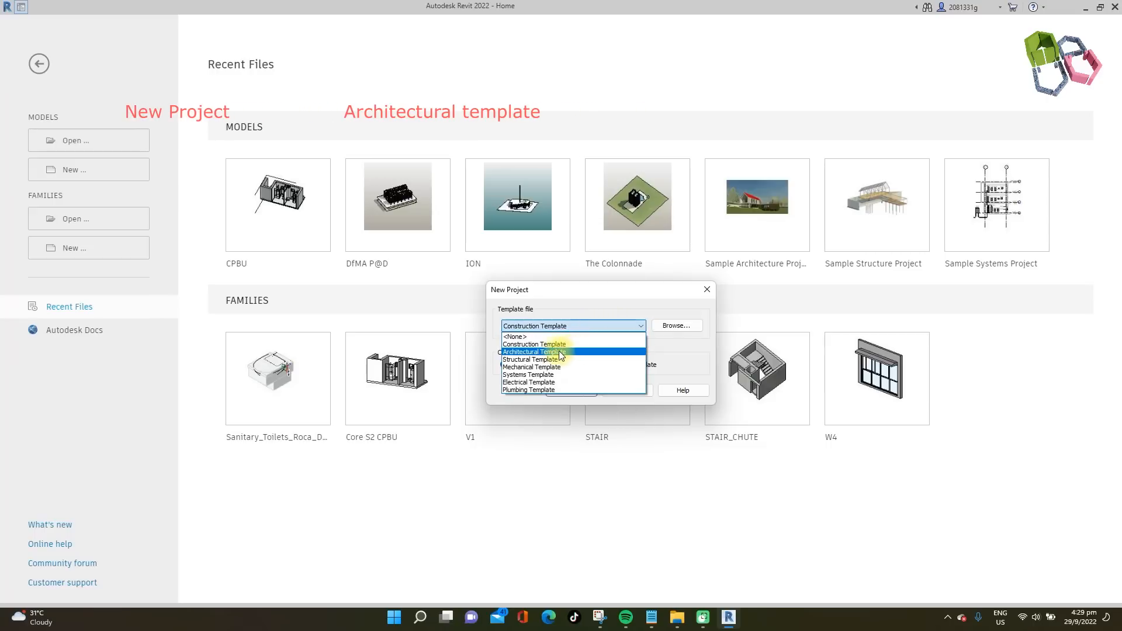
pyautogui.click(561, 352)
pyautogui.click(572, 389)
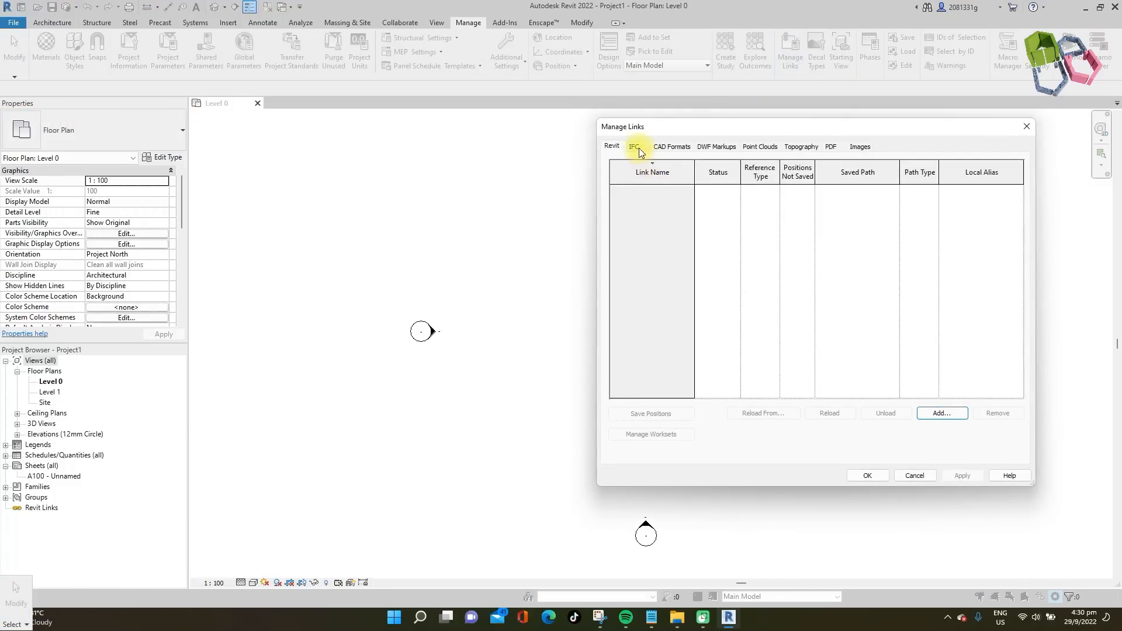
# - Add a DWG drawing of the towers to the project as a linked CAD file
pyautogui.click(660, 147)
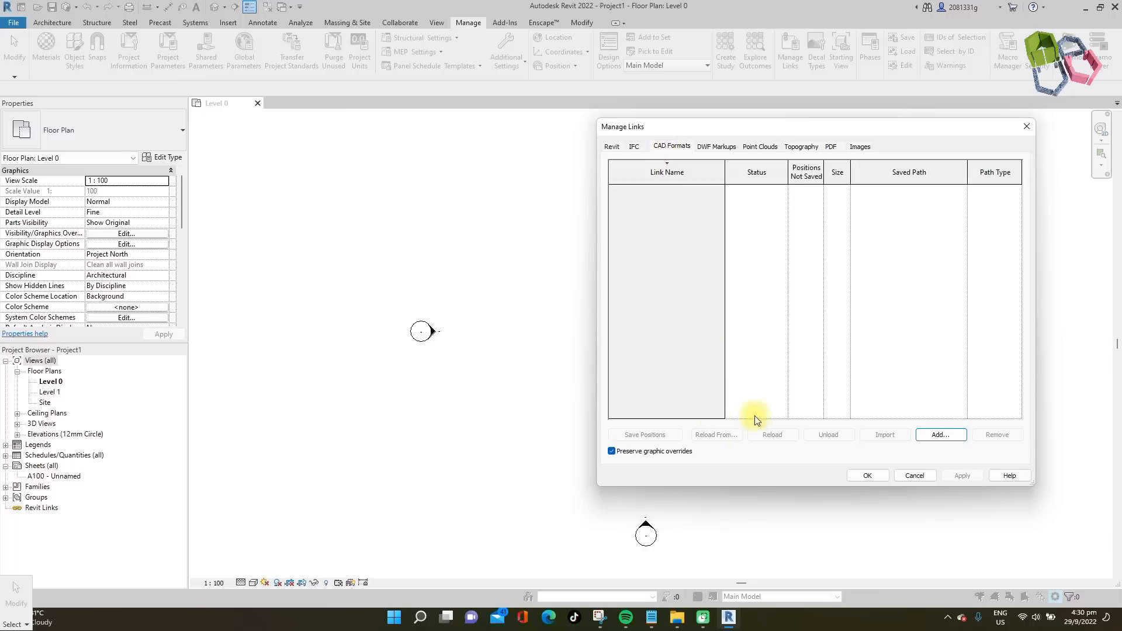
pyautogui.click(942, 436)
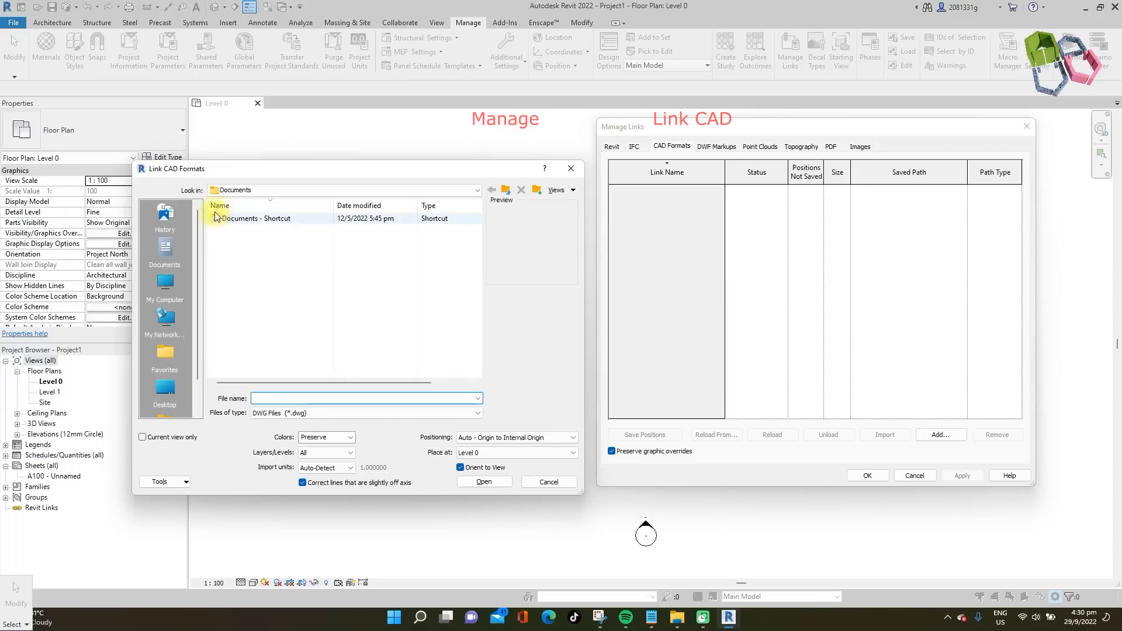
pyautogui.click(250, 190)
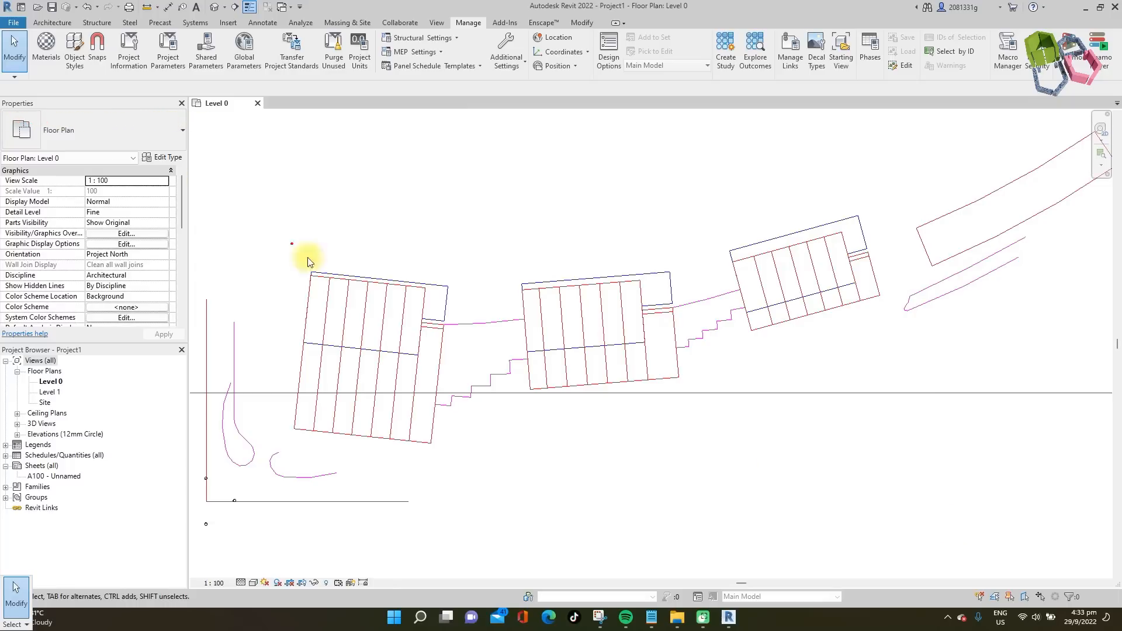
# - Mark the outline of the first tower's footprint on the linked CAD plan
pyautogui.moveTo(335, 283); pyautogui.dragTo(425, 294)
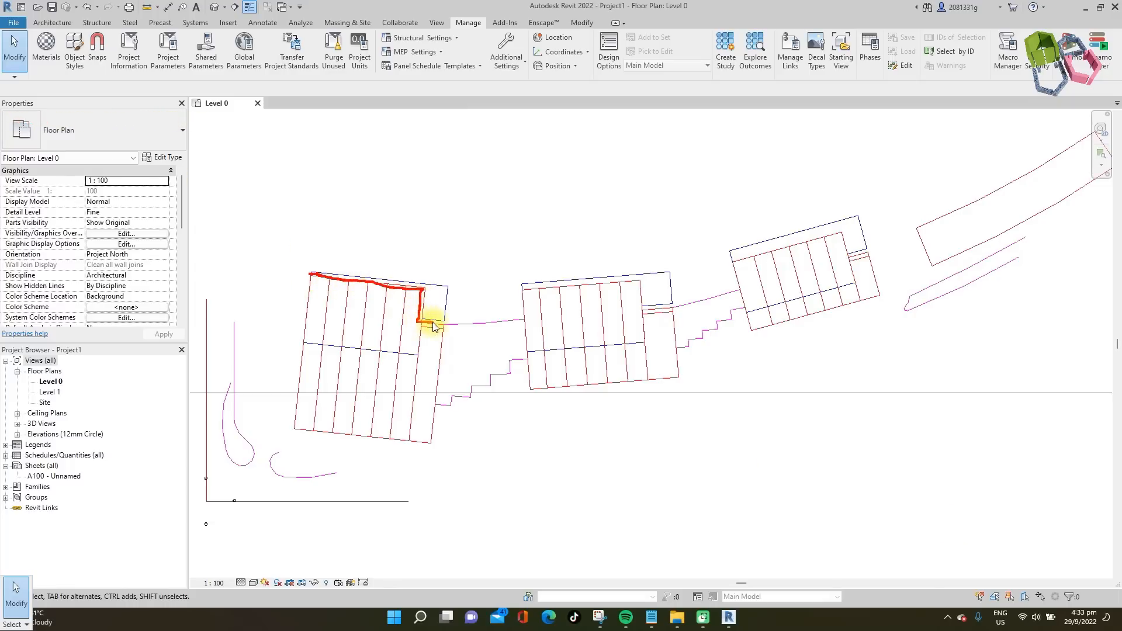
pyautogui.moveTo(445, 333)
pyautogui.mouseDown()
pyautogui.moveTo(432, 442)
pyautogui.moveTo(286, 431)
pyautogui.moveTo(320, 285)
pyautogui.moveTo(448, 286)
pyautogui.moveTo(446, 325)
pyautogui.moveTo(368, 349)
pyautogui.moveTo(308, 346)
pyautogui.moveTo(314, 258)
pyautogui.mouseUp()
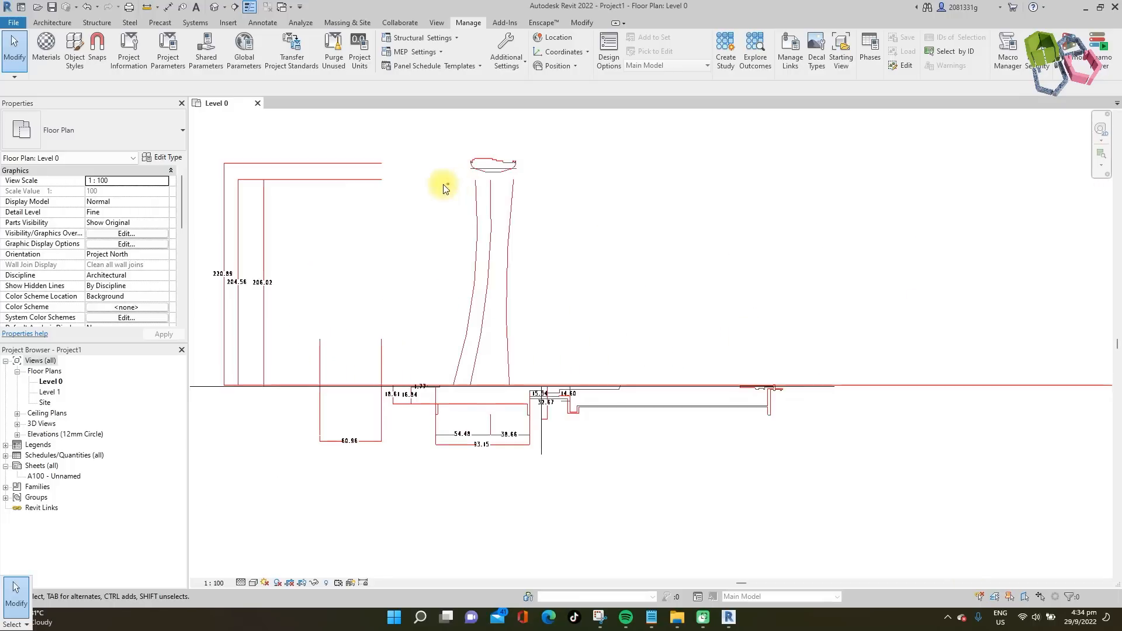
# - Mark the tower's bounding rectangle and its curved side profiles on the linked side elevation
pyautogui.moveTo(433, 180)
pyautogui.mouseDown()
pyautogui.moveTo(529, 185)
pyautogui.moveTo(527, 367)
pyautogui.moveTo(439, 386)
pyautogui.mouseUp()
pyautogui.moveTo(432, 229); pyautogui.dragTo(435, 384)
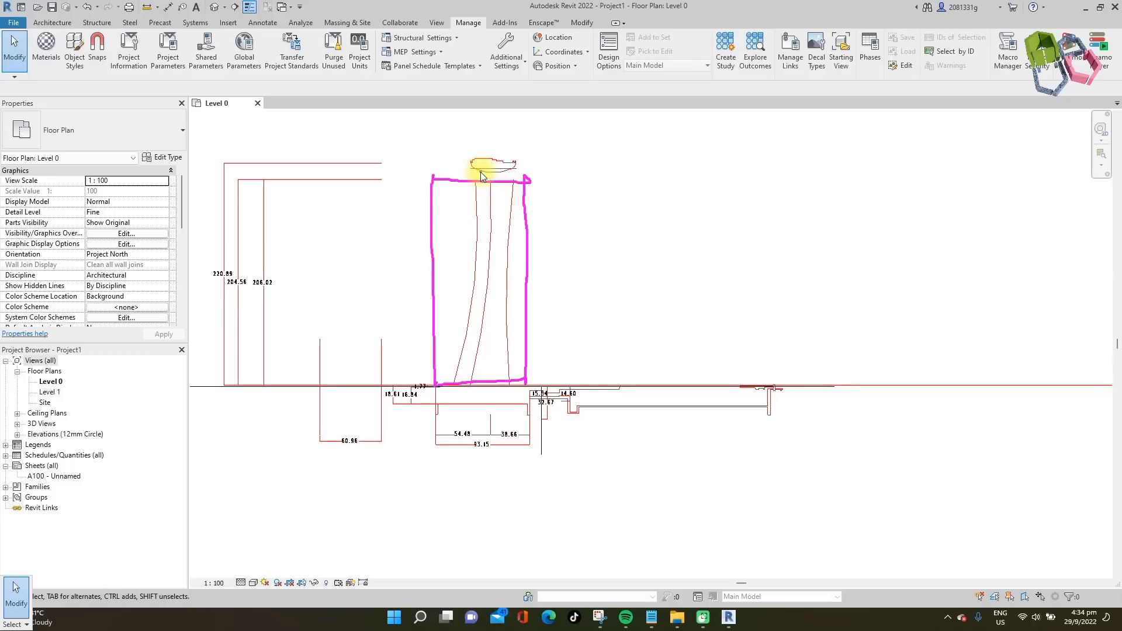
pyautogui.moveTo(474, 188)
pyautogui.mouseDown()
pyautogui.moveTo(453, 381)
pyautogui.moveTo(431, 263)
pyautogui.moveTo(436, 181)
pyautogui.moveTo(478, 190)
pyautogui.moveTo(431, 321)
pyautogui.moveTo(446, 325)
pyautogui.moveTo(462, 292)
pyautogui.mouseUp()
pyautogui.click(513, 241)
pyautogui.hotkey('ctrl', 'z')
pyautogui.moveTo(509, 200)
pyautogui.mouseDown()
pyautogui.moveTo(506, 328)
pyautogui.moveTo(525, 380)
pyautogui.moveTo(528, 170)
pyautogui.moveTo(501, 176)
pyautogui.mouseUp()
pyautogui.click(521, 258)
pyautogui.moveTo(539, 248); pyautogui.dragTo(510, 270)
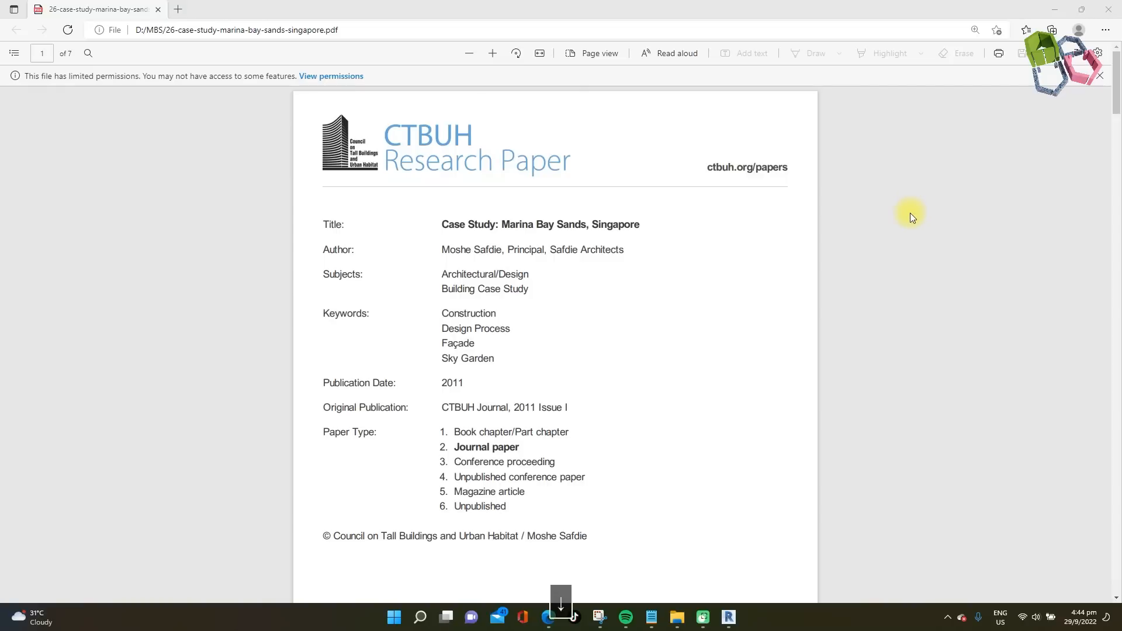
# - Read through the Marina Bay Sands case study PDF and enlarge the pages for building details
pyautogui.click(1117, 80)
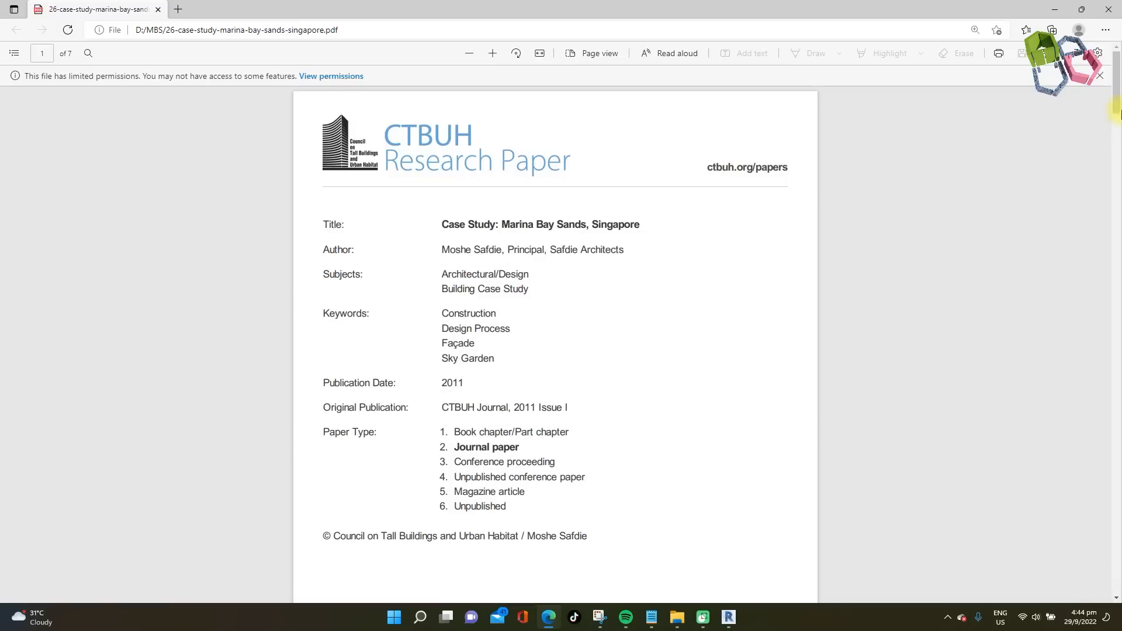
pyautogui.moveTo(1117, 87); pyautogui.dragTo(1095, 230)
pyautogui.keyDown('ctrl'); pyautogui.scroll(4, 427, 223); pyautogui.keyUp('ctrl')
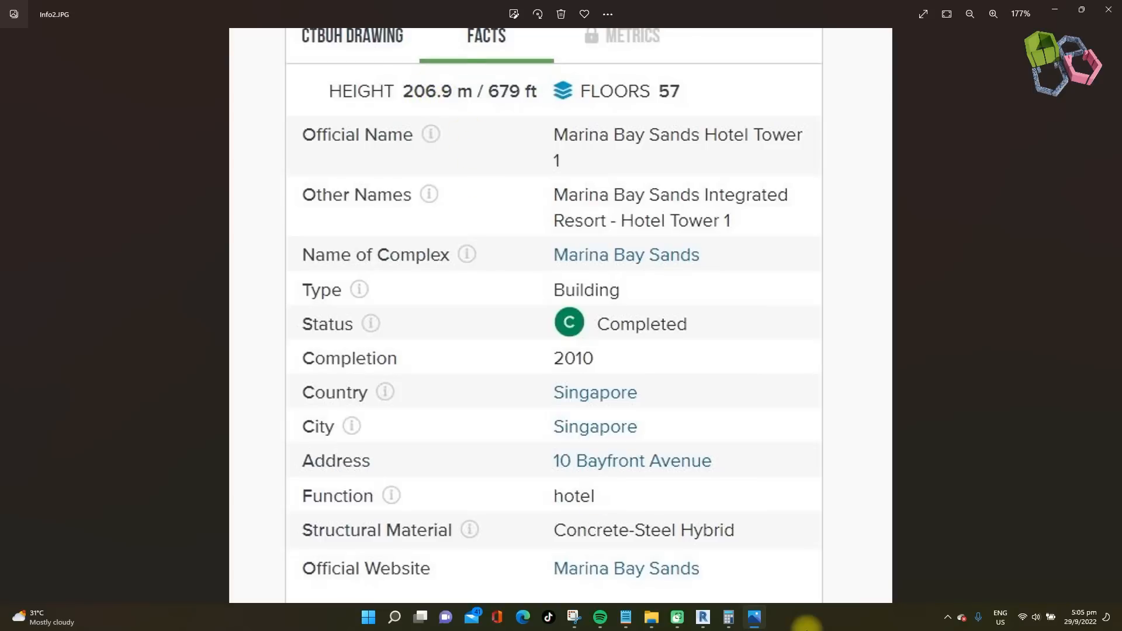
# - Calculate the floor-to-floor height by dividing 207 by 56 in Calculator, and highlight the result to two decimals
pyautogui.click(729, 618)
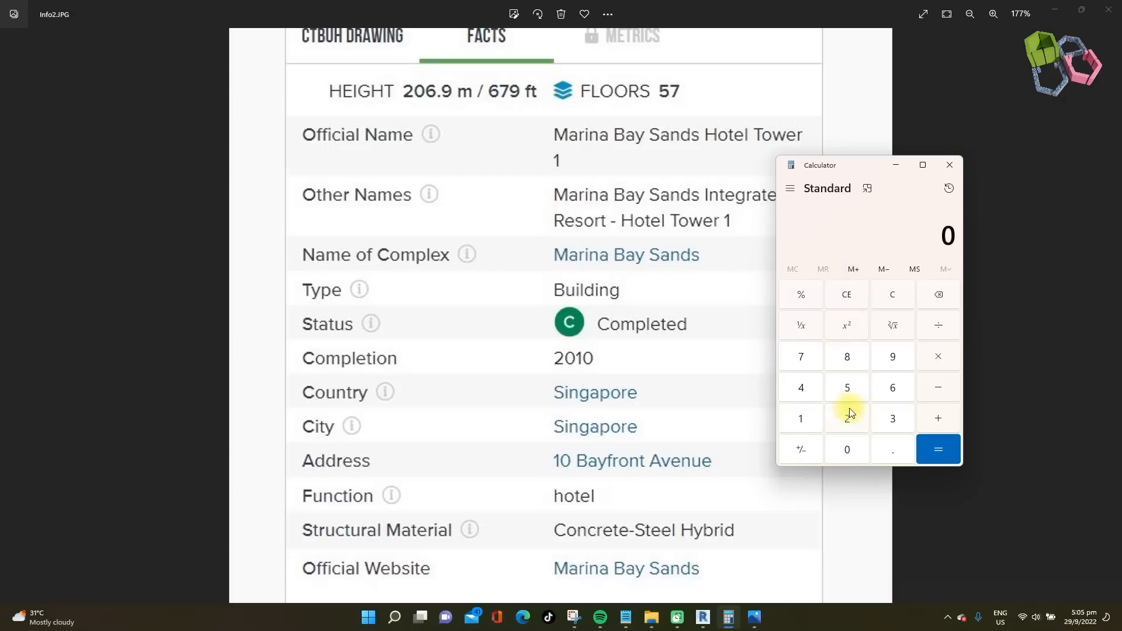
pyautogui.write('207')
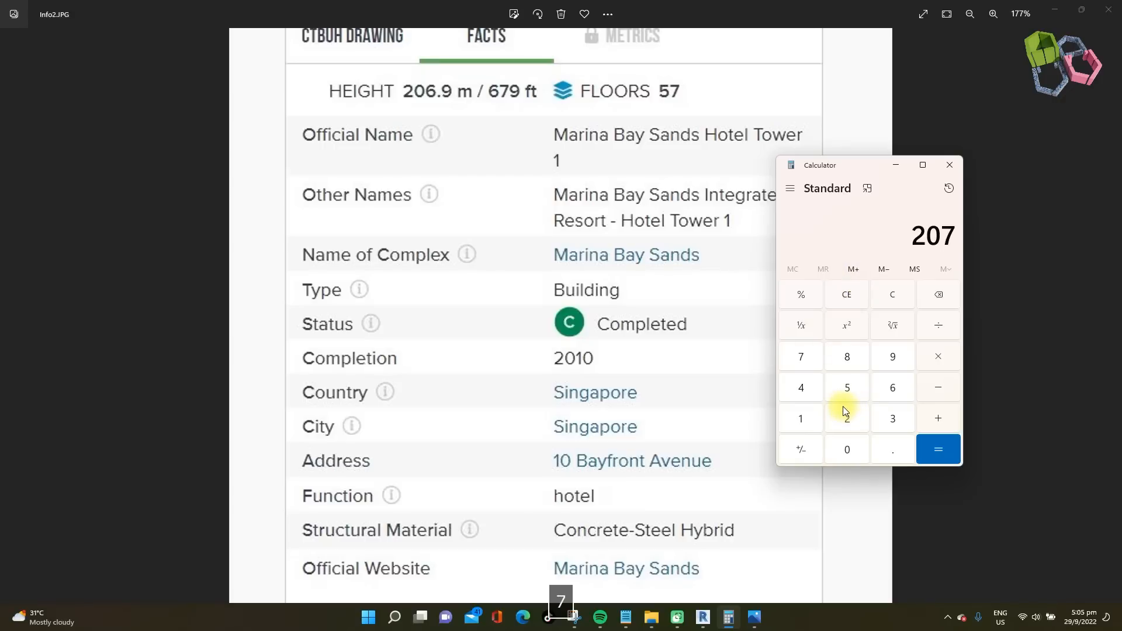
pyautogui.press('/')
pyautogui.write('56')
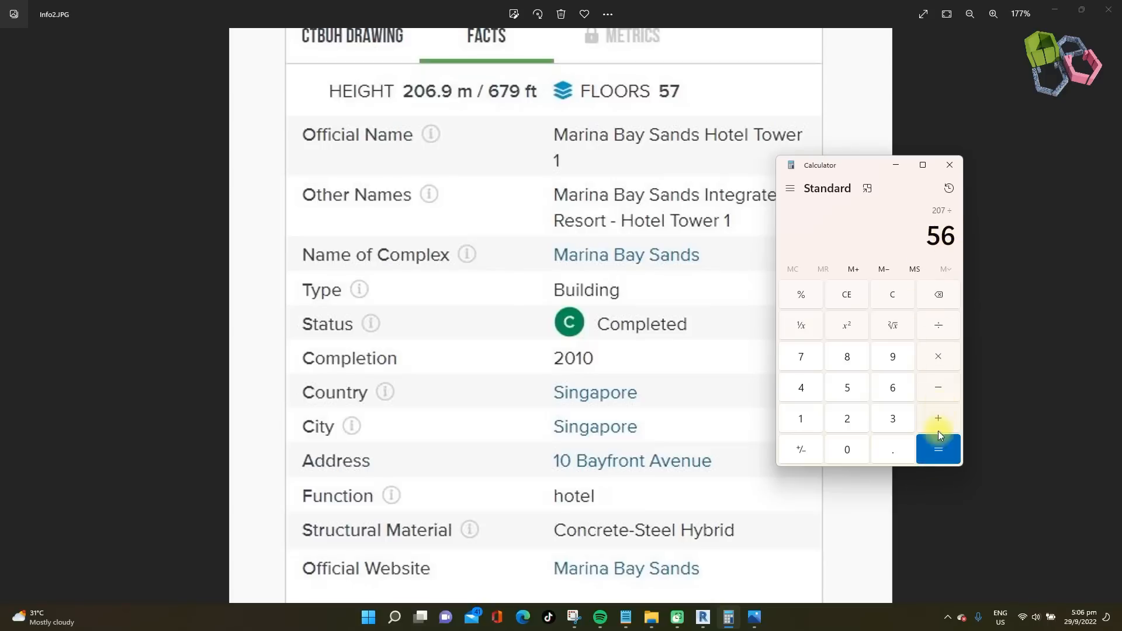
pyautogui.click(938, 447)
pyautogui.moveTo(821, 229); pyautogui.dragTo(790, 230)
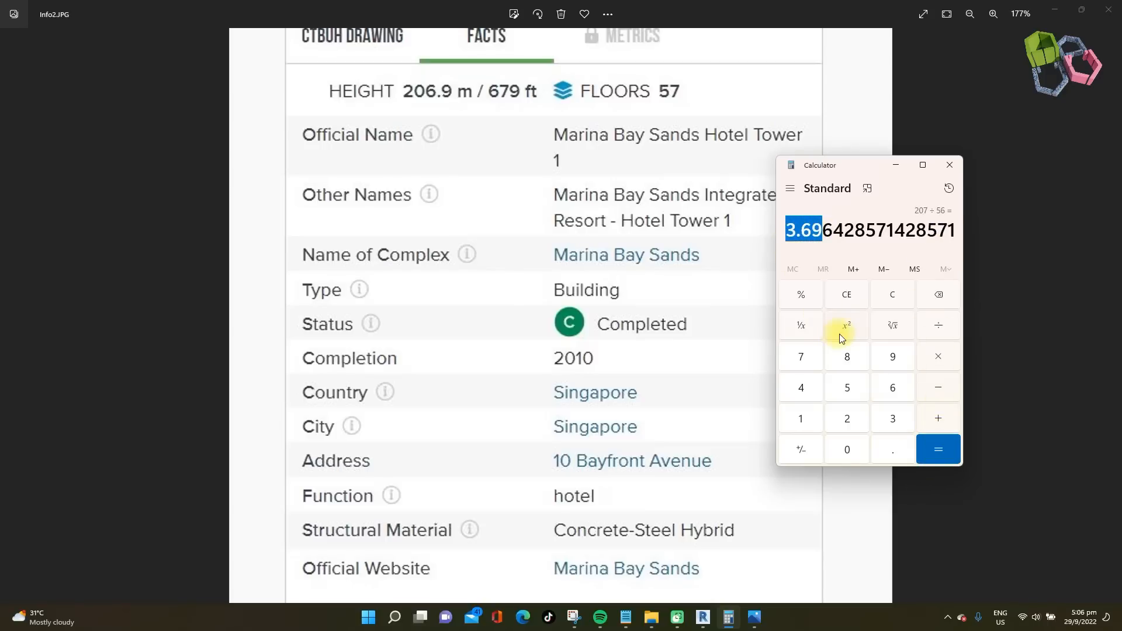
# - Switch to Revit and array Level 1 upward in the South elevation as two associated members spaced 3.7 m apart
pyautogui.click(726, 618)
pyautogui.click(703, 618)
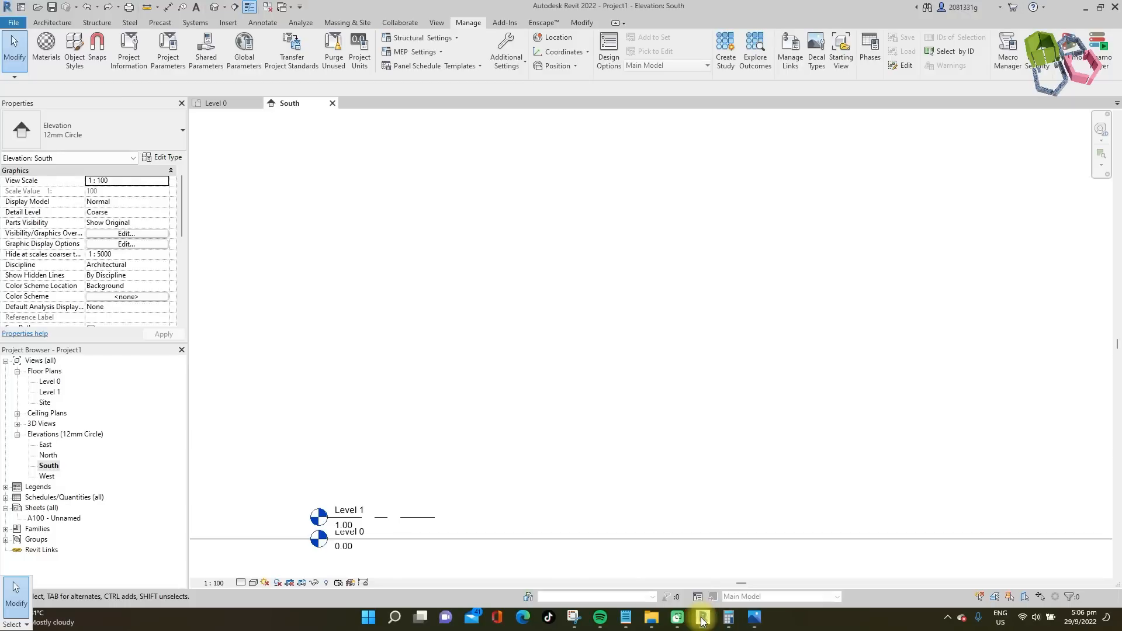
pyautogui.click(408, 517)
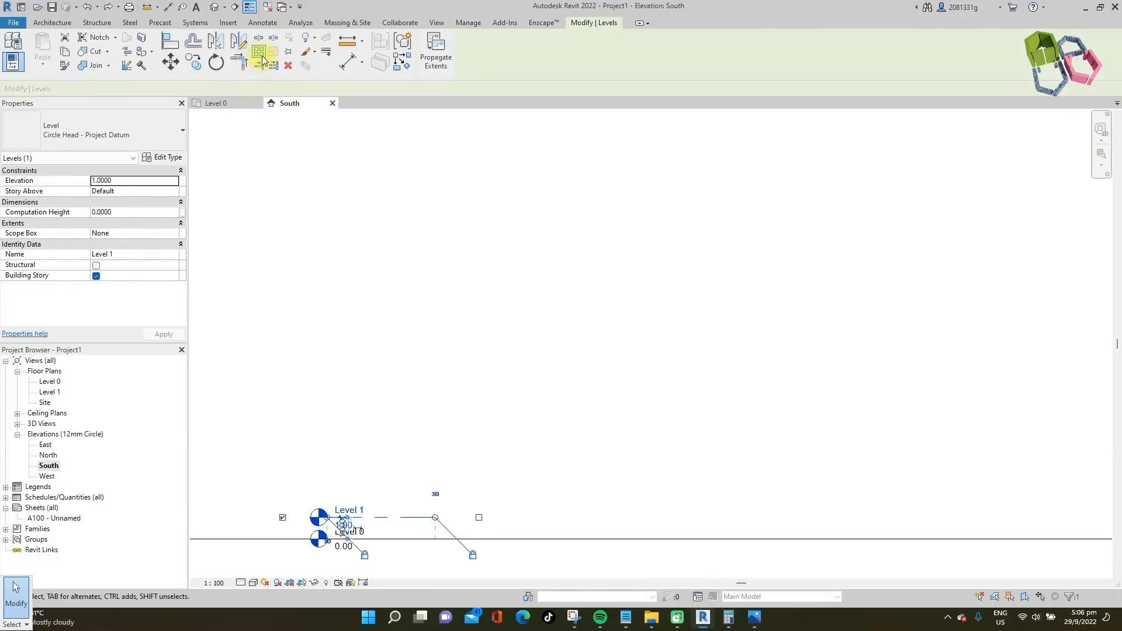
pyautogui.press('a')
pyautogui.press('r')
pyautogui.click(407, 517)
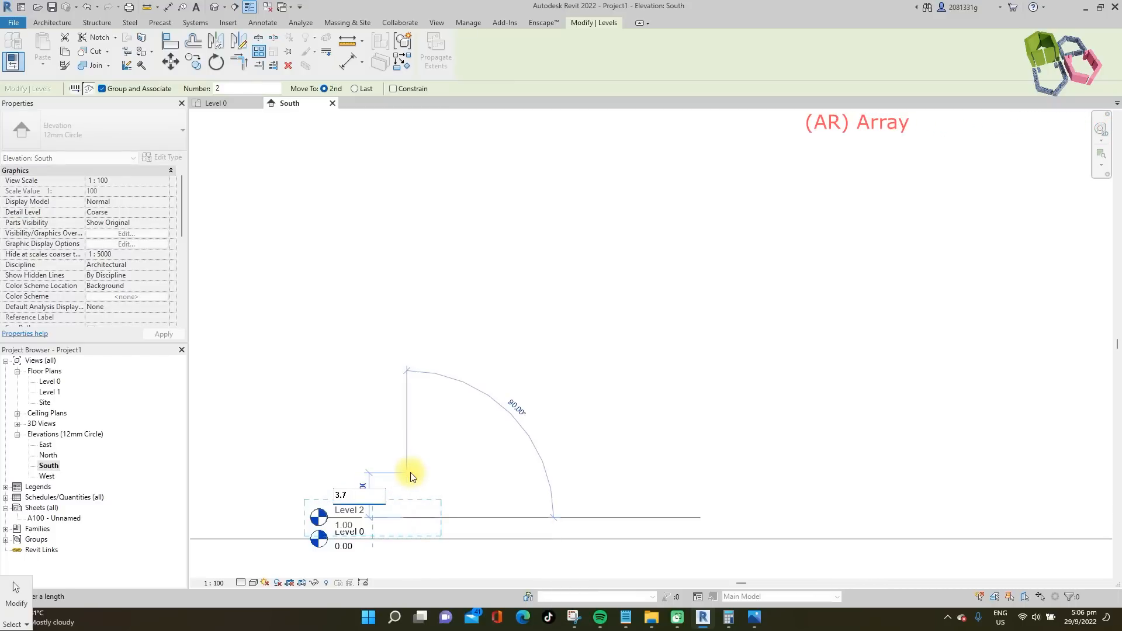
pyautogui.write('3.7')
pyautogui.press('Return')
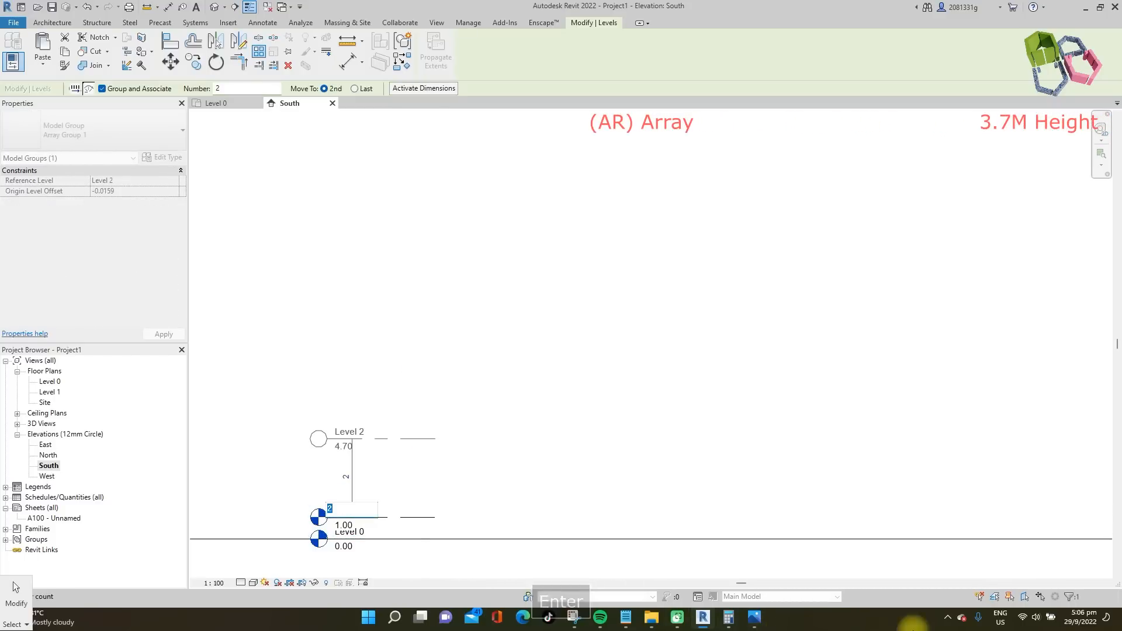
pyautogui.press('Return')
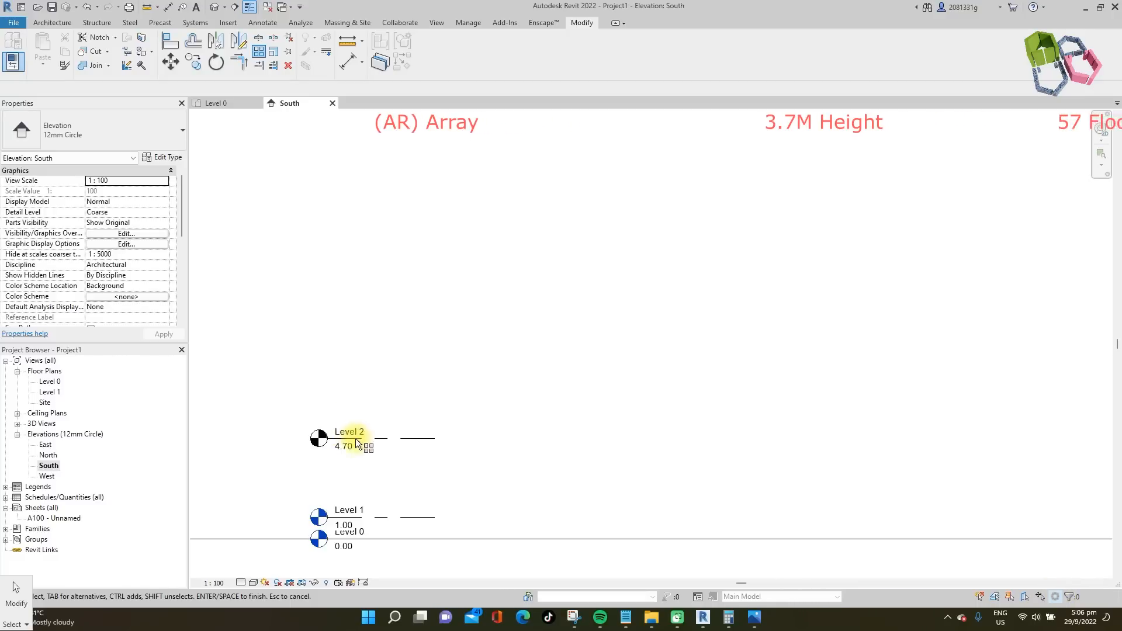
# - Set the level array's member count to 57
pyautogui.scroll(2, 387, 455)
pyautogui.click(433, 419)
pyautogui.click(339, 470)
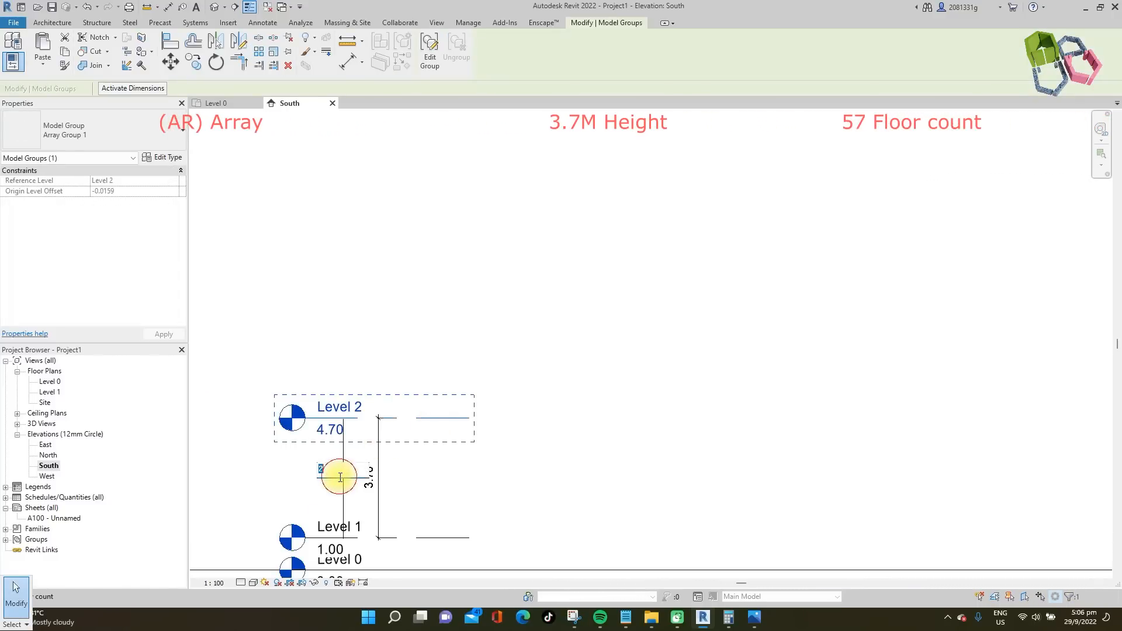
pyautogui.write('57')
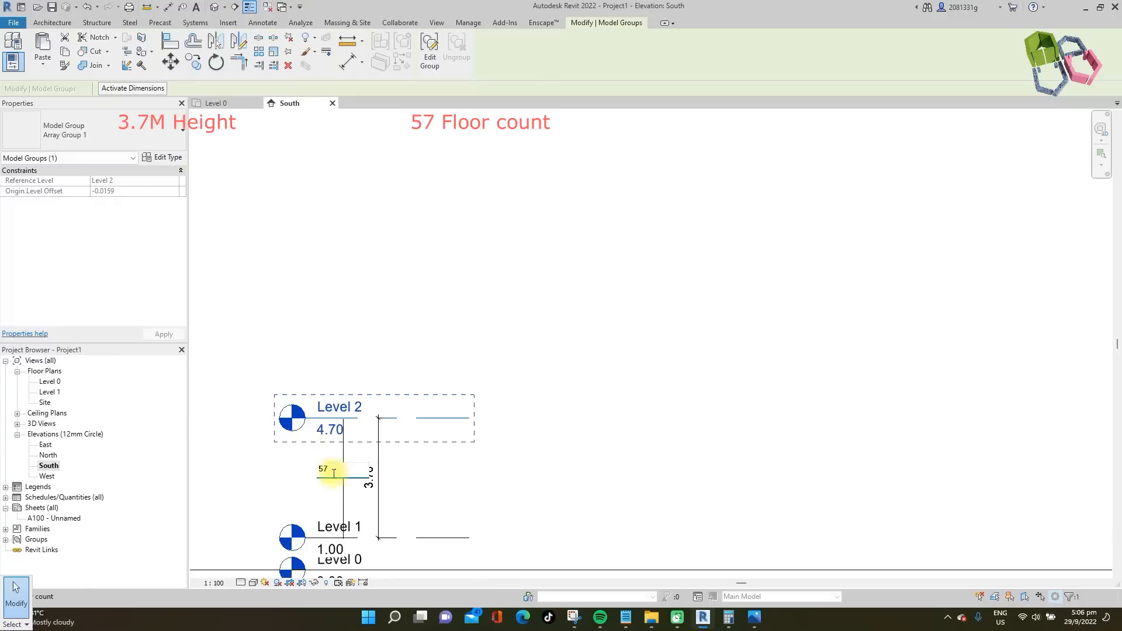
pyautogui.press('Return')
pyautogui.press('Escape')
# - Compare the topmost level's elevation with the tower height given in the Info2.JPG reference image
pyautogui.scroll(-6, 350, 485)
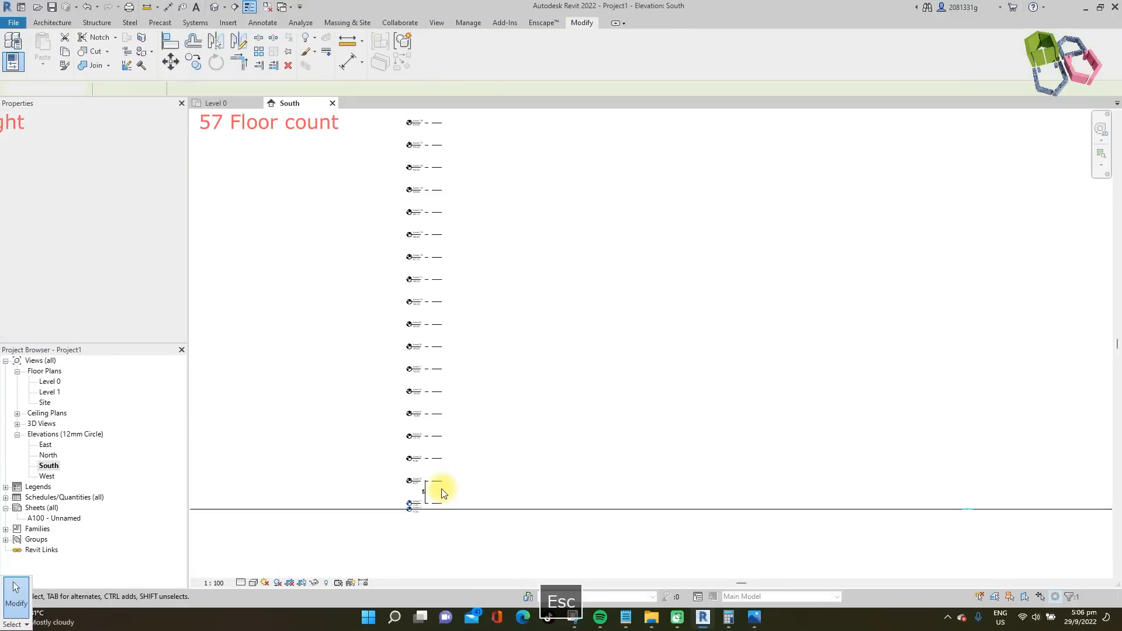
pyautogui.scroll(-3, 488, 275)
pyautogui.click(491, 167)
pyautogui.scroll(4, 456, 155)
pyautogui.scroll(8, 438, 160)
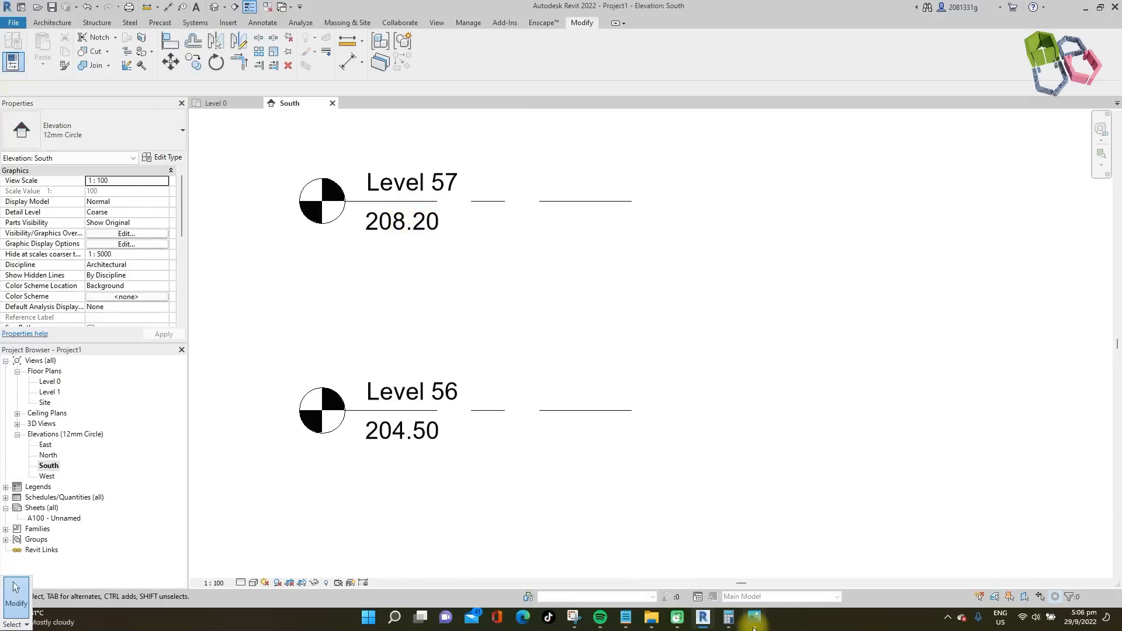
pyautogui.click(754, 626)
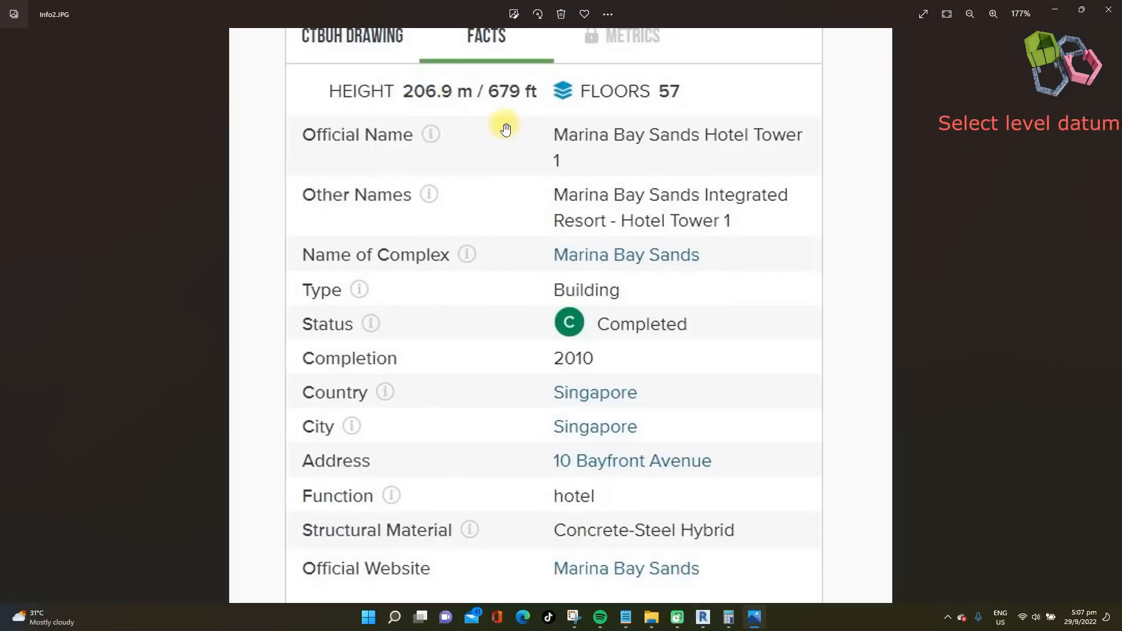
pyautogui.click(1055, 10)
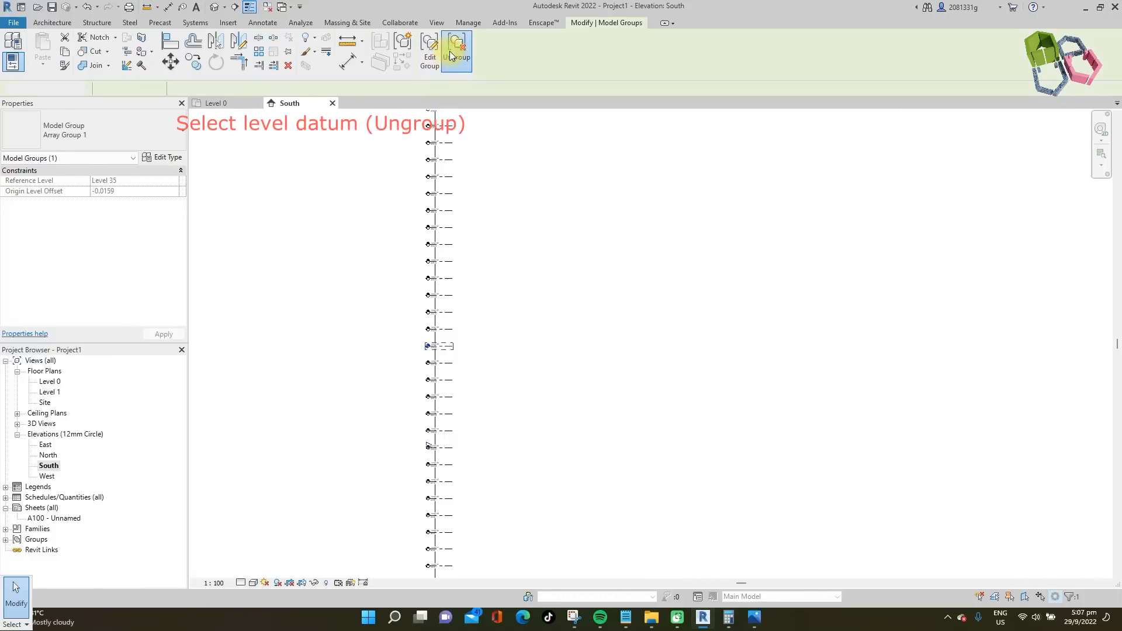
# - Ungroup the arrayed levels and create floor plan views for Level 2 through Level 57
pyautogui.click(450, 51)
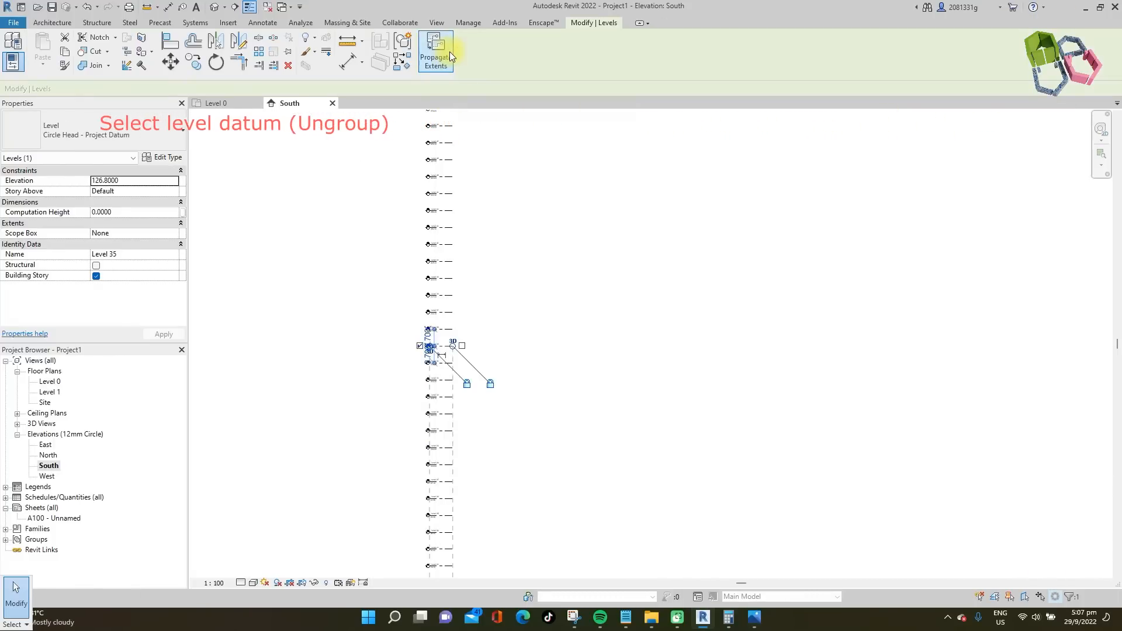
pyautogui.click(534, 294)
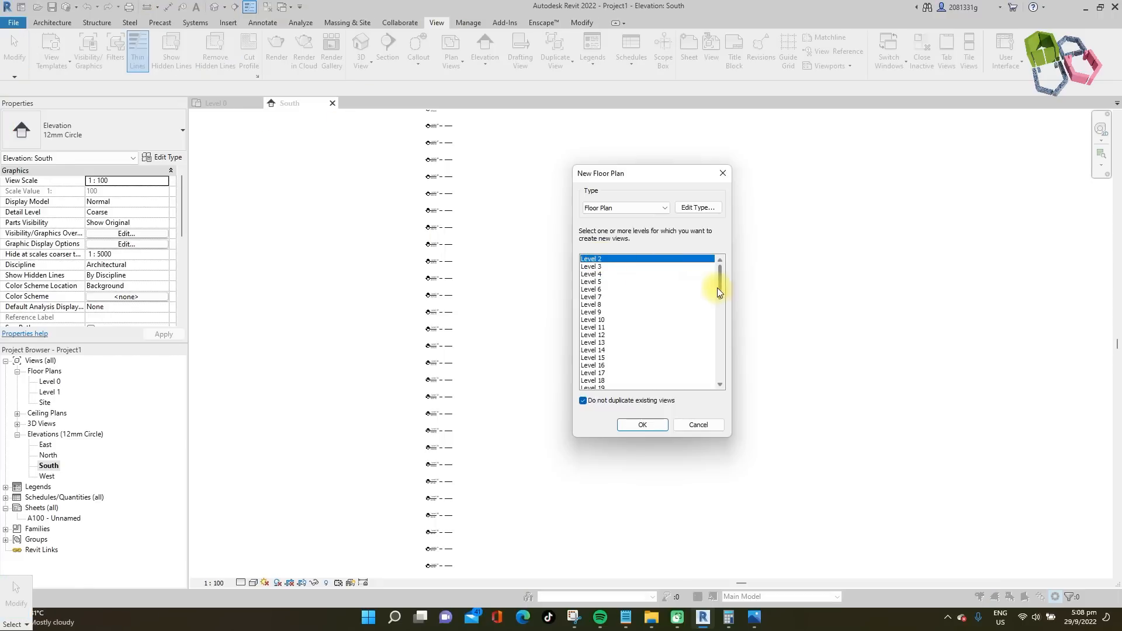
pyautogui.moveTo(721, 284); pyautogui.dragTo(724, 377)
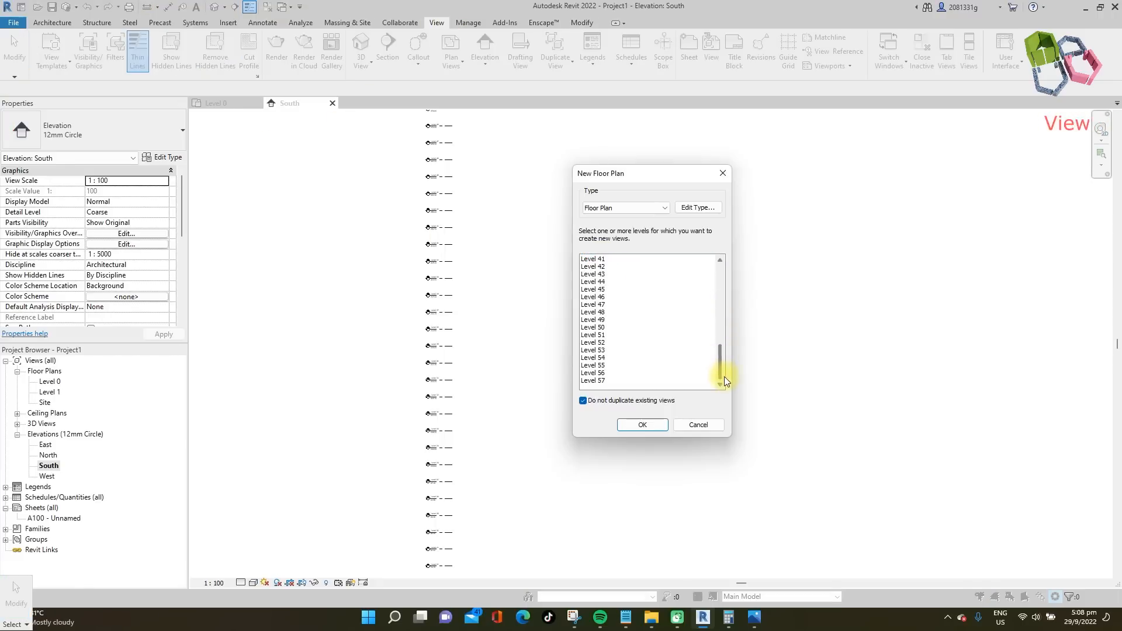
pyautogui.keyDown('ctrl'); pyautogui.keyDown('shift'); pyautogui.click(615, 381); pyautogui.keyUp('shift'); pyautogui.keyUp('ctrl')
pyautogui.click(644, 427)
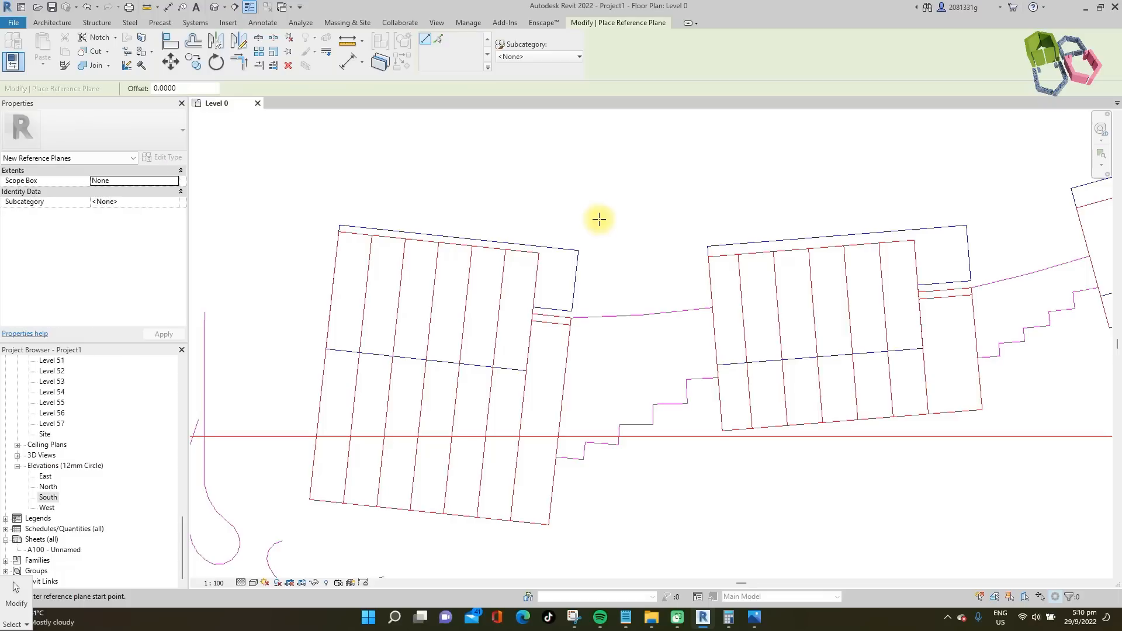
# - Draw a slightly slanted reference plane between the first and second towers on the Level 0 plan
pyautogui.click(600, 182)
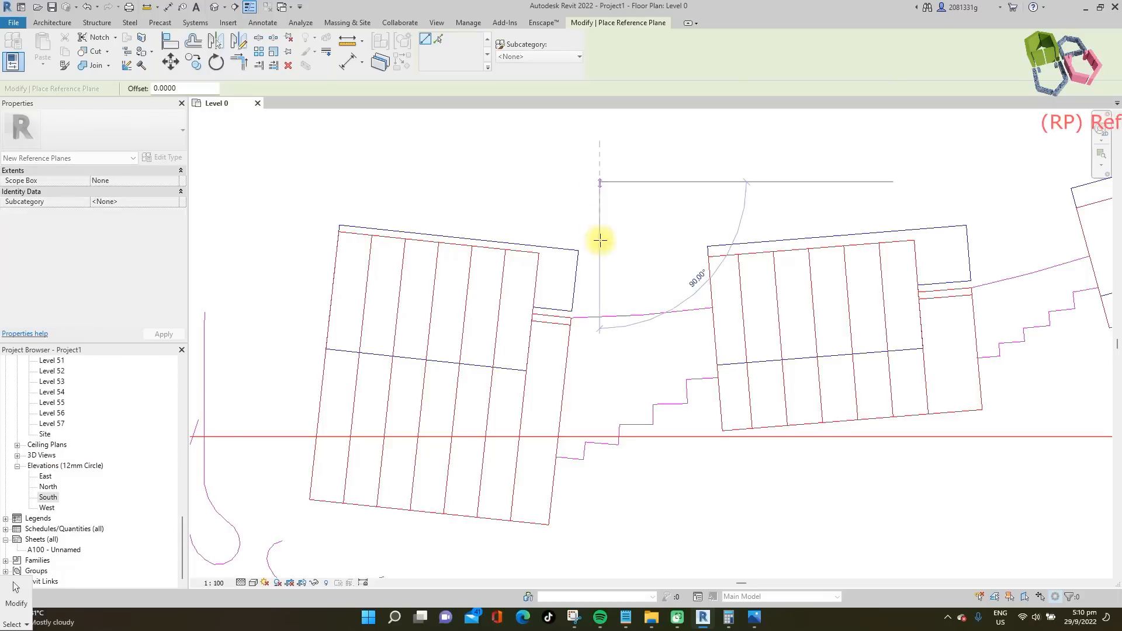
pyautogui.click(567, 566)
pyautogui.press('Escape')
pyautogui.press('Escape')
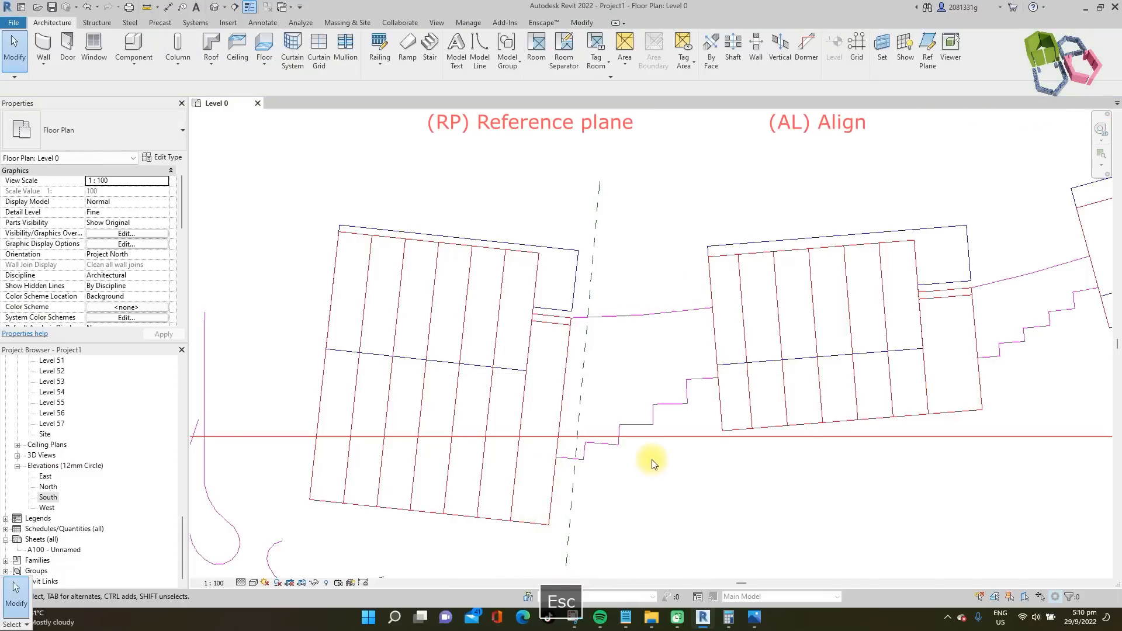
# - Align the reference plane parallel to the first tower's facing side edge on the linked CAD plan
pyautogui.press('a')
pyautogui.press('l')
pyautogui.click(592, 311)
pyautogui.press('Escape')
pyautogui.press('Escape')
# - Name the reference plane beside the first tower TOWER 1 NS
pyautogui.click(583, 207)
pyautogui.moveTo(592, 208)
pyautogui.mouseDown()
pyautogui.moveTo(621, 220)
pyautogui.moveTo(607, 210)
pyautogui.mouseUp()
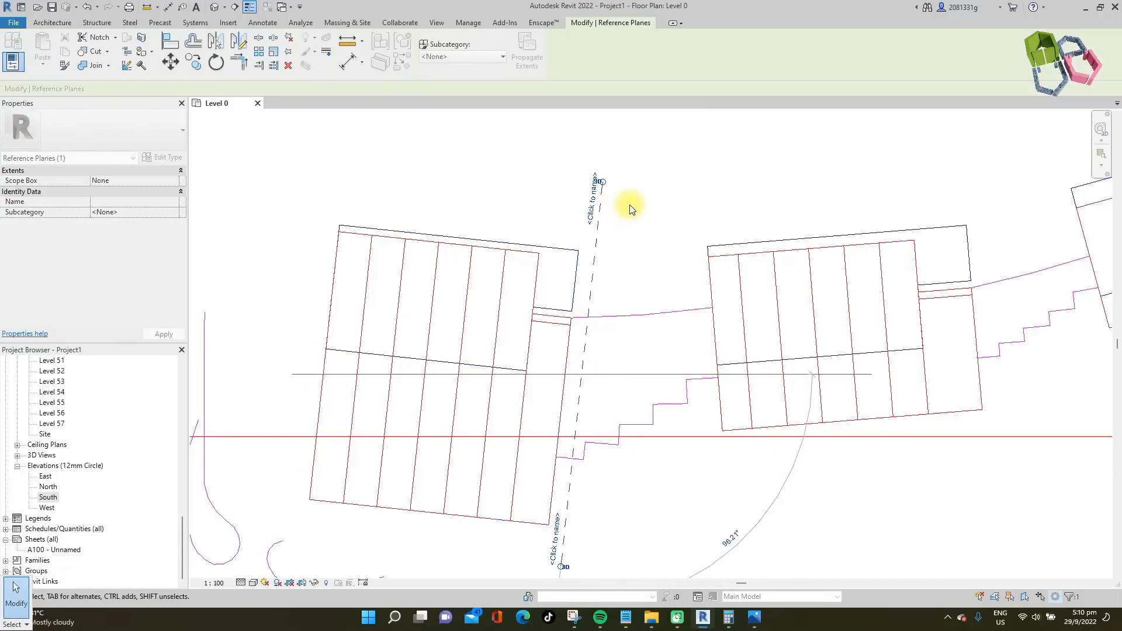
pyautogui.press('Escape')
pyautogui.click(600, 208)
pyautogui.click(595, 204)
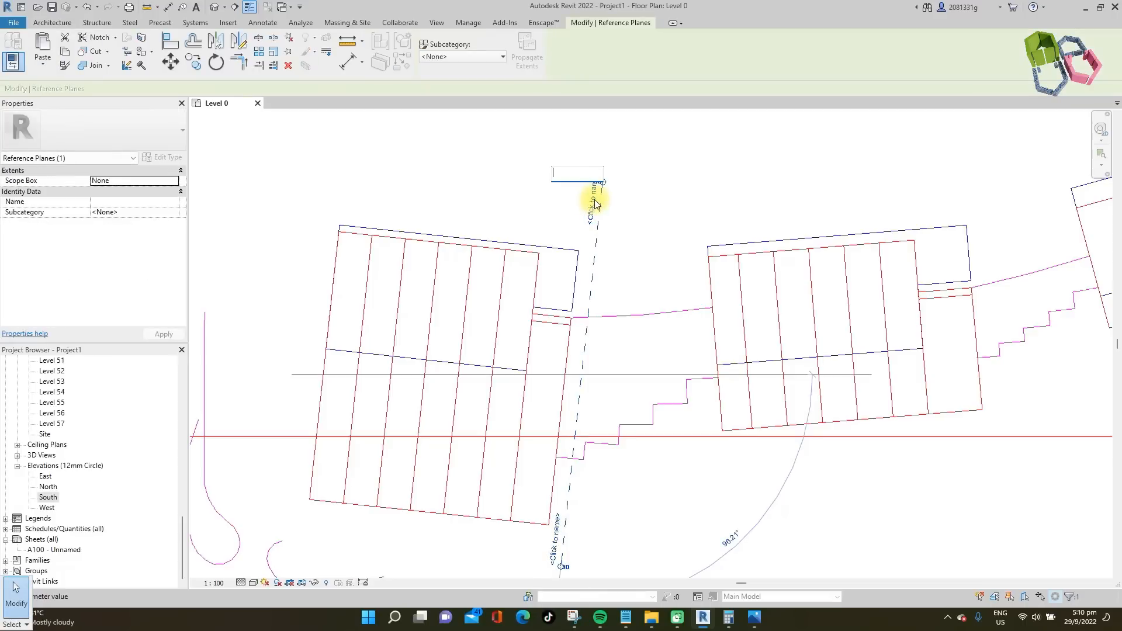
pyautogui.press('capslock')
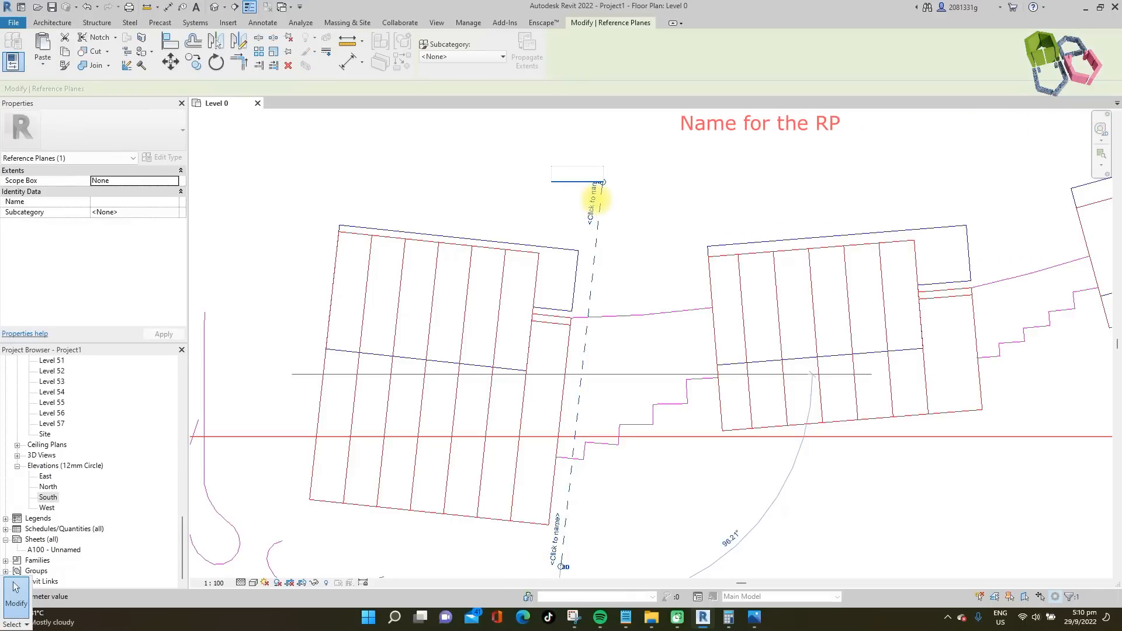
pyautogui.write('TOWER 1 NS')
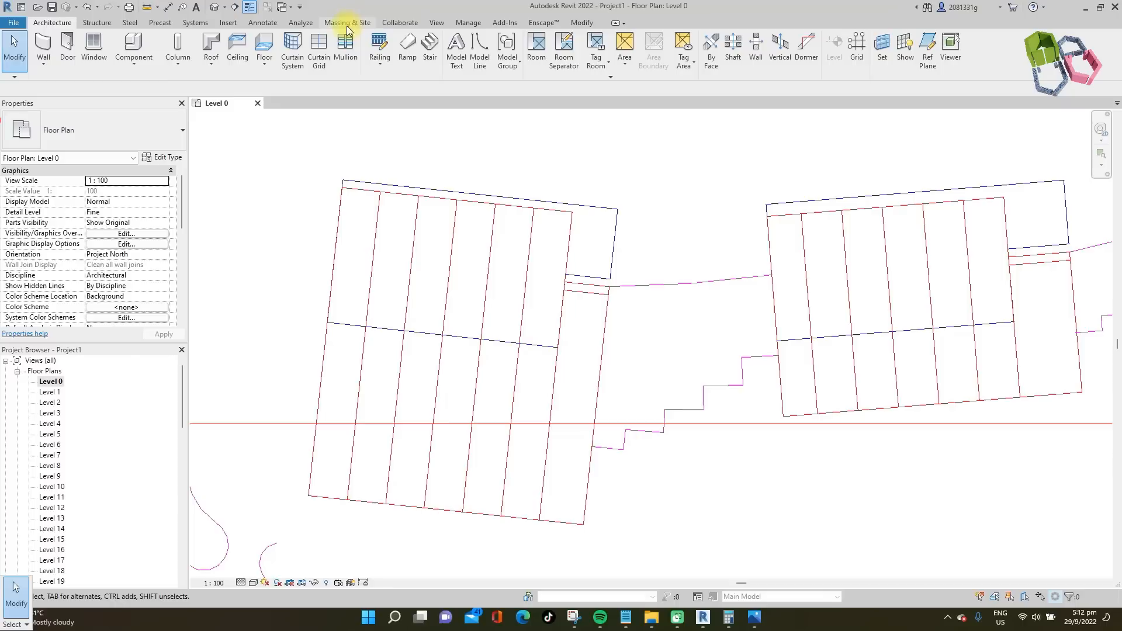
# - Start an in-place mass named Mass T1
pyautogui.click(346, 25)
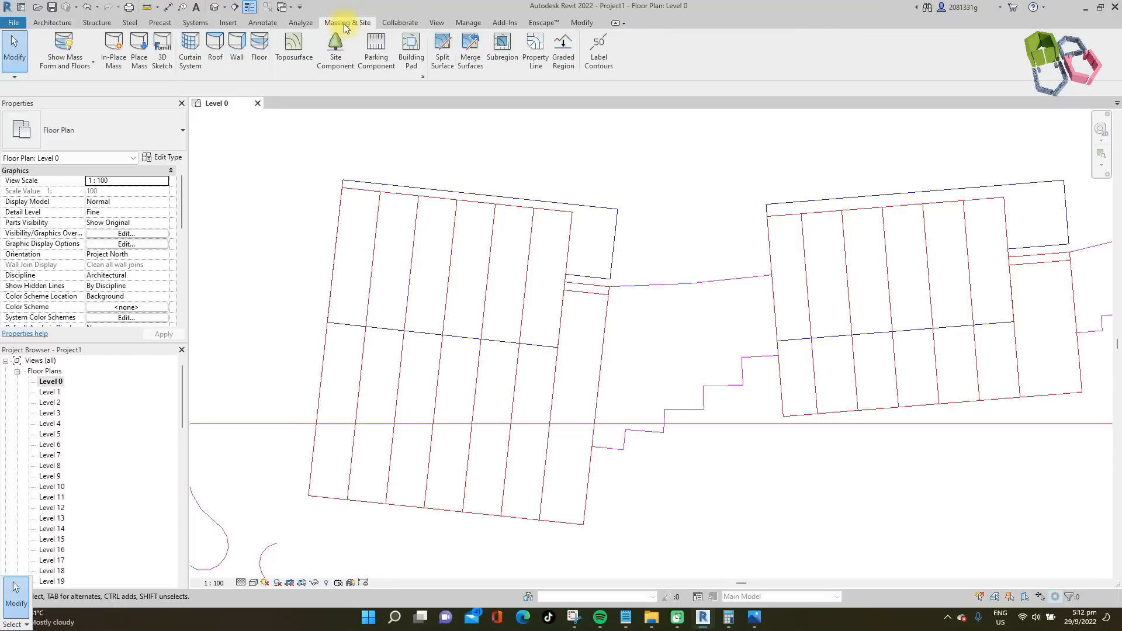
pyautogui.click(113, 62)
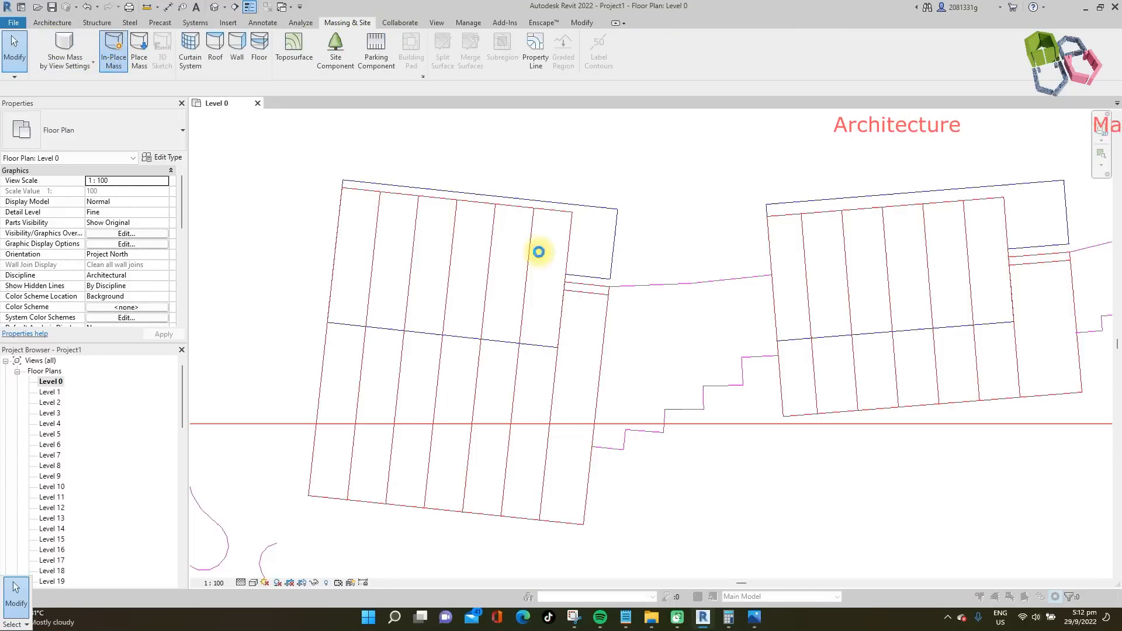
pyautogui.click(632, 349)
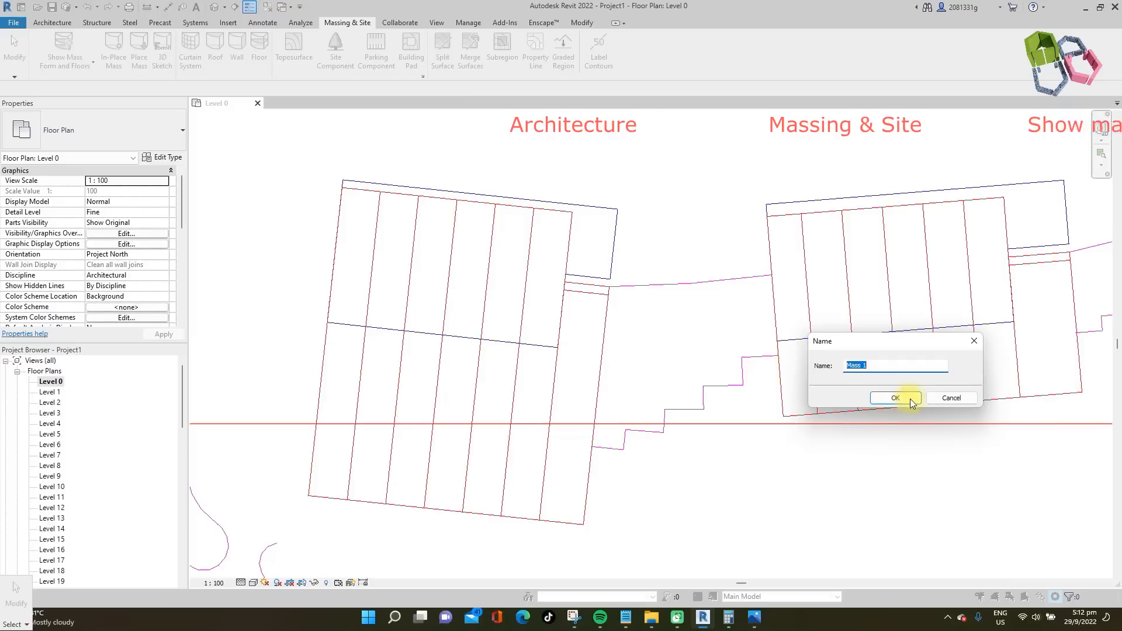
pyautogui.click(870, 367)
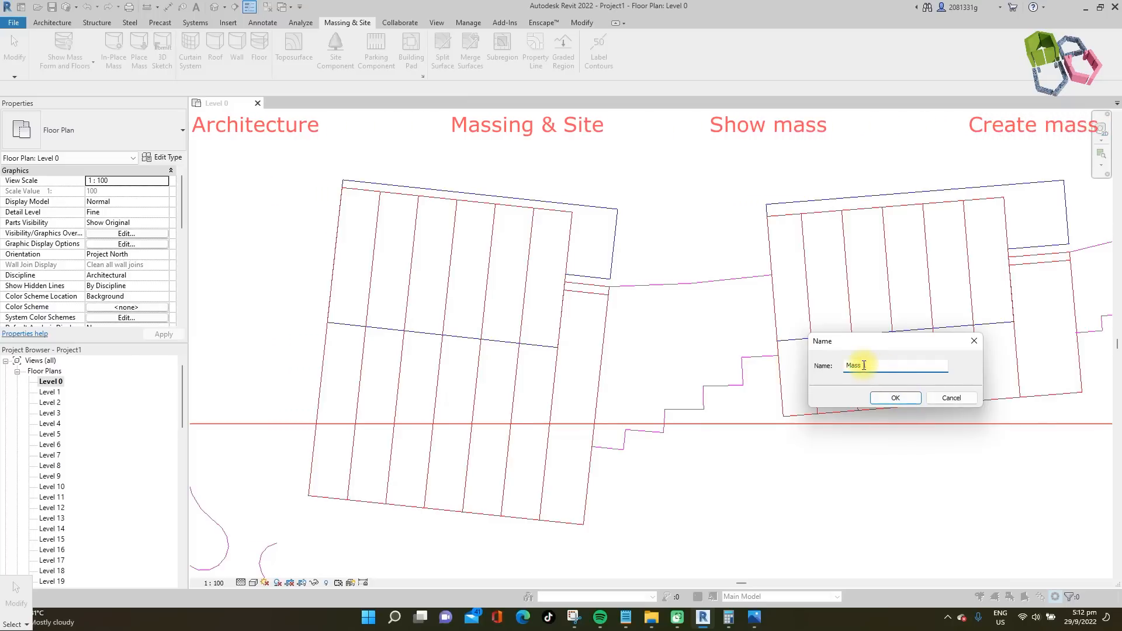
pyautogui.write('T1')
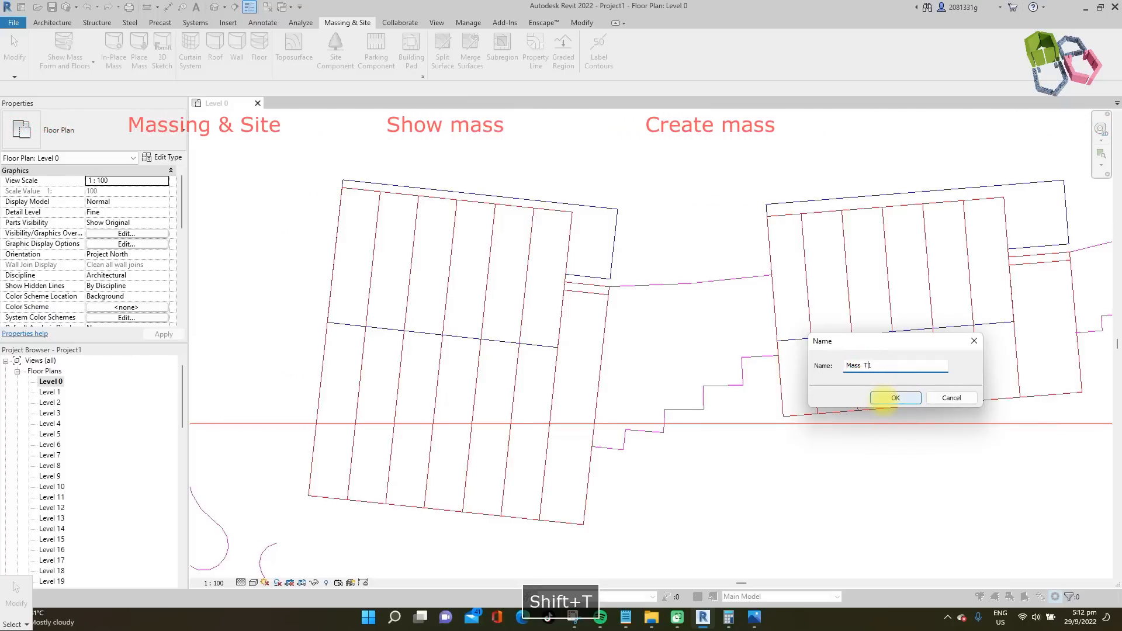
pyautogui.click(911, 400)
# - Set the work plane for the mass's model lines to Level 1
pyautogui.click(238, 50)
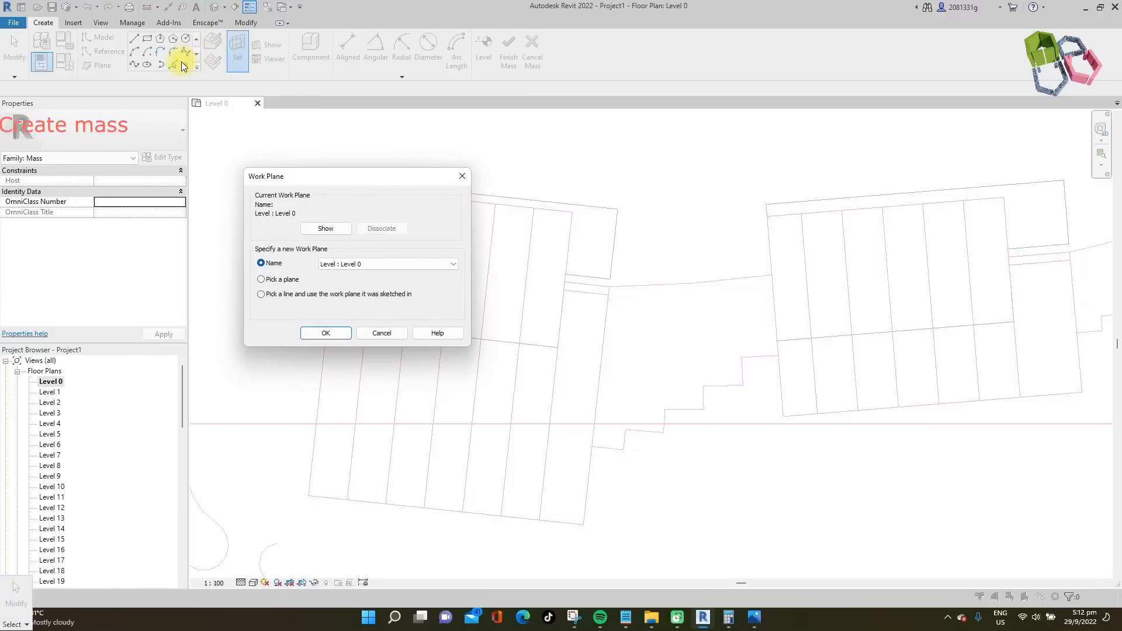
pyautogui.press('Escape')
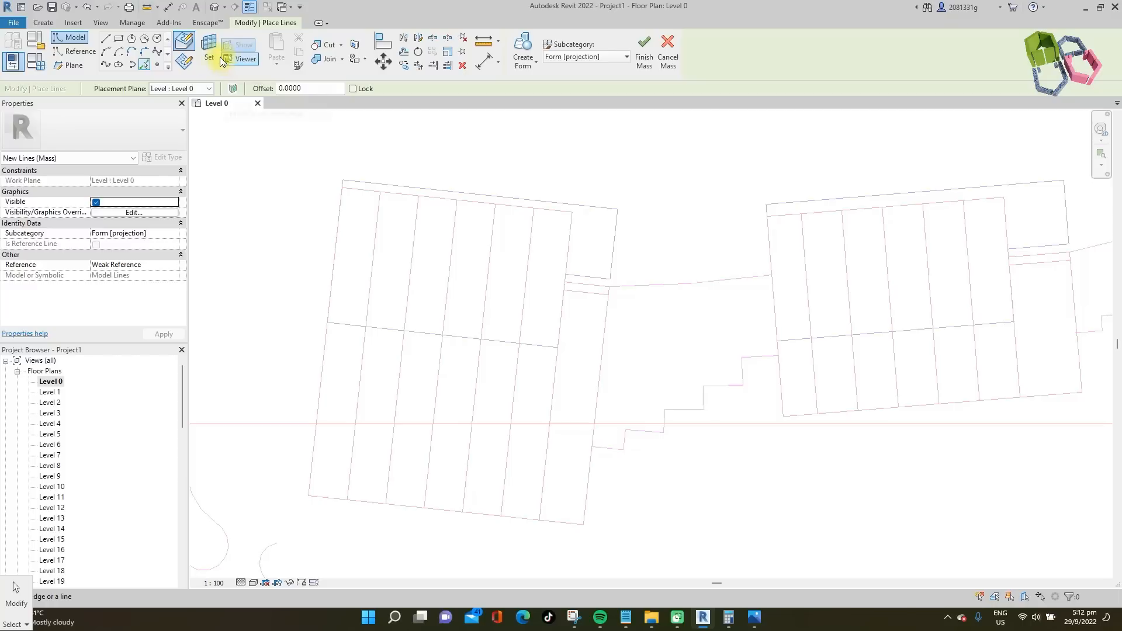
pyautogui.click(208, 53)
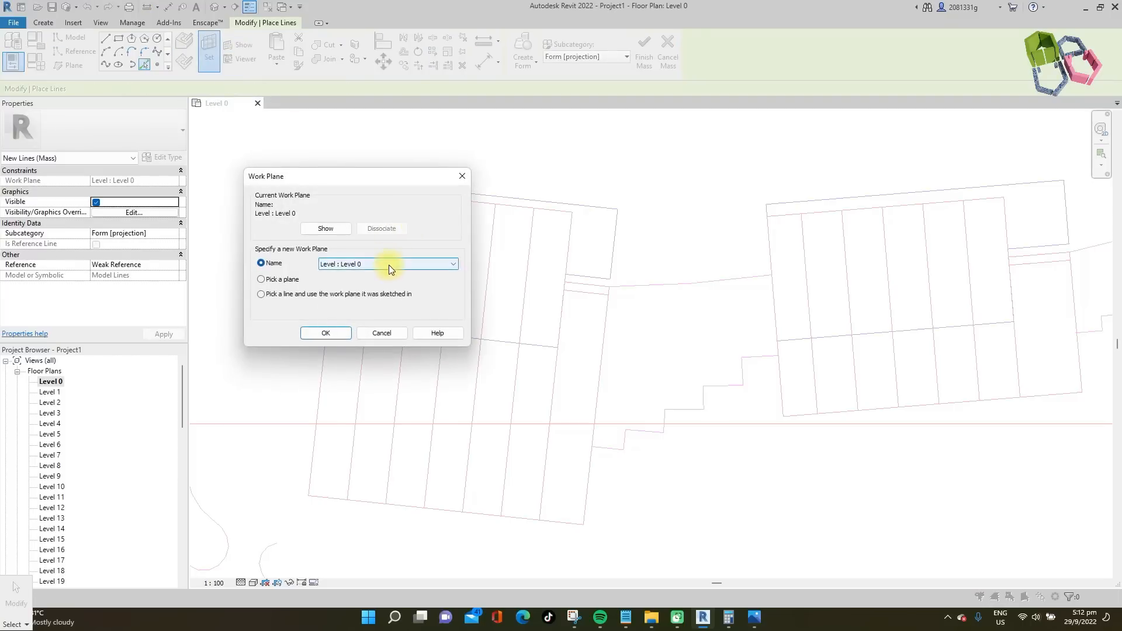
pyautogui.click(389, 266)
pyautogui.click(358, 282)
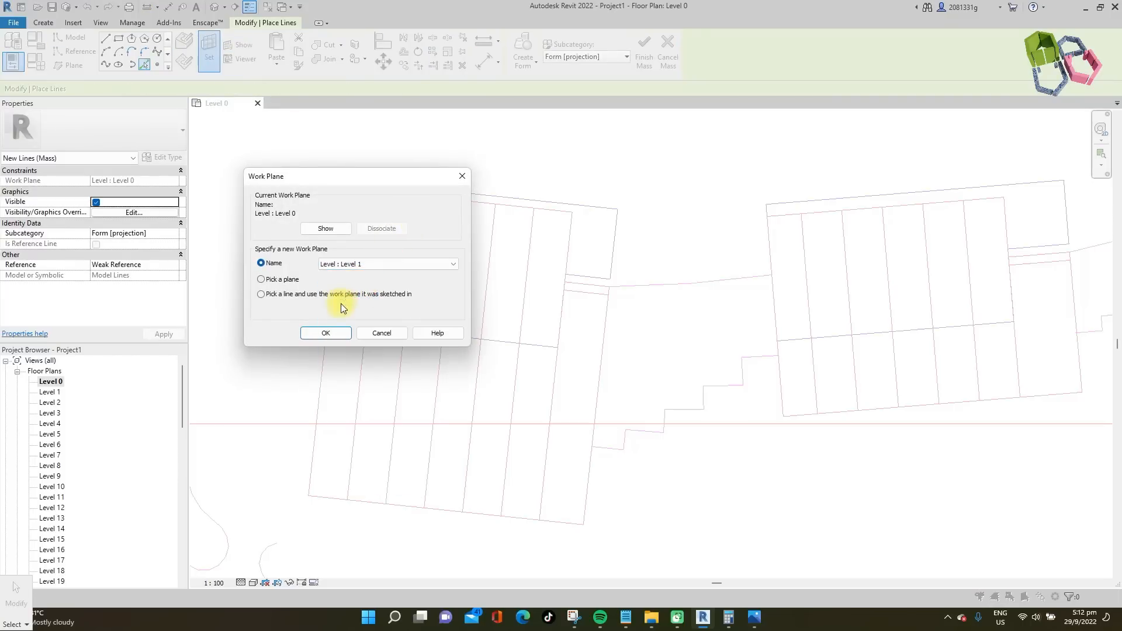
pyautogui.click(332, 334)
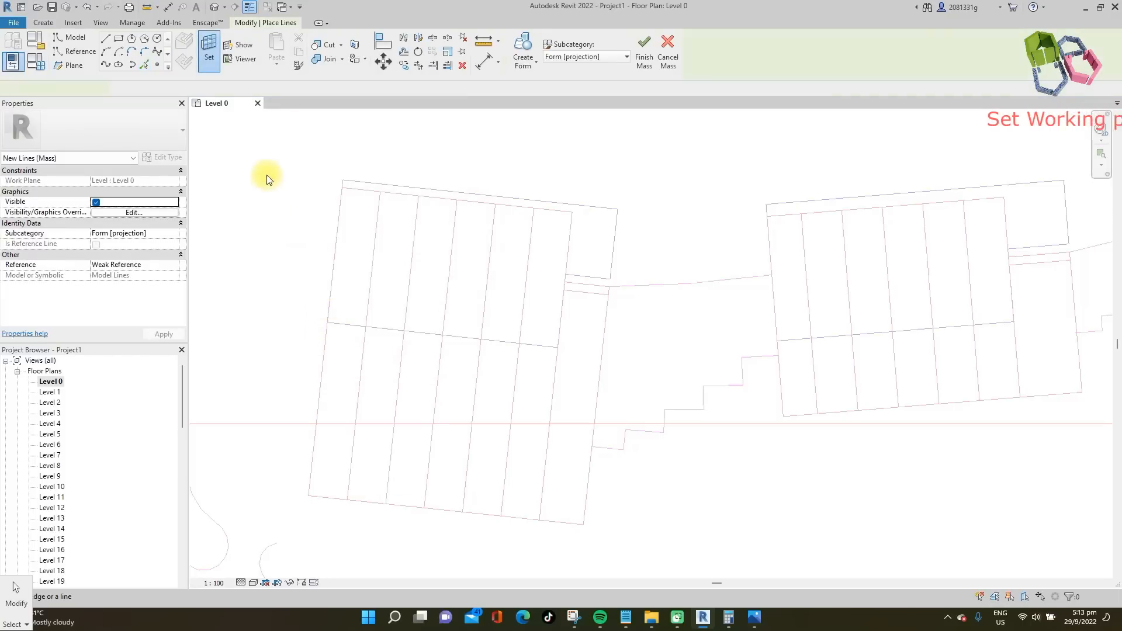
# - Pick the first tower's four outer CAD edges as model lines and trim the two unjoined edges into a closed corner
pyautogui.click(144, 64)
pyautogui.click(341, 205)
pyautogui.click(408, 196)
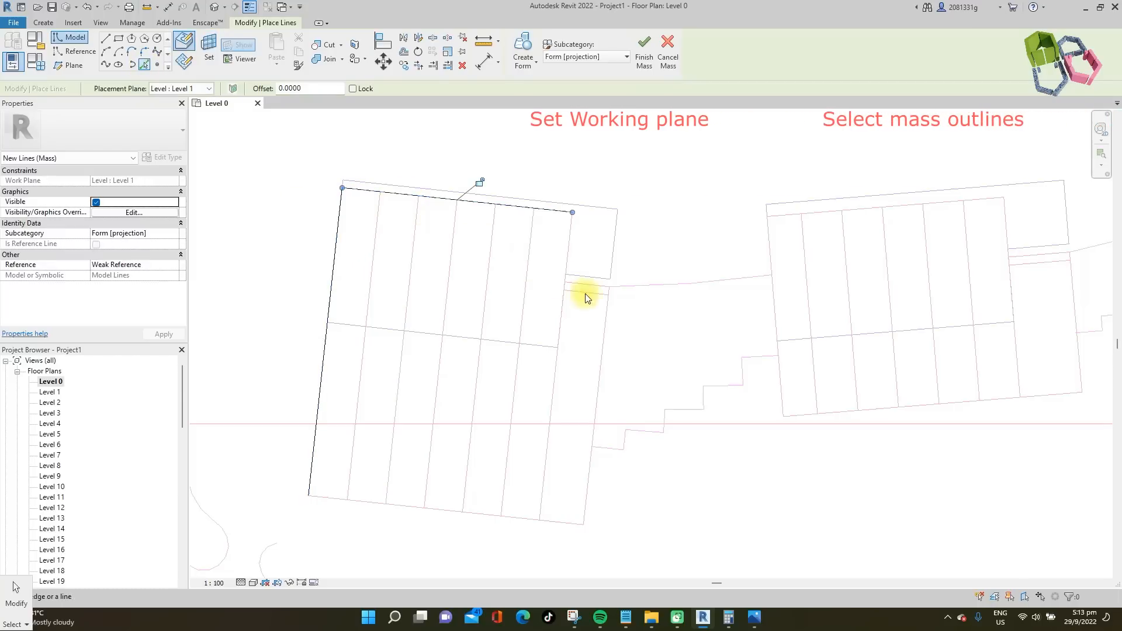
pyautogui.click(606, 332)
pyautogui.click(551, 521)
pyautogui.press('Escape')
pyautogui.press('Escape')
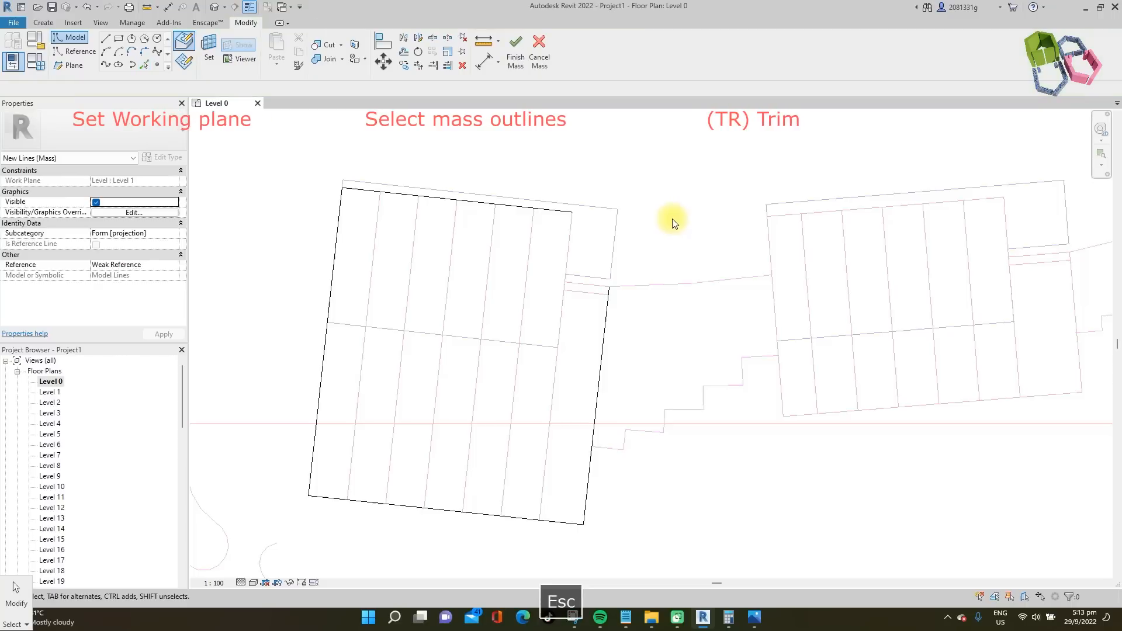
pyautogui.click(351, 189)
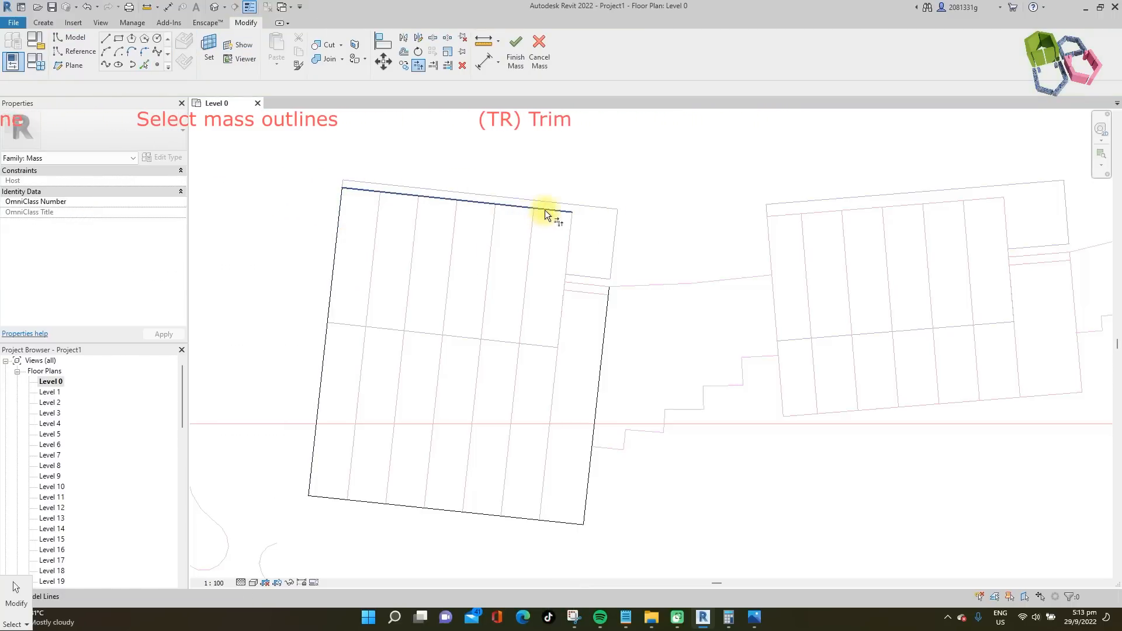
pyautogui.click(601, 310)
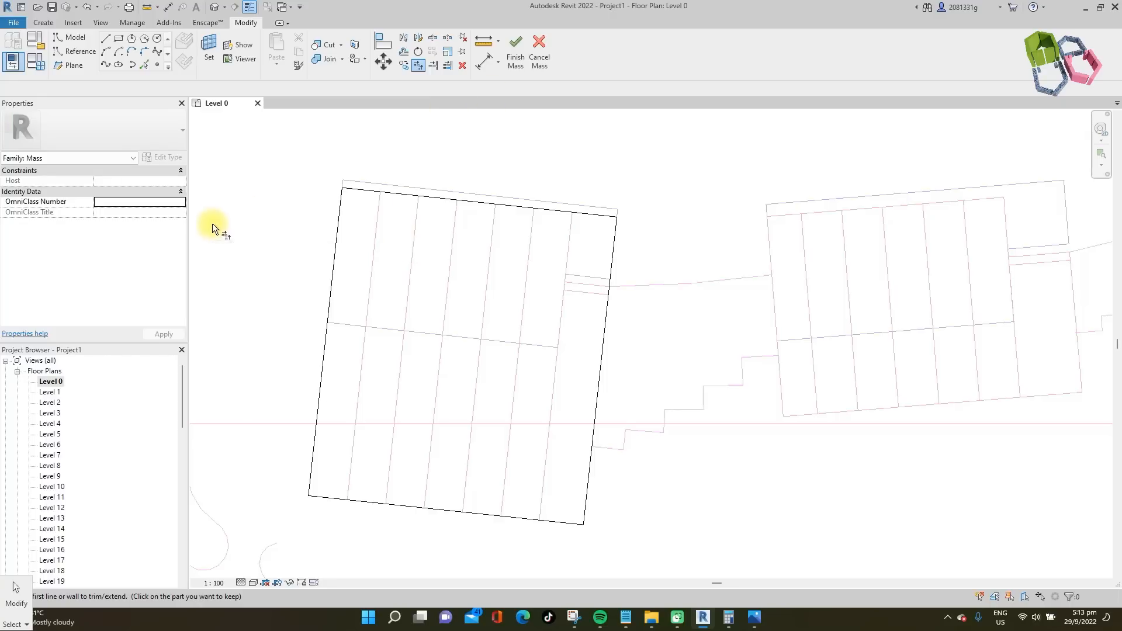
# - Open the Level 57 floor plan and set the mass's work plane to Level 57
pyautogui.moveTo(183, 422); pyautogui.dragTo(168, 524)
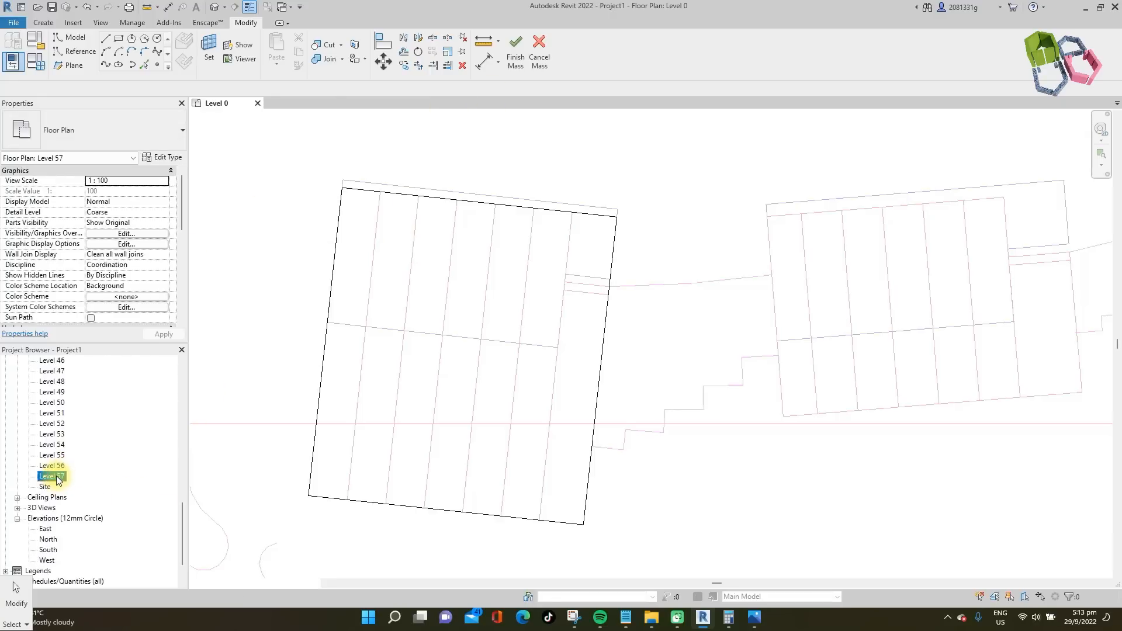
pyautogui.doubleClick(57, 478)
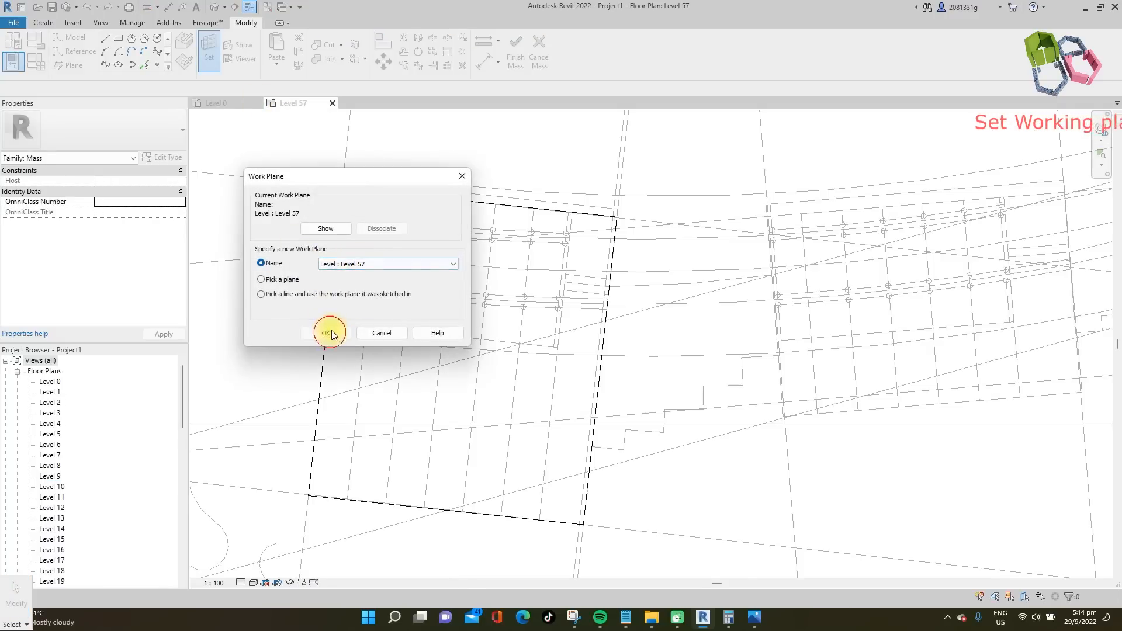
pyautogui.click(329, 334)
# - Pick the four CAD edges of the first tower's upper outline as model lines on Level 57
pyautogui.click(146, 65)
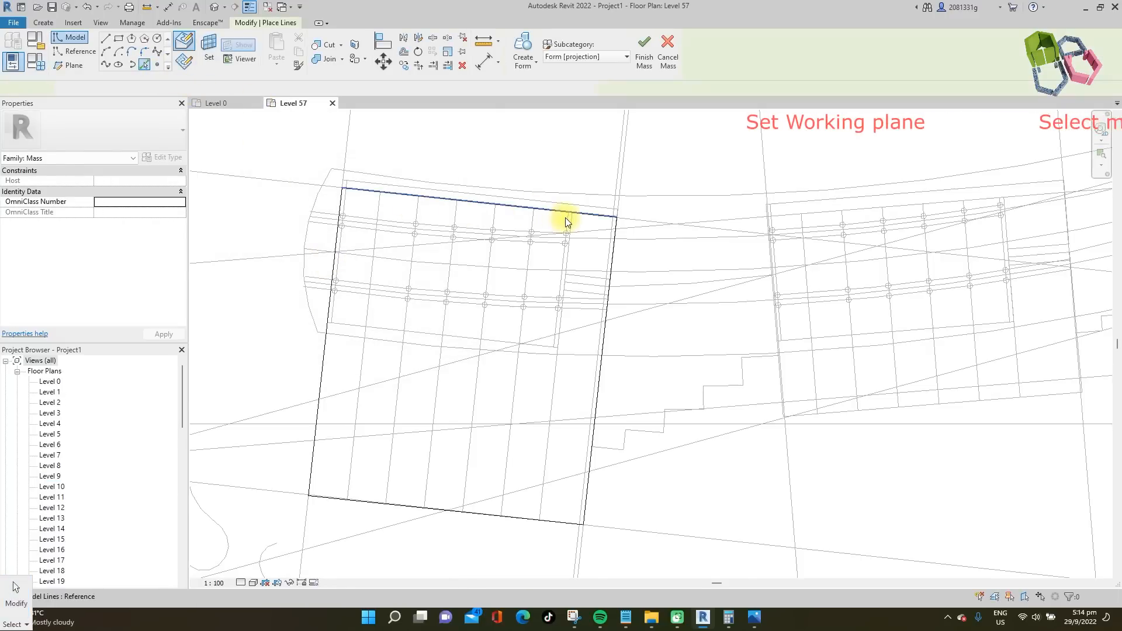
pyautogui.click(385, 184)
pyautogui.click(316, 408)
pyautogui.click(586, 508)
pyautogui.click(423, 330)
pyautogui.press('Escape')
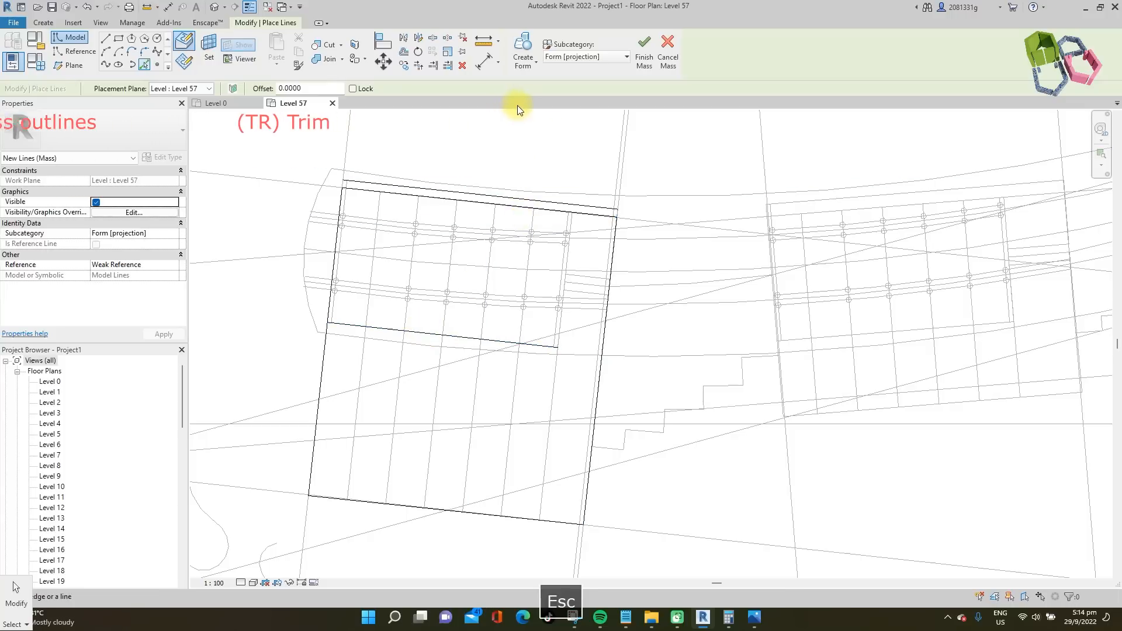
# - Trim the picked Level 57 model lines at their corners into a closed four-sided profile
pyautogui.press('t')
pyautogui.press('r')
pyautogui.click(343, 196)
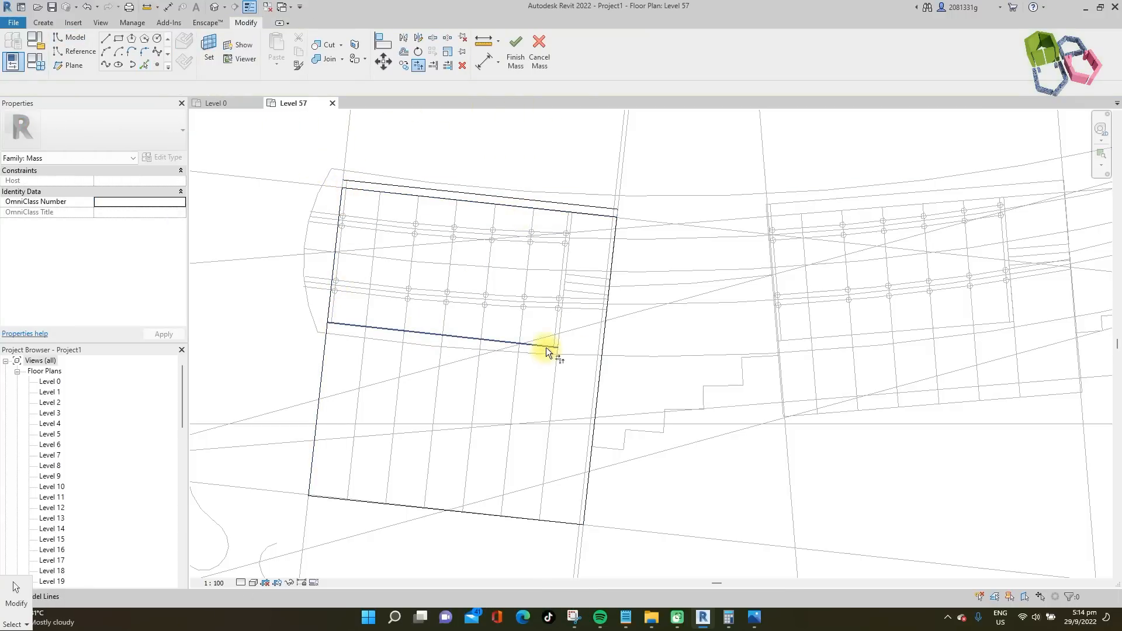
pyautogui.click(612, 288)
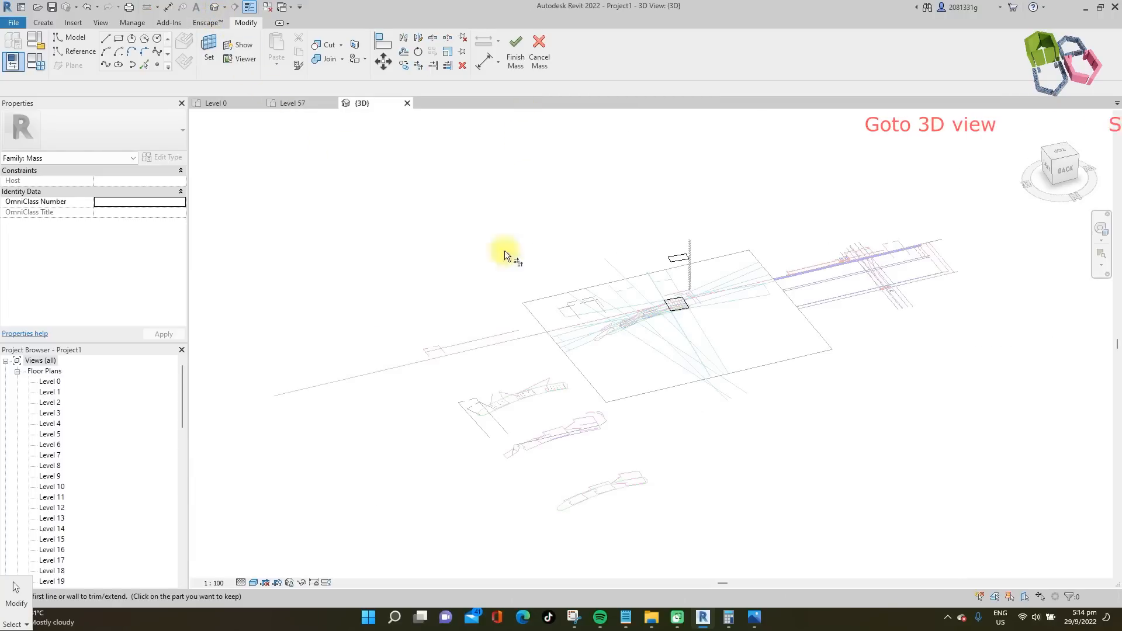
# - Create a solid form in the 3D view from the first tower's Level 1 and Level 57 profiles
pyautogui.scroll(2, 526, 283)
pyautogui.press('Escape')
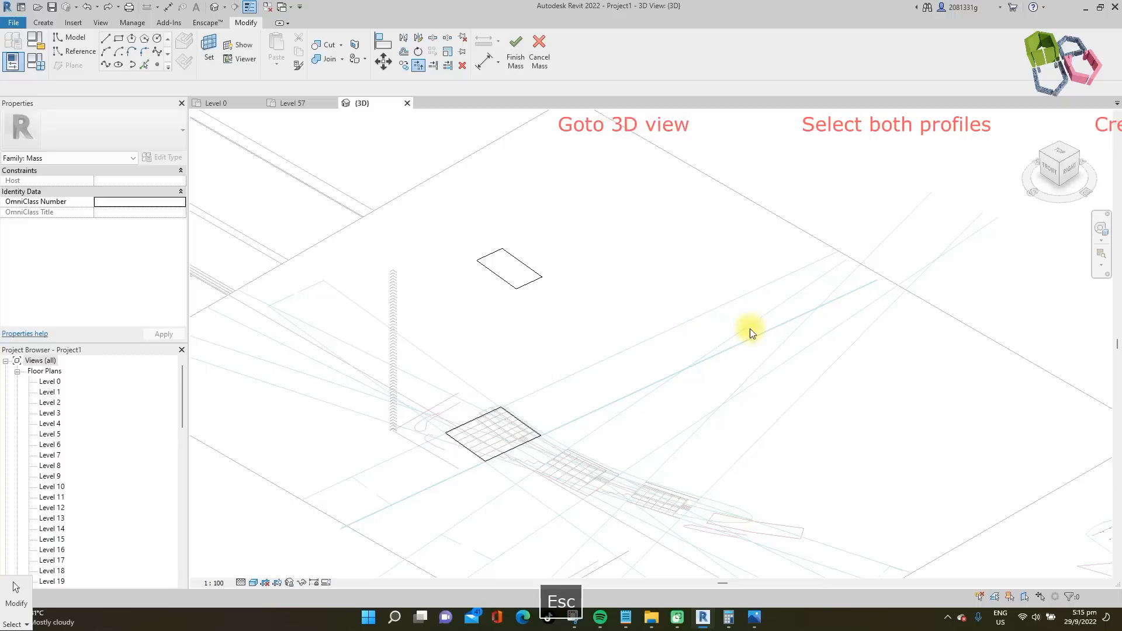
pyautogui.moveTo(368, 165); pyautogui.dragTo(591, 479)
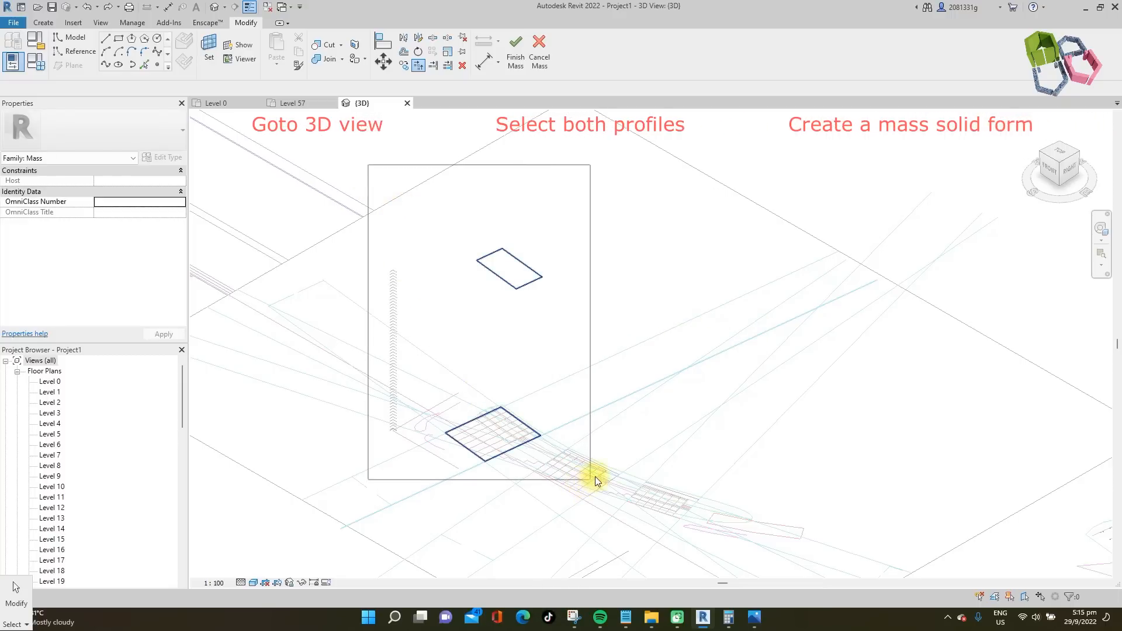
pyautogui.click(523, 59)
pyautogui.click(534, 86)
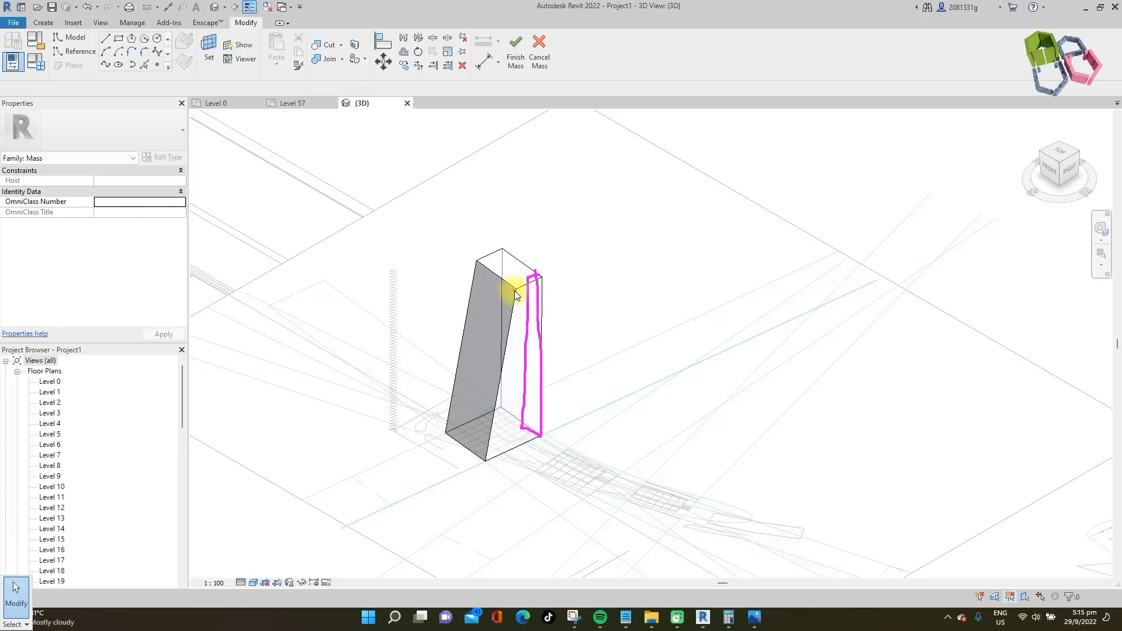
pyautogui.moveTo(536, 273); pyautogui.dragTo(536, 317)
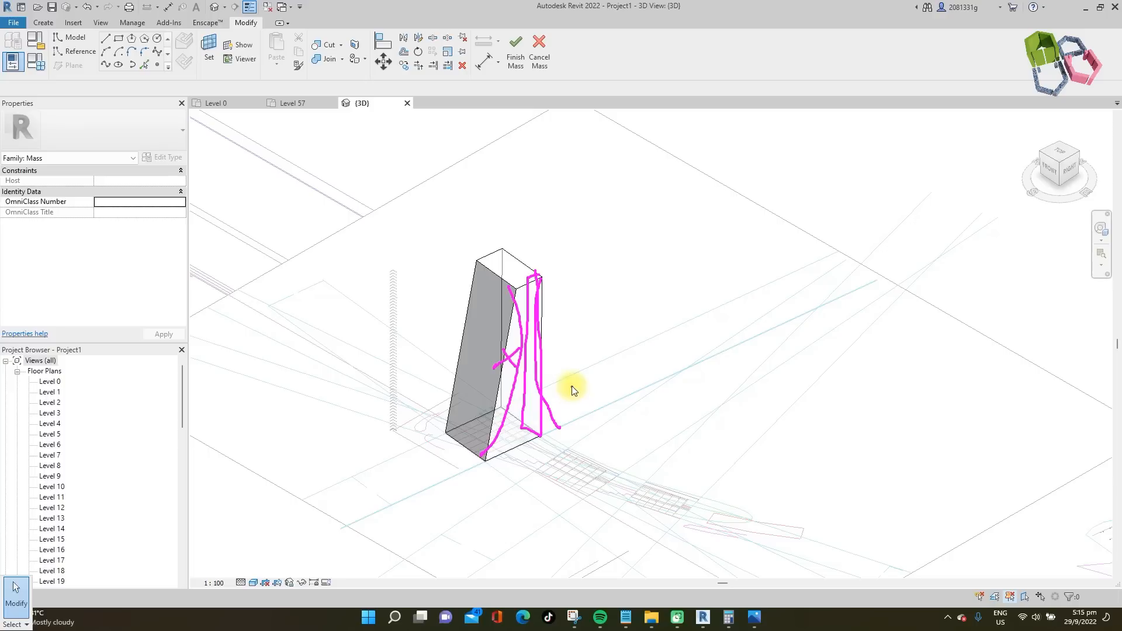
# - In the Level 0 plan, pick four model lines on the Level 1 work plane outlining the narrow strip along the first tower's east edge
pyautogui.click(231, 101)
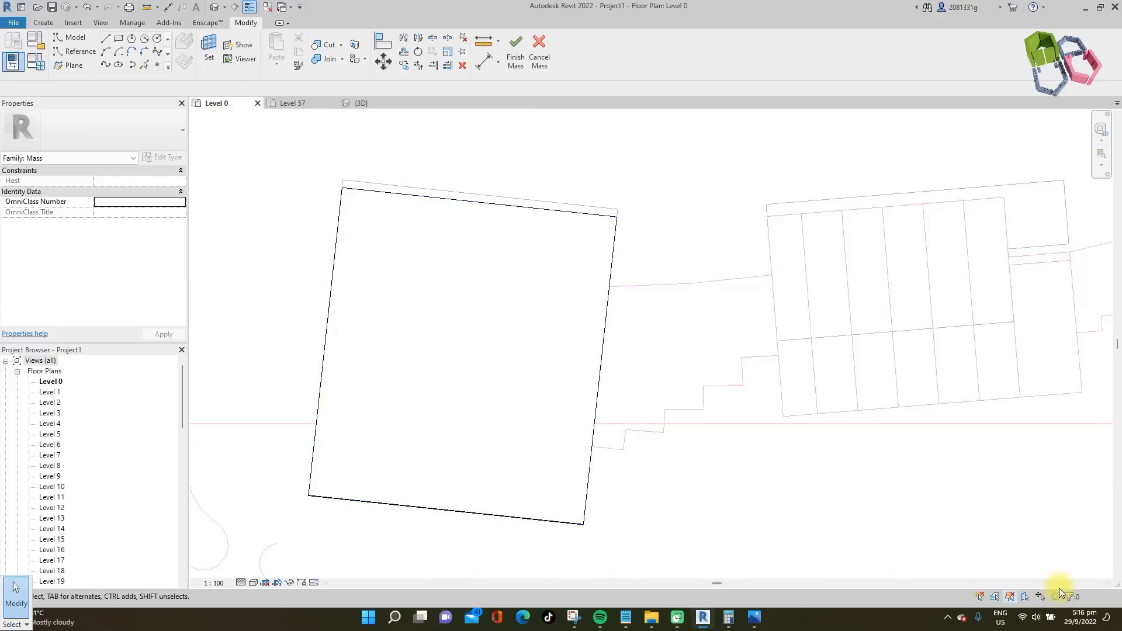
pyautogui.click(208, 53)
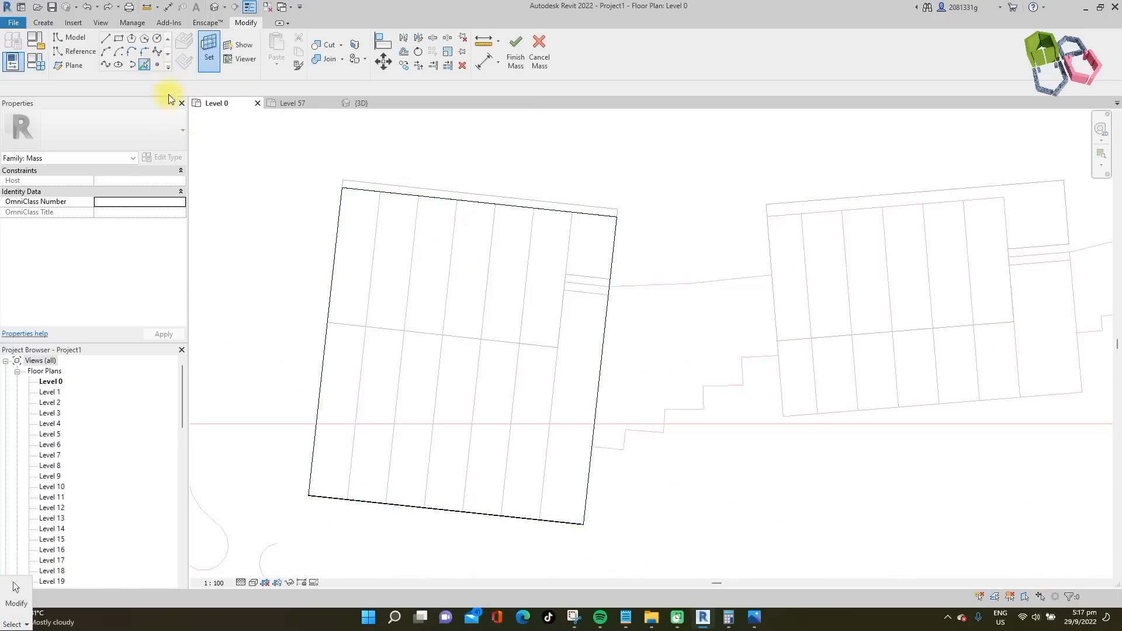
pyautogui.click(555, 377)
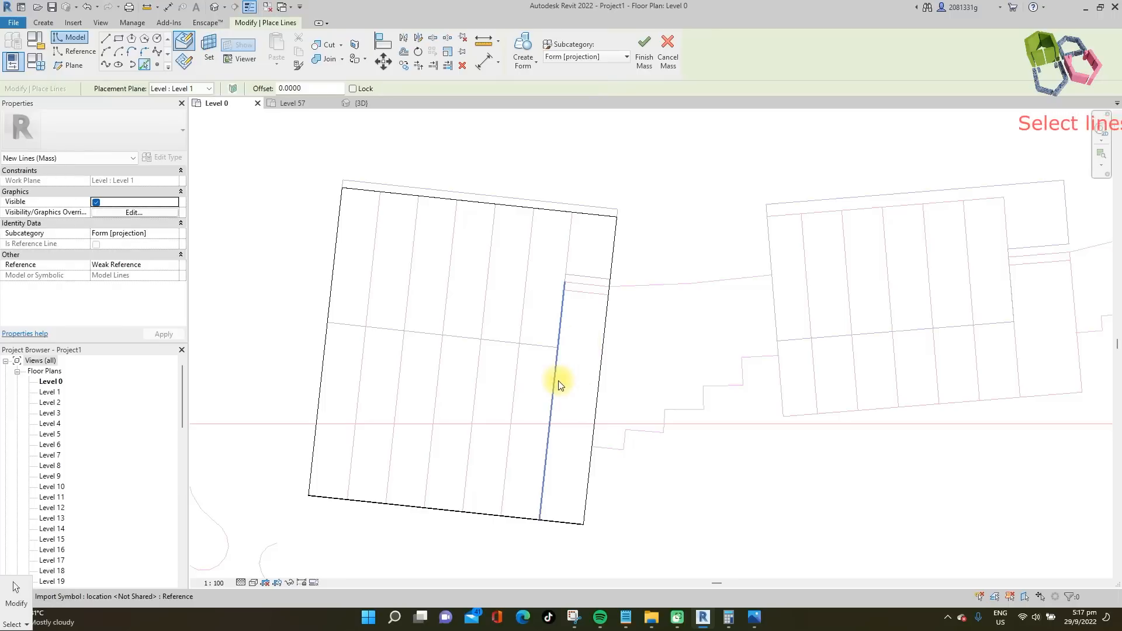
pyautogui.click(602, 360)
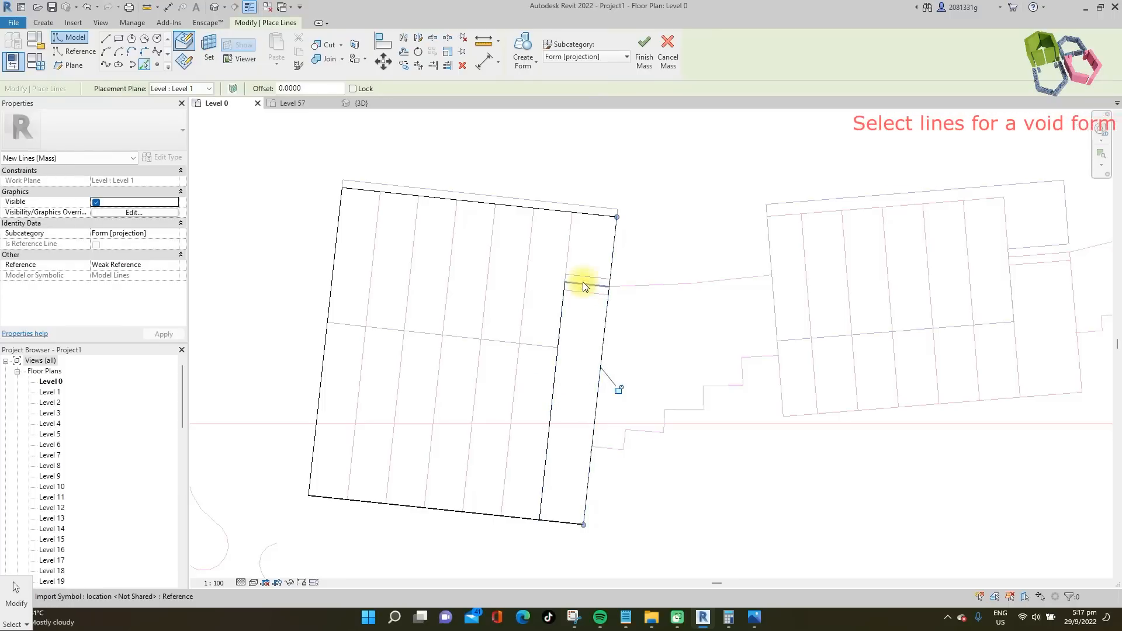
pyautogui.click(589, 279)
pyautogui.click(561, 522)
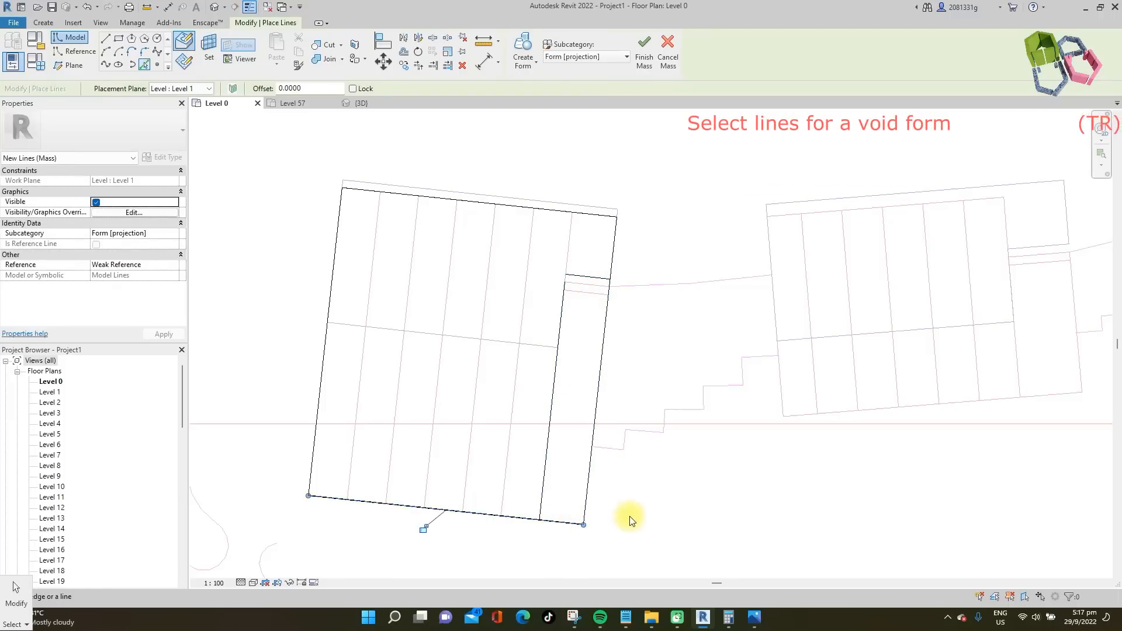
pyautogui.press('Escape')
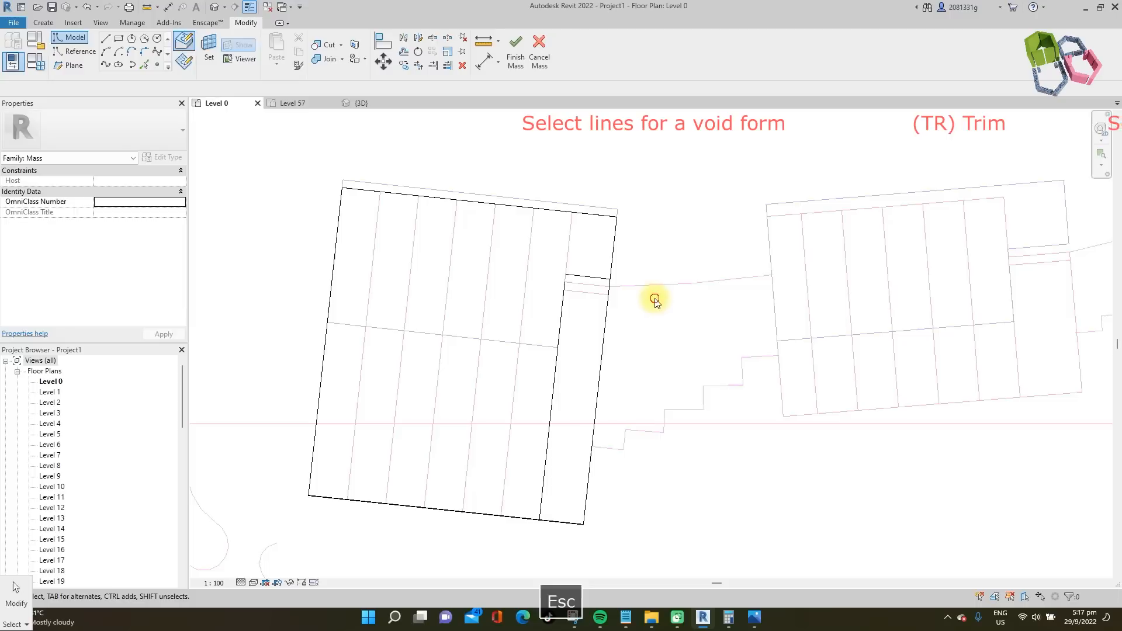
# - Trim the strip's model lines at their corners into a closed rectangular void profile
pyautogui.press('t')
pyautogui.press('r')
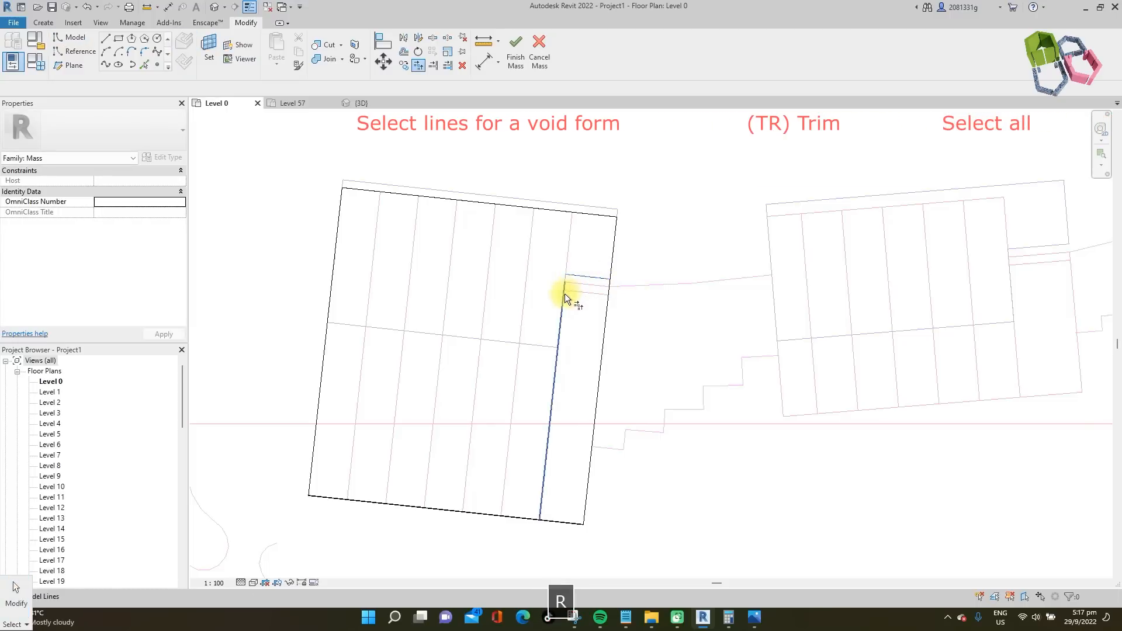
pyautogui.click(593, 278)
pyautogui.click(608, 297)
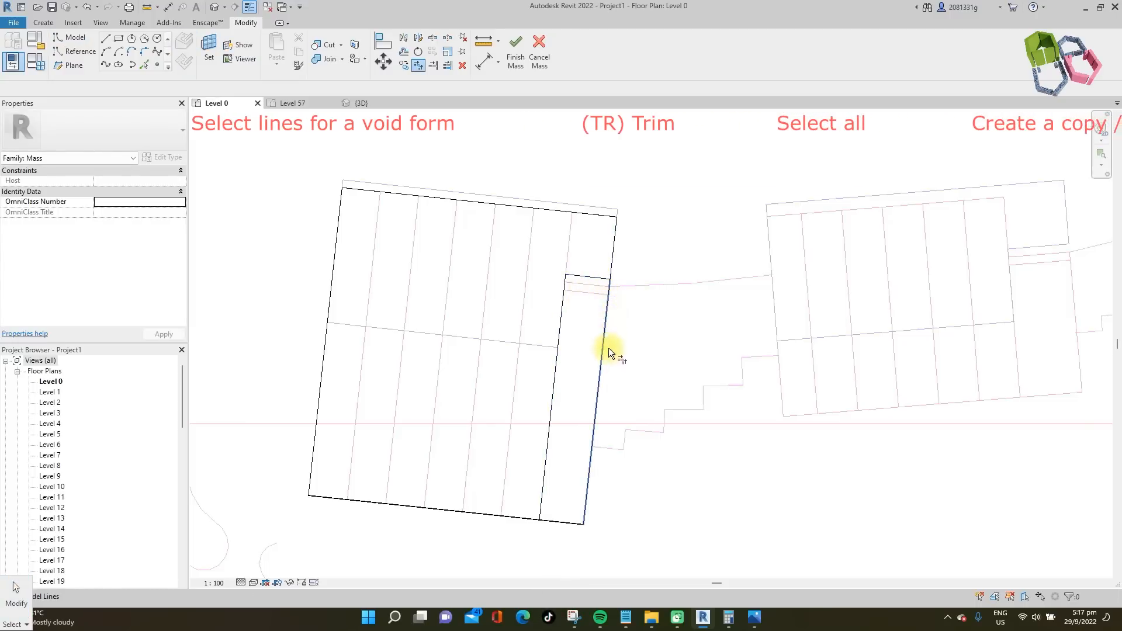
pyautogui.click(590, 472)
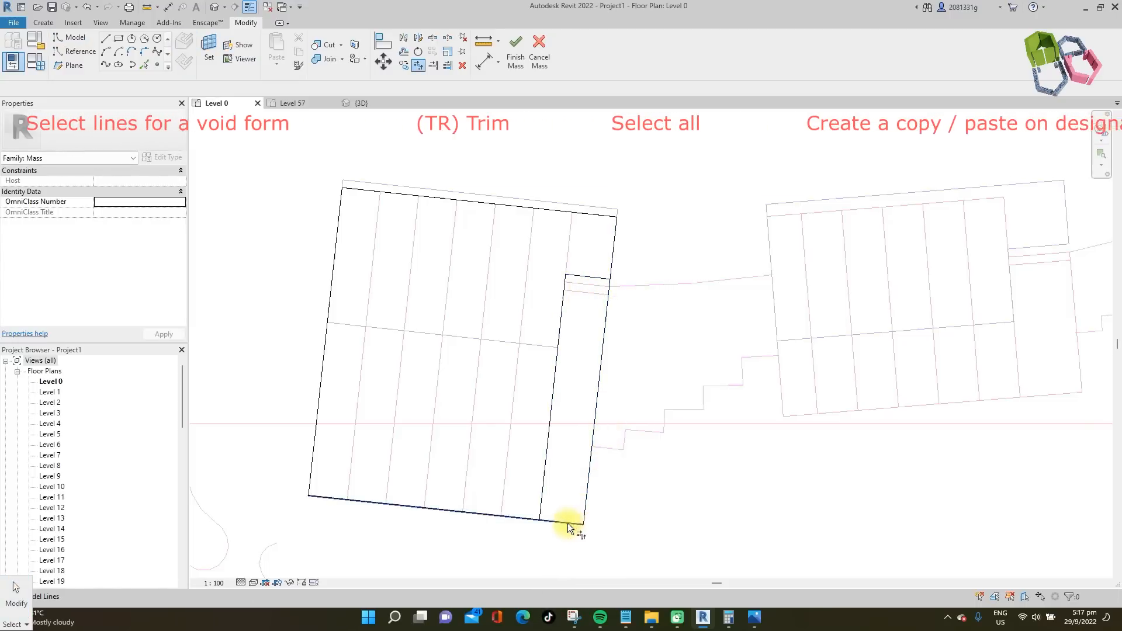
pyautogui.click(547, 516)
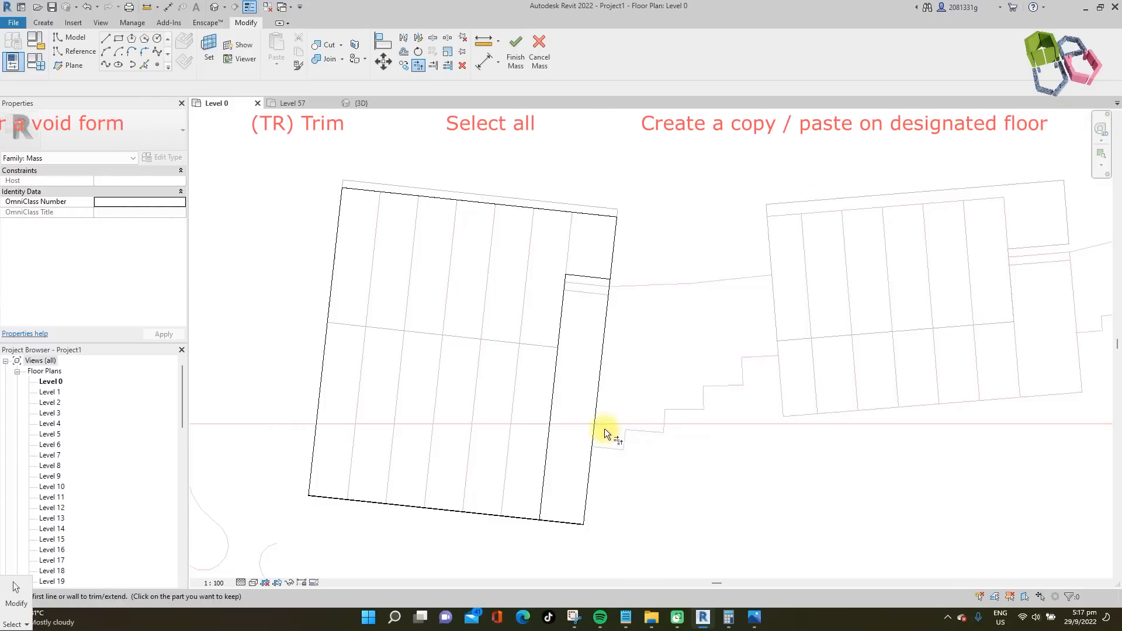
pyautogui.press('Escape')
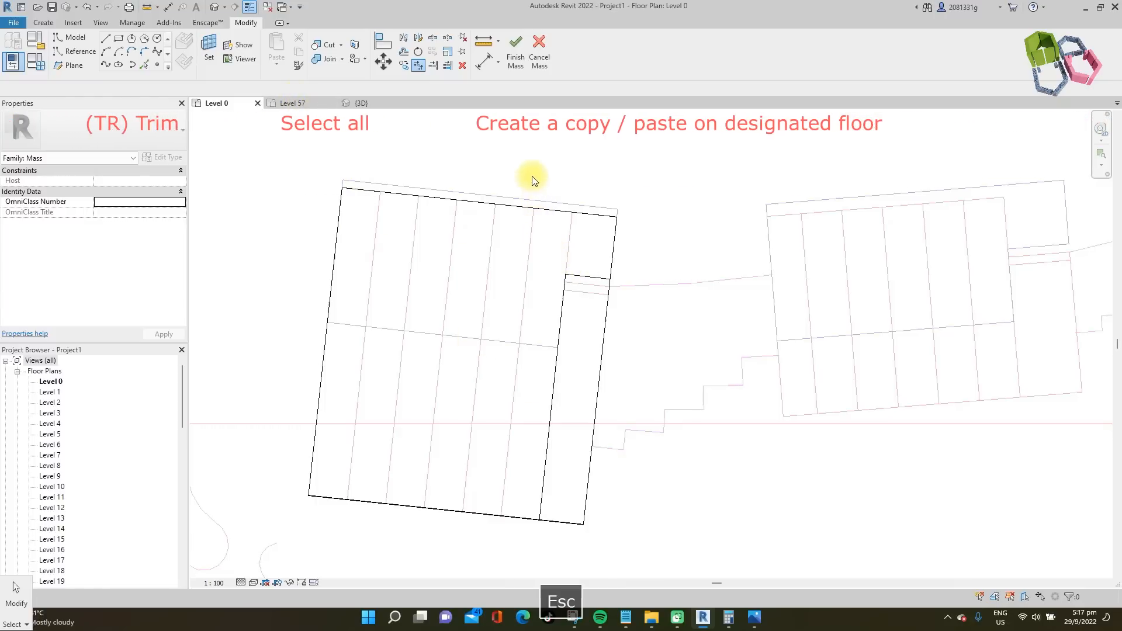
# - Copy the four void profile lines and paste them aligned to the level of the tower's top profile
pyautogui.click(581, 278)
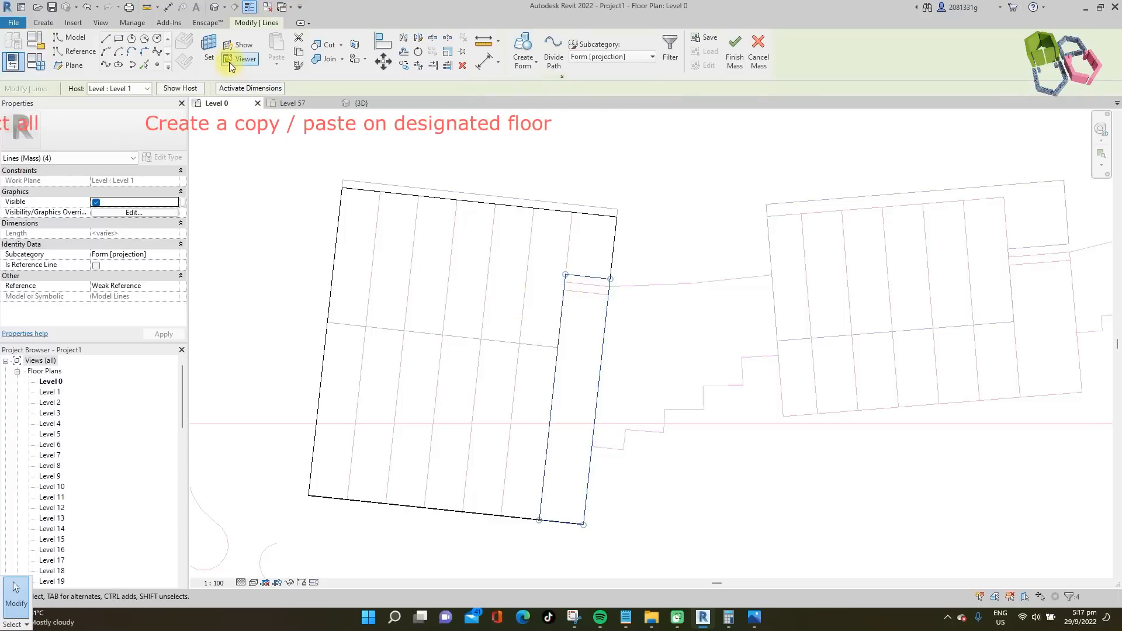
pyautogui.hotkey('ctrl', 'c')
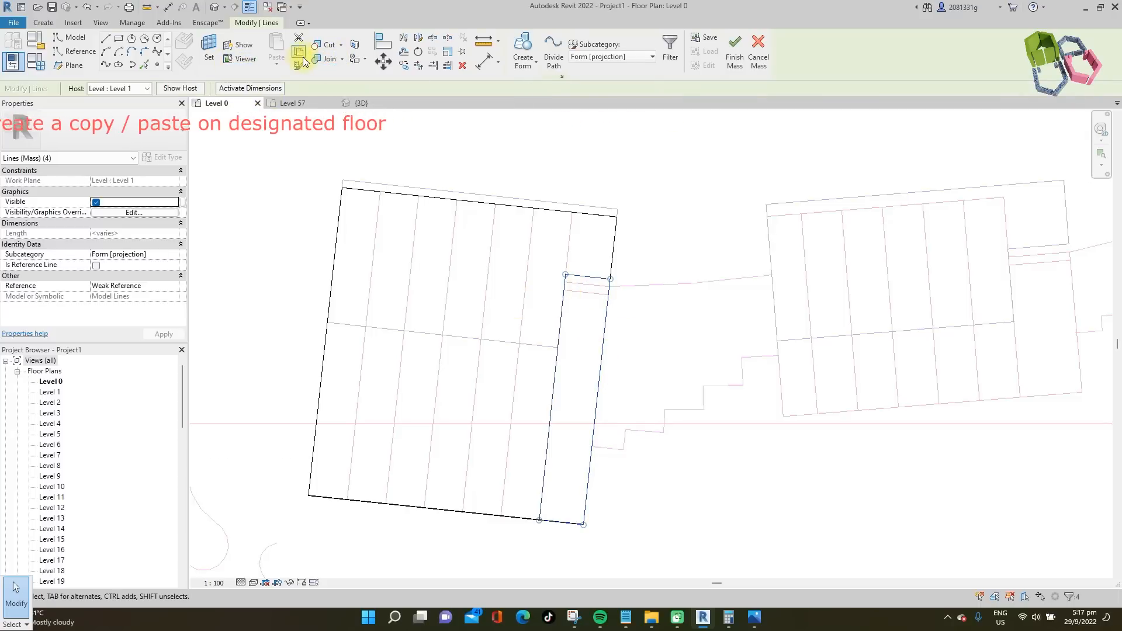
pyautogui.click(278, 65)
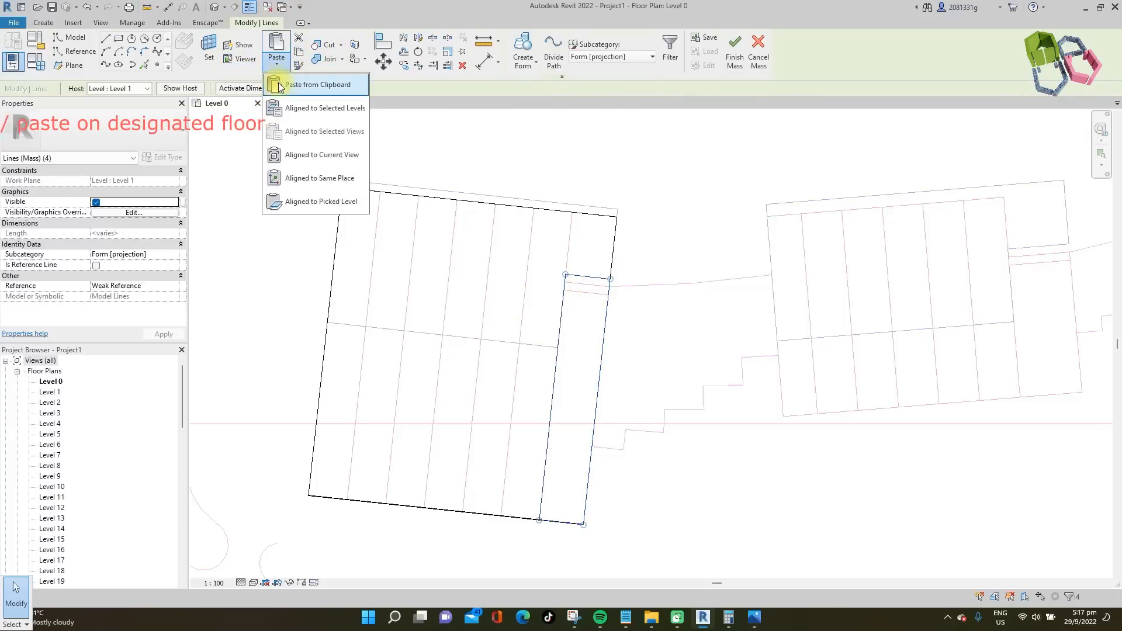
pyautogui.click(317, 109)
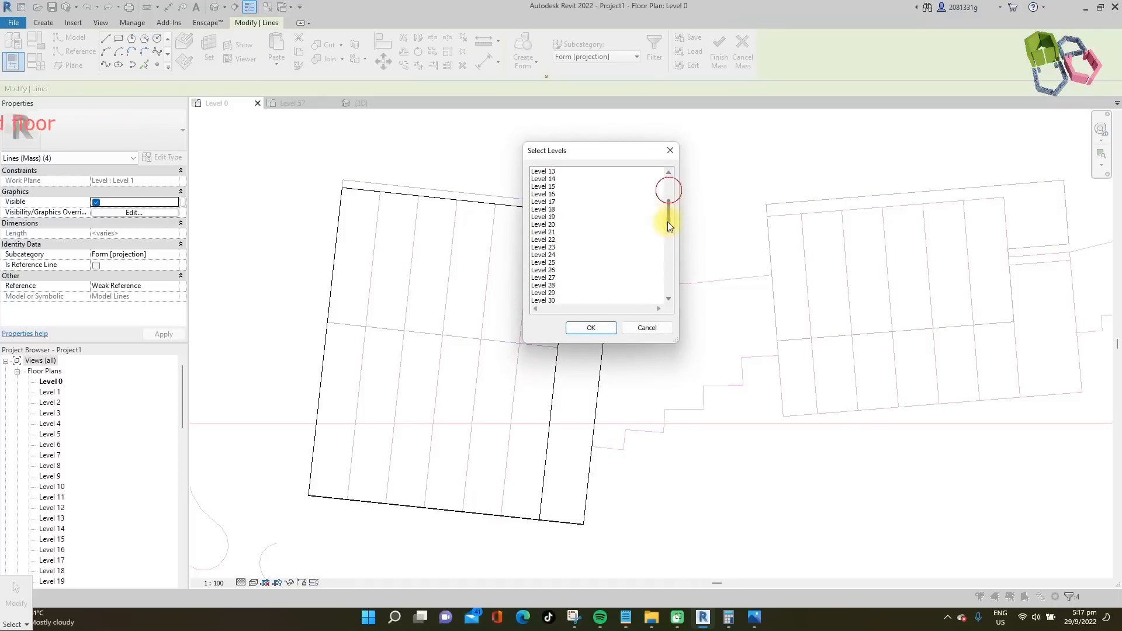
pyautogui.click(604, 331)
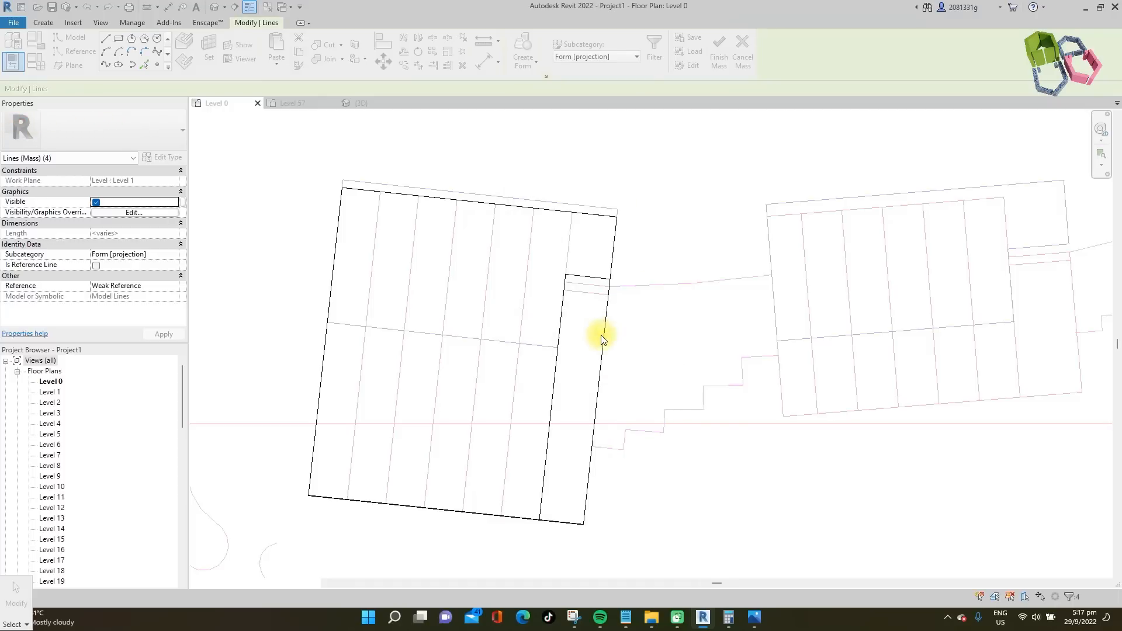
# - Move the Level 1 void profile outside the tower so its inner lower corner meets the tower's outer corner
pyautogui.click(292, 103)
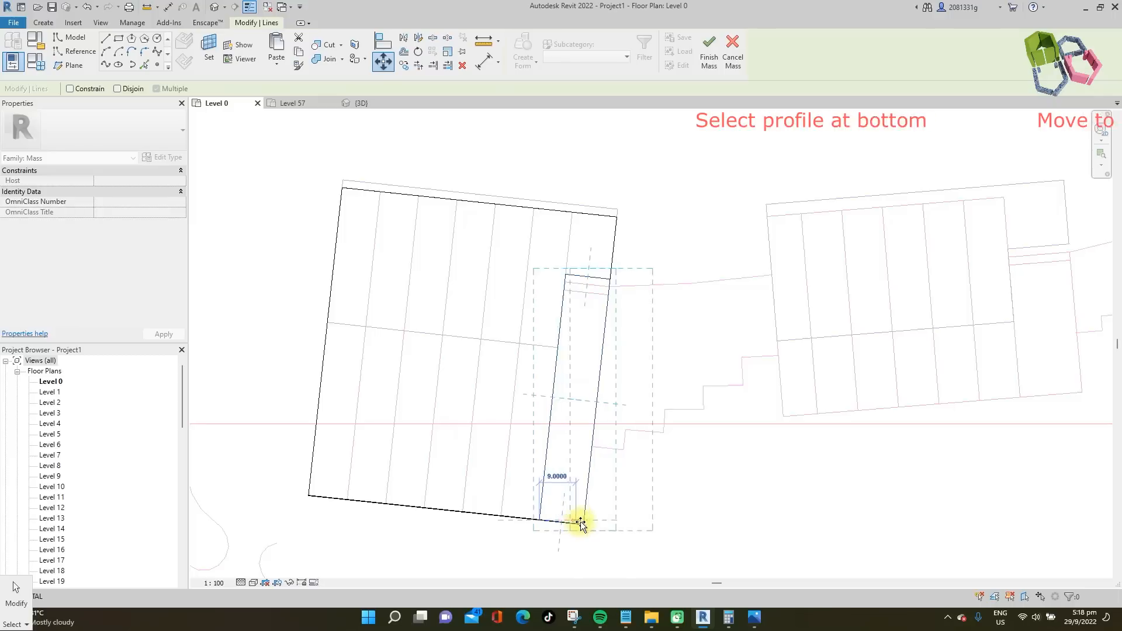
pyautogui.scroll(4, 584, 525)
pyautogui.scroll(5, 588, 527)
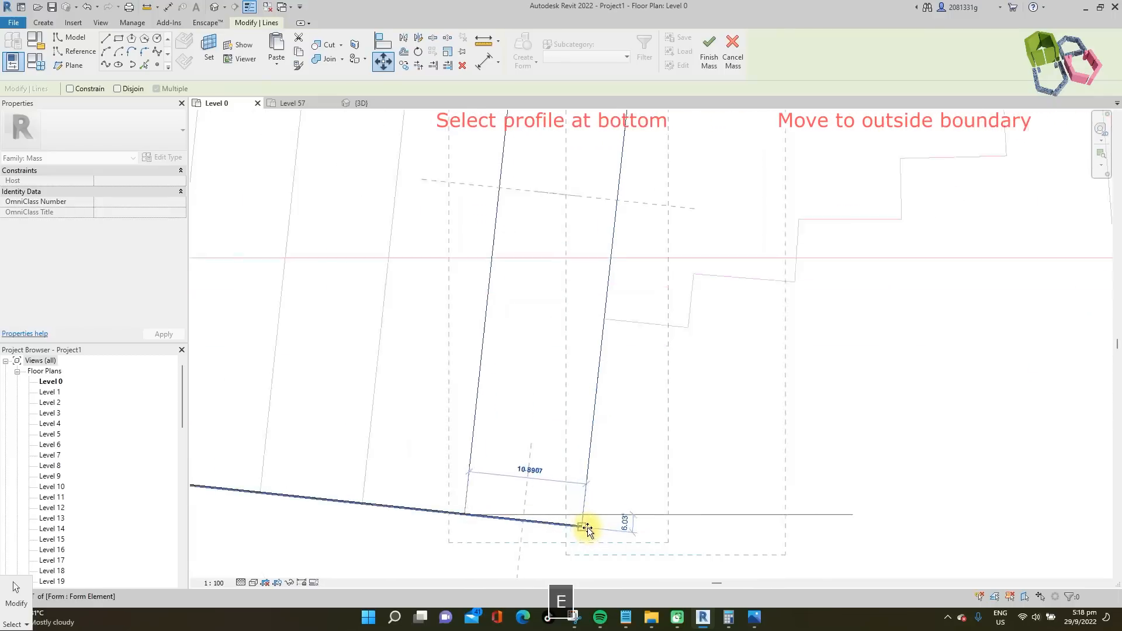
pyautogui.click(574, 524)
pyautogui.scroll(-7, 526, 430)
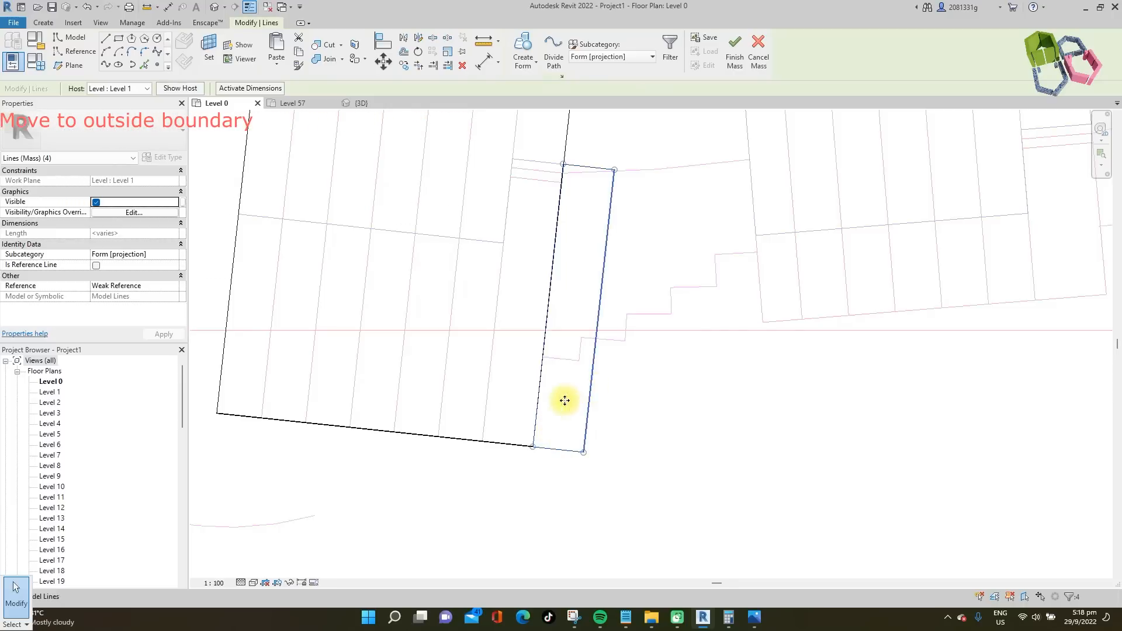
pyautogui.scroll(-2, 566, 401)
pyautogui.click(645, 406)
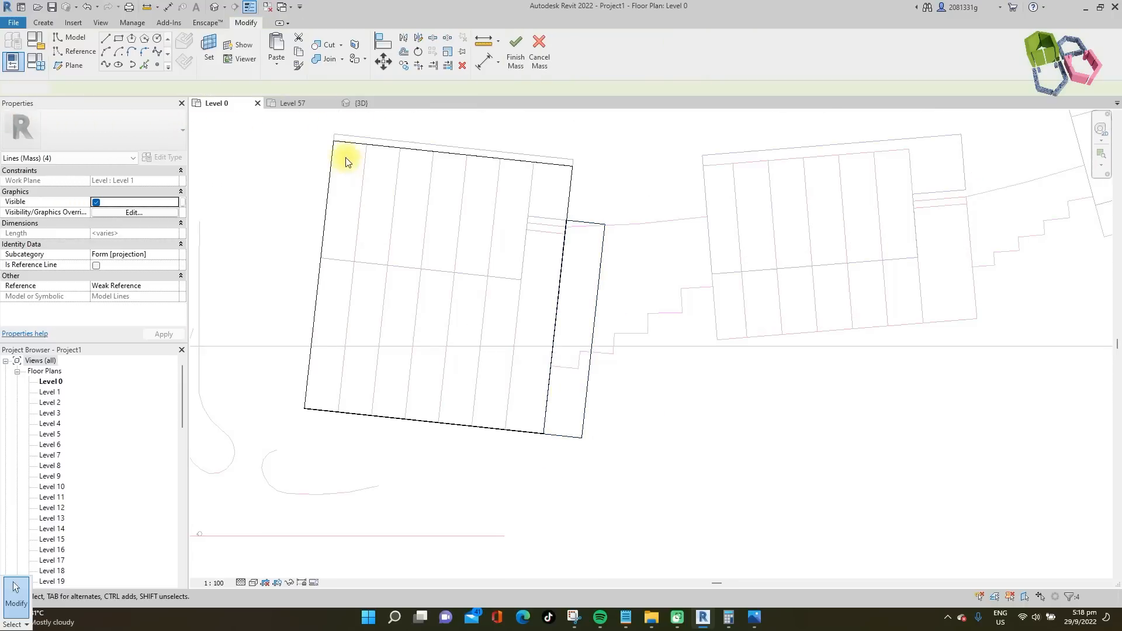
# - Create a void form in the 3D view from the upper and lower strip profiles to cut the tower mass
pyautogui.click(359, 103)
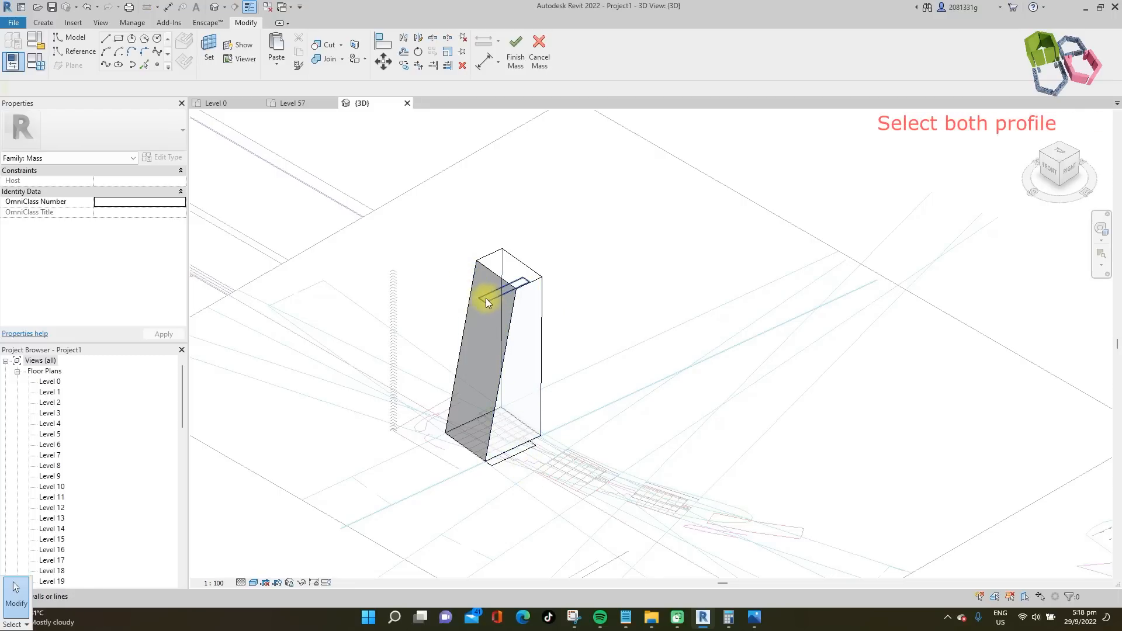
pyautogui.keyDown('ctrl'); pyautogui.click(514, 453); pyautogui.keyUp('ctrl')
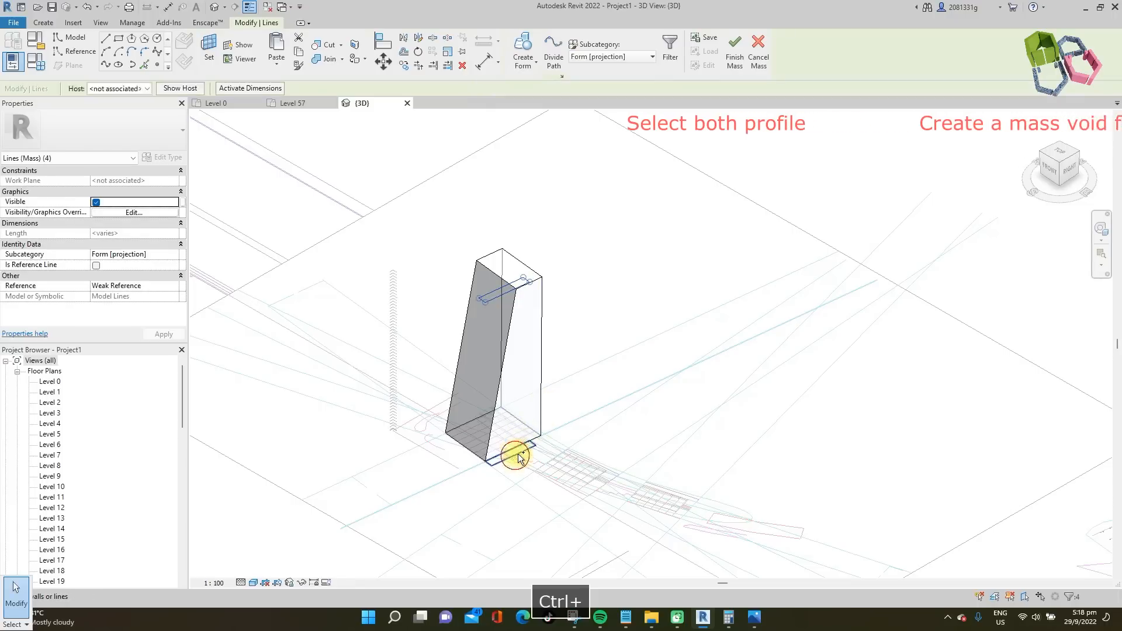
pyautogui.keyDown('ctrl'); pyautogui.click(508, 239); pyautogui.keyUp('ctrl')
pyautogui.click(535, 62)
pyautogui.click(535, 106)
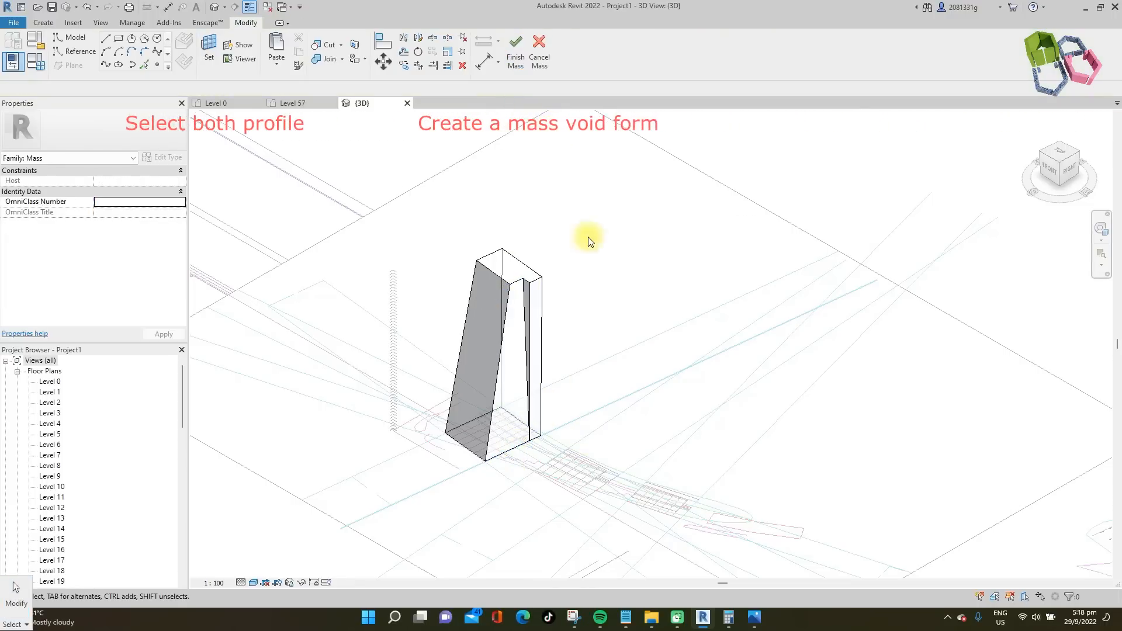
# - On the Level 0 plan, set Level 1 as work plane and pick model lines around the first tower's narrow corner block
pyautogui.hotkey('ctrl', 'Tab')
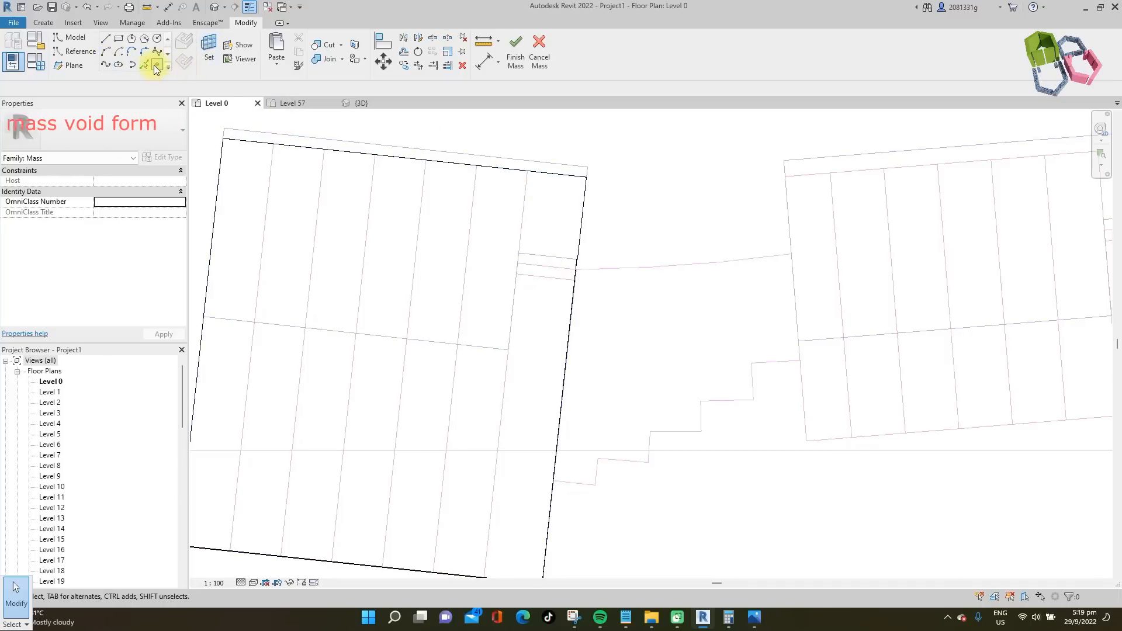
pyautogui.click(156, 67)
pyautogui.click(210, 50)
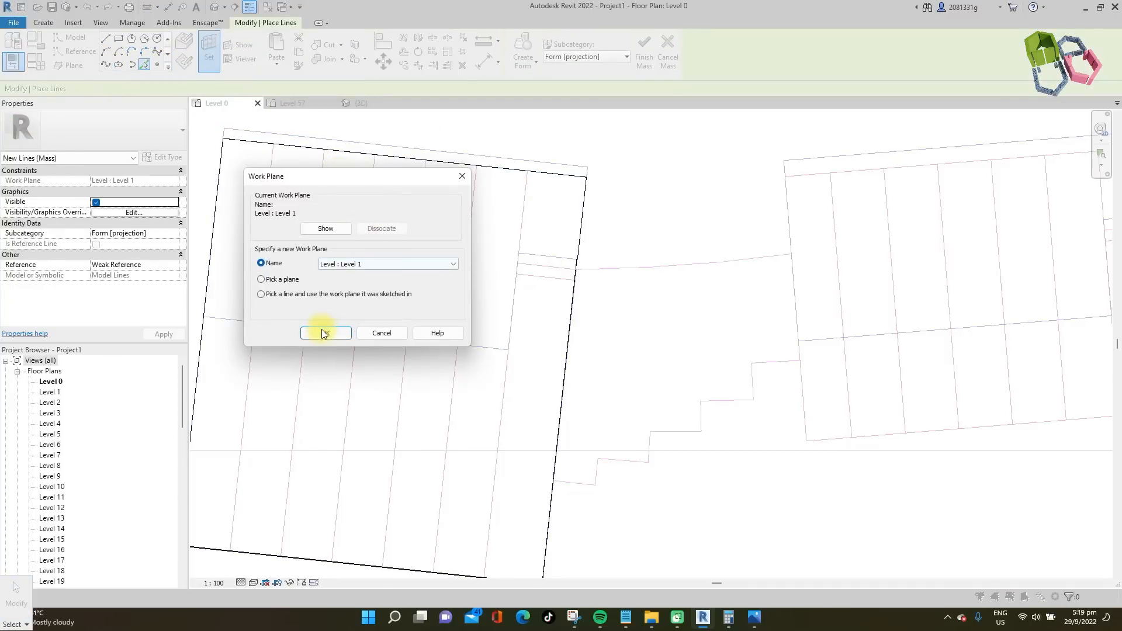
pyautogui.click(323, 333)
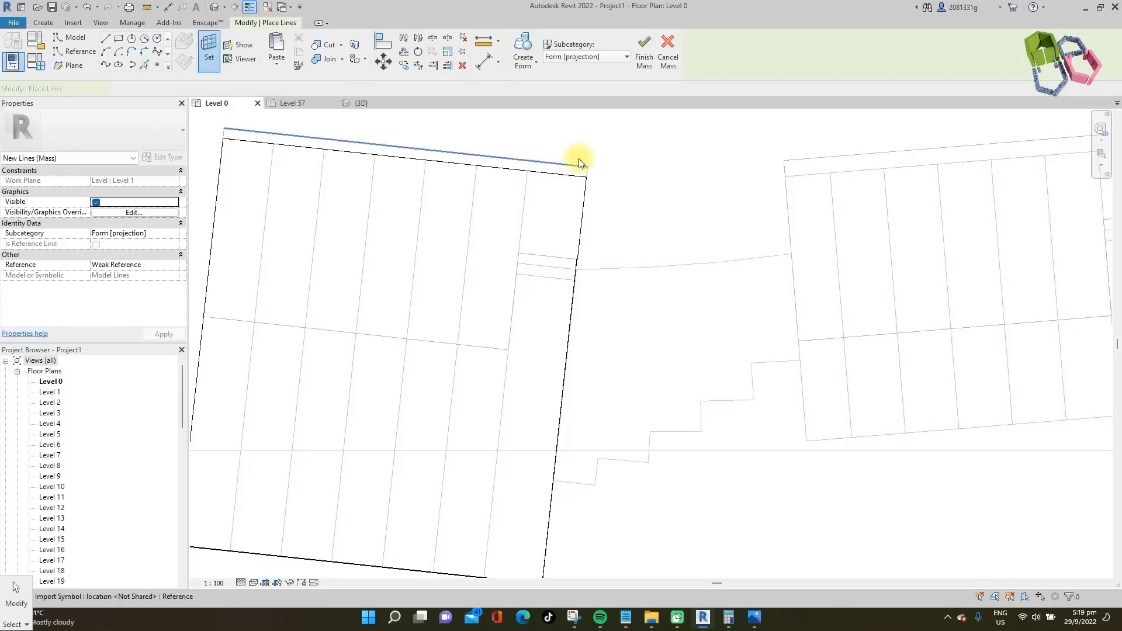
pyautogui.click(526, 223)
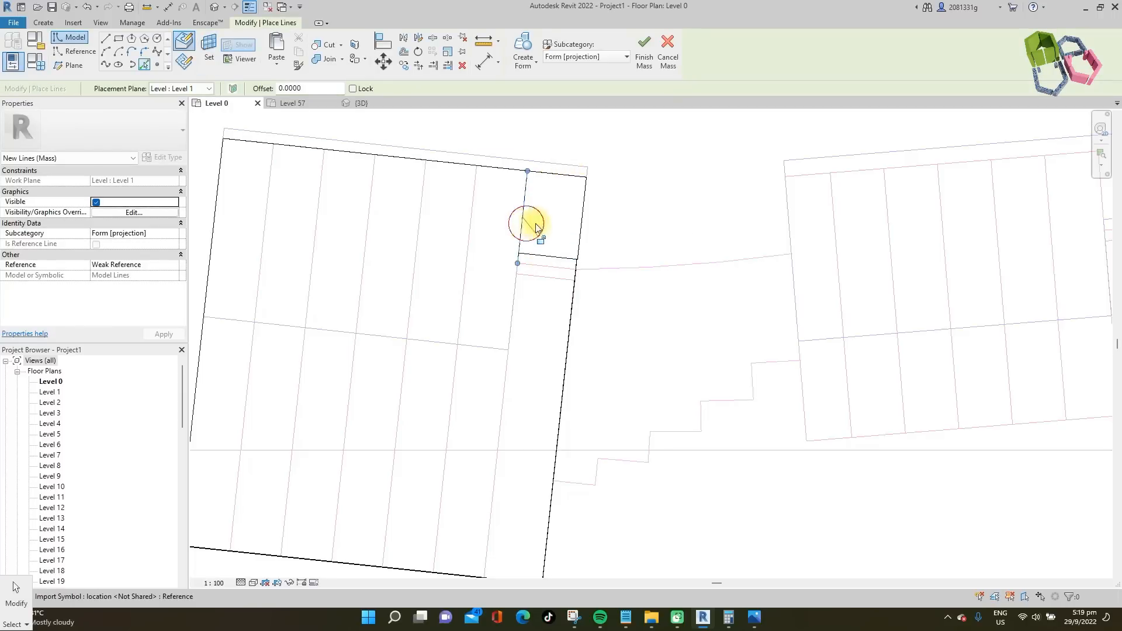
pyautogui.scroll(6, 577, 291)
pyautogui.click(575, 240)
pyautogui.scroll(-5, 577, 248)
pyautogui.scroll(-2, 580, 310)
pyautogui.scroll(1, 646, 262)
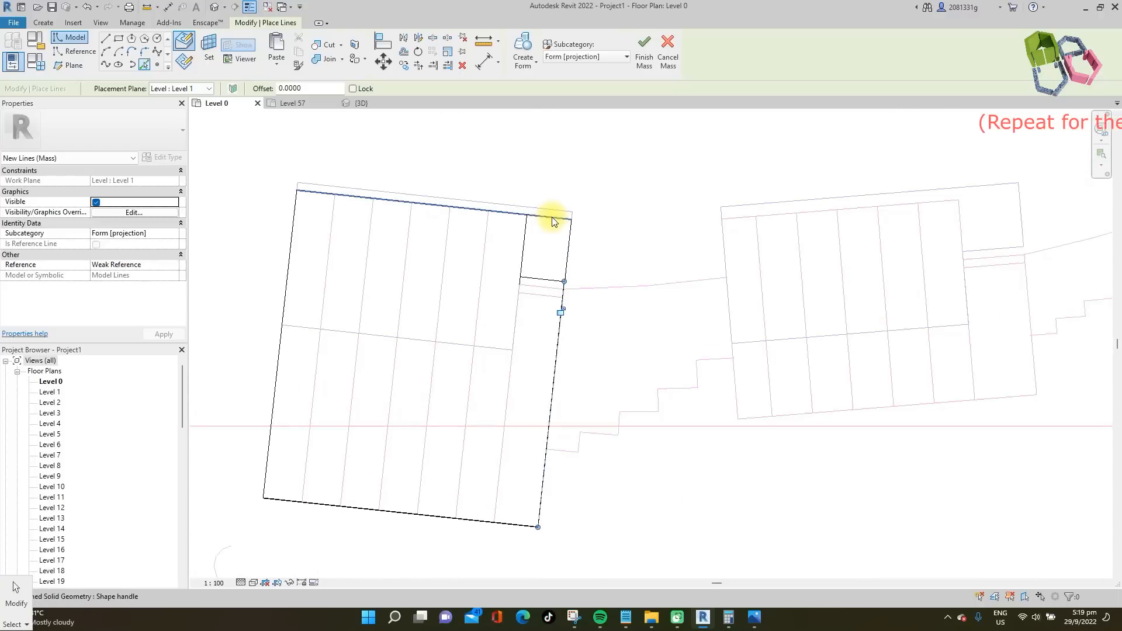
pyautogui.click(554, 220)
pyautogui.press('Escape')
pyautogui.press('Escape')
# - Trim the corner block's model lines where its inner side and lower edge meet
pyautogui.press('t')
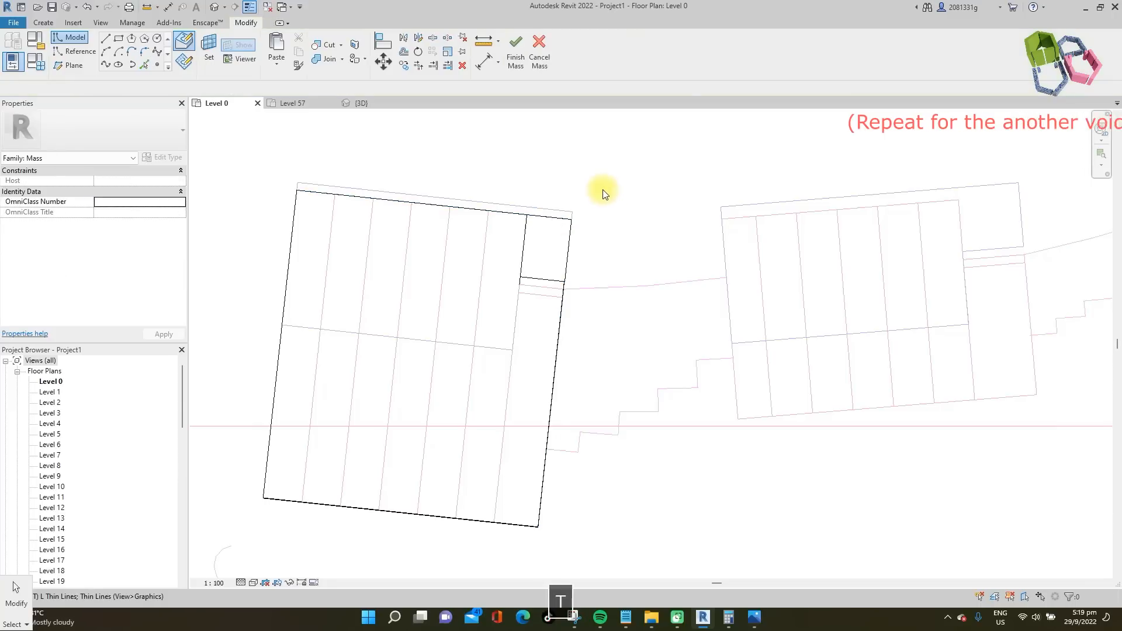
pyautogui.press('r')
pyautogui.click(525, 265)
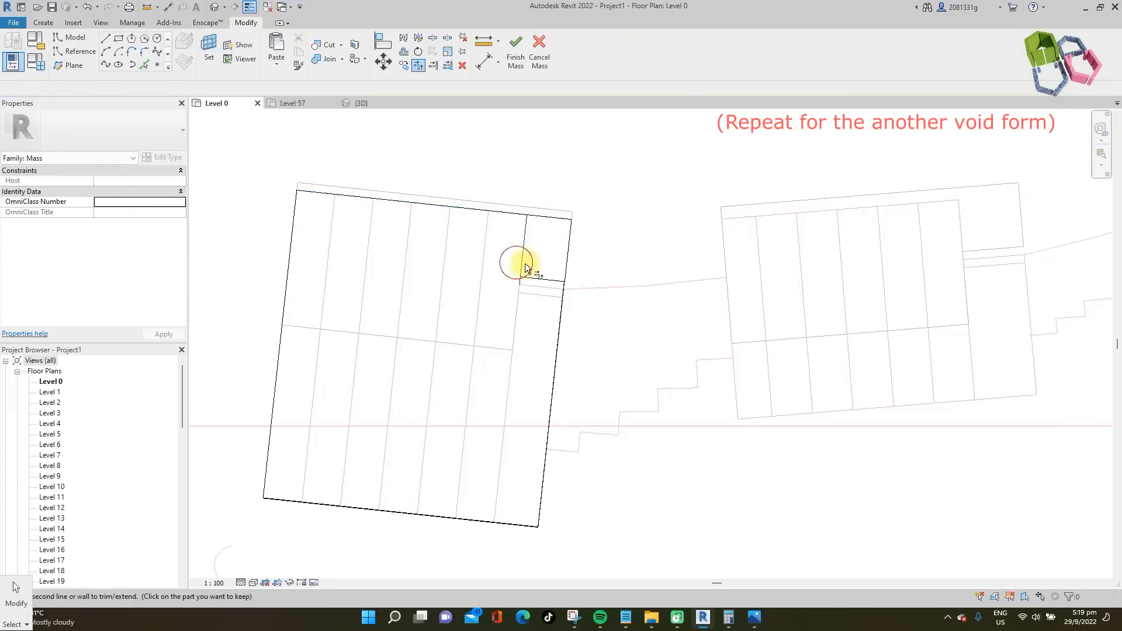
pyautogui.click(531, 278)
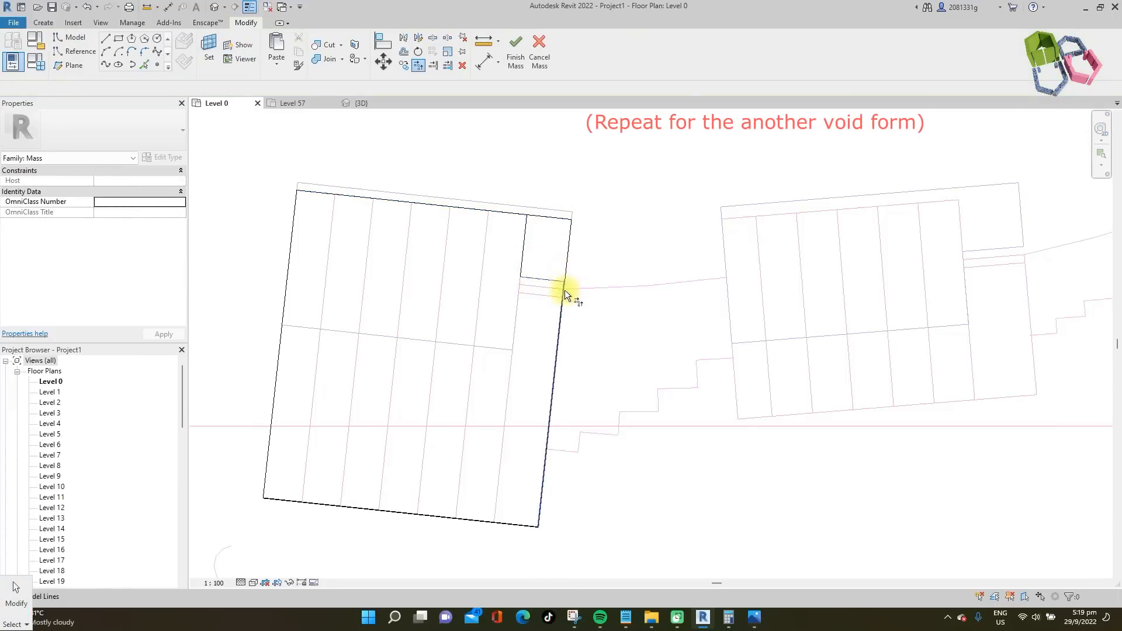
pyautogui.press('Escape')
pyautogui.press('Escape')
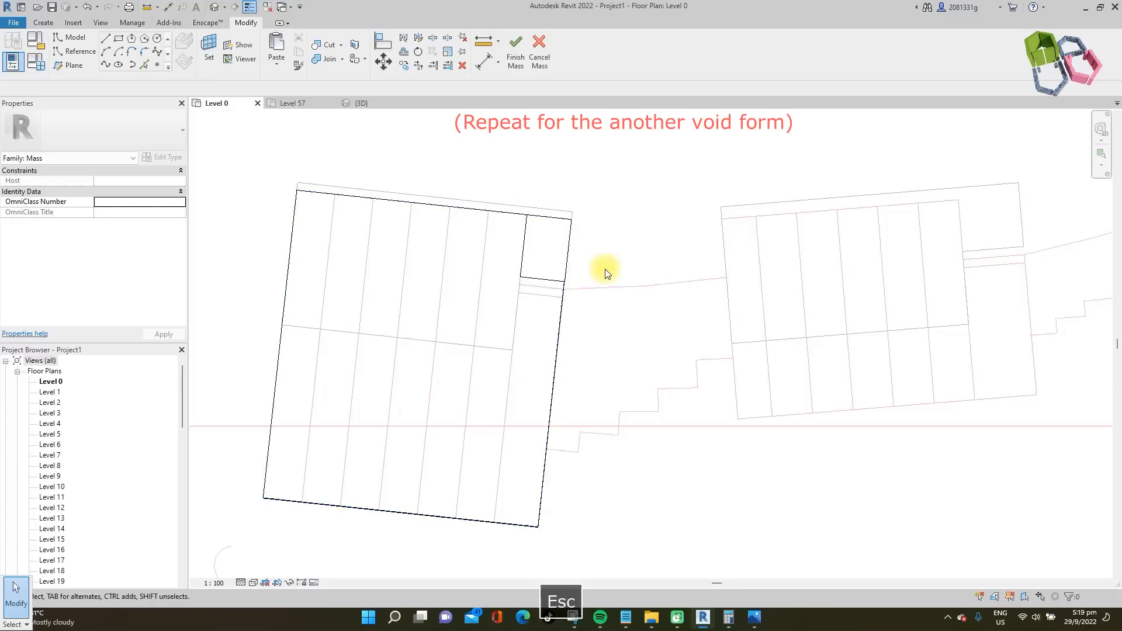
# - Replace the missing lower edge of the corner void profile by picking the CAD line beneath it
pyautogui.moveTo(513, 170); pyautogui.dragTo(601, 301)
pyautogui.press('Escape')
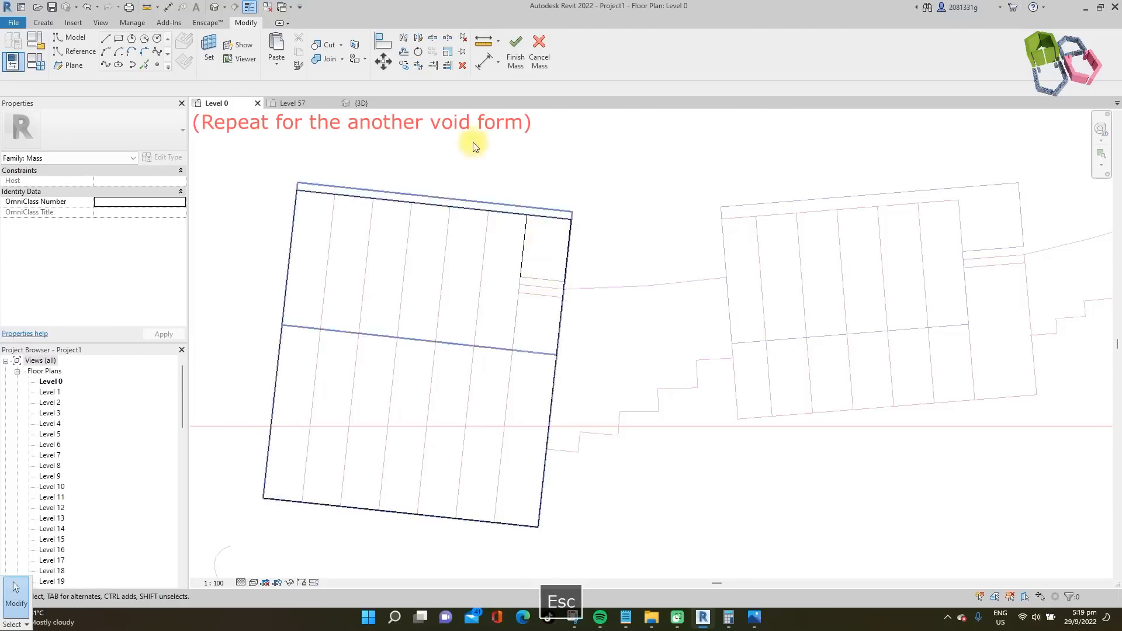
pyautogui.click(144, 64)
pyautogui.click(541, 279)
pyautogui.press('Escape')
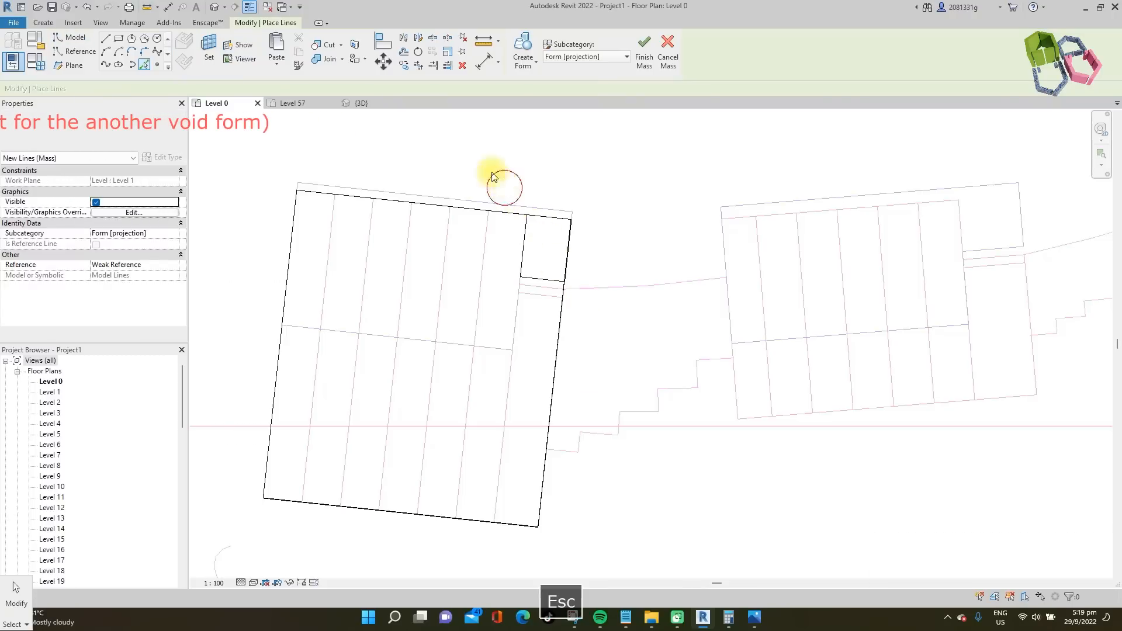
pyautogui.press('Escape')
# - Copy the corner void profile lines and paste them aligned to the level of the tower's top profile
pyautogui.moveTo(493, 177); pyautogui.dragTo(602, 296)
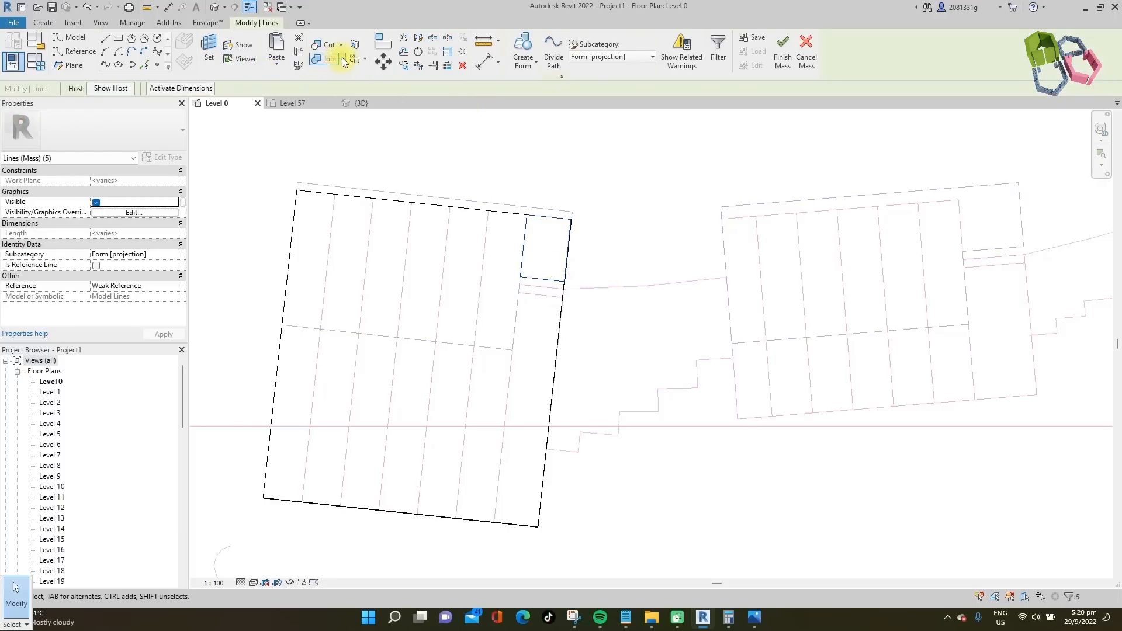
pyautogui.click(277, 64)
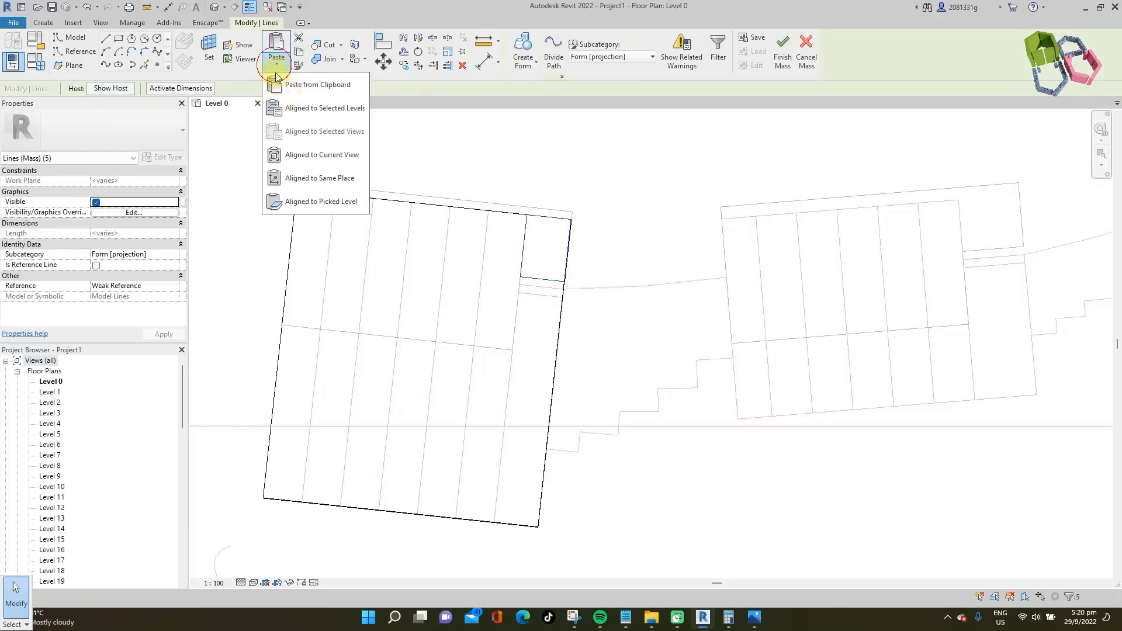
pyautogui.click(301, 115)
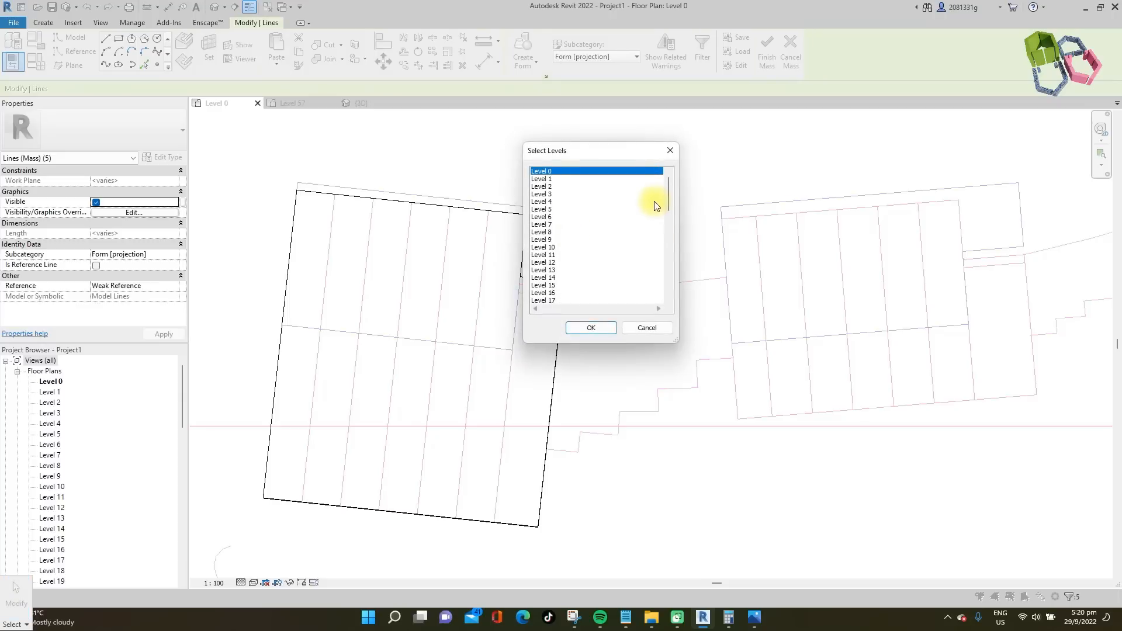
pyautogui.moveTo(668, 196); pyautogui.dragTo(669, 286)
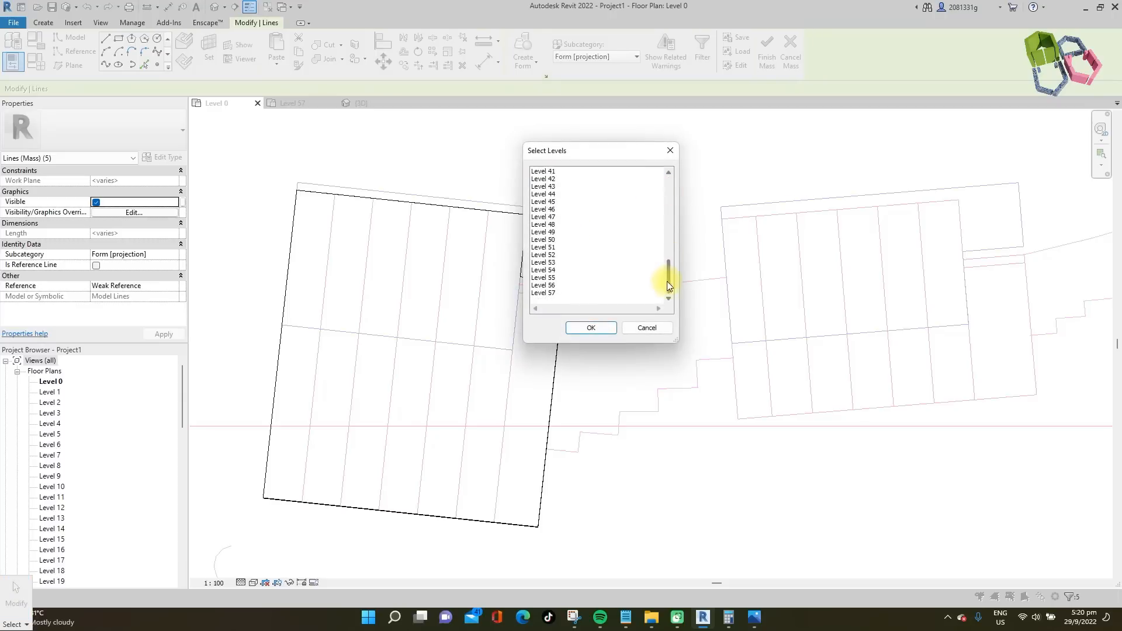
pyautogui.click(591, 328)
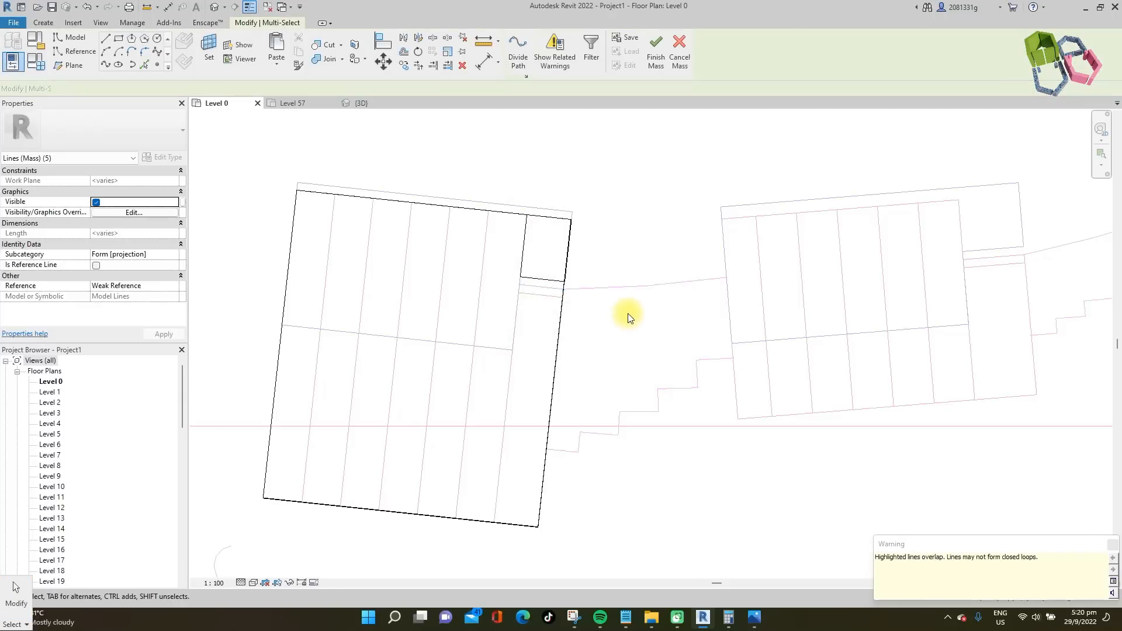
pyautogui.press('Escape')
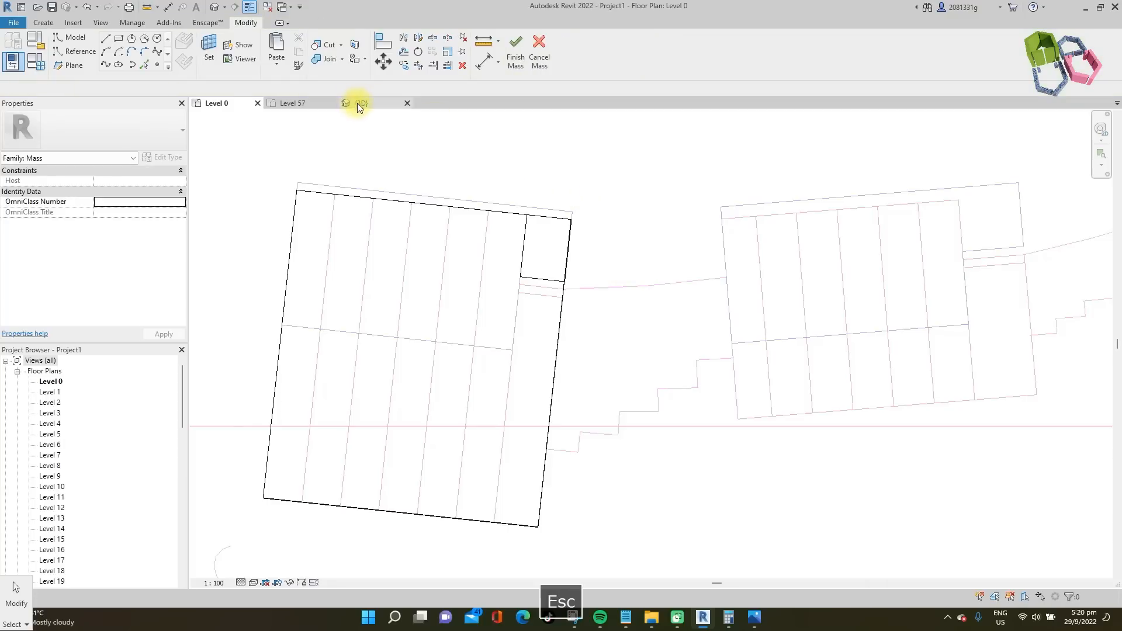
# - Create a void form in the 3D view from the lower and upper corner profiles to cut the tower mass
pyautogui.click(358, 104)
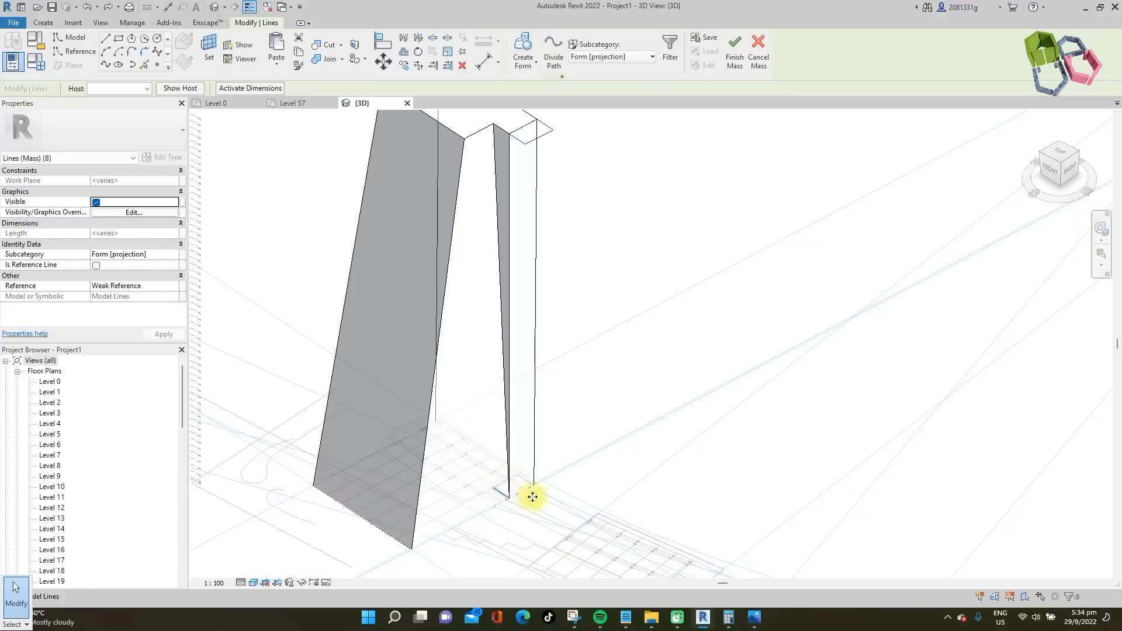
pyautogui.click(511, 477)
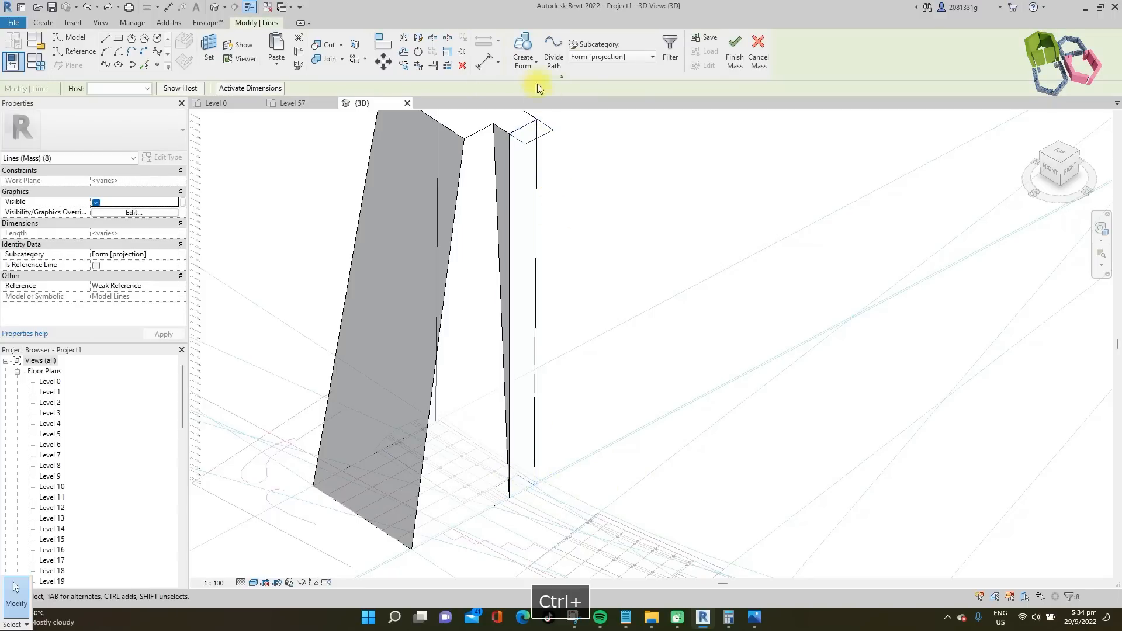
pyautogui.click(532, 107)
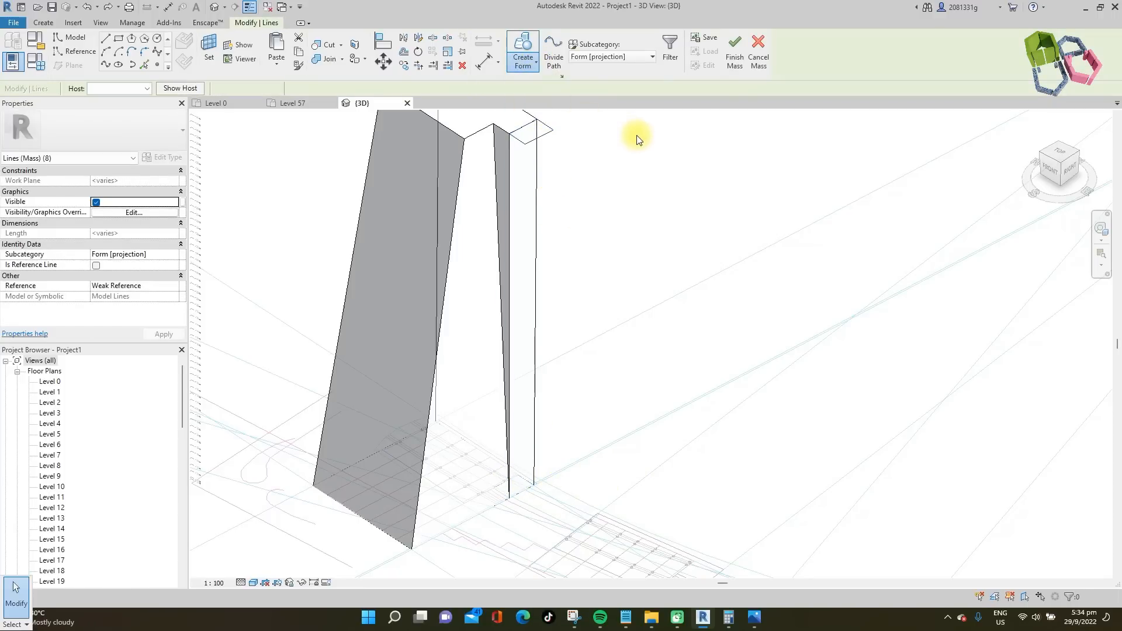
pyautogui.scroll(-3, 590, 346)
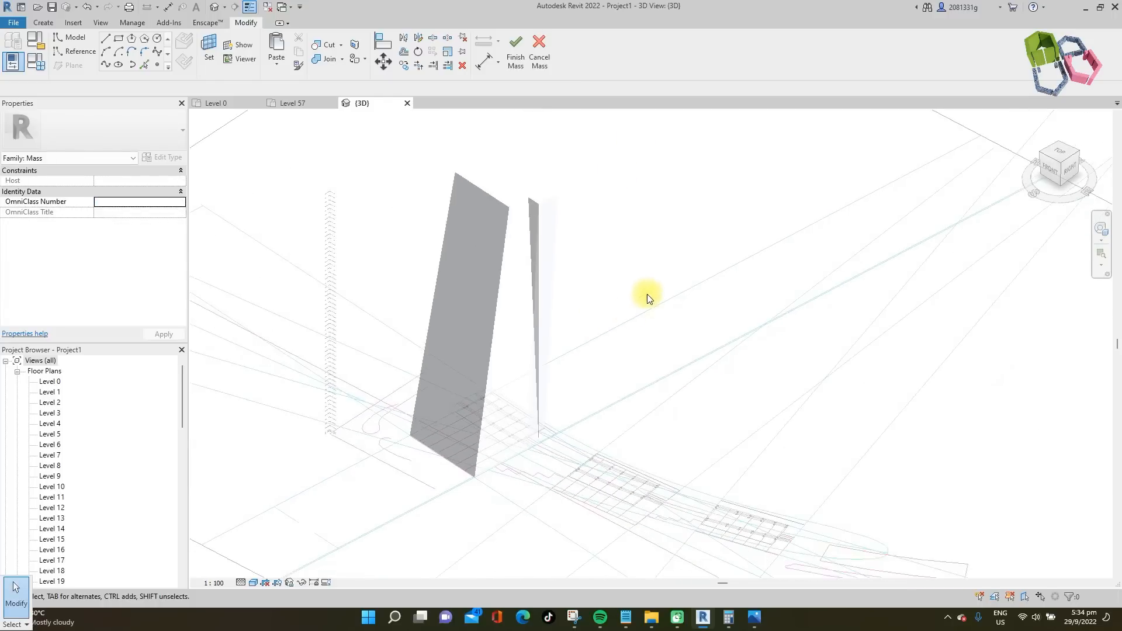
pyautogui.scroll(1, 631, 307)
pyautogui.keyDown('shift'); pyautogui.moveTo(631, 284); pyautogui.dragTo(578, 253, button='middle'); pyautogui.keyUp('shift')
pyautogui.scroll(2, 555, 228)
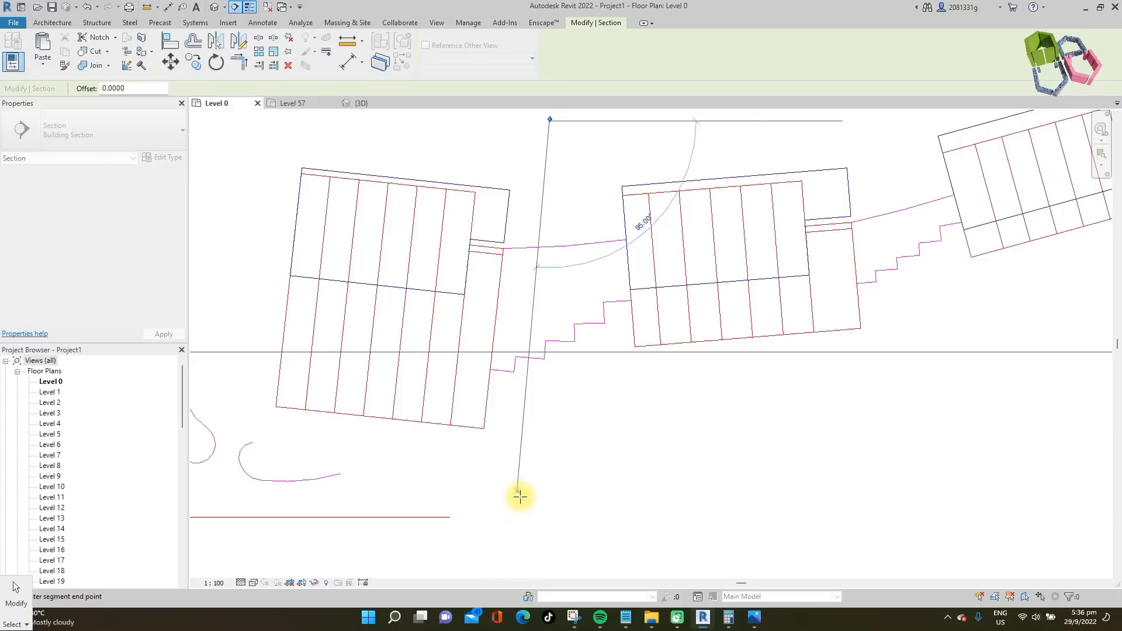
# - Draw a section between the first two towers, align it with the first tower's side edge and shift it slightly outward
pyautogui.click(520, 511)
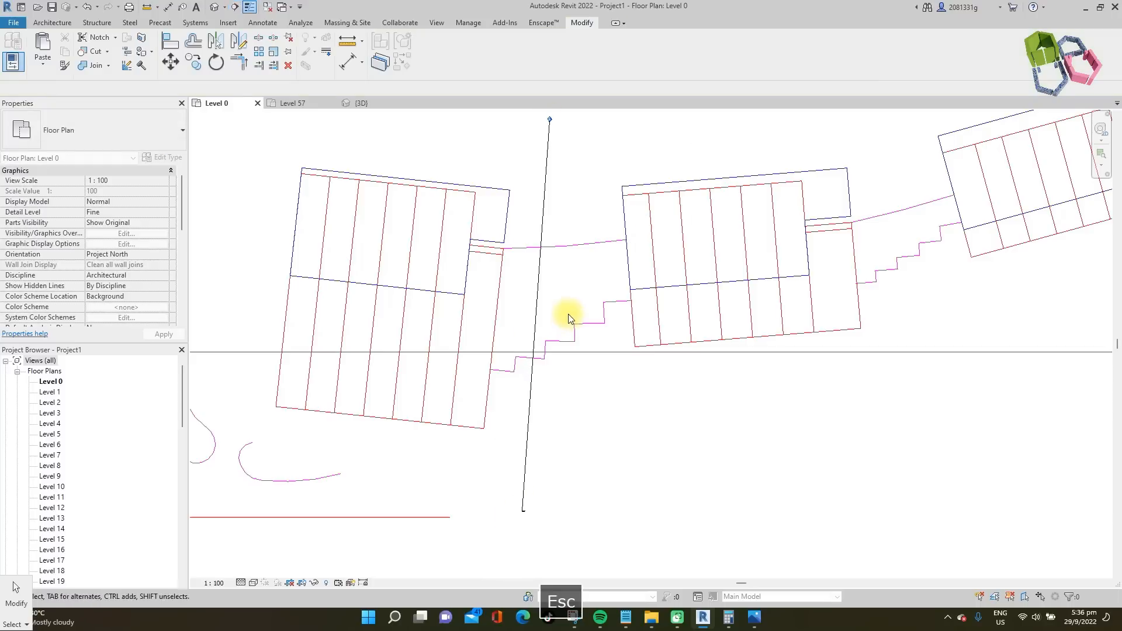
pyautogui.press('a')
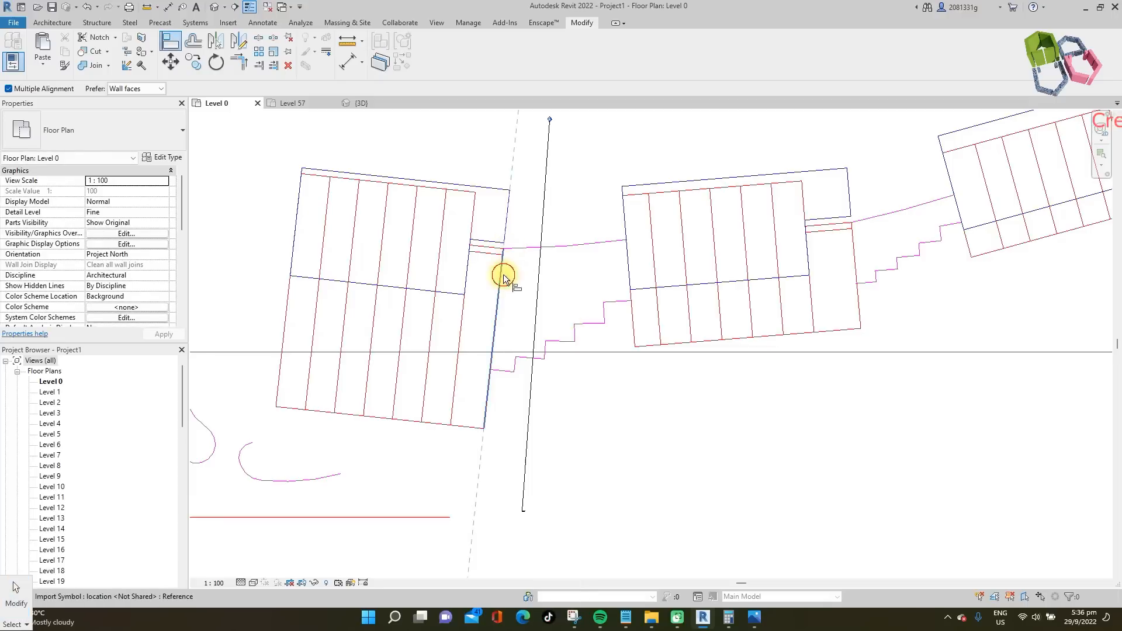
pyautogui.click(536, 275)
pyautogui.press('Escape')
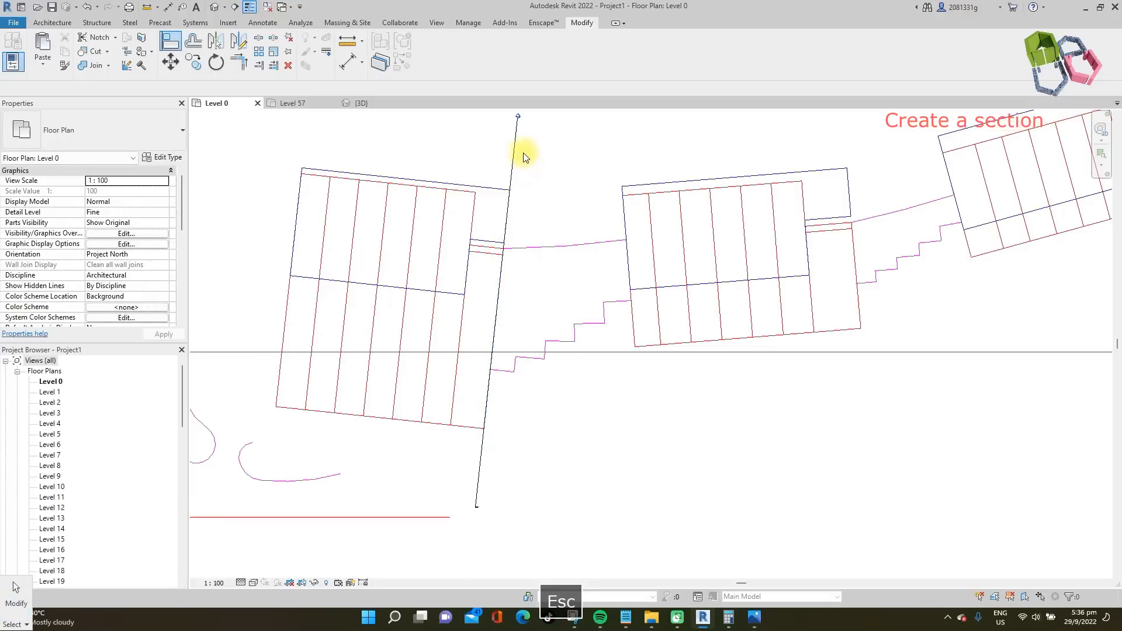
pyautogui.moveTo(517, 155); pyautogui.dragTo(552, 156)
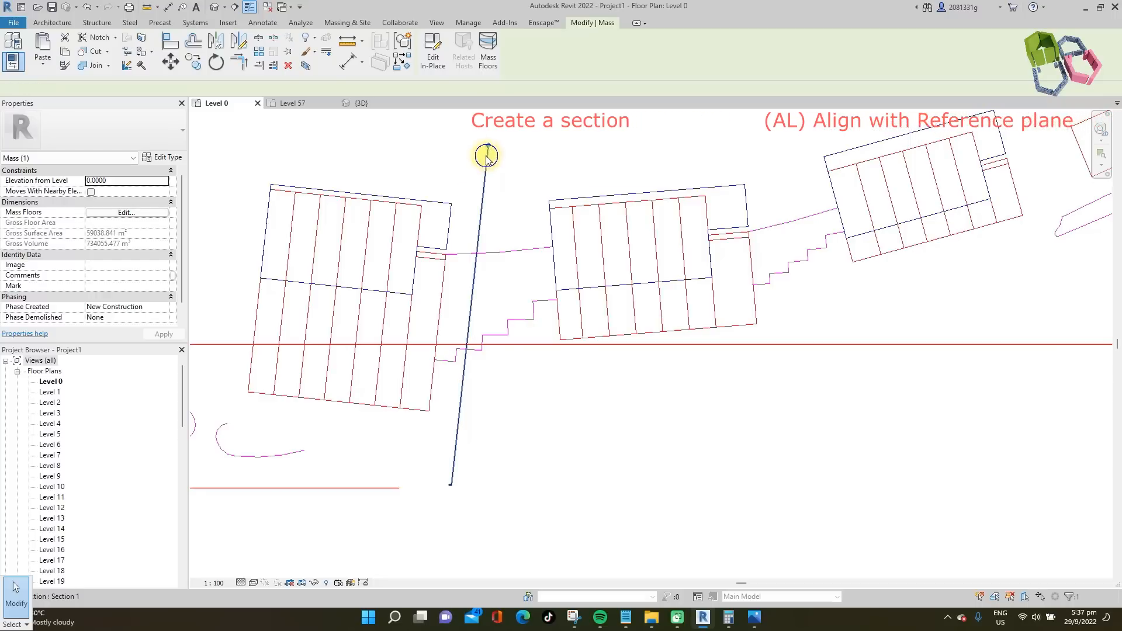
# - Open the new section's view and extend its crop region upward past the top of the tower mass
pyautogui.rightClick(486, 156)
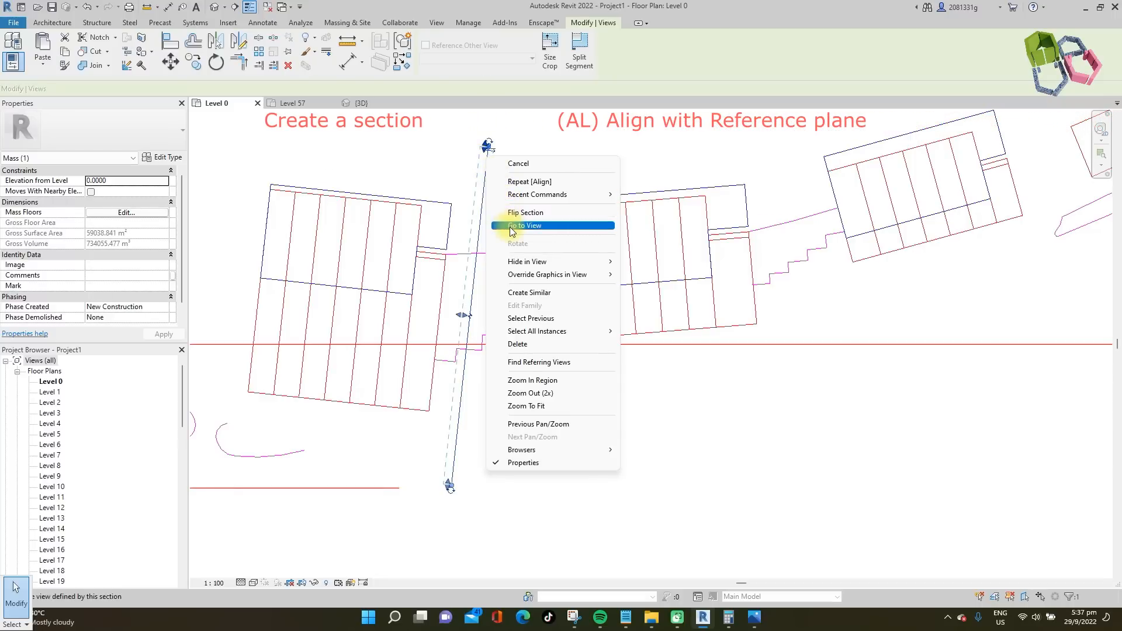
pyautogui.click(581, 226)
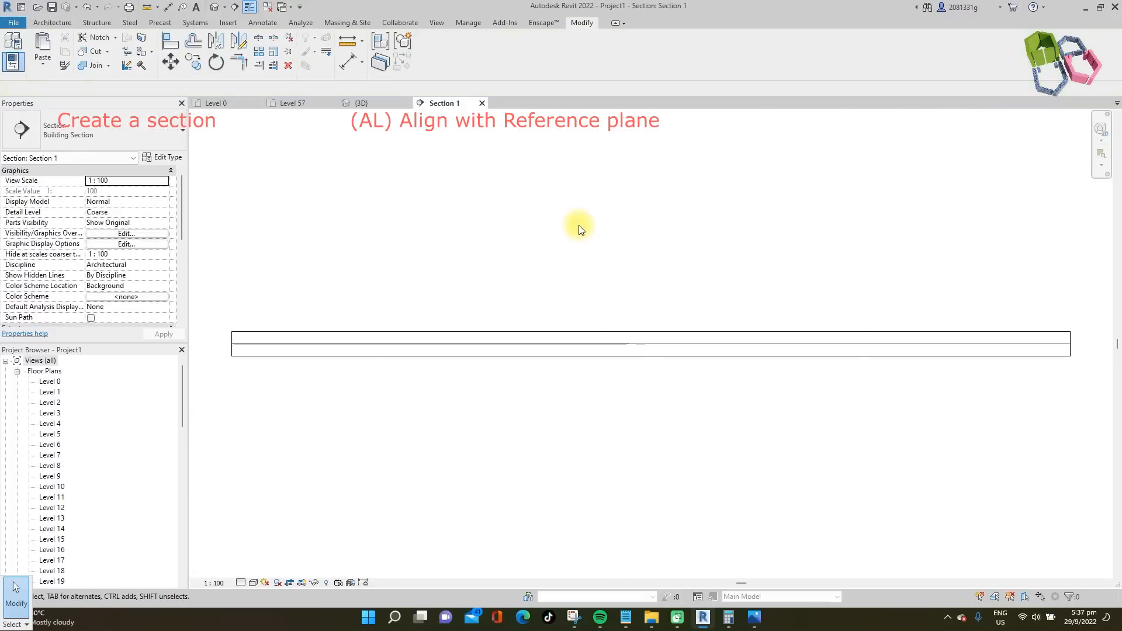
pyautogui.moveTo(651, 210); pyautogui.dragTo(651, 158)
pyautogui.scroll(-3, 607, 388)
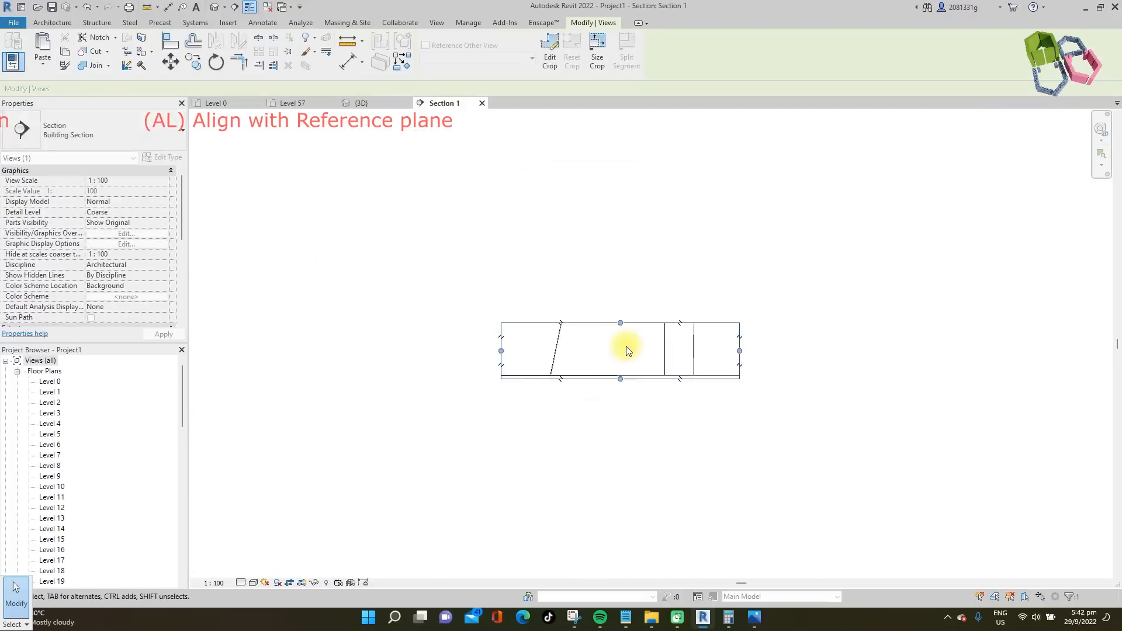
pyautogui.moveTo(621, 323); pyautogui.dragTo(614, 172)
pyautogui.scroll(-3, 610, 376)
pyautogui.scroll(2, 648, 275)
pyautogui.moveTo(596, 281); pyautogui.dragTo(602, 198)
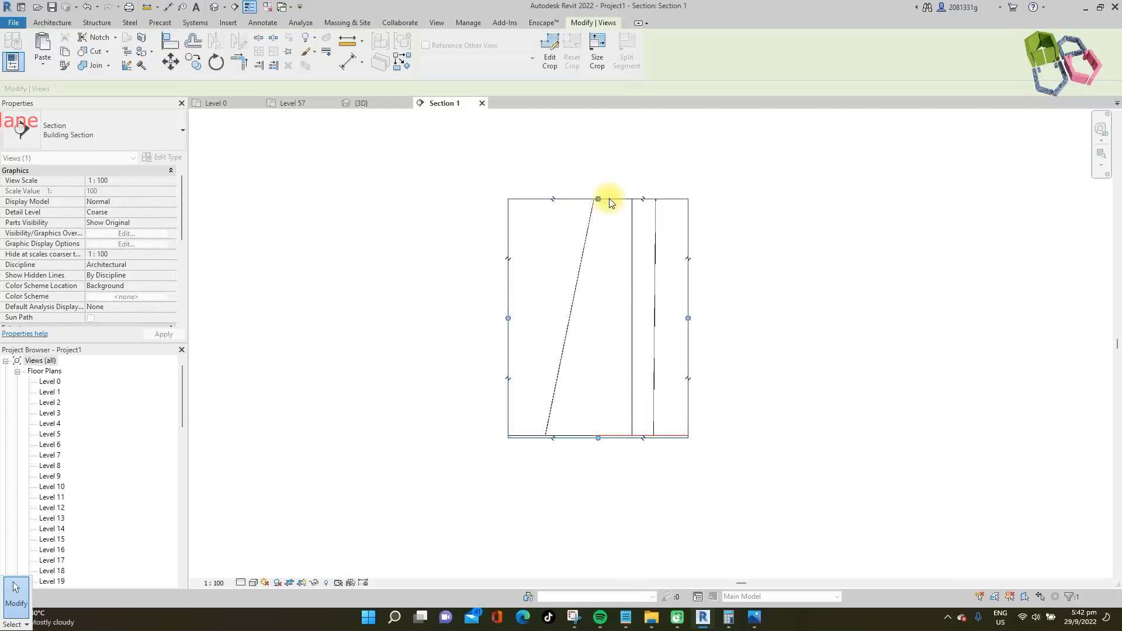
pyautogui.moveTo(592, 129); pyautogui.dragTo(592, 128)
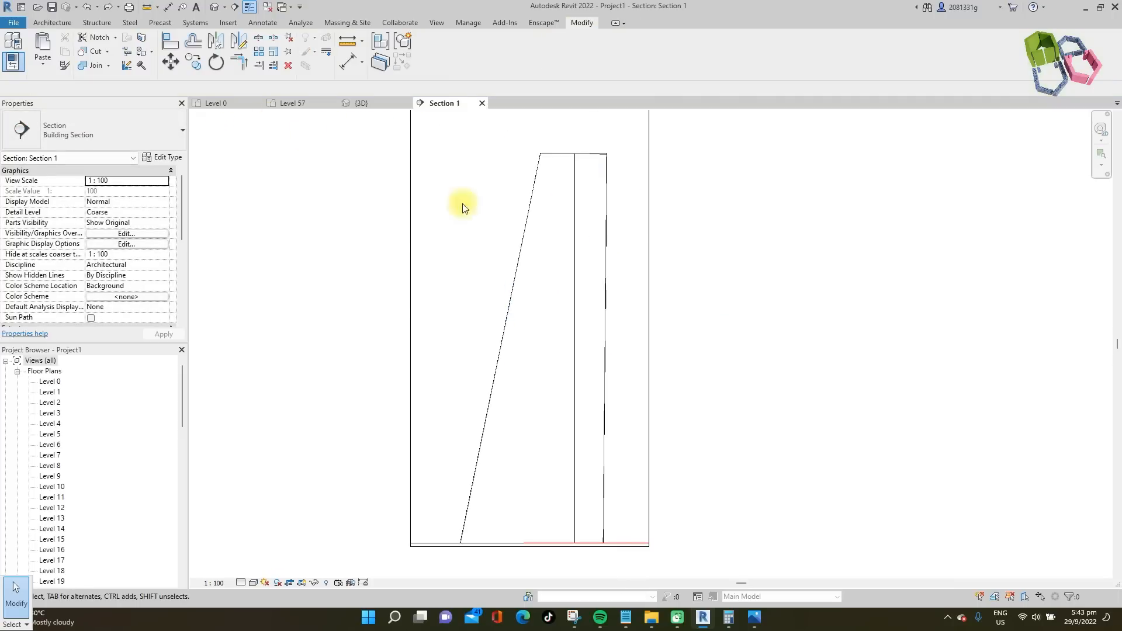
# - Edit the tower mass in place and set the work plane to Reference Plane : Tower1 NS
pyautogui.click(546, 216)
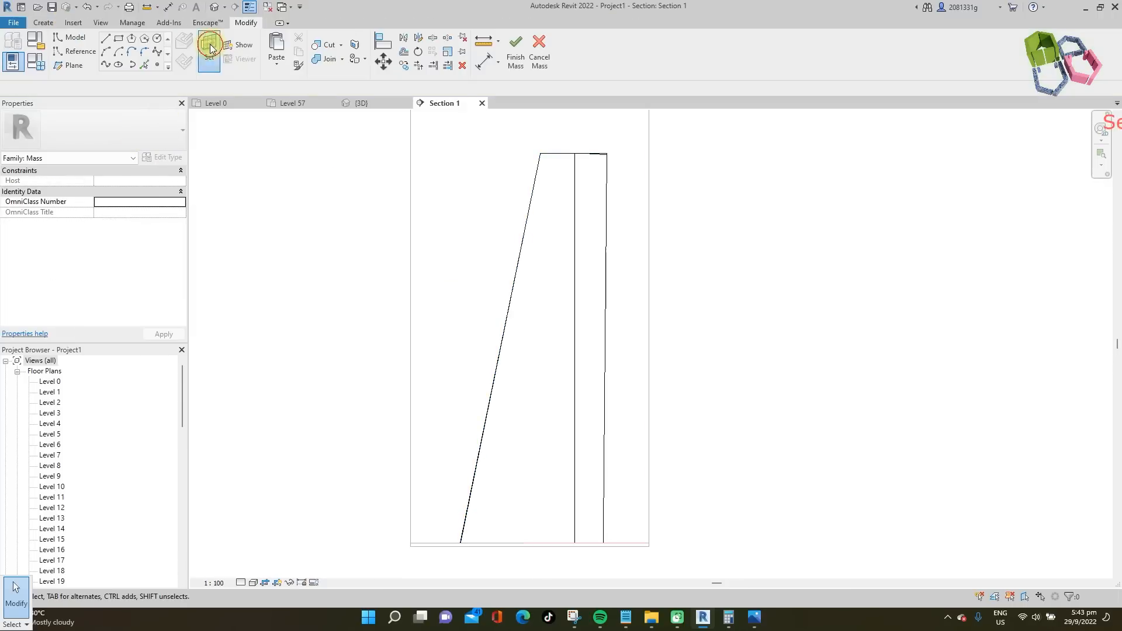
pyautogui.click(210, 45)
pyautogui.click(373, 264)
pyautogui.moveTo(450, 344); pyautogui.dragTo(454, 457)
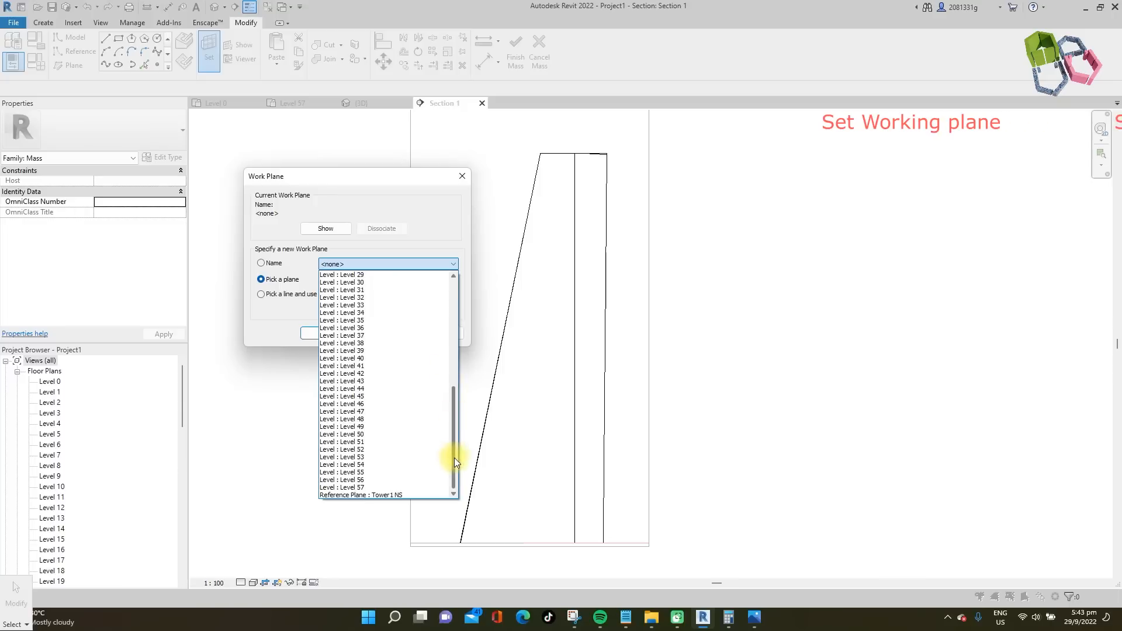
pyautogui.click(385, 495)
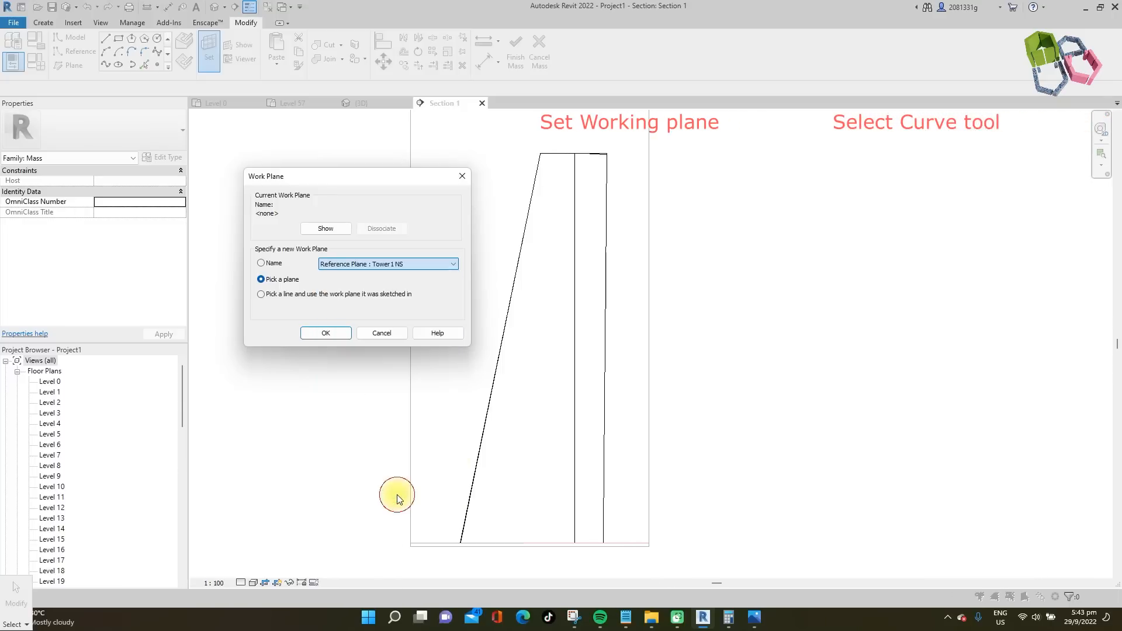
pyautogui.click(329, 333)
# - Sketch a three-point arc from the top to the base corner of the tower's sloped edge, bowing inward into the mass
pyautogui.click(106, 51)
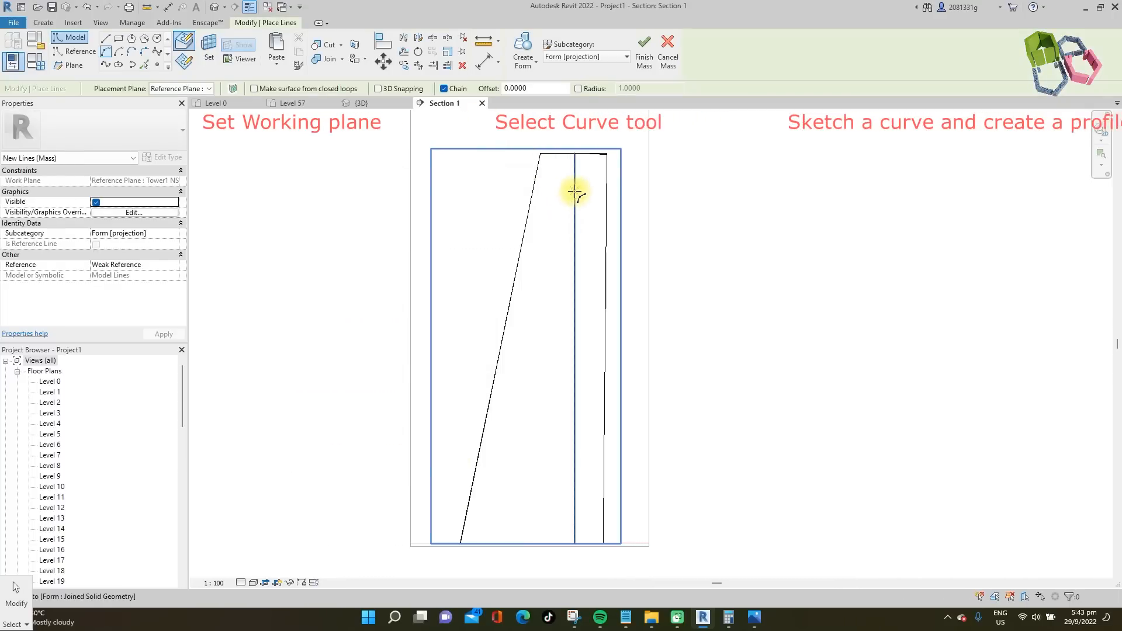
pyautogui.click(540, 155)
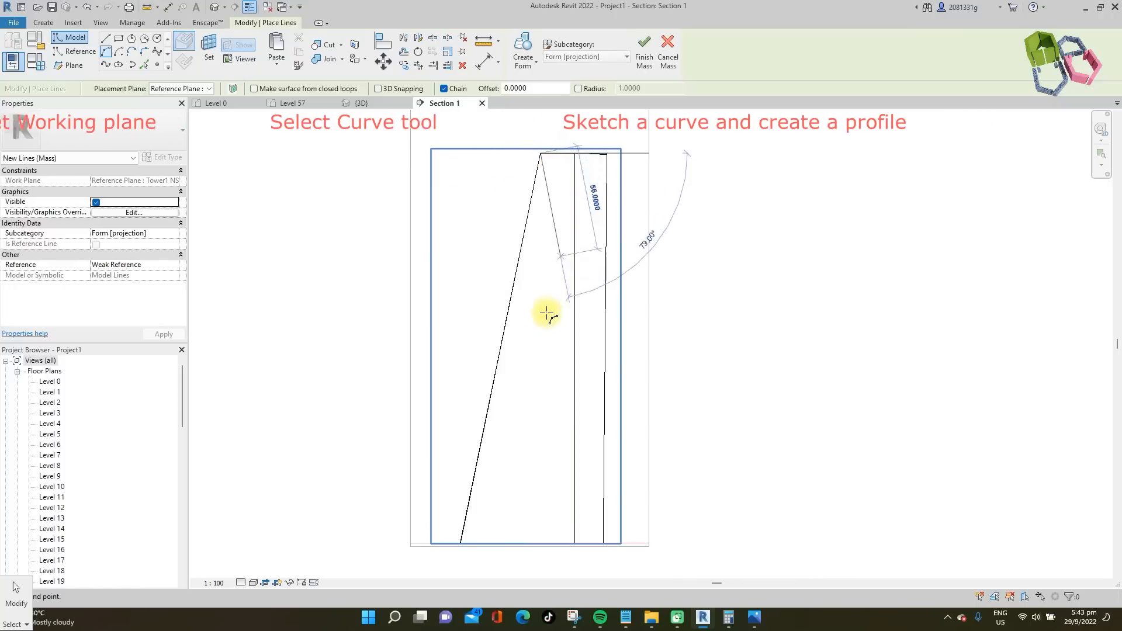
pyautogui.scroll(4, 470, 541)
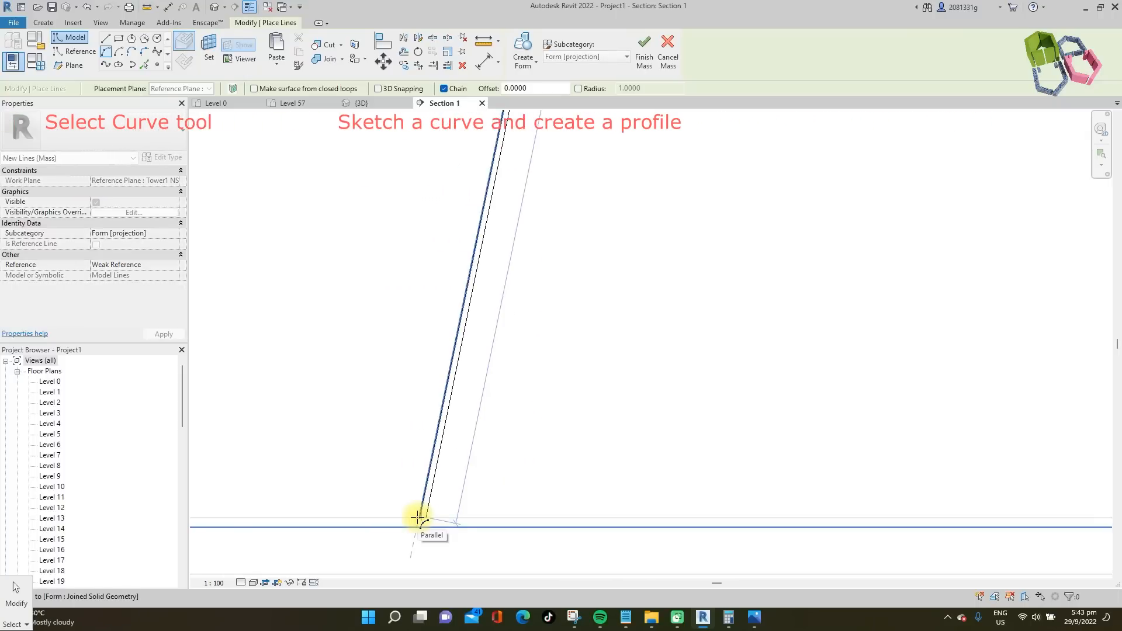
pyautogui.scroll(2, 414, 523)
pyautogui.click(422, 518)
pyautogui.scroll(-4, 456, 497)
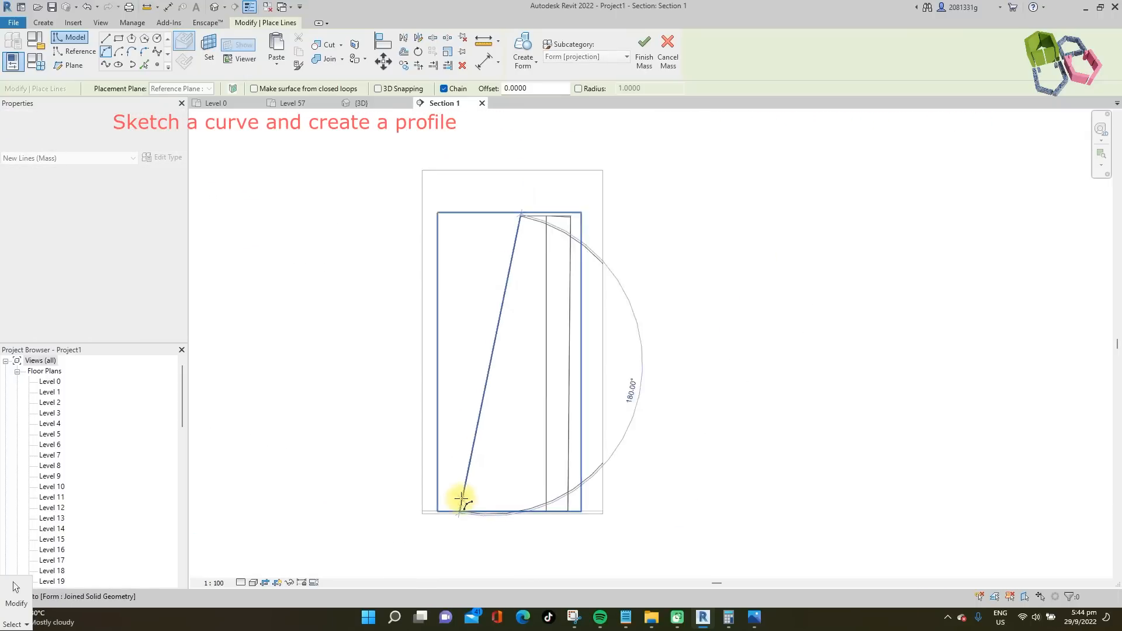
pyautogui.scroll(2, 501, 346)
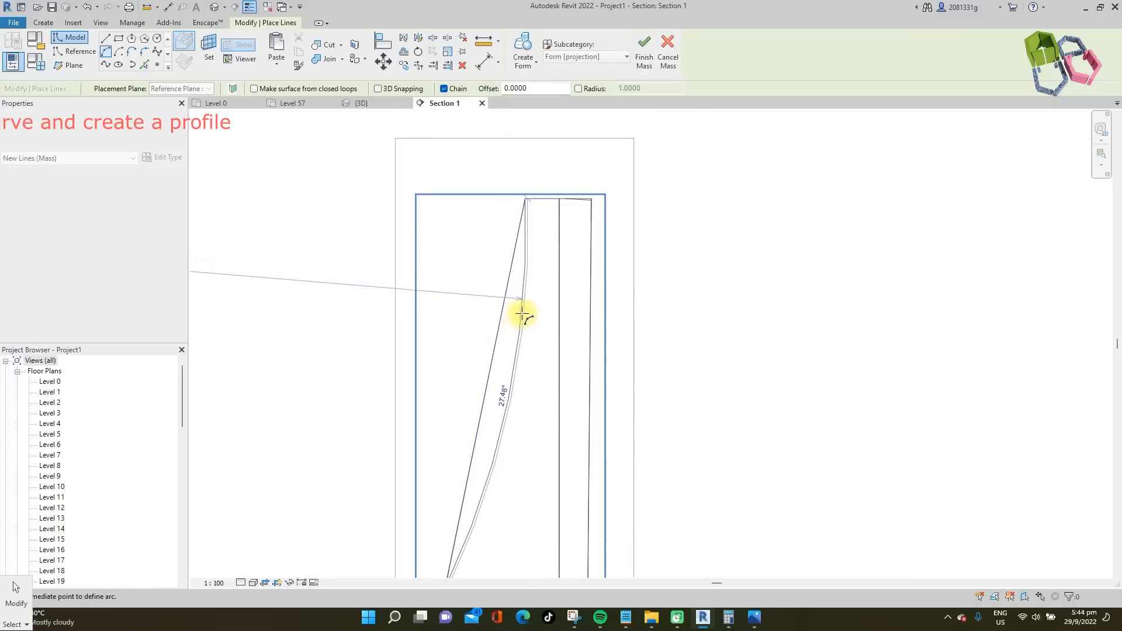
pyautogui.click(528, 284)
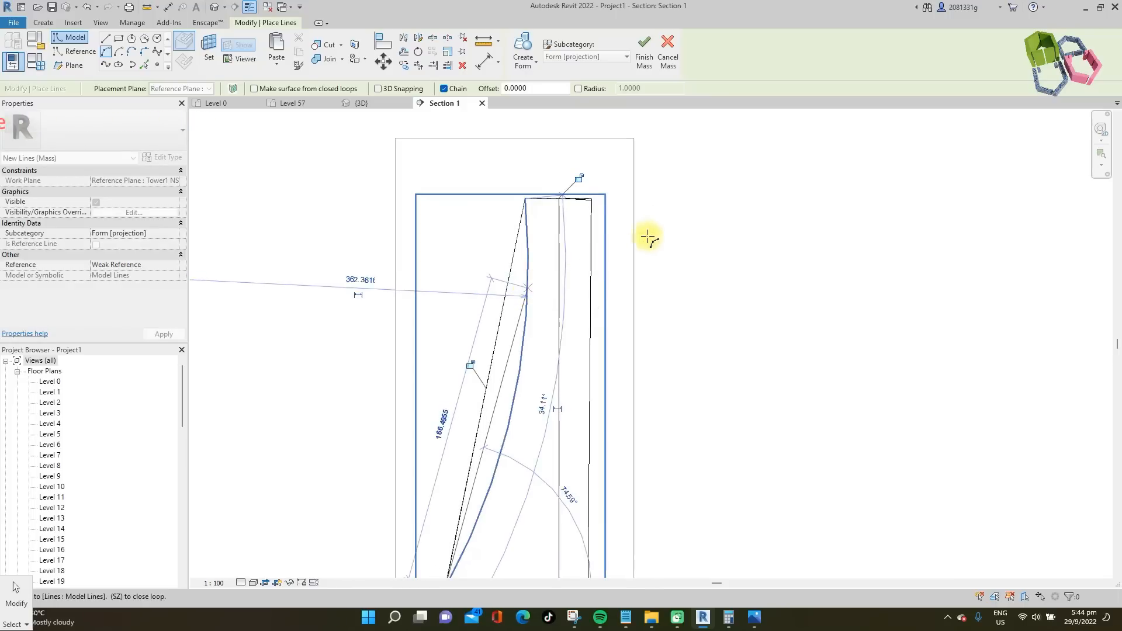
# - Draw a horizontal base line outward from the arc's lower end and a vertical line from it up past the tower top
pyautogui.scroll(-2, 640, 230)
pyautogui.scroll(5, 501, 468)
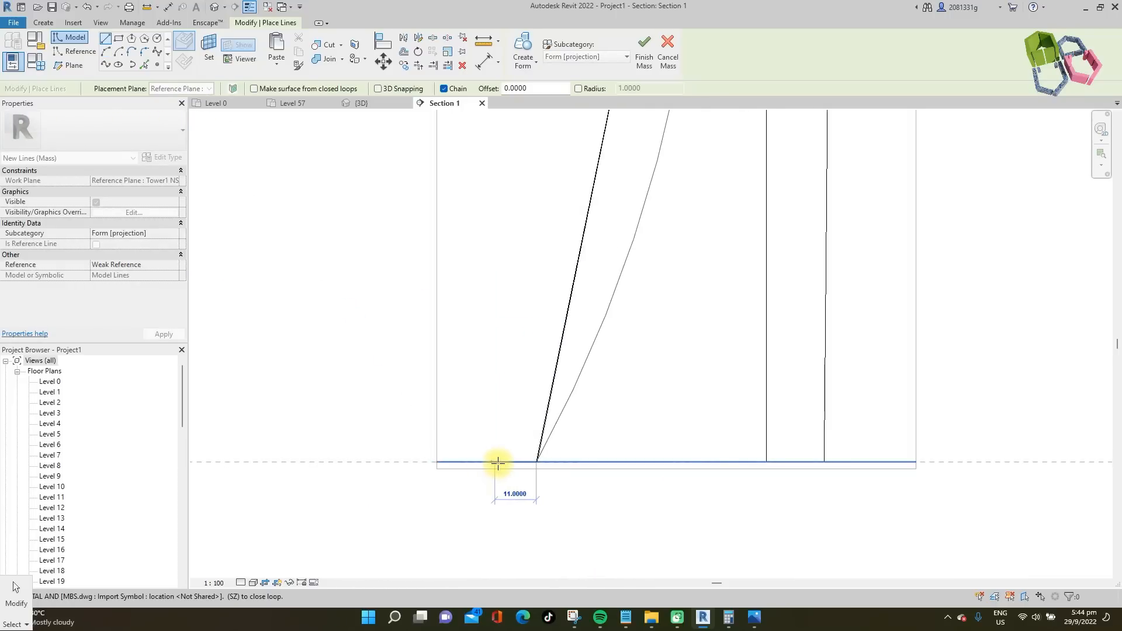
pyautogui.click(508, 459)
pyautogui.scroll(-5, 516, 471)
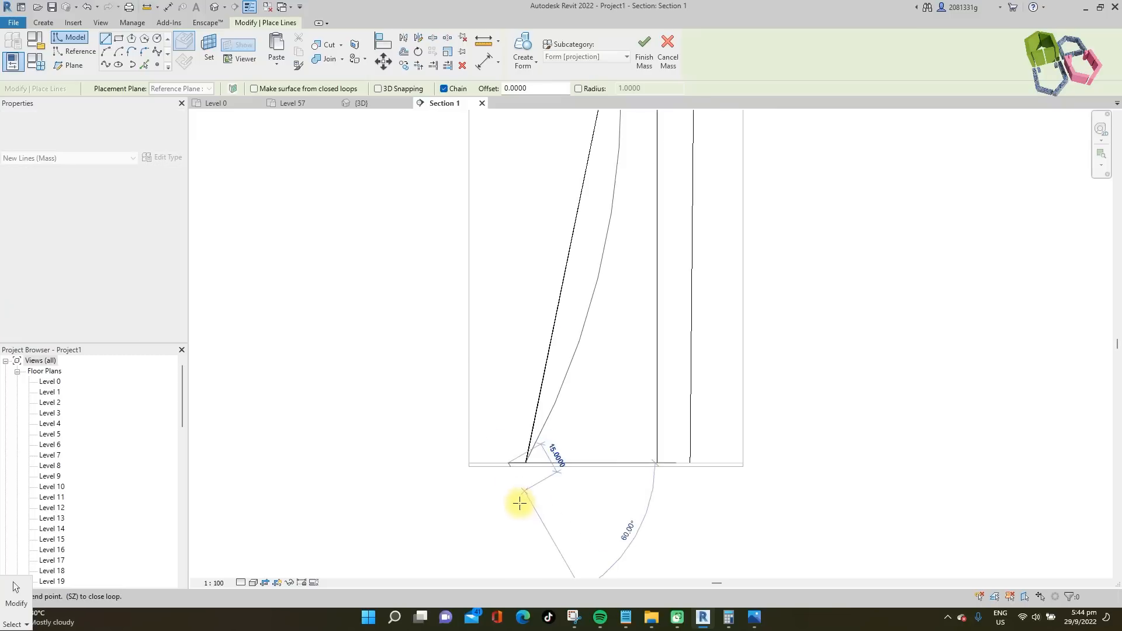
pyautogui.click(514, 287)
pyautogui.scroll(3, 526, 287)
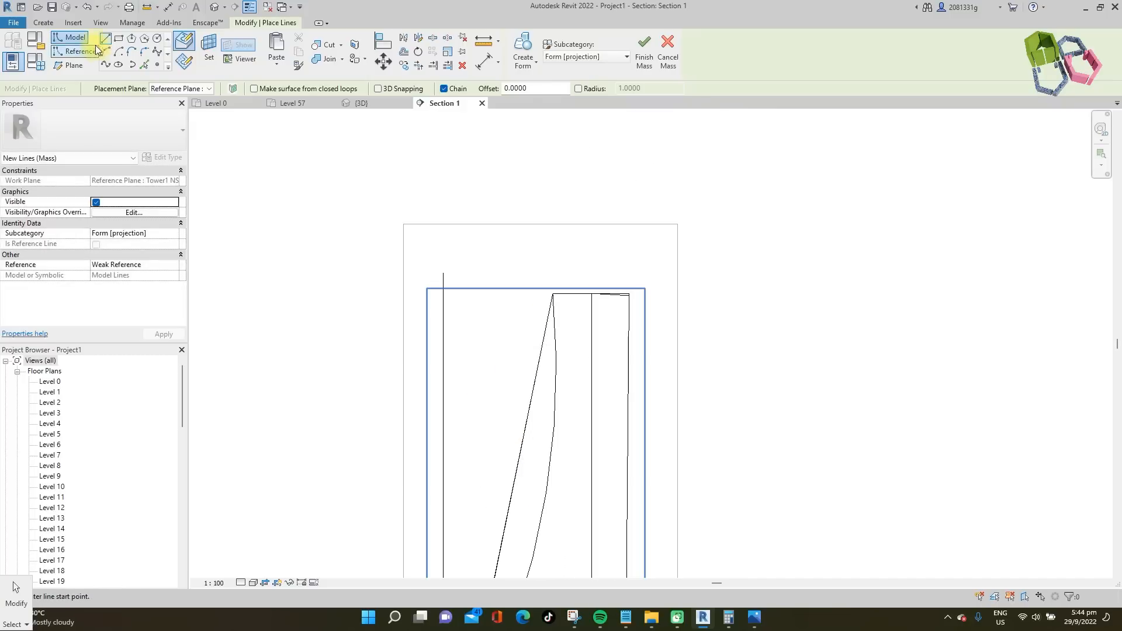
# - Draw a horizontal line from the arc's upper end out past the vertical line, and trim both to a corner, closing the profile
pyautogui.click(104, 39)
pyautogui.scroll(5, 549, 297)
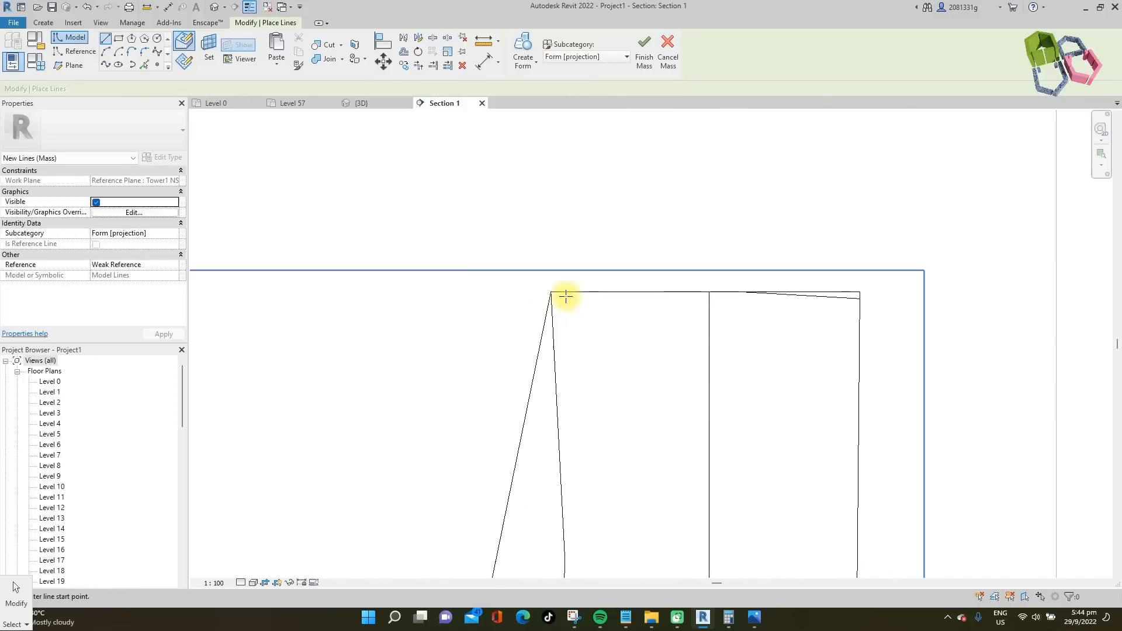
pyautogui.scroll(1, 549, 297)
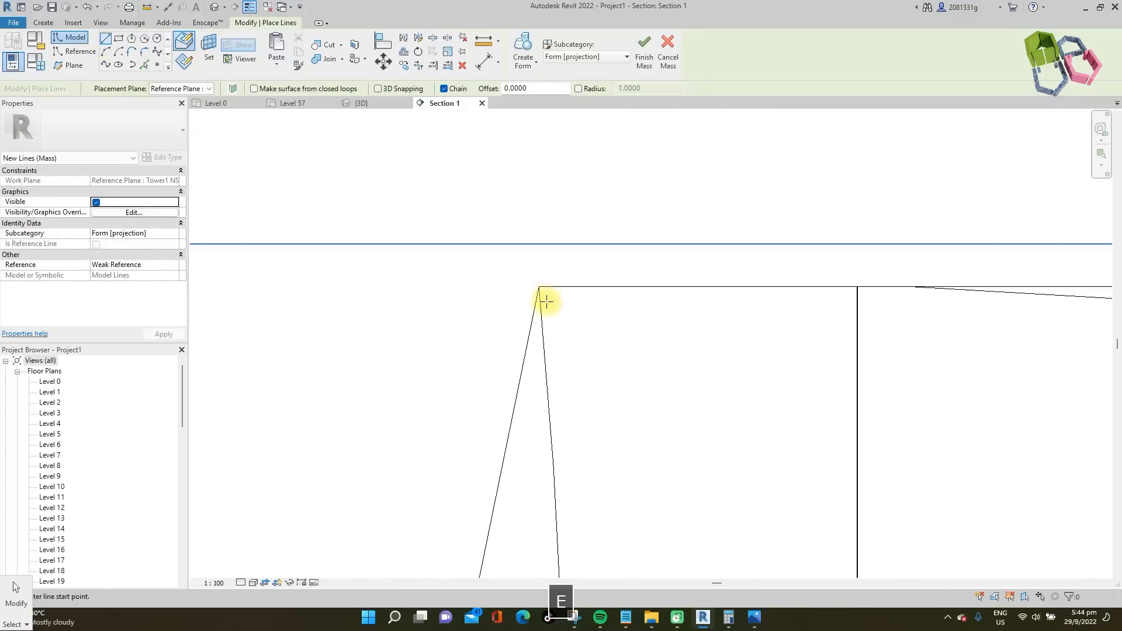
pyautogui.click(539, 289)
pyautogui.scroll(-3, 551, 304)
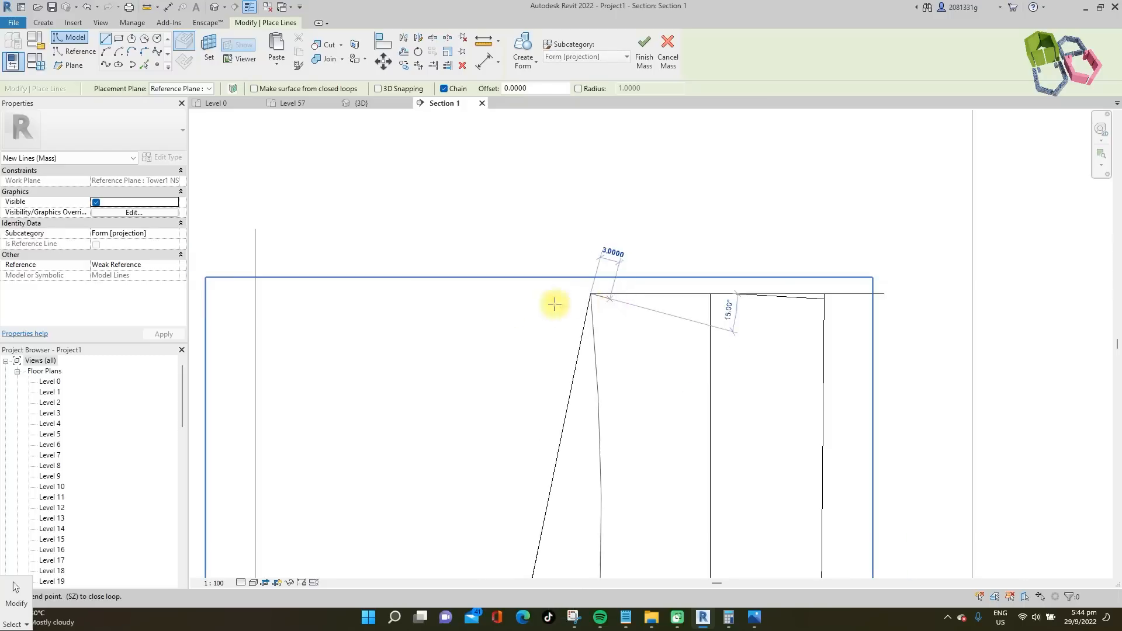
pyautogui.click(351, 249)
pyautogui.press('Escape')
pyautogui.press('r')
pyautogui.click(263, 299)
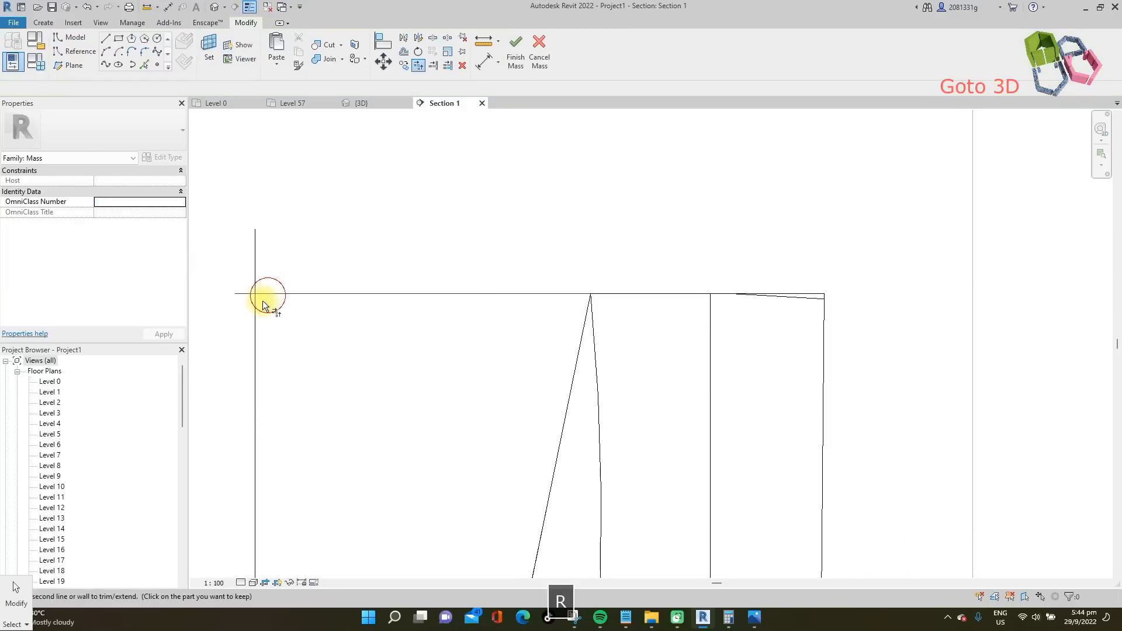
pyautogui.scroll(-5, 300, 268)
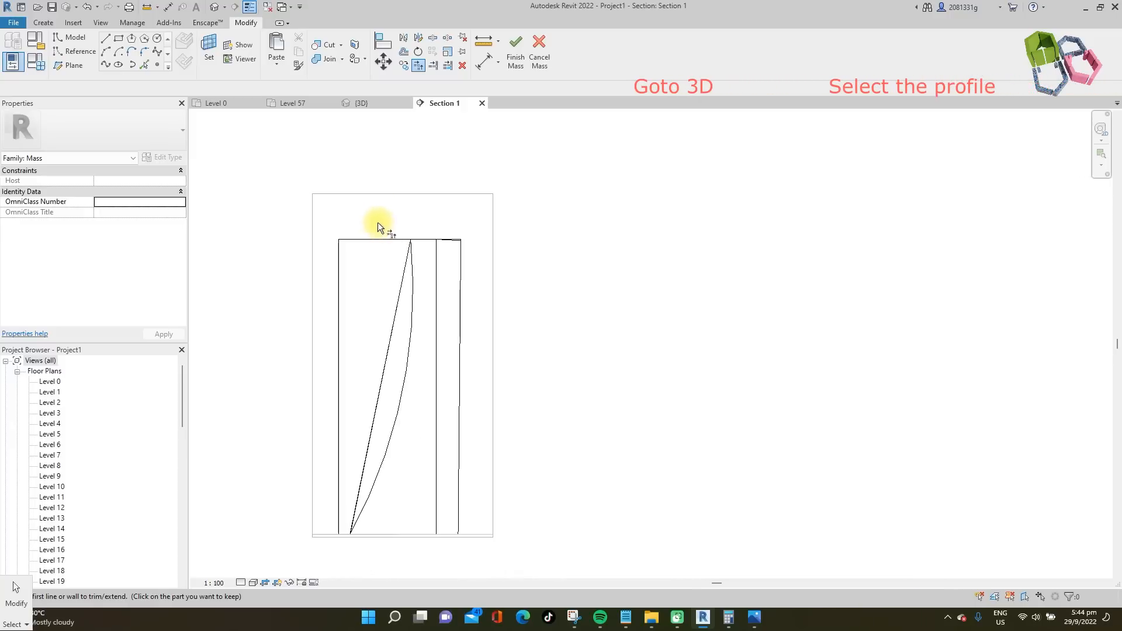
# - In the 3D view, create a void form from the closed curved profile beside the tower's sloped face
pyautogui.click(367, 103)
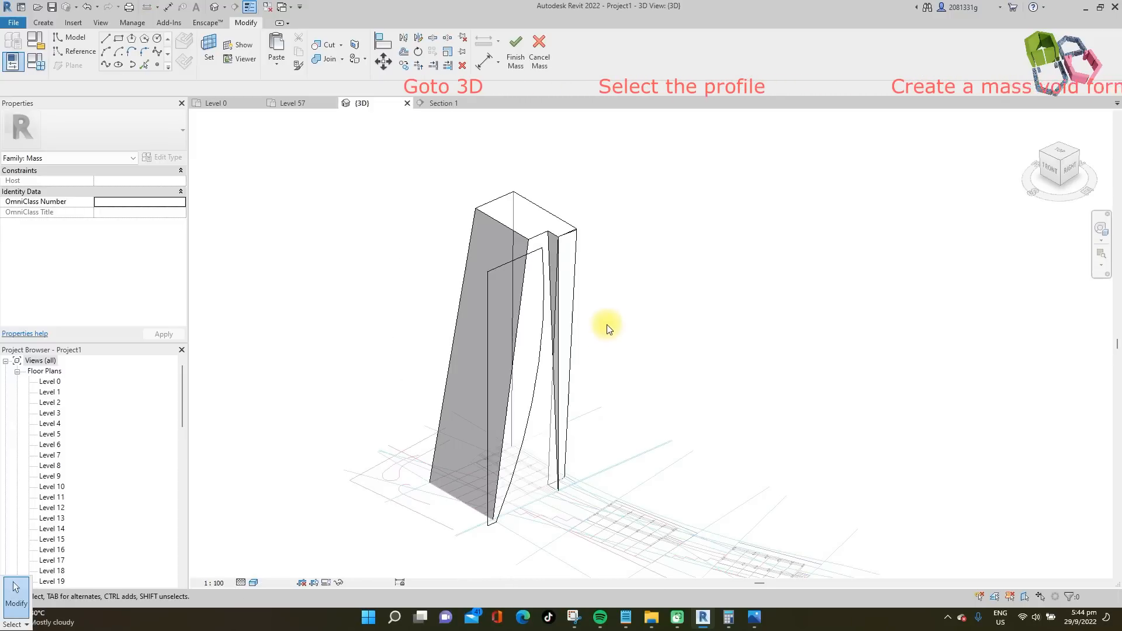
pyautogui.click(527, 294)
pyautogui.click(523, 59)
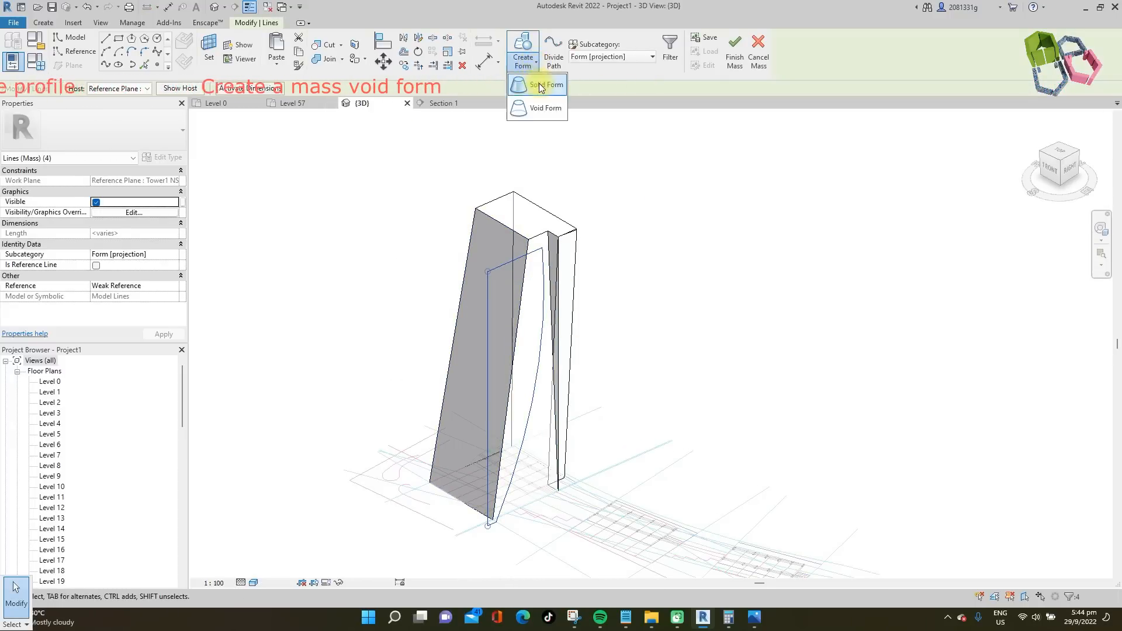
pyautogui.click(544, 108)
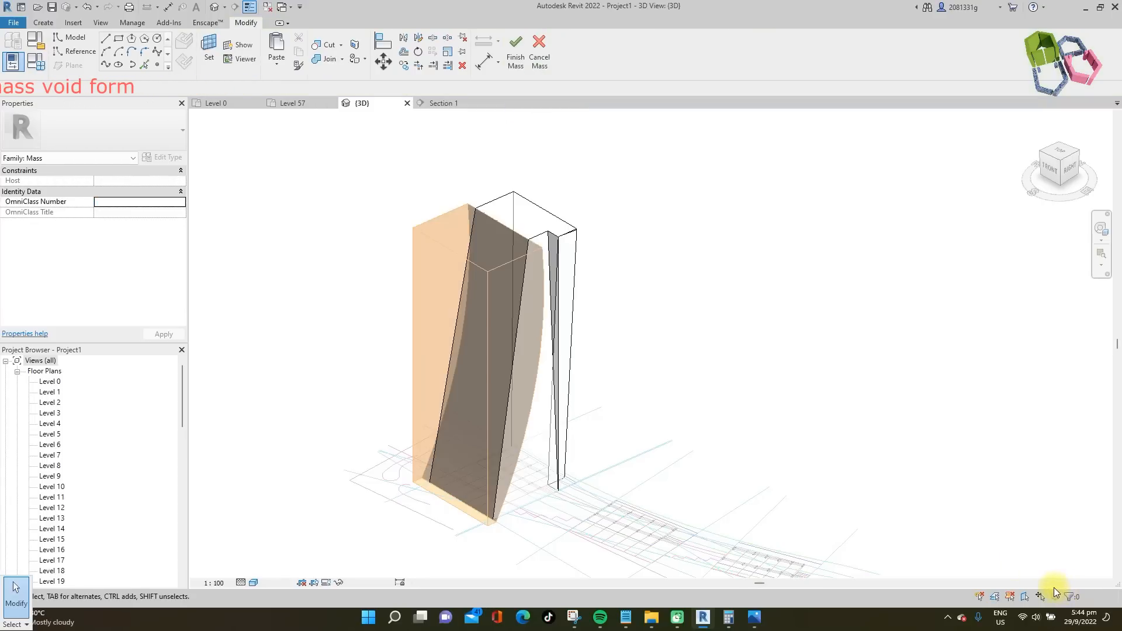
# - Use Cut Geometry to cut the solid tower mass with the curved void form
pyautogui.press('c')
pyautogui.press('g')
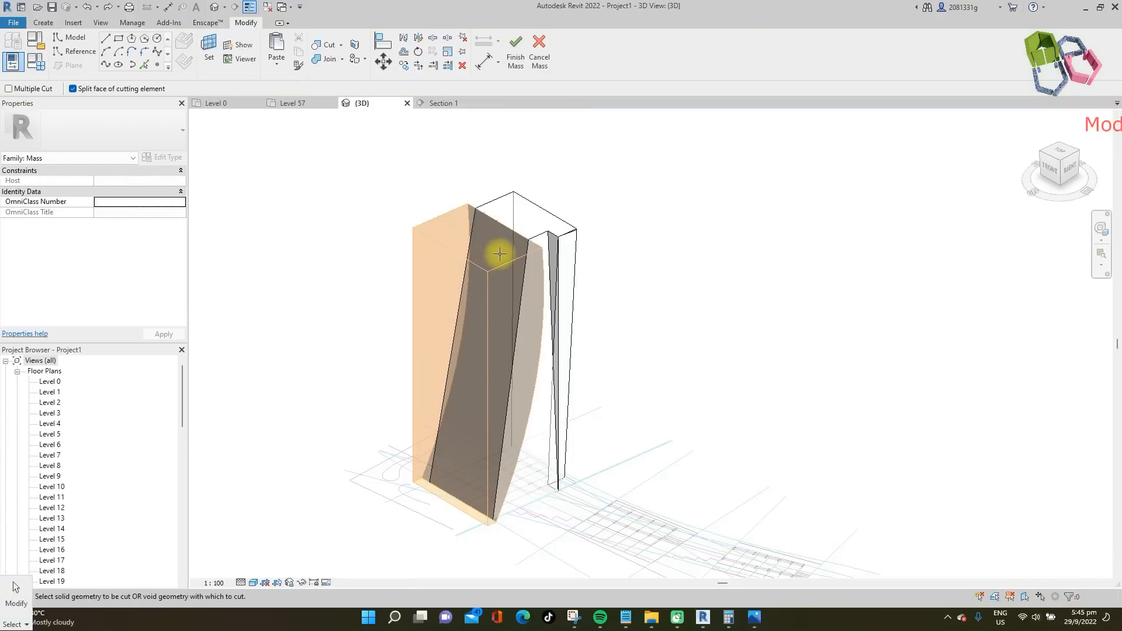
pyautogui.click(341, 45)
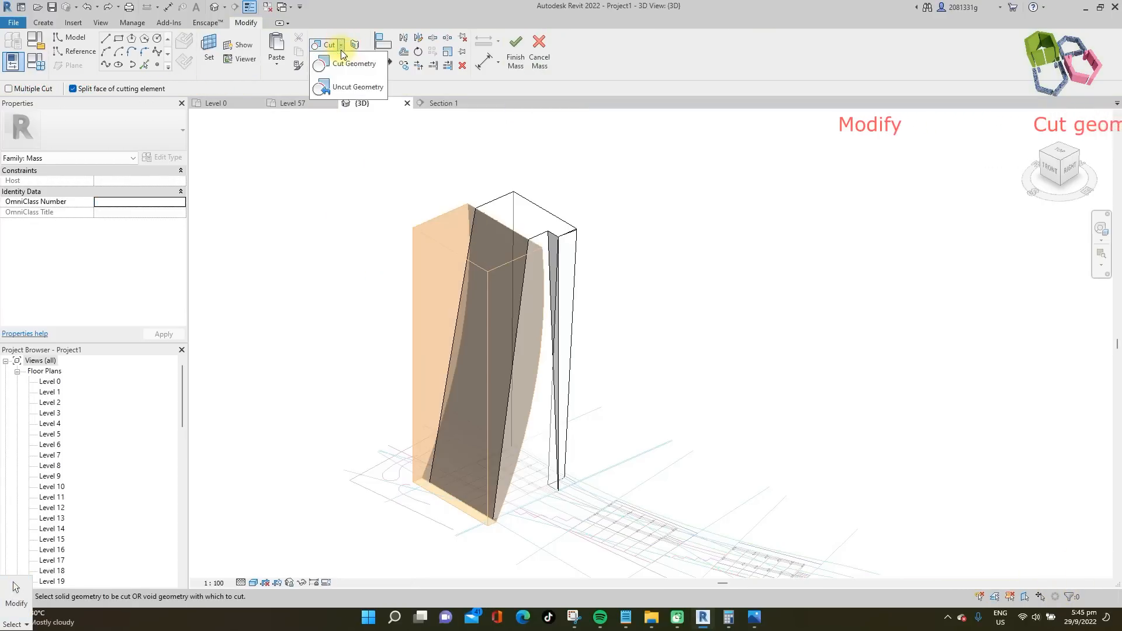
pyautogui.click(334, 62)
pyautogui.click(506, 203)
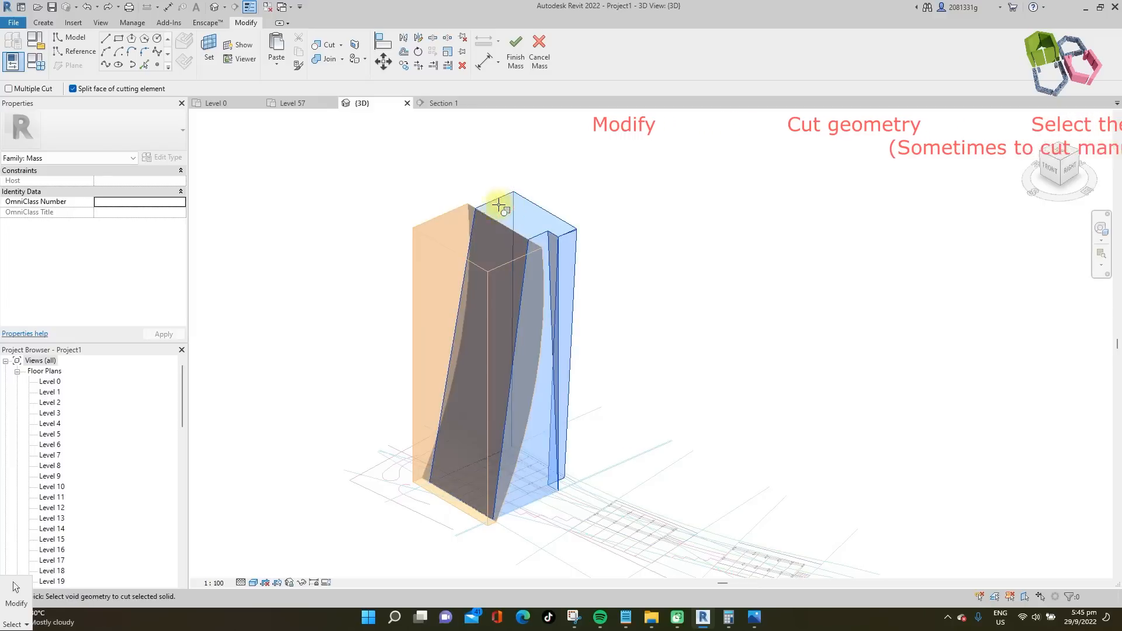
pyautogui.click(438, 220)
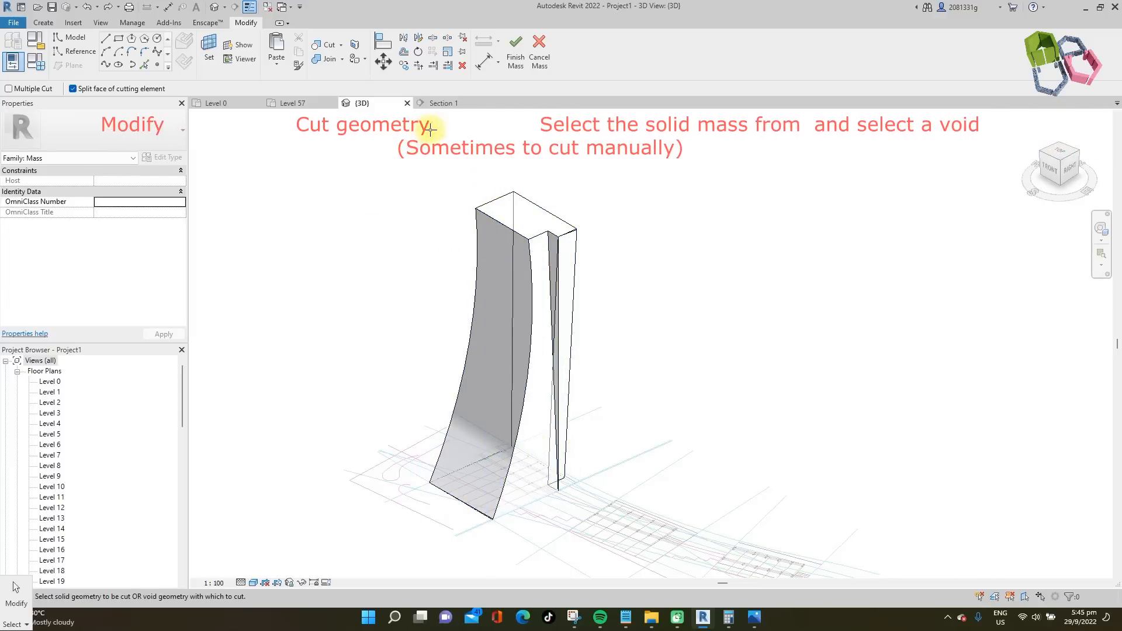
# - In the Section 1 view, sketch a shallow arc between the ends of the tower's opposite, near-vertical edge, bowing into the mass
pyautogui.click(444, 103)
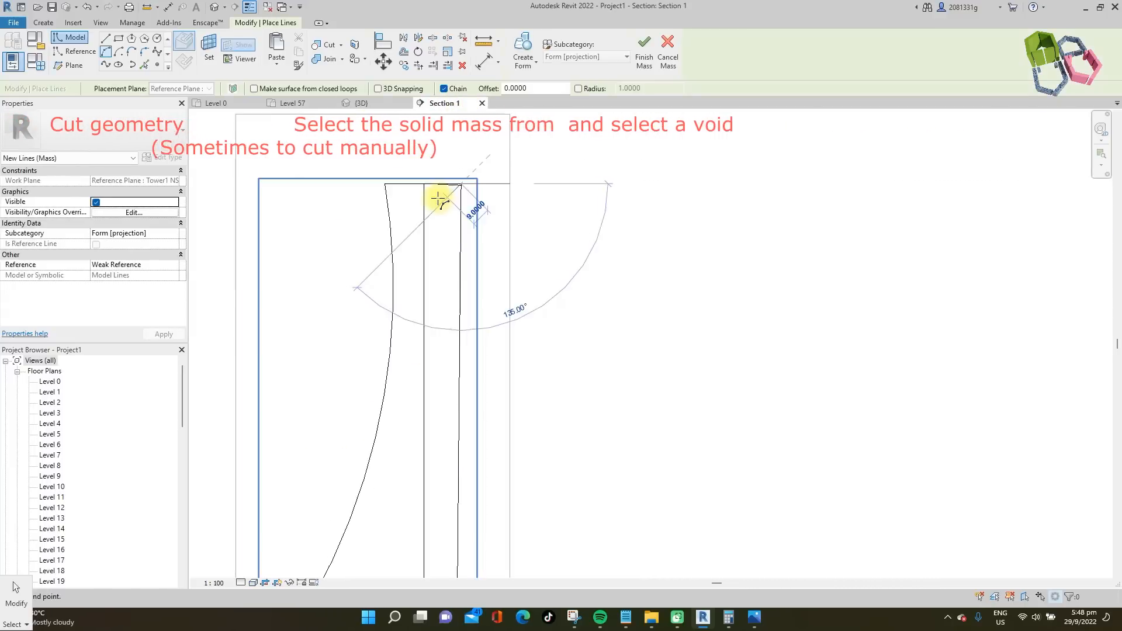
pyautogui.scroll(2, 455, 537)
pyautogui.scroll(3, 450, 501)
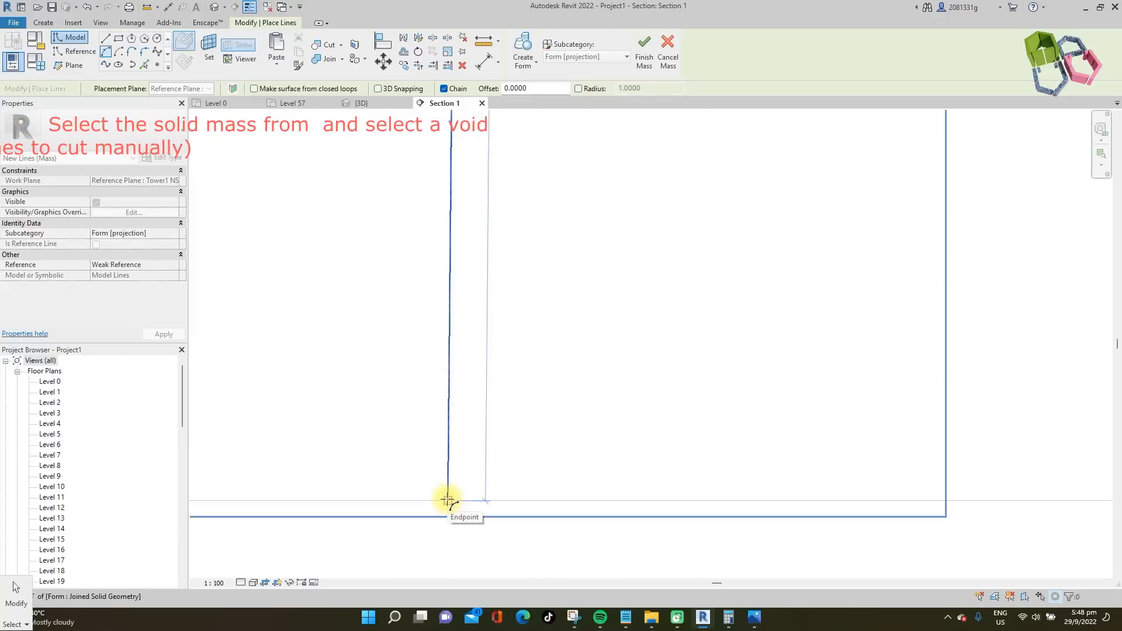
pyautogui.scroll(-3, 450, 502)
pyautogui.scroll(-3, 526, 463)
pyautogui.scroll(4, 514, 314)
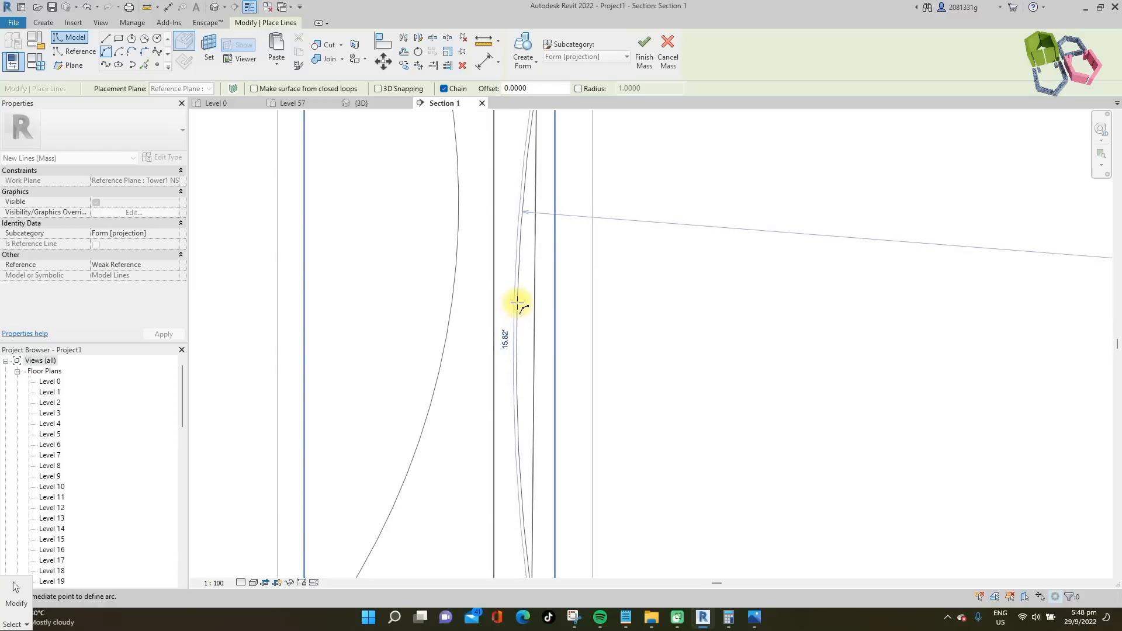
pyautogui.click(517, 303)
pyautogui.scroll(-4, 520, 304)
# - Draw a base line about 7 units long outward from the shallow arc's lower end and a vertical line rising past the tower top
pyautogui.click(105, 38)
pyautogui.click(529, 405)
pyautogui.scroll(5, 535, 405)
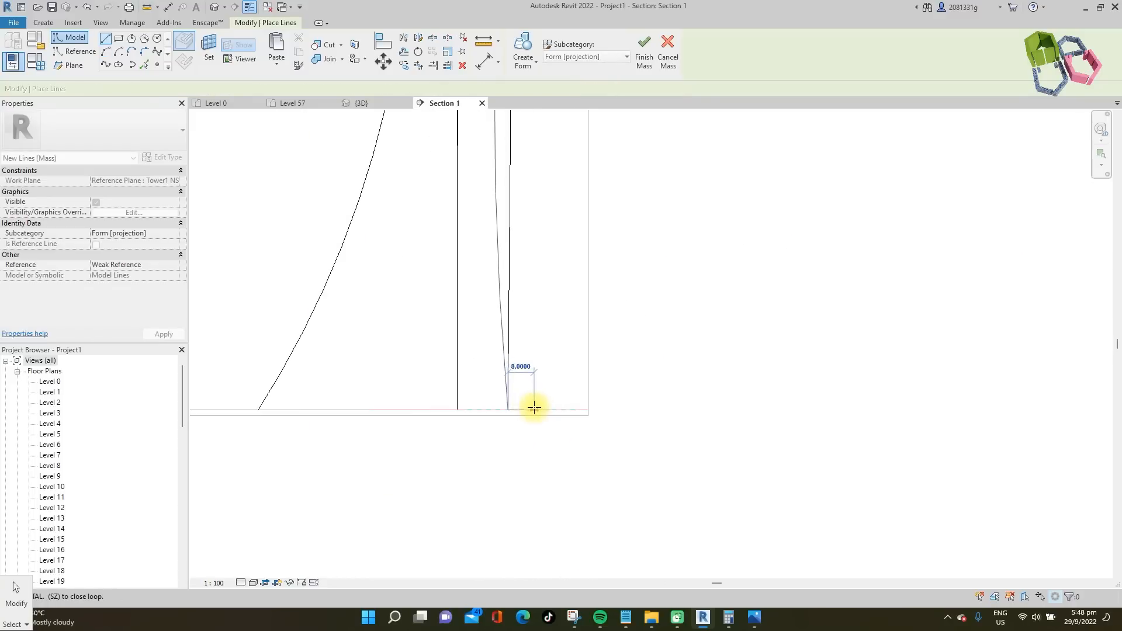
pyautogui.click(531, 408)
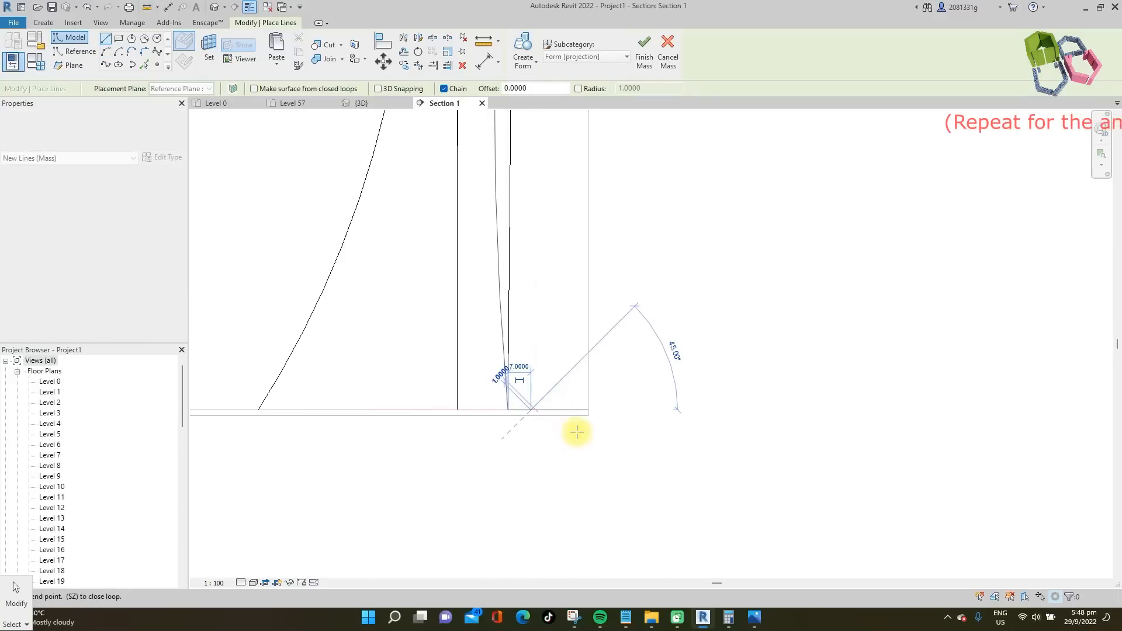
pyautogui.scroll(-5, 575, 423)
pyautogui.scroll(4, 564, 258)
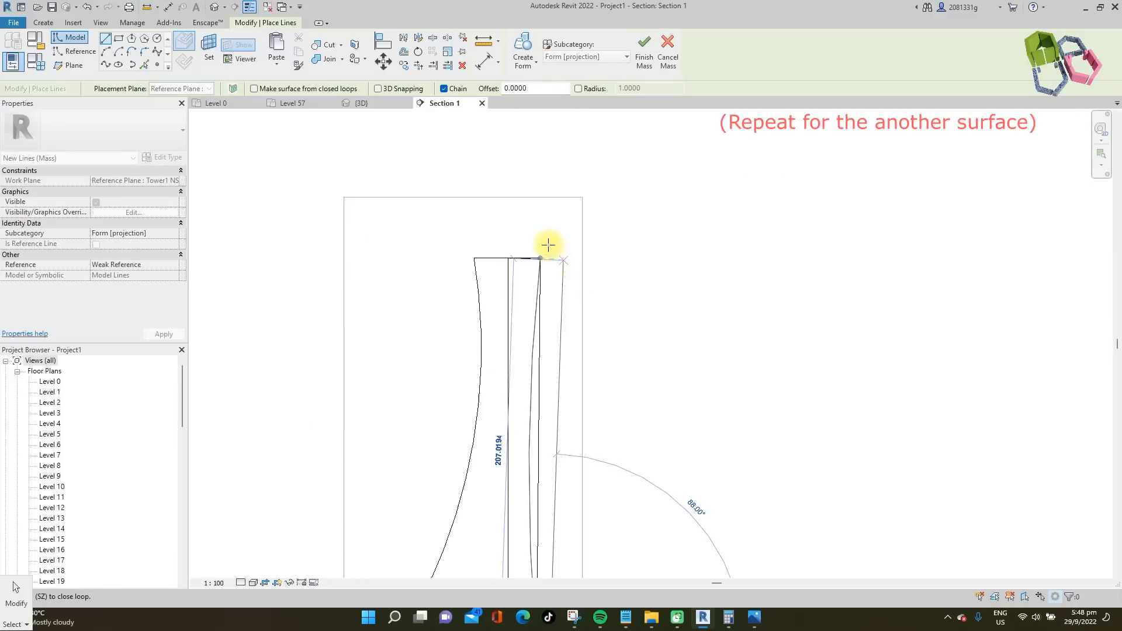
# - Draw a horizontal top line outward from the shallow arc's upper end and trim it with the vertical line into a closed corner
pyautogui.scroll(8, 545, 263)
pyautogui.click(493, 171)
pyautogui.scroll(-3, 378, 262)
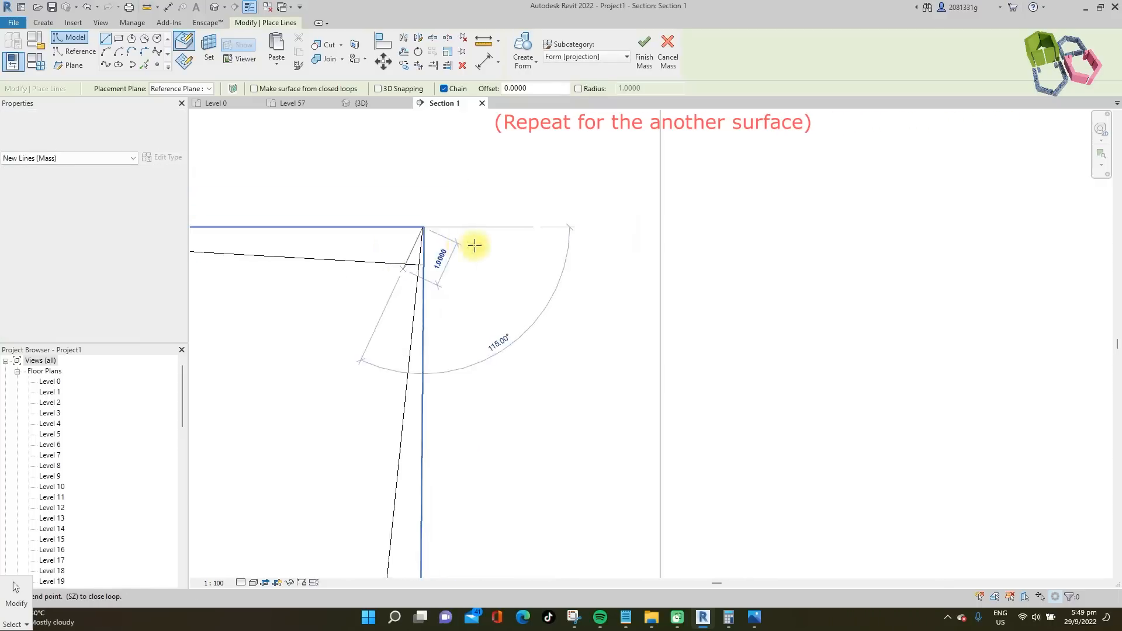
pyautogui.click(703, 227)
pyautogui.press('Escape')
pyautogui.press('Escape')
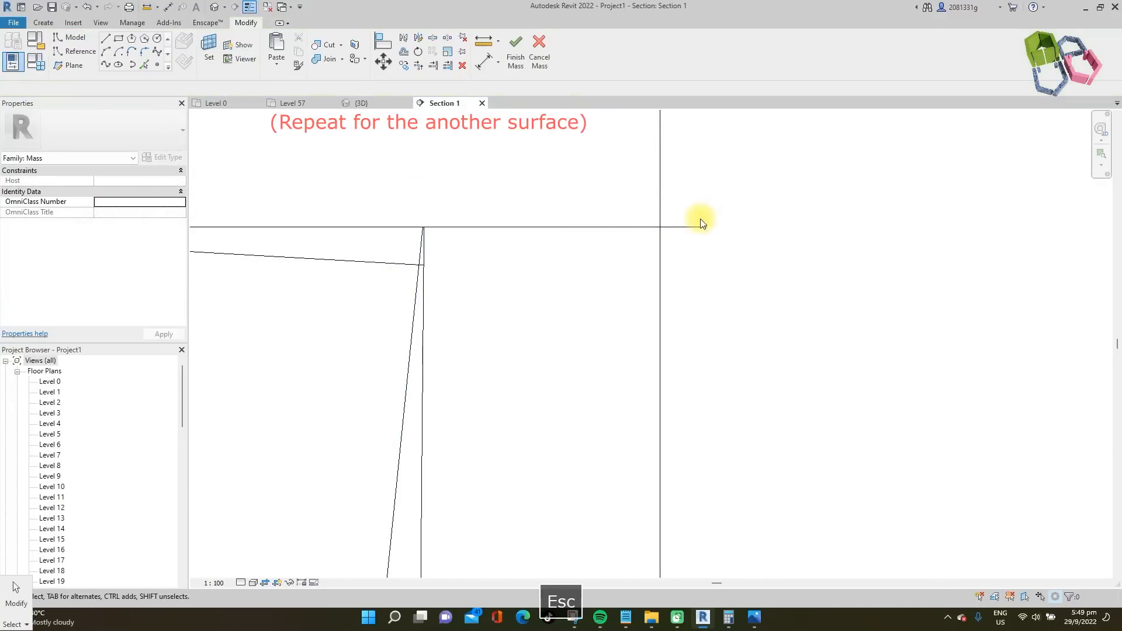
pyautogui.press('t')
pyautogui.press('r')
pyautogui.click(639, 227)
pyautogui.click(661, 245)
pyautogui.scroll(-5, 585, 199)
pyautogui.press('Escape')
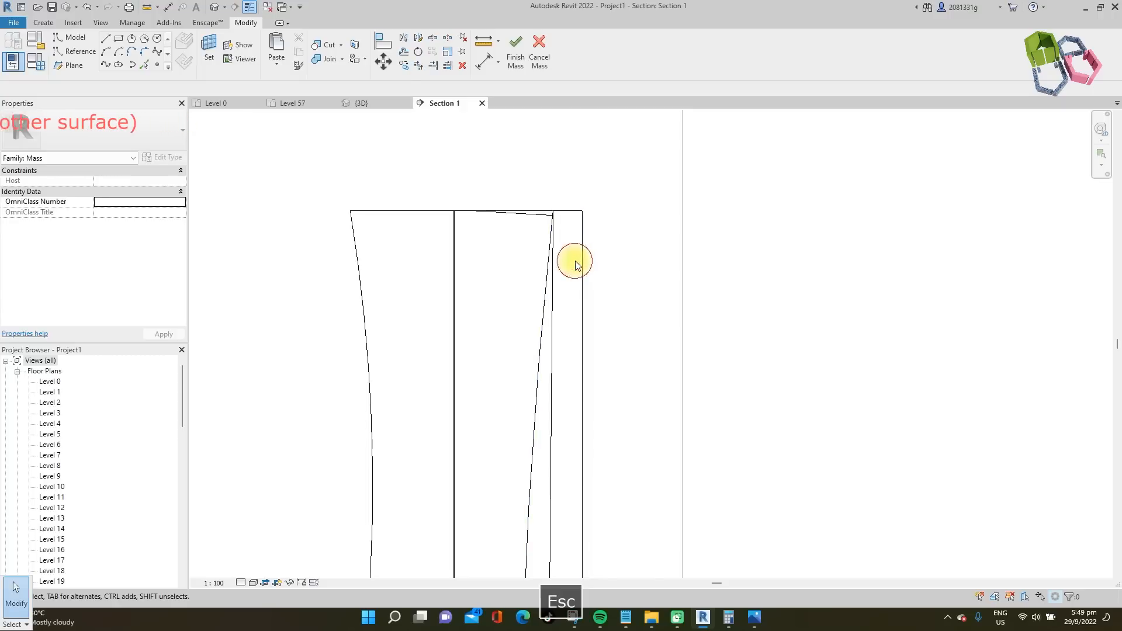
# - In the 3D view, create a void form from the shallow-arc profile beside the tower's near-vertical face
pyautogui.click(364, 103)
pyautogui.scroll(2, 571, 281)
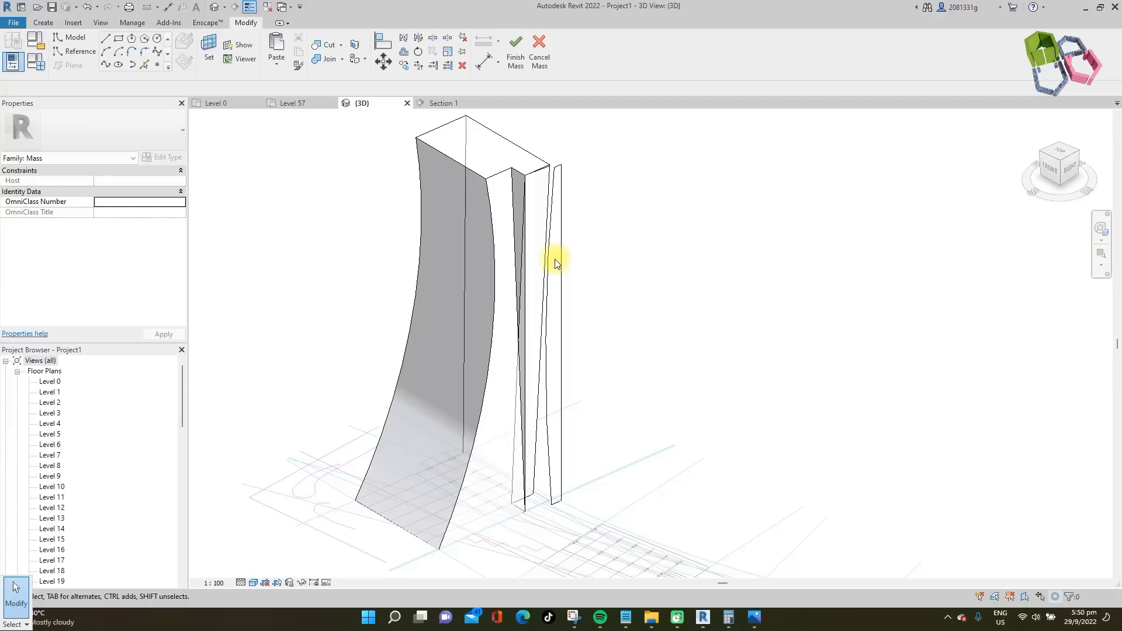
pyautogui.click(581, 243)
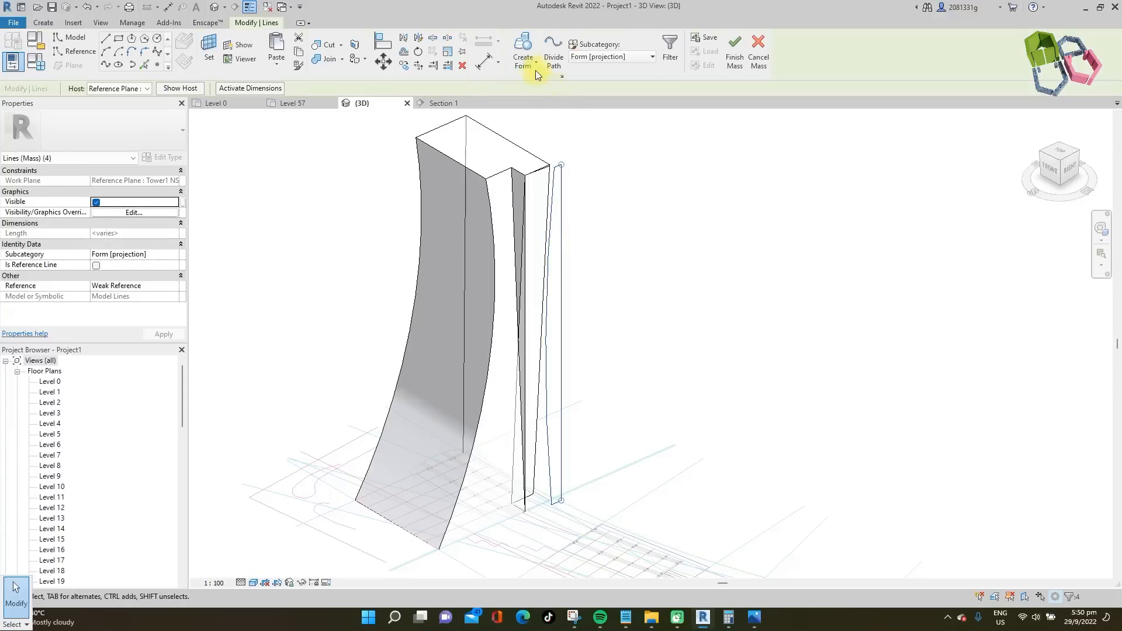
pyautogui.click(538, 108)
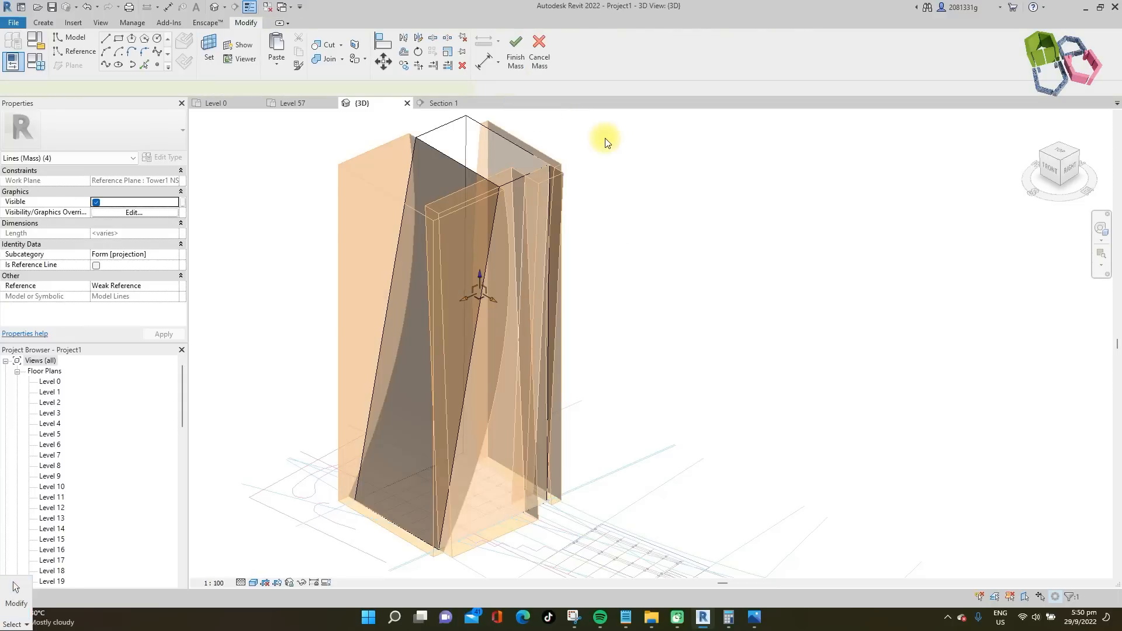
pyautogui.click(649, 183)
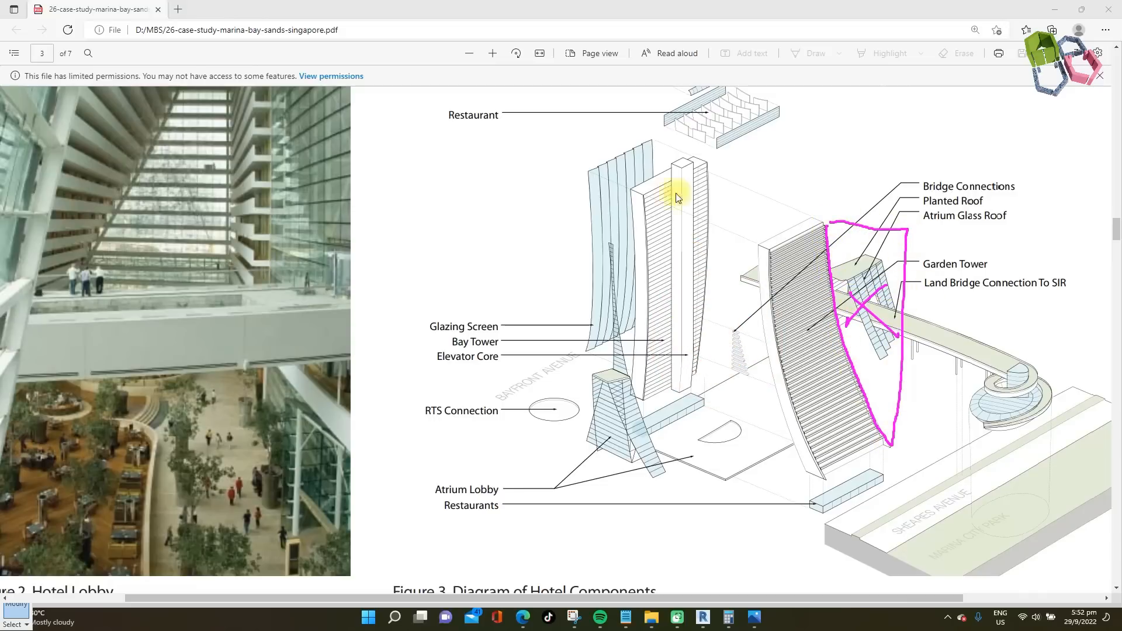
pyautogui.moveTo(631, 194); pyautogui.dragTo(638, 278)
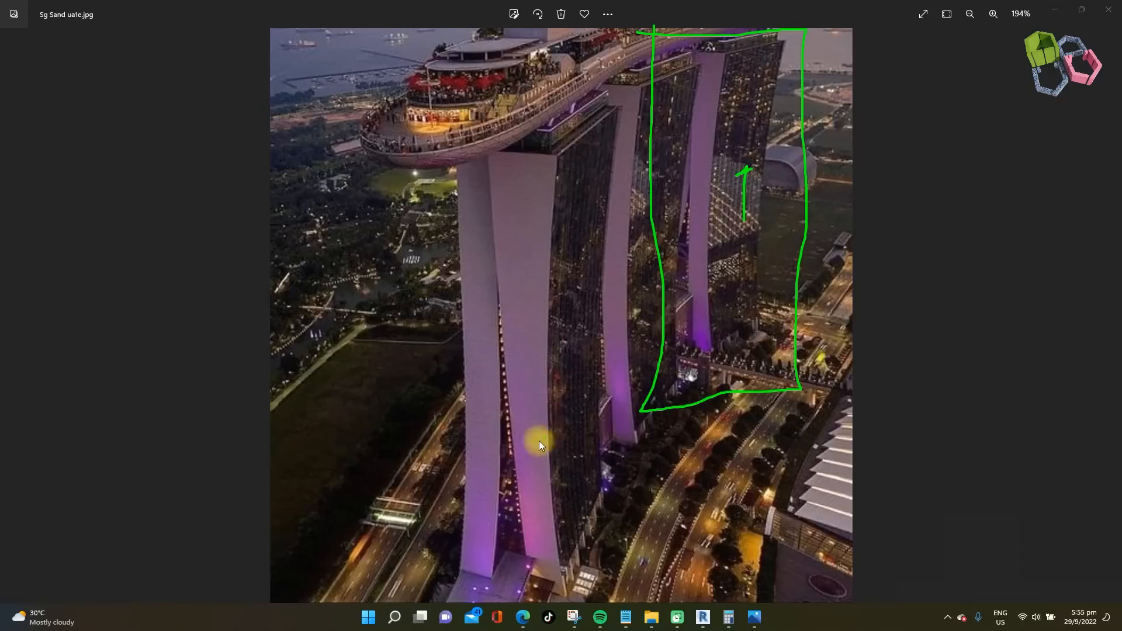
pyautogui.moveTo(457, 570); pyautogui.dragTo(474, 577)
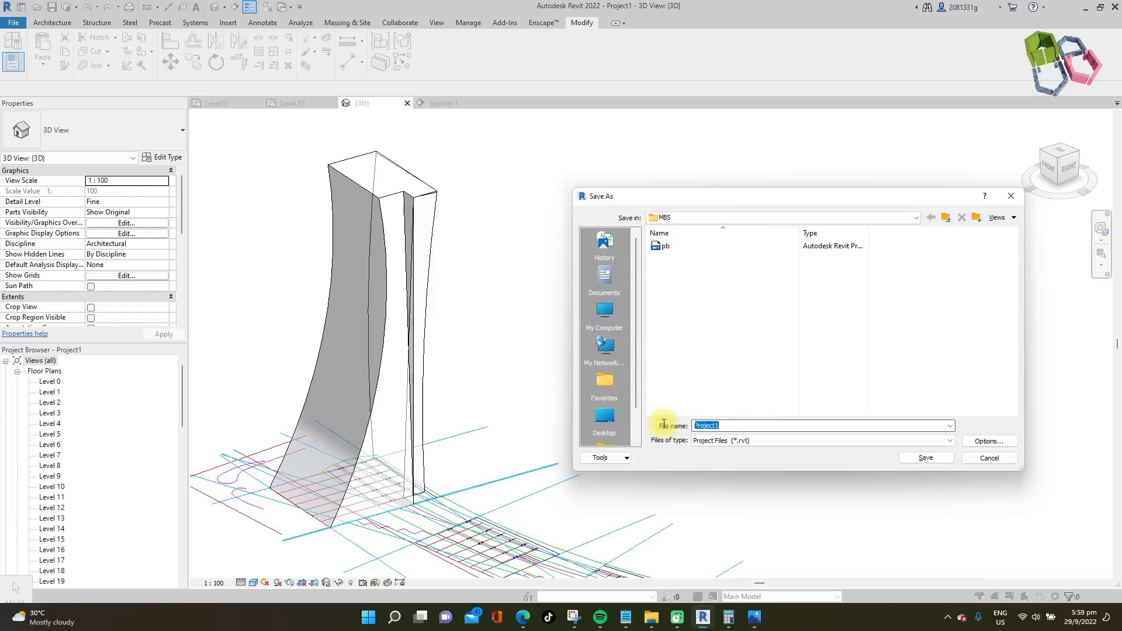
# - Save the project as MBS in the MBS folder
pyautogui.write('MBS')
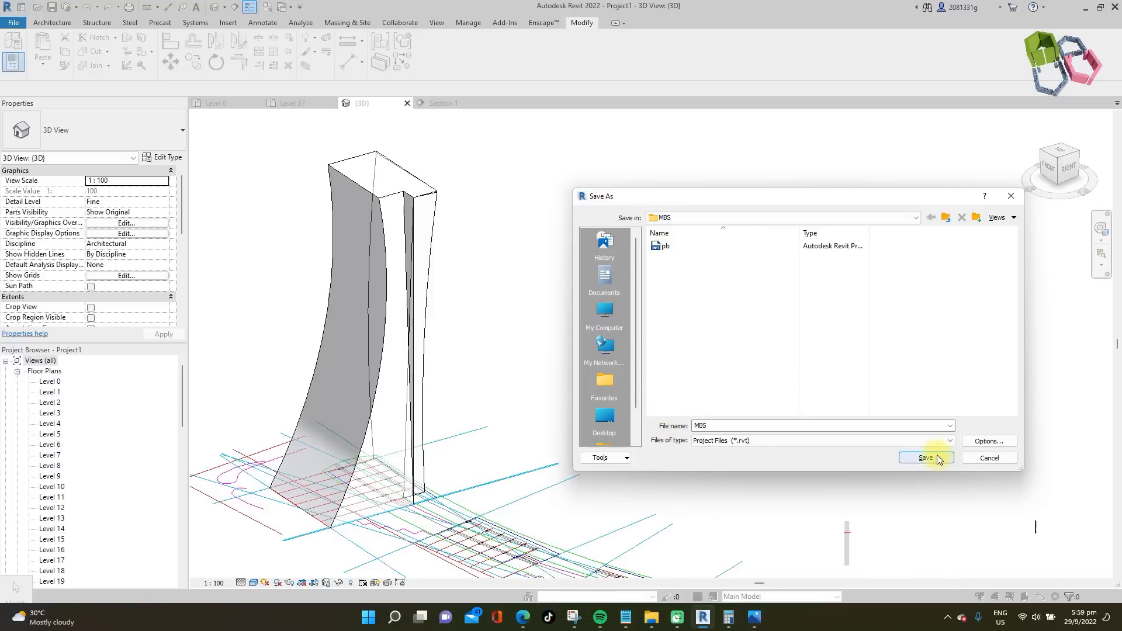
pyautogui.click(934, 457)
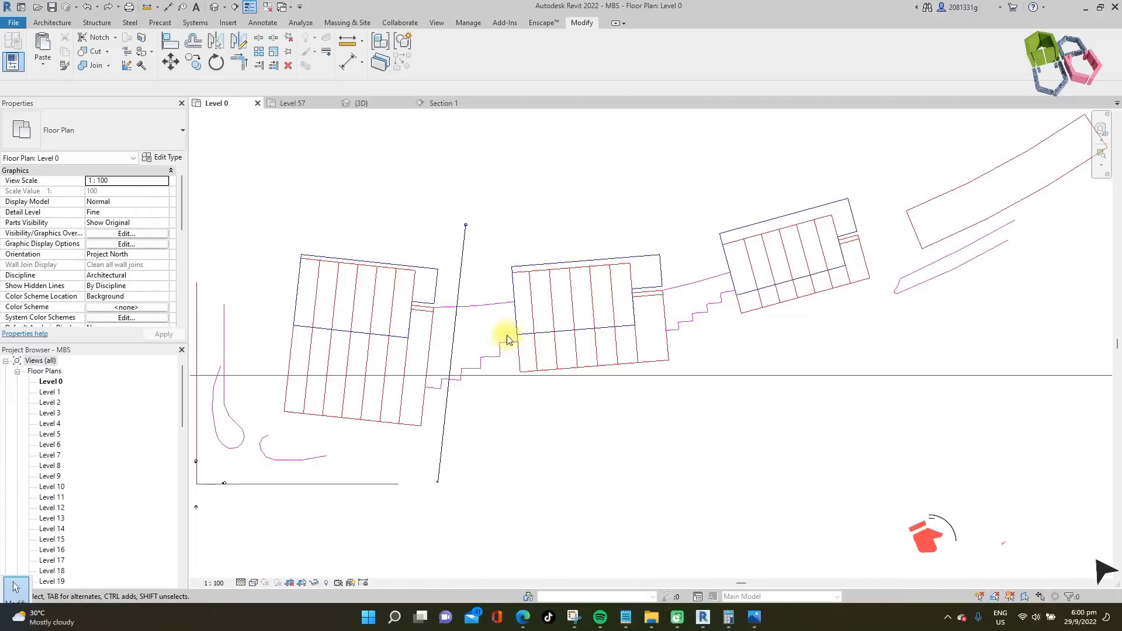
# - Move the section line beyond the middle tower, align it parallel to the tower's end edge, and shift it slightly outward
pyautogui.click(462, 256)
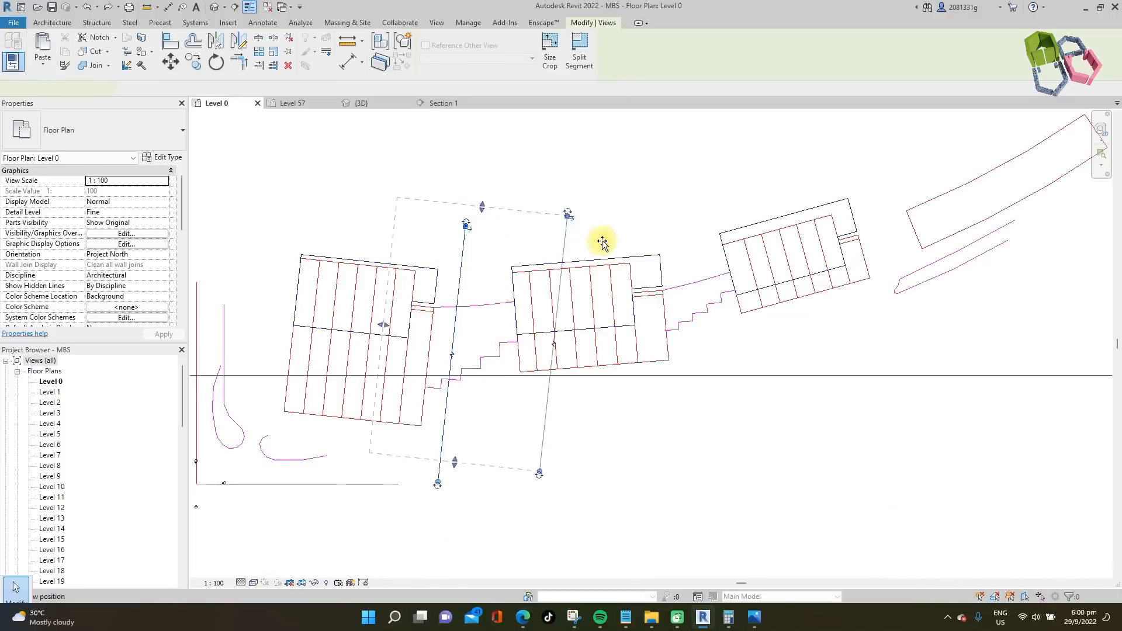
pyautogui.press('a')
pyautogui.press('l')
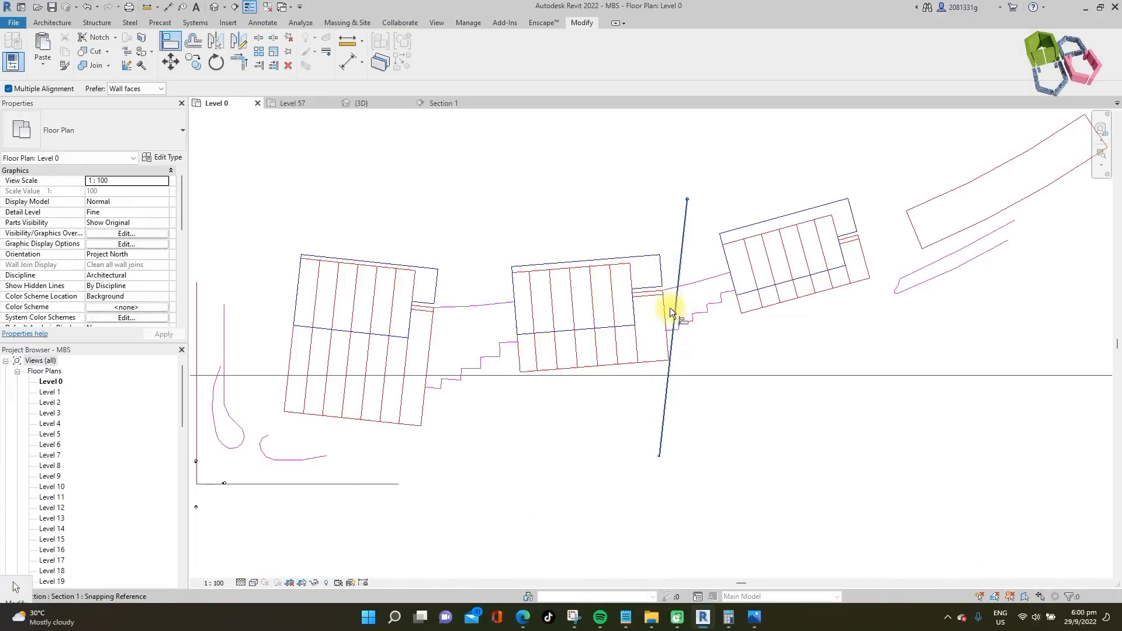
pyautogui.click(678, 265)
pyautogui.press('Escape')
pyautogui.scroll(4, 660, 246)
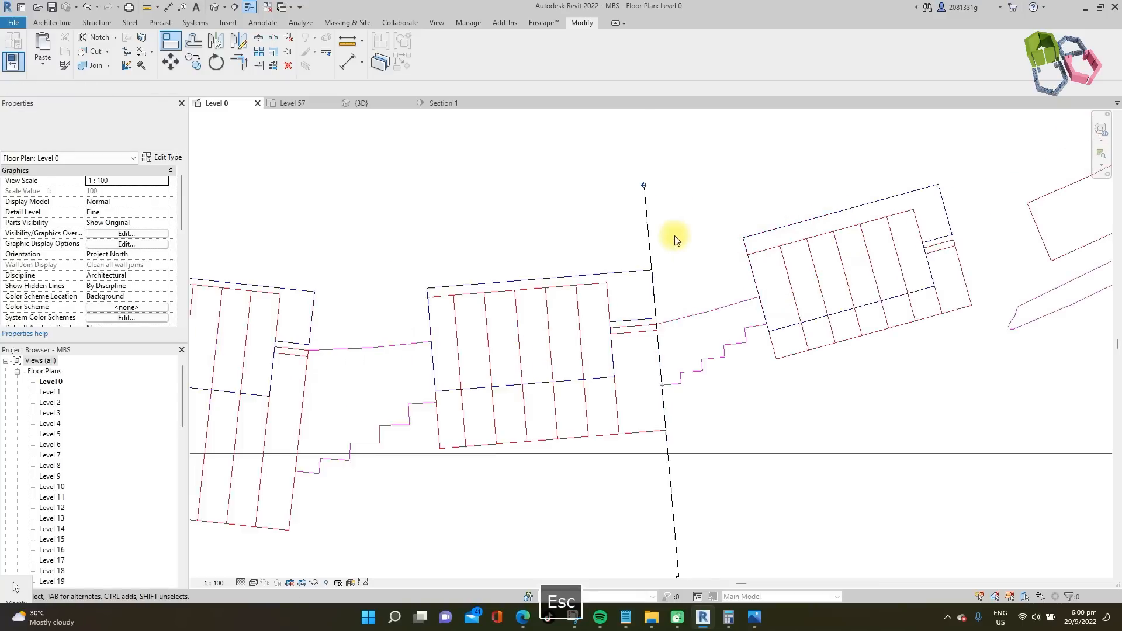
pyautogui.moveTo(639, 248); pyautogui.dragTo(676, 243)
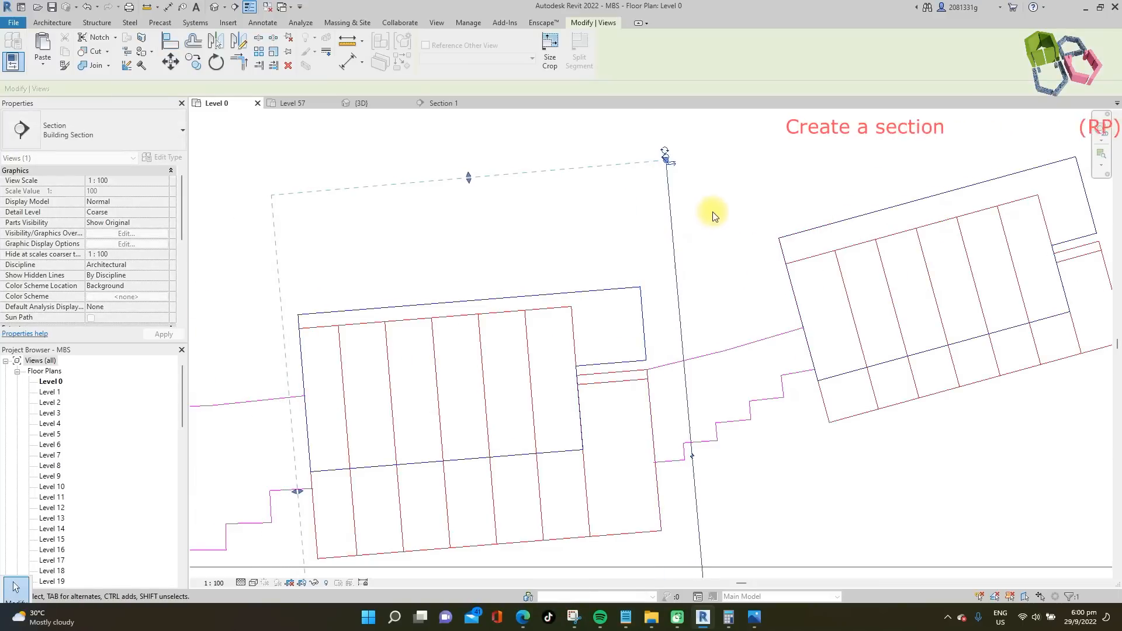
# - Draw a reference plane on Level 0 between the middle tower's end edge and the section line
pyautogui.press('Escape')
pyautogui.press('r')
pyautogui.press('p')
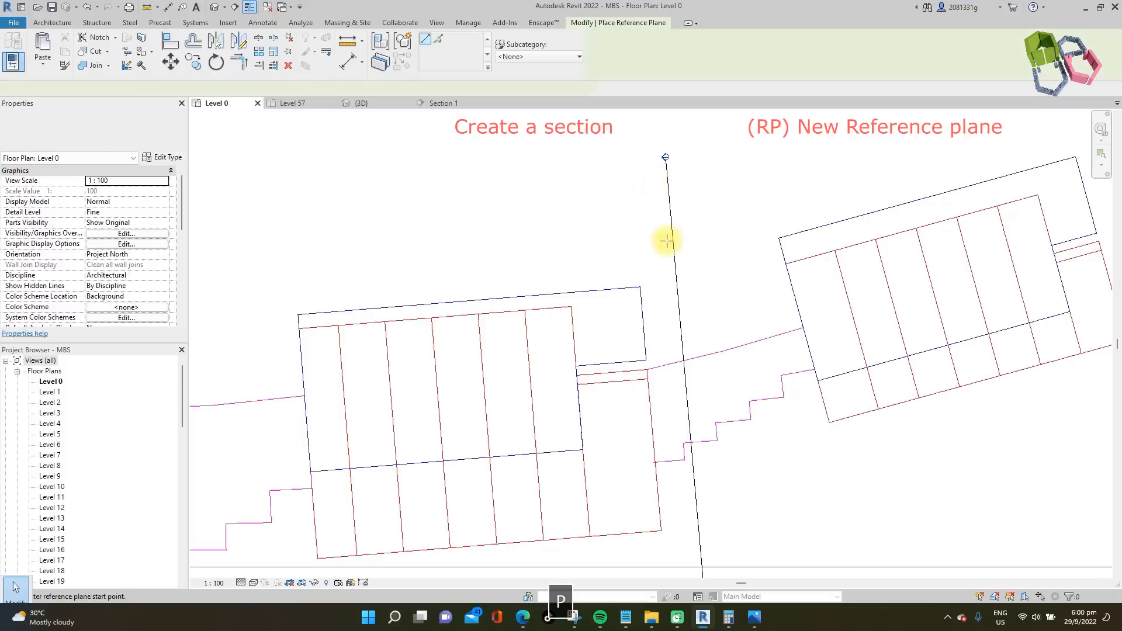
pyautogui.click(664, 160)
pyautogui.scroll(-3, 643, 187)
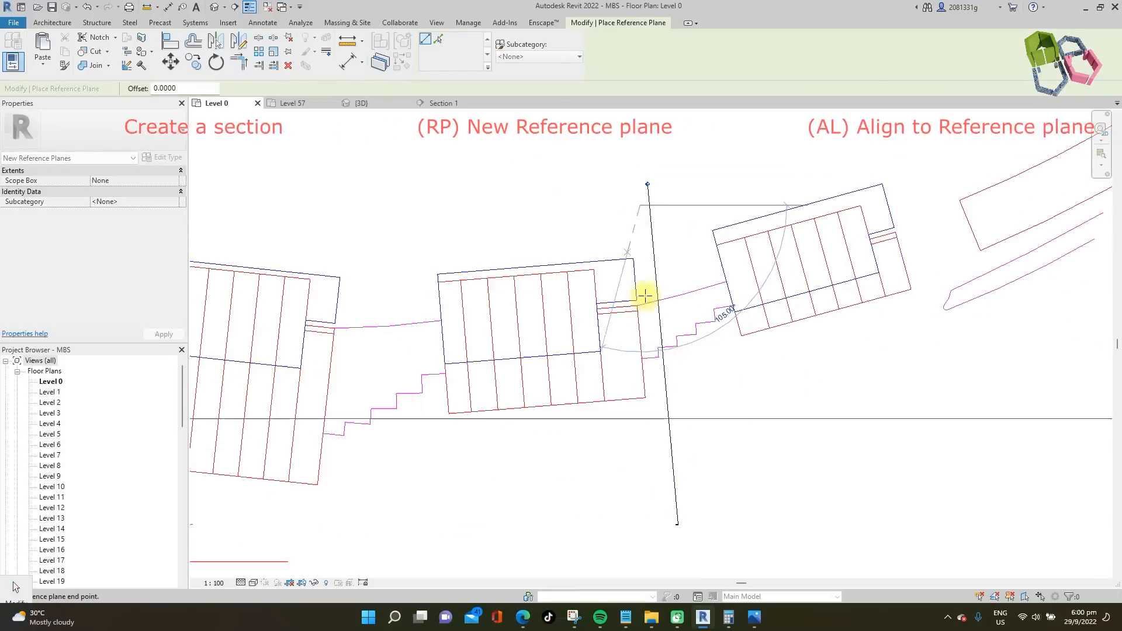
pyautogui.click(659, 483)
pyautogui.press('Escape')
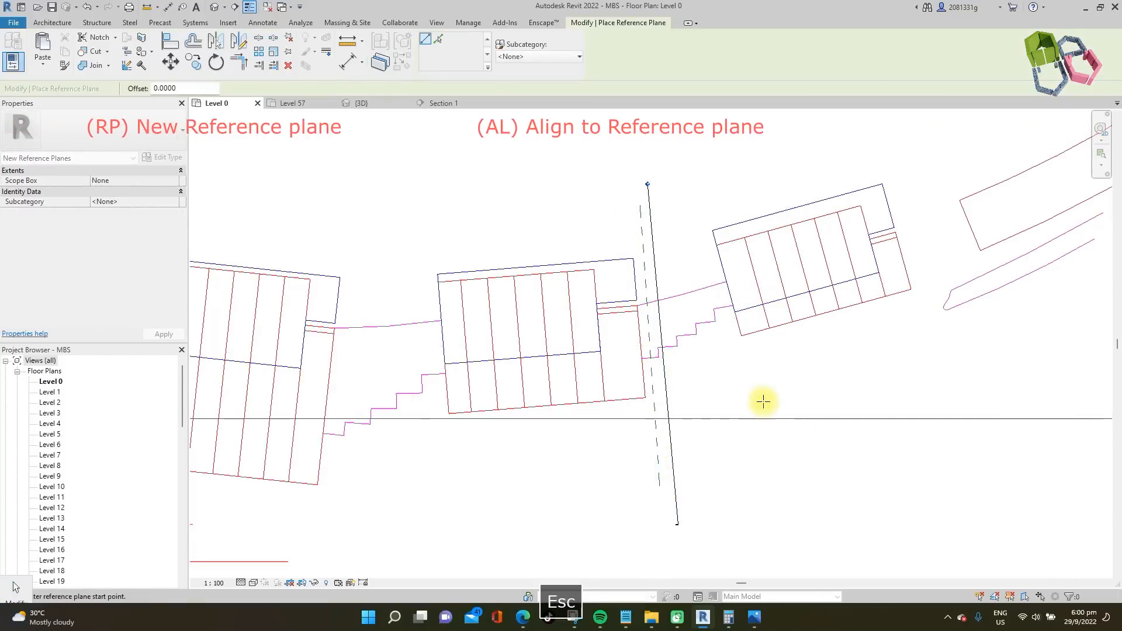
# - Align the new reference plane with the middle tower's end edge and move it slightly outward from the tower
pyautogui.press('a')
pyautogui.press('l')
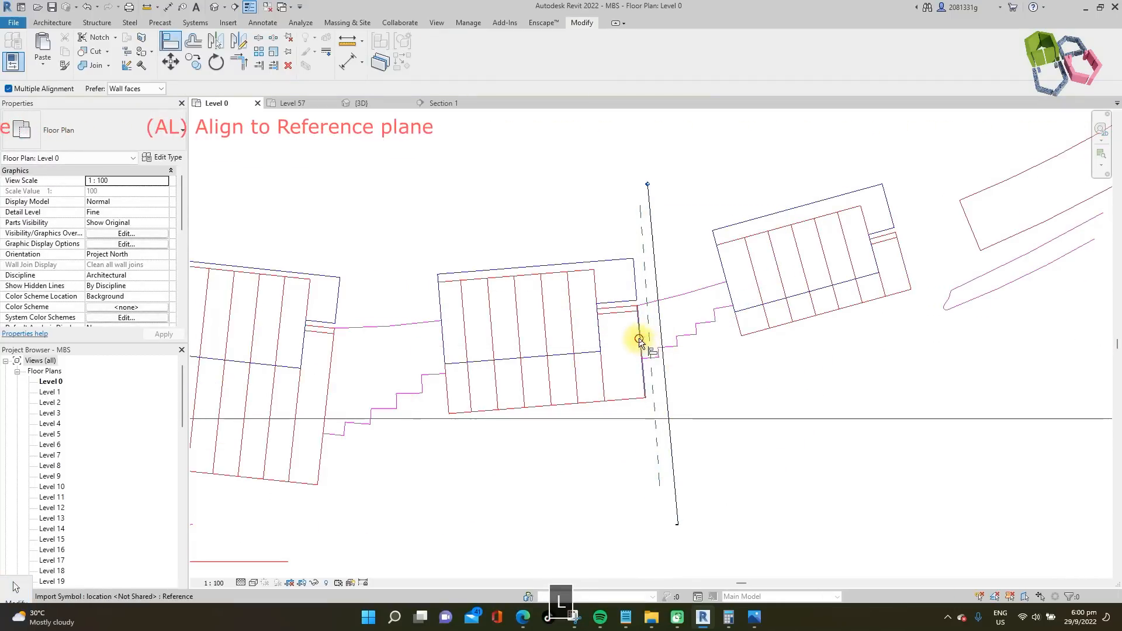
pyautogui.click(647, 336)
pyautogui.press('Escape')
pyautogui.scroll(3, 639, 231)
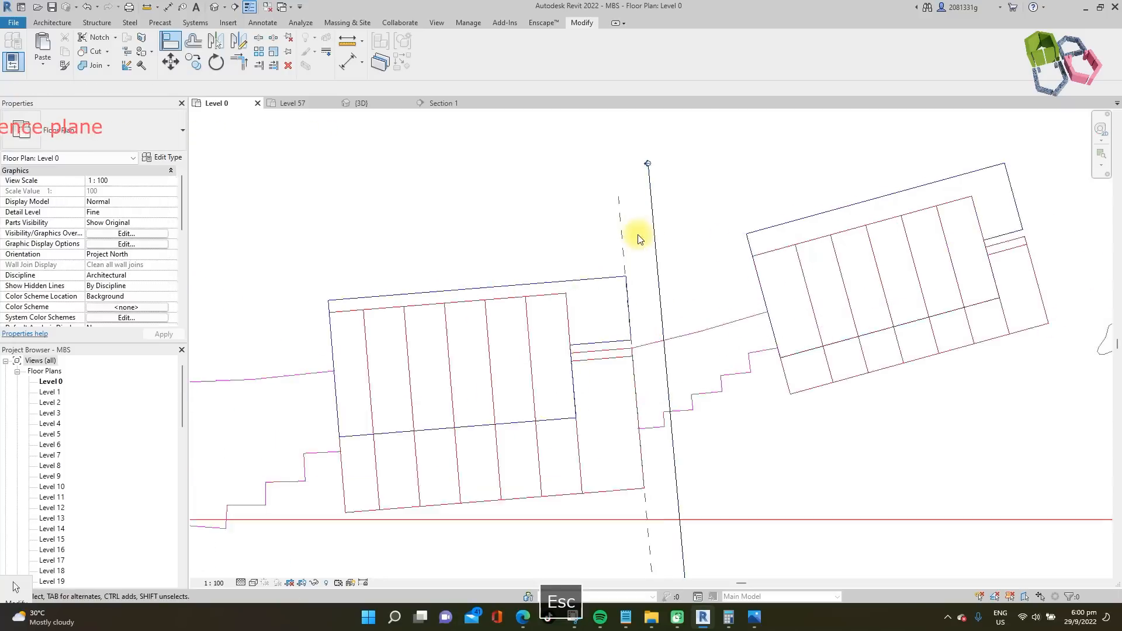
pyautogui.moveTo(622, 245); pyautogui.dragTo(642, 243)
pyautogui.press('Escape')
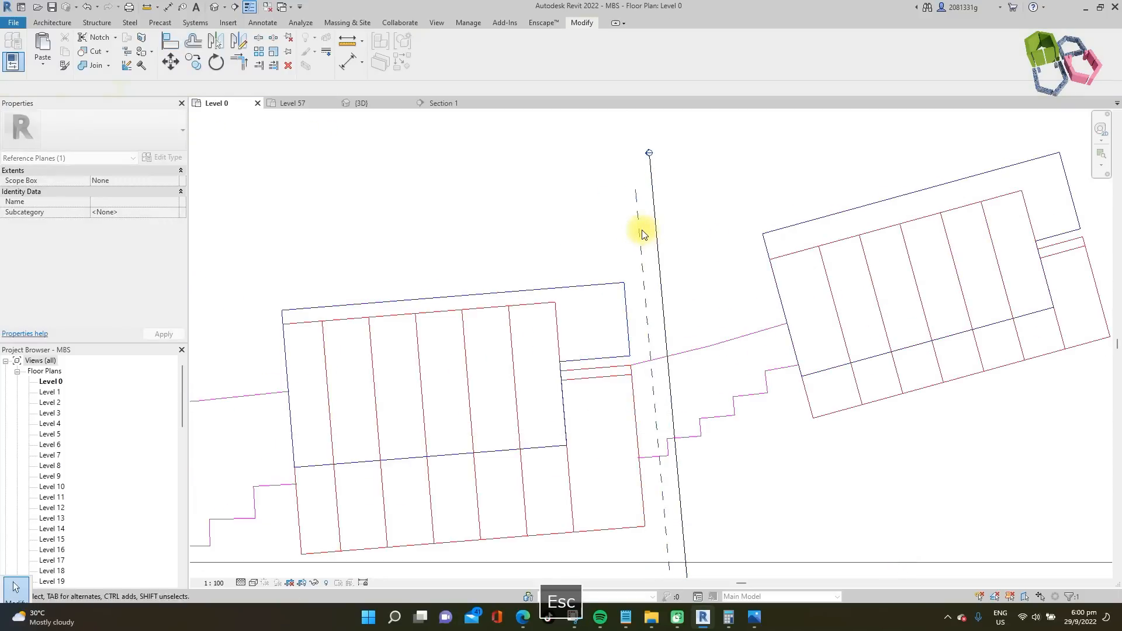
# - Name the reference plane beside the middle tower Tower2 NS
pyautogui.click(626, 212)
pyautogui.click(625, 211)
pyautogui.write('Tower2 NS')
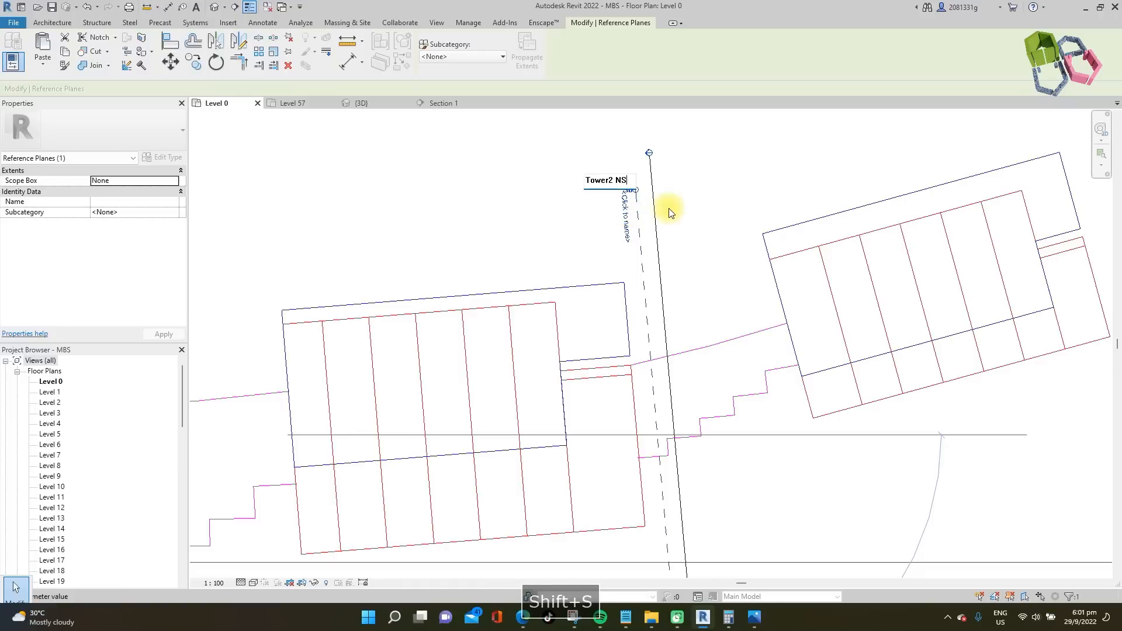
pyautogui.press('Escape')
pyautogui.scroll(-4, 501, 150)
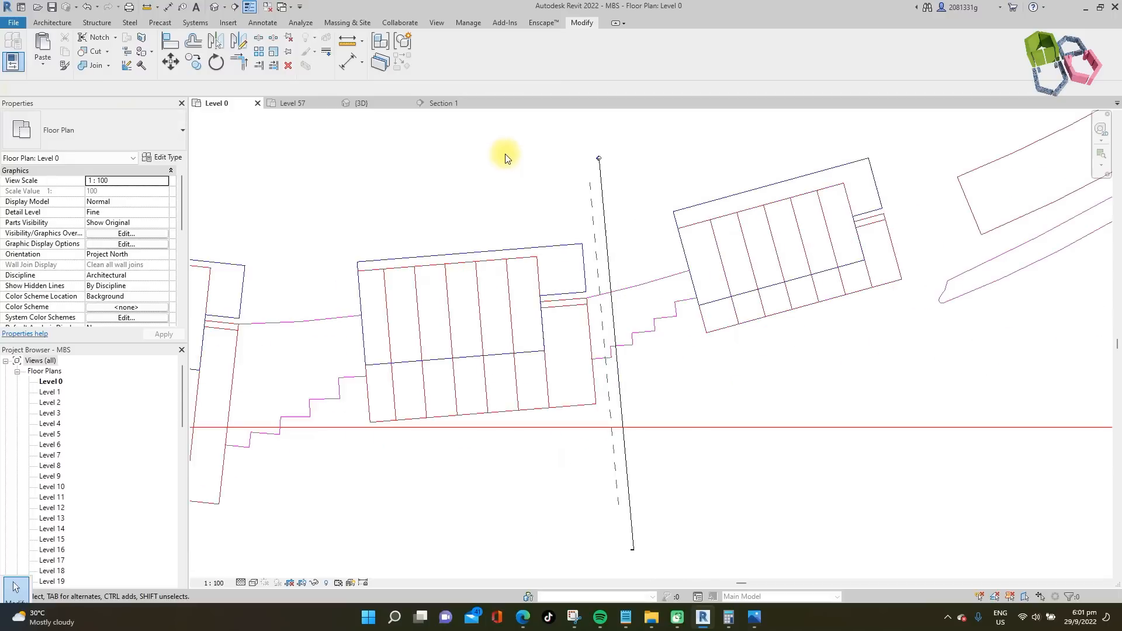
# - Start a new in-place mass for the second tower and name it Mass T2
pyautogui.scroll(2, 484, 355)
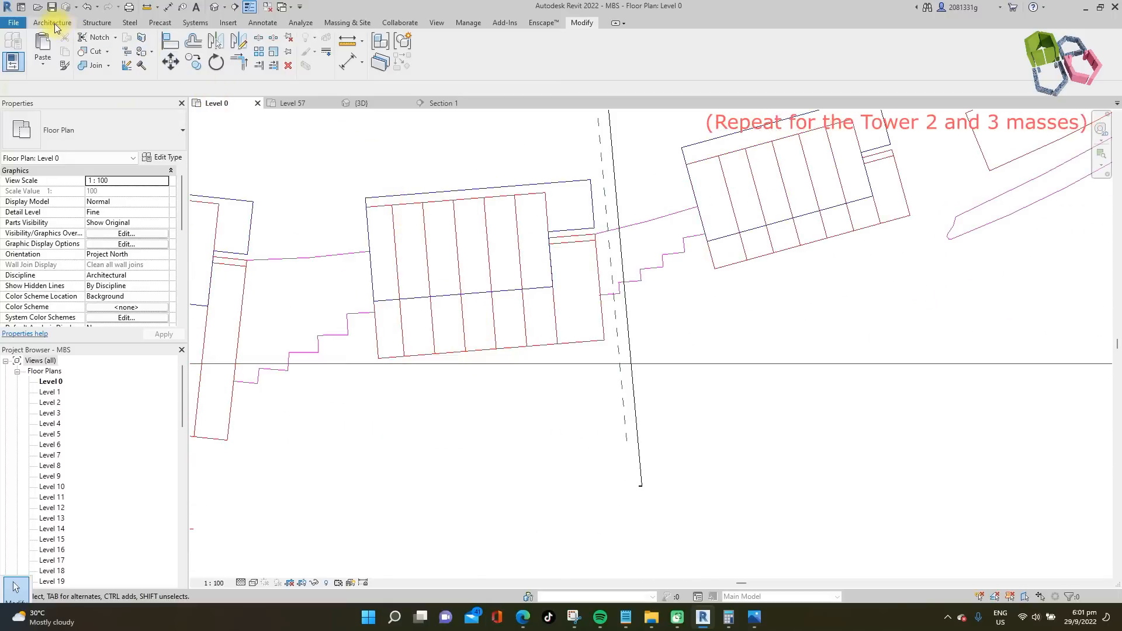
pyautogui.click(351, 22)
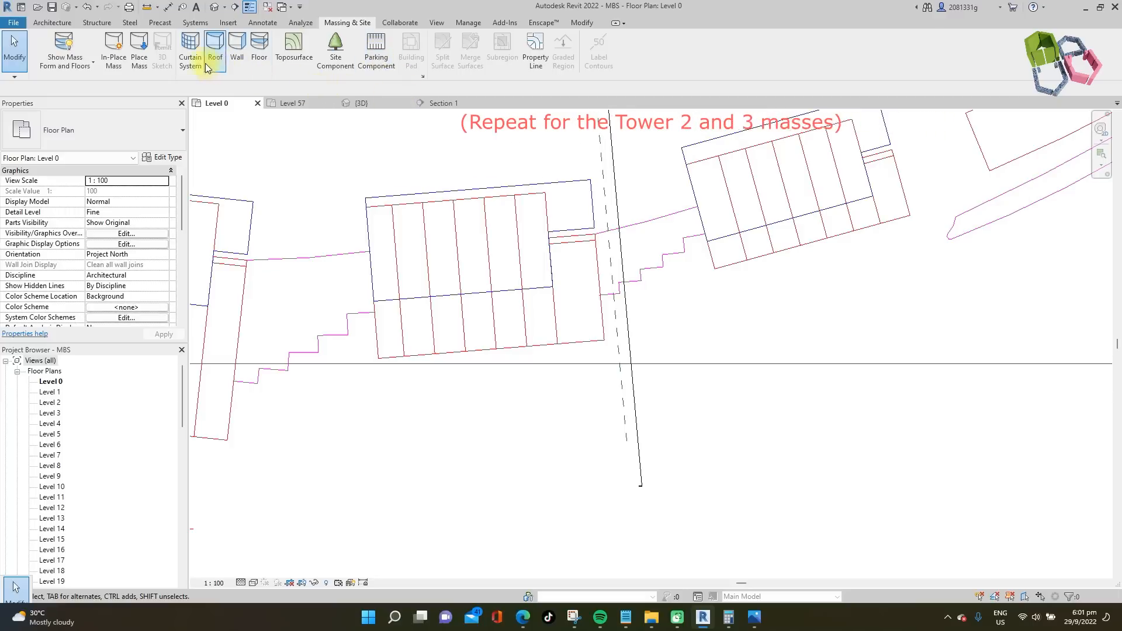
pyautogui.click(82, 62)
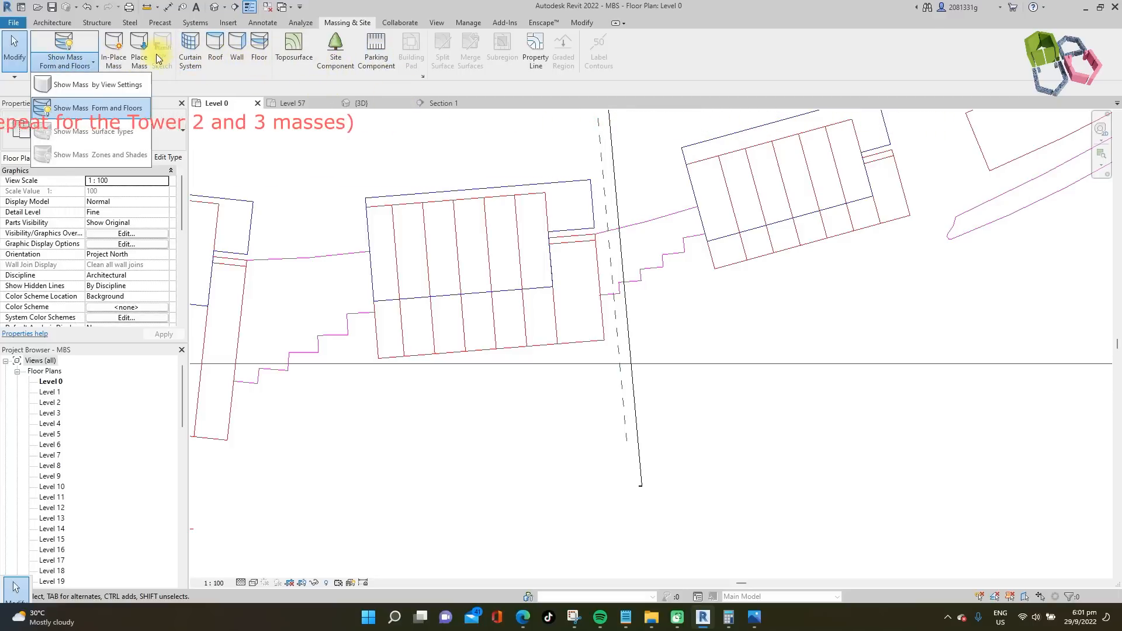
pyautogui.click(115, 49)
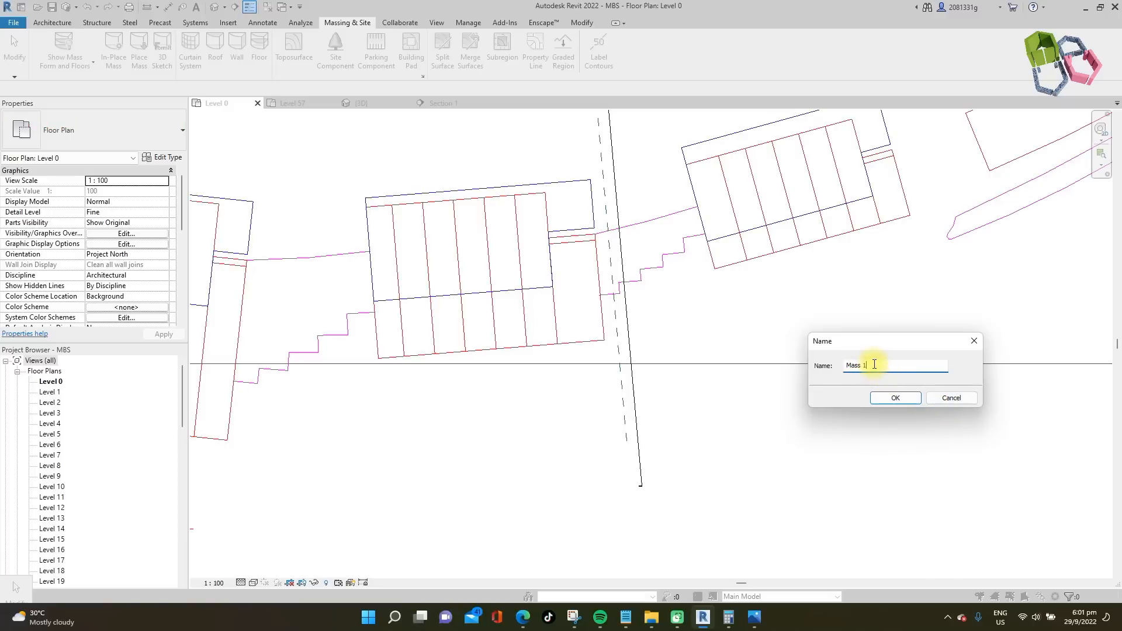
pyautogui.press('BackSpace')
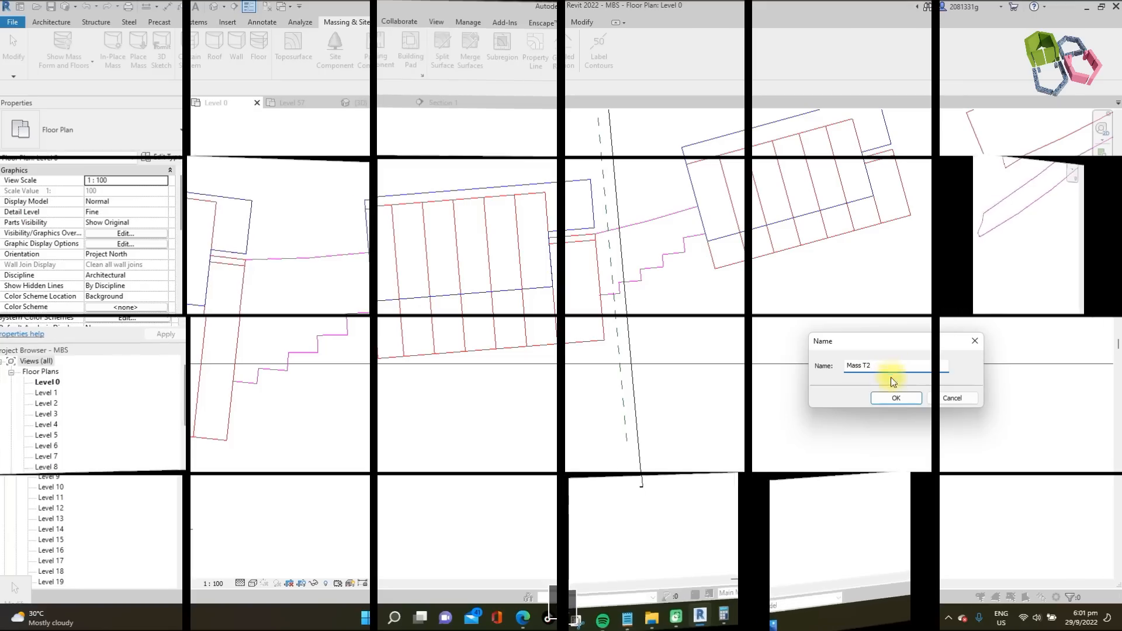
pyautogui.click(895, 397)
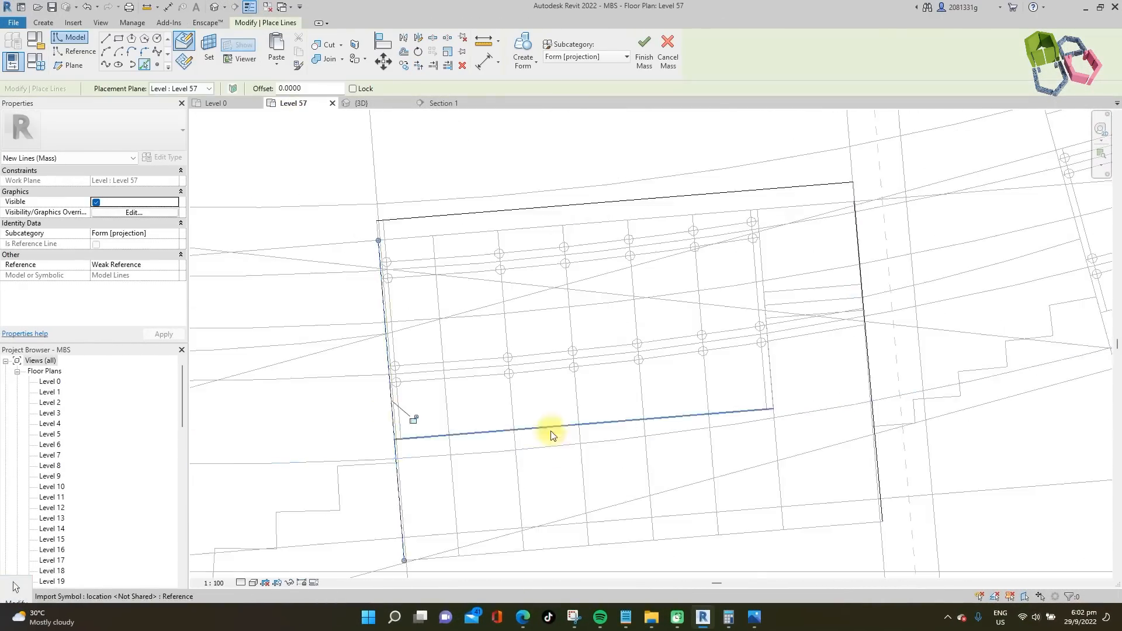
# - Finish picking the middle tower's outline on Level 57 and continue picking CAD lines for the third tower on Level 0
pyautogui.press('Escape')
pyautogui.click(374, 103)
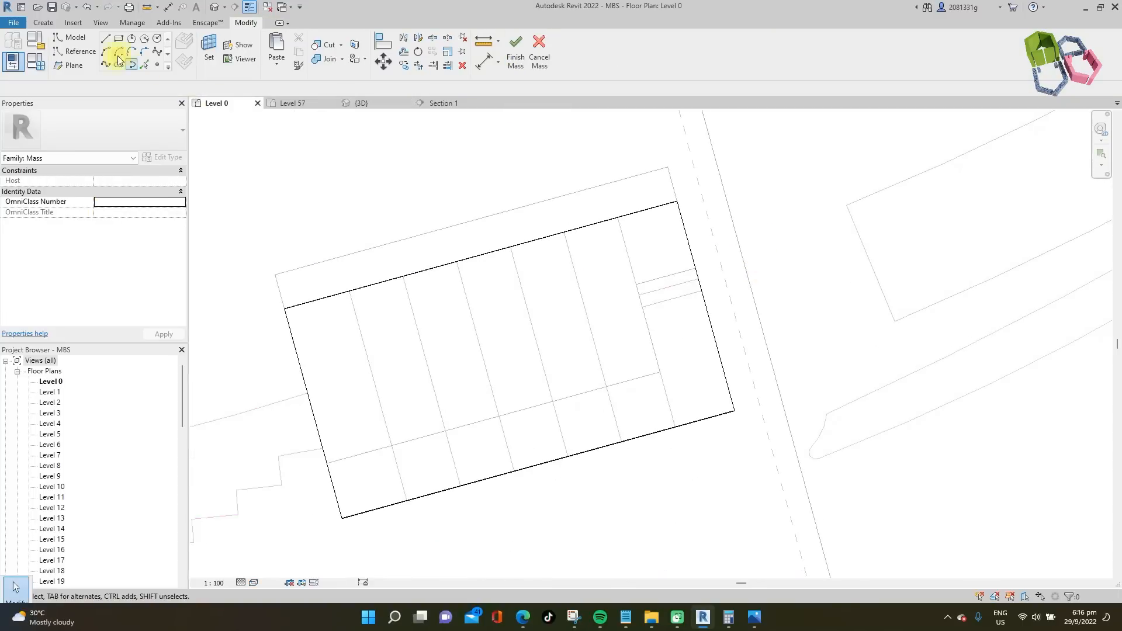
pyautogui.click(144, 64)
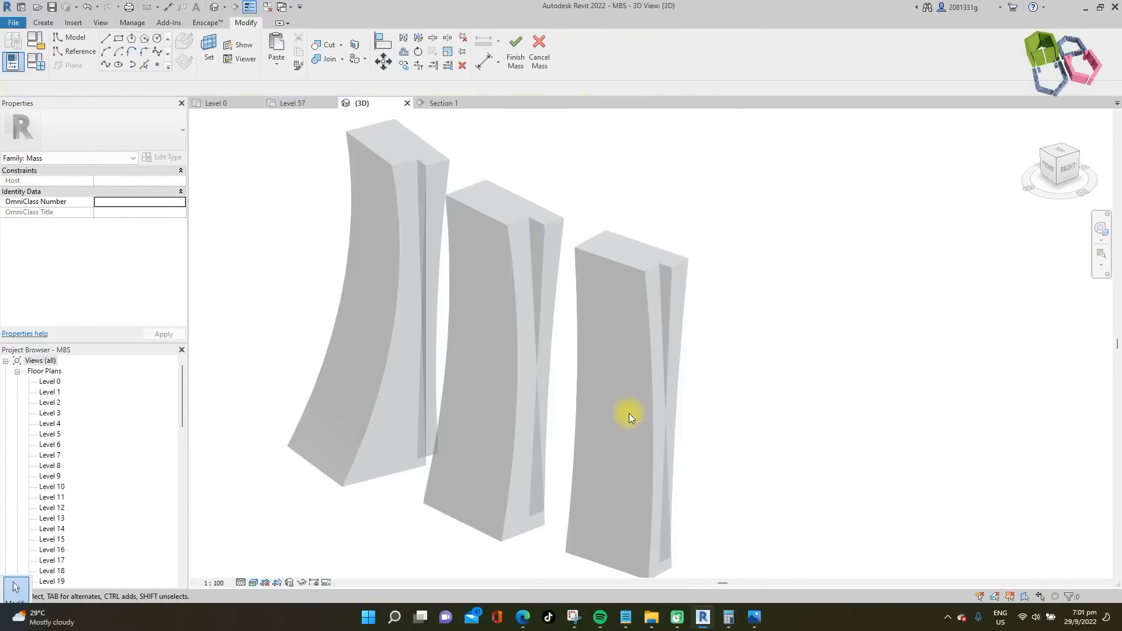
# - Finish the in-place mass and inspect all three curved towers in the 3D view
pyautogui.keyDown('shift'); pyautogui.moveTo(744, 357); pyautogui.dragTo(744, 351, button='middle'); pyautogui.keyUp('shift')
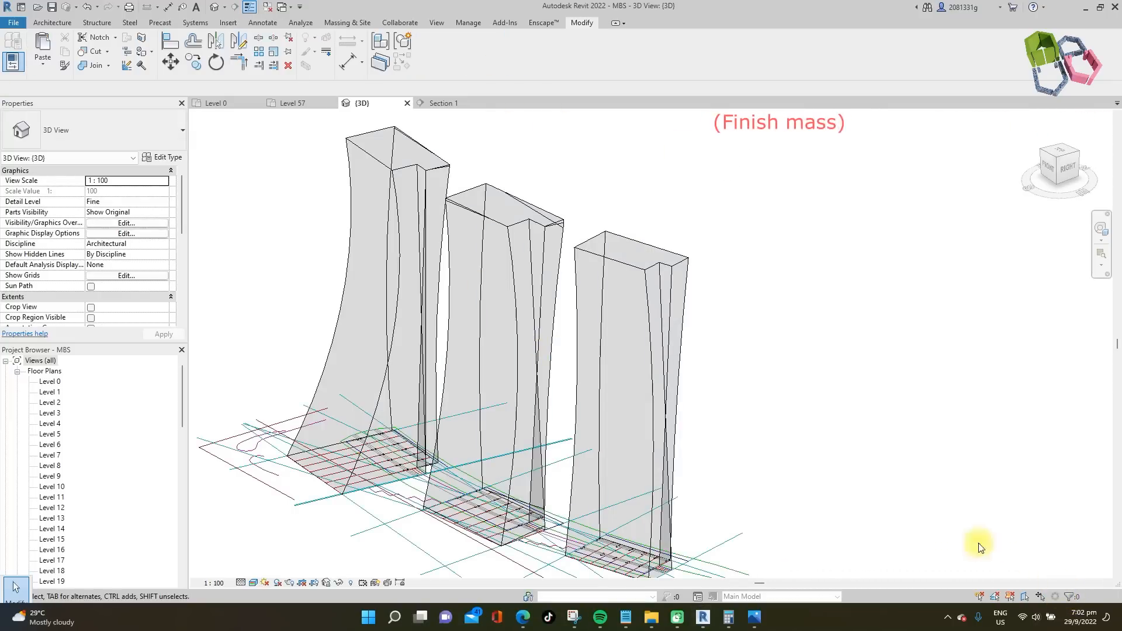
pyautogui.moveTo(776, 281)
pyautogui.keyDown('shift'); pyautogui.mouseDown(button='middle')
pyautogui.moveTo(791, 338)
pyautogui.moveTo(669, 356)
pyautogui.moveTo(596, 333)
pyautogui.moveTo(333, 197)
pyautogui.moveTo(691, 356)
pyautogui.moveTo(608, 238)
pyautogui.moveTo(864, 388)
pyautogui.mouseUp(button='middle'); pyautogui.keyUp('shift')
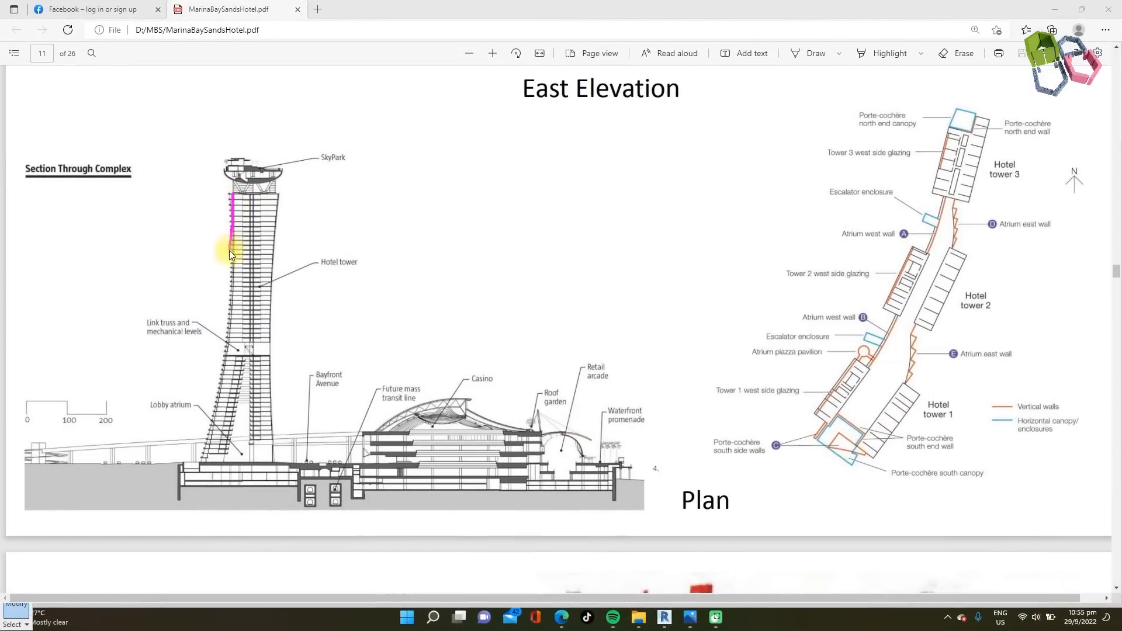
# - In the MarinaBaySandsHotel PDF, trace the hotel tower's curved outer faces and inner wall lines over the section through the complex
pyautogui.moveTo(230, 252); pyautogui.dragTo(200, 437)
pyautogui.moveTo(282, 197); pyautogui.dragTo(272, 261)
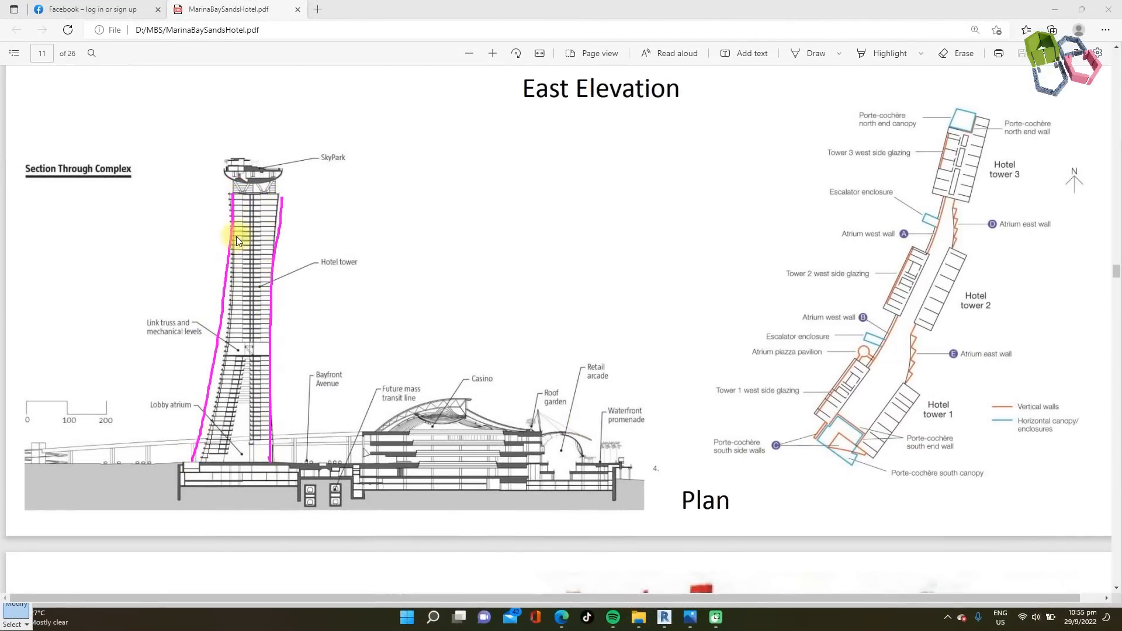
pyautogui.moveTo(252, 196)
pyautogui.mouseDown()
pyautogui.moveTo(222, 459)
pyautogui.moveTo(256, 205)
pyautogui.moveTo(254, 431)
pyautogui.mouseUp()
pyautogui.click(212, 322)
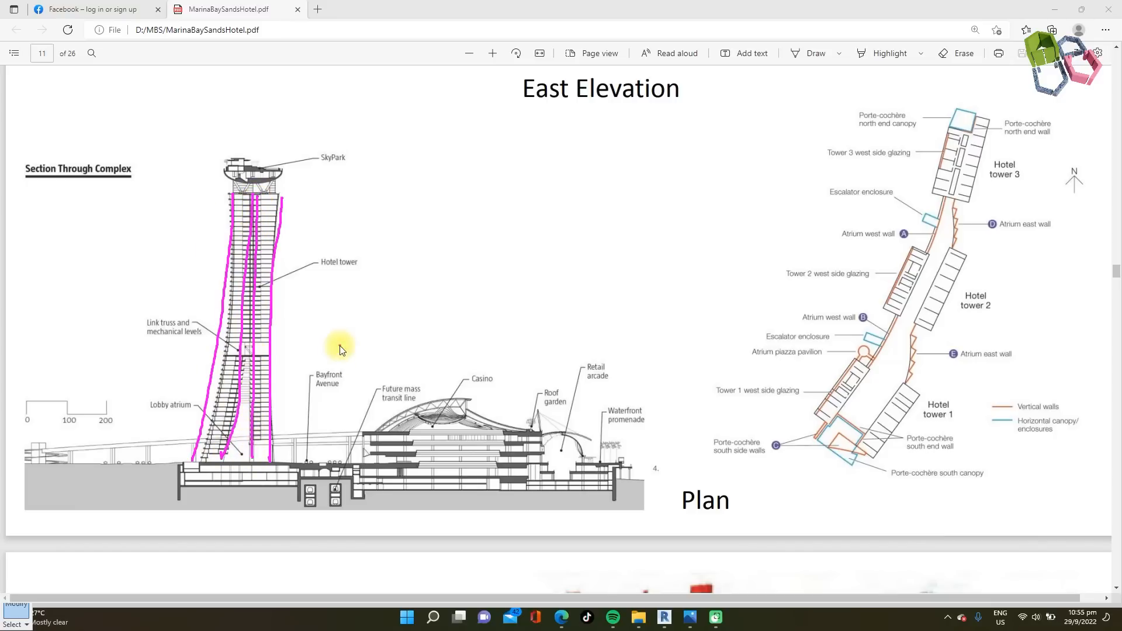
# - Review the PDF pages on the hotel towers' shear walls, 55th-floor plan, construction props and structural force diagrams
pyautogui.scroll(-8, 622, 321)
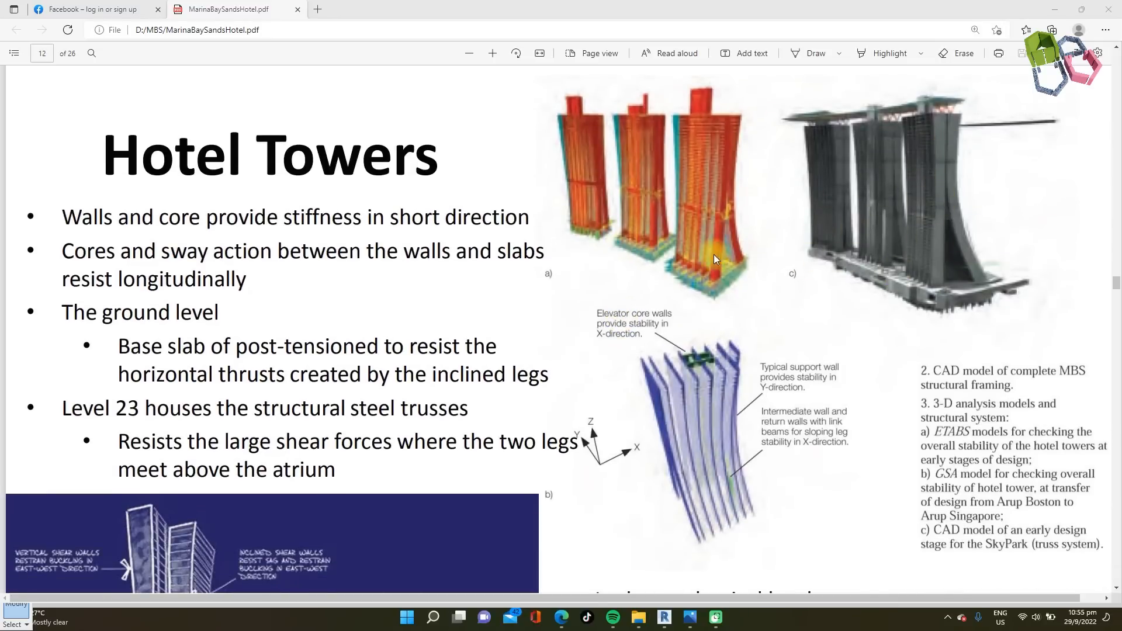
pyautogui.scroll(-5, 712, 255)
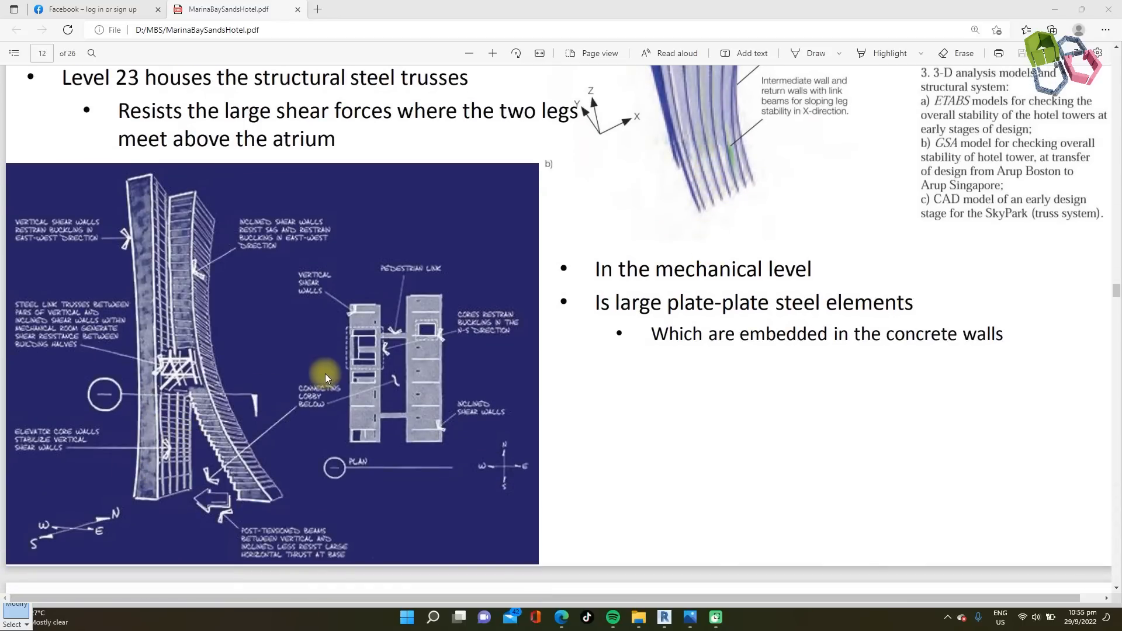
pyautogui.scroll(-10, 372, 275)
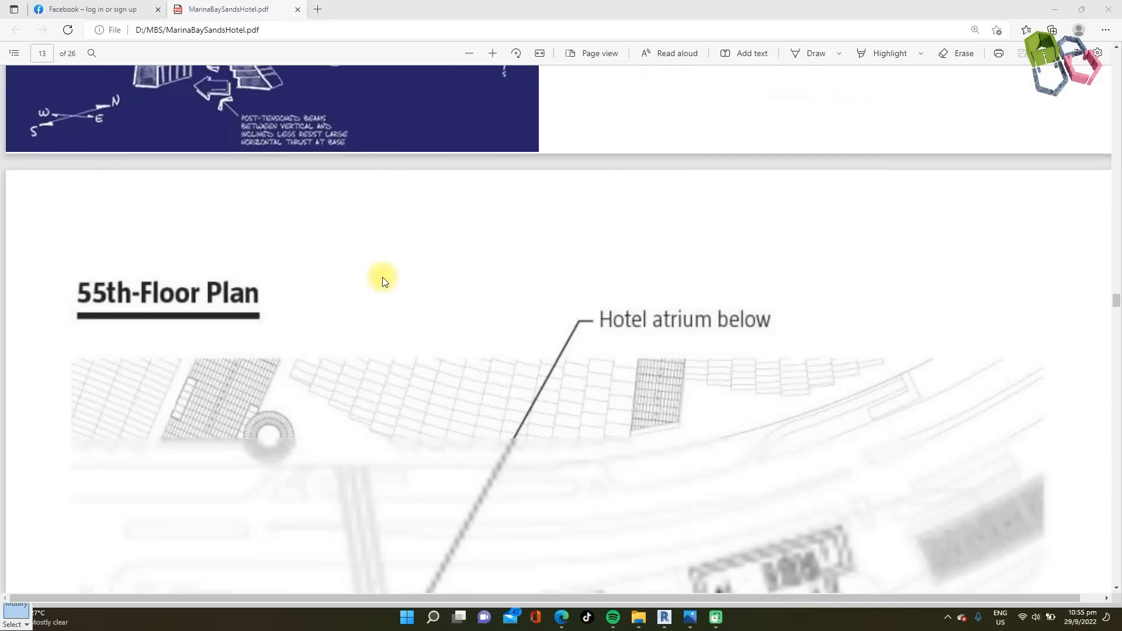
pyautogui.scroll(-8, 382, 275)
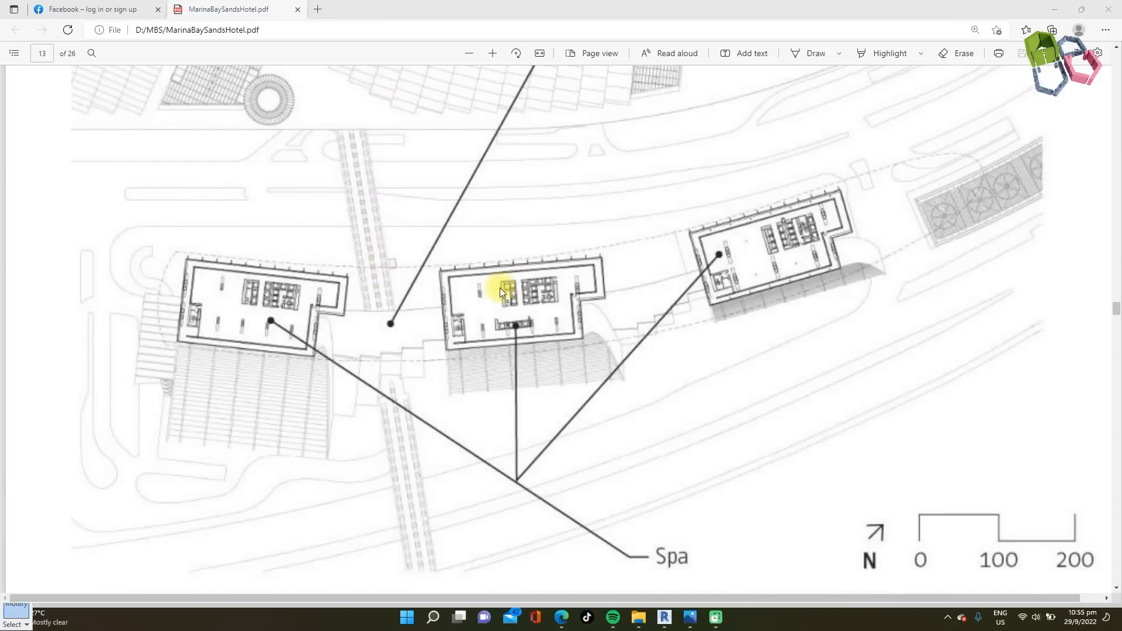
pyautogui.scroll(-11, 501, 286)
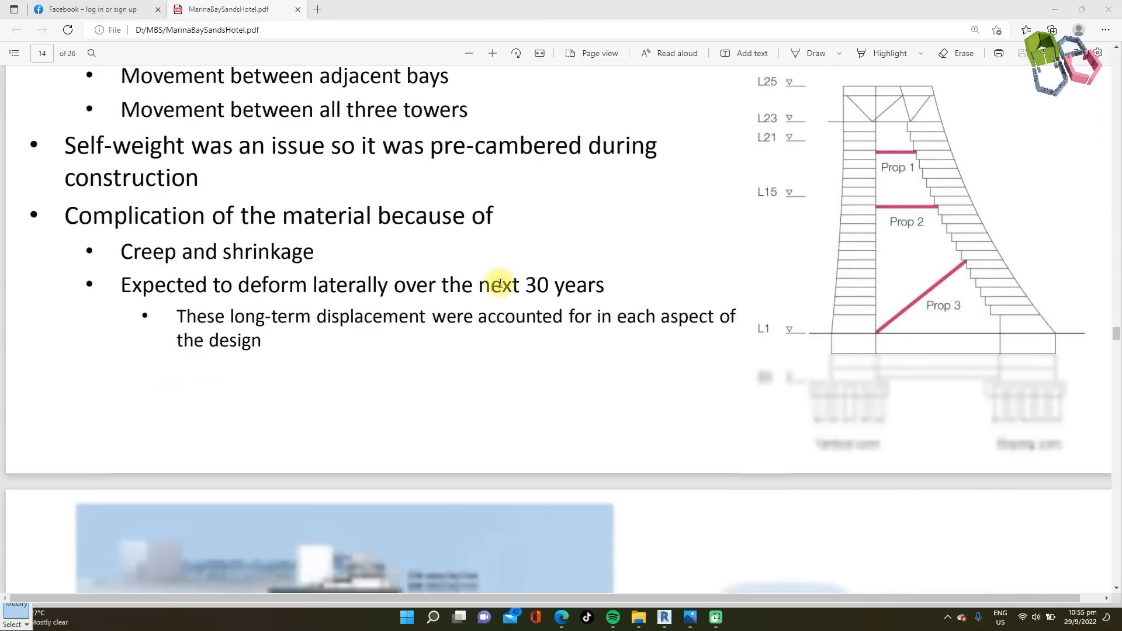
pyautogui.scroll(4, 500, 283)
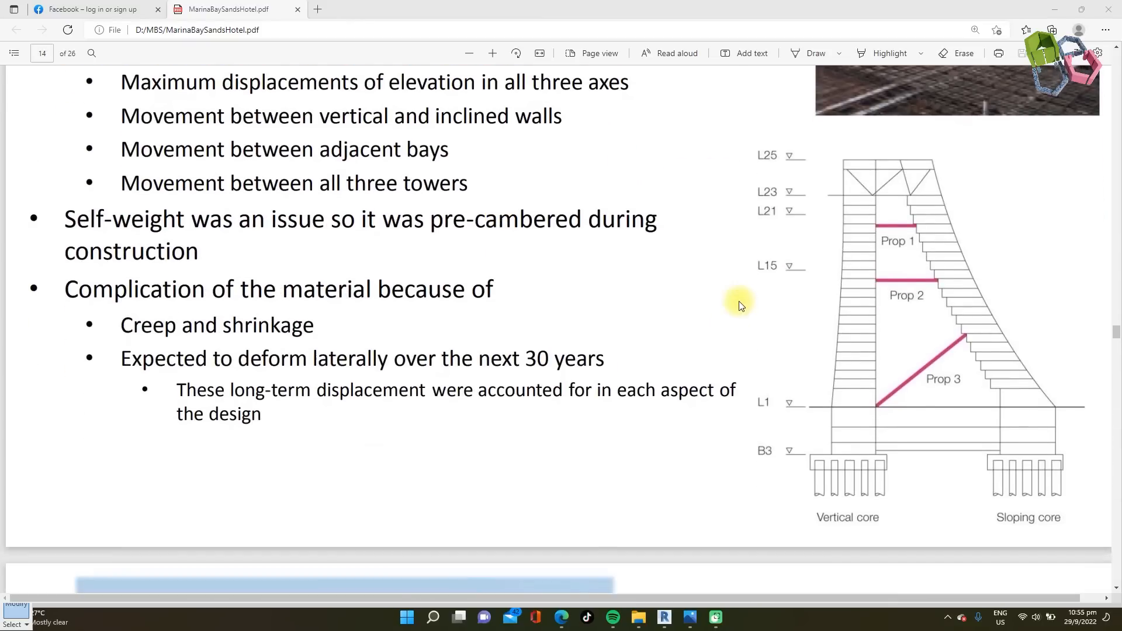
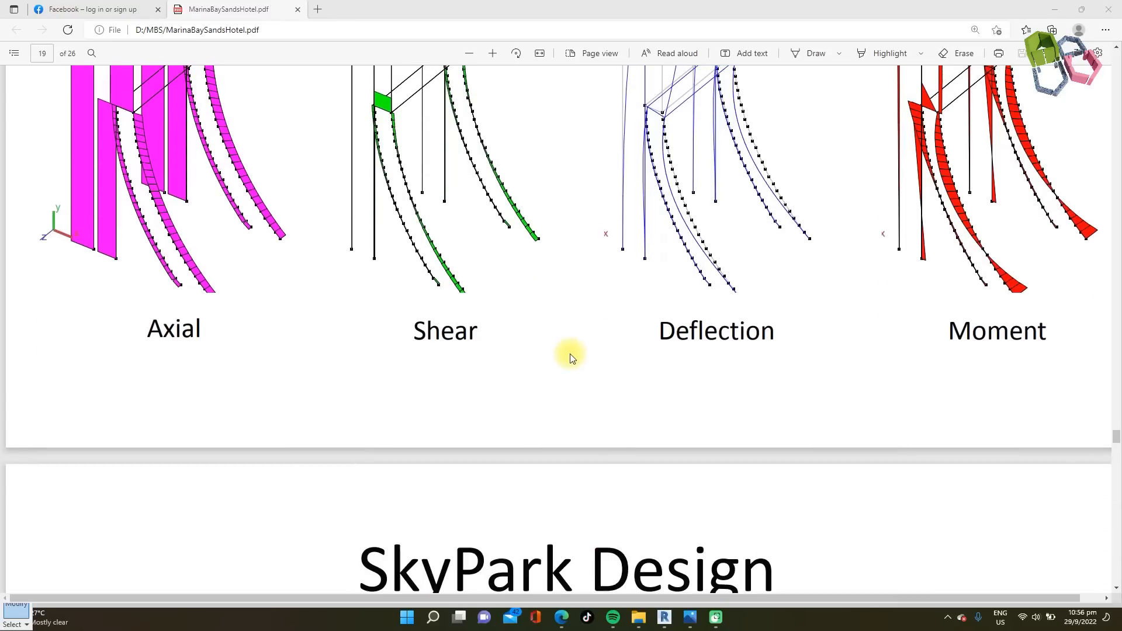
pyautogui.scroll(-6, 571, 353)
pyautogui.scroll(10, 695, 421)
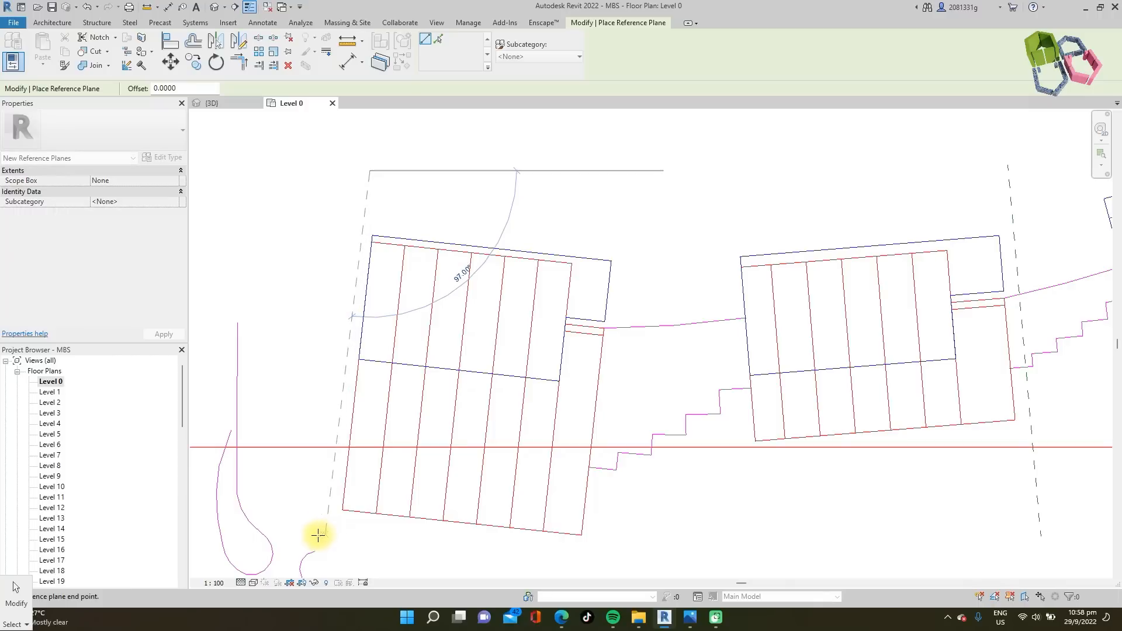
# - Draw a slanted reference plane beside the first tower on Level 0 and align it to the tower's outer CAD edge
pyautogui.click(317, 535)
pyautogui.press('Escape')
pyautogui.press('Escape')
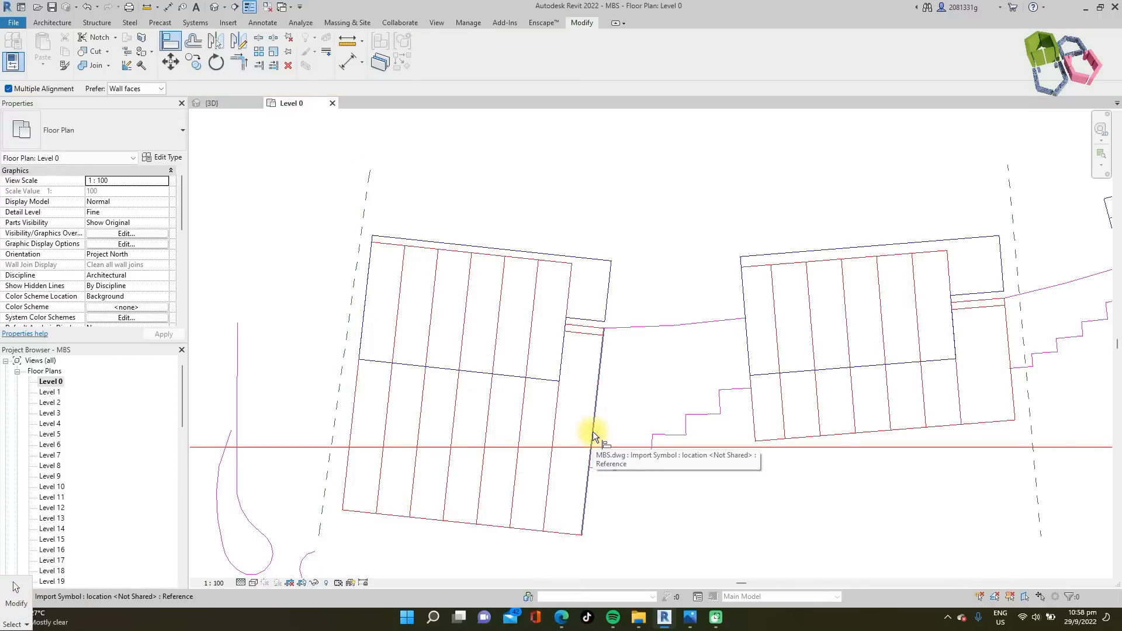
pyautogui.press('Escape')
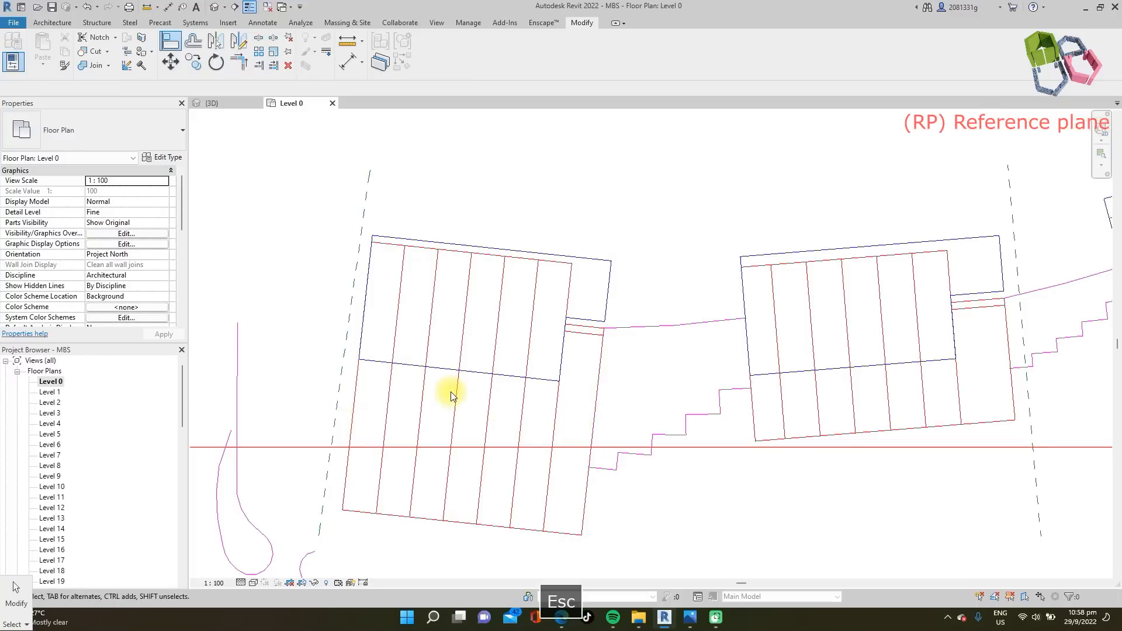
pyautogui.press('a')
pyautogui.press('l')
pyautogui.click(354, 416)
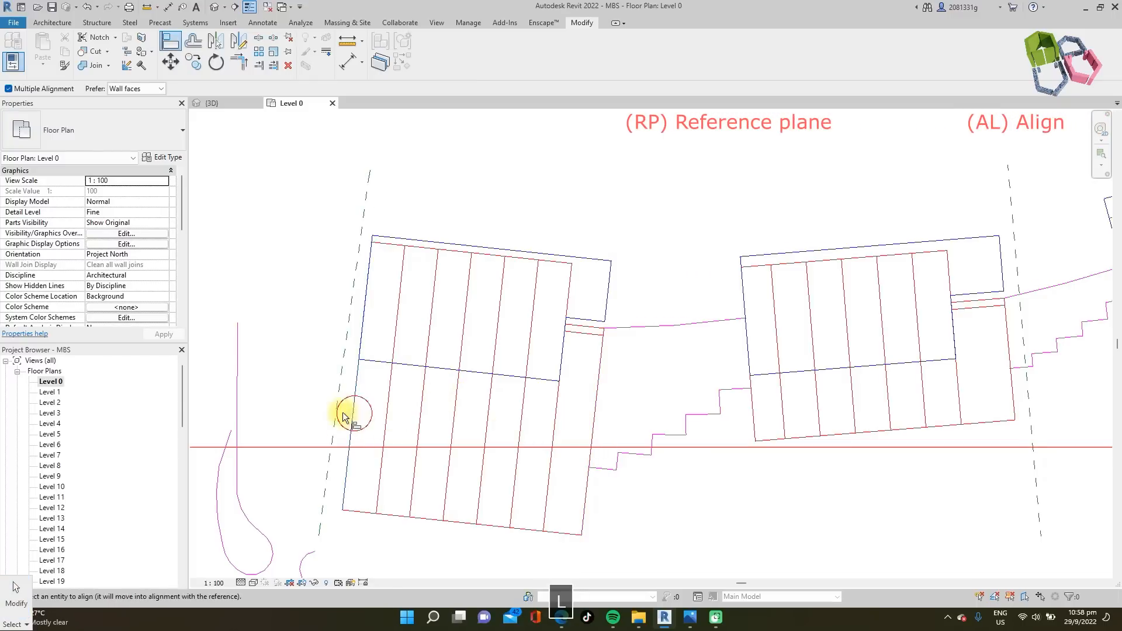
pyautogui.click(334, 412)
pyautogui.press('Escape')
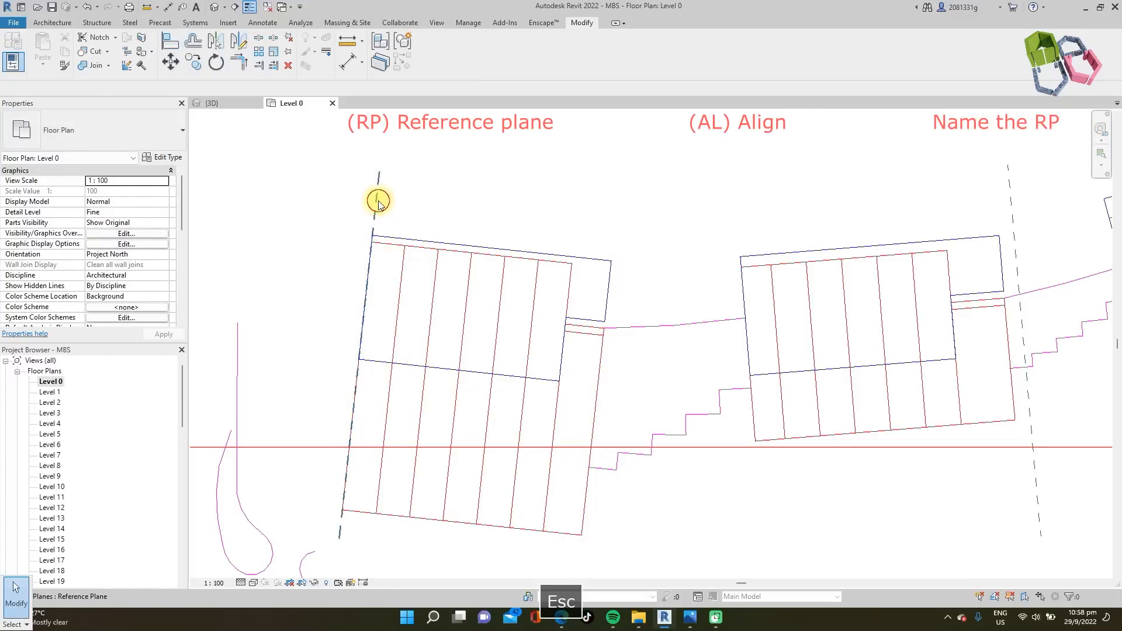
# - Name the aligned reference plane 1
pyautogui.click(374, 195)
pyautogui.press('Return')
pyautogui.press('Escape')
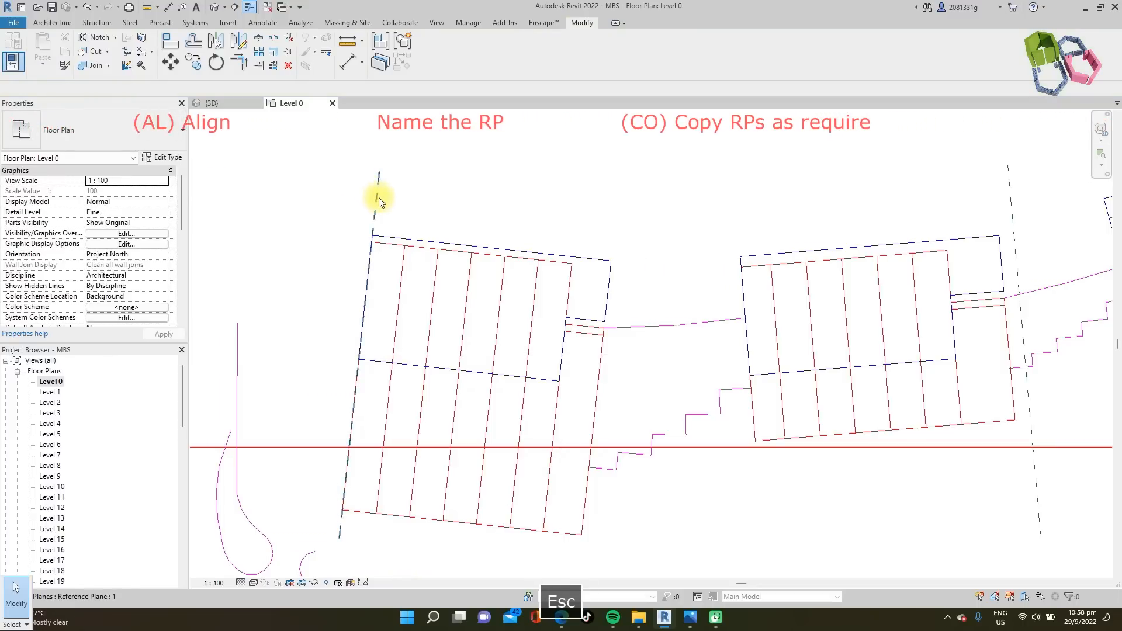
# - Copy reference plane 1 onto each inner CAD wall line of the first tower and onto its opposite outer edge, making seven copies
pyautogui.click(374, 185)
pyautogui.scroll(4, 345, 230)
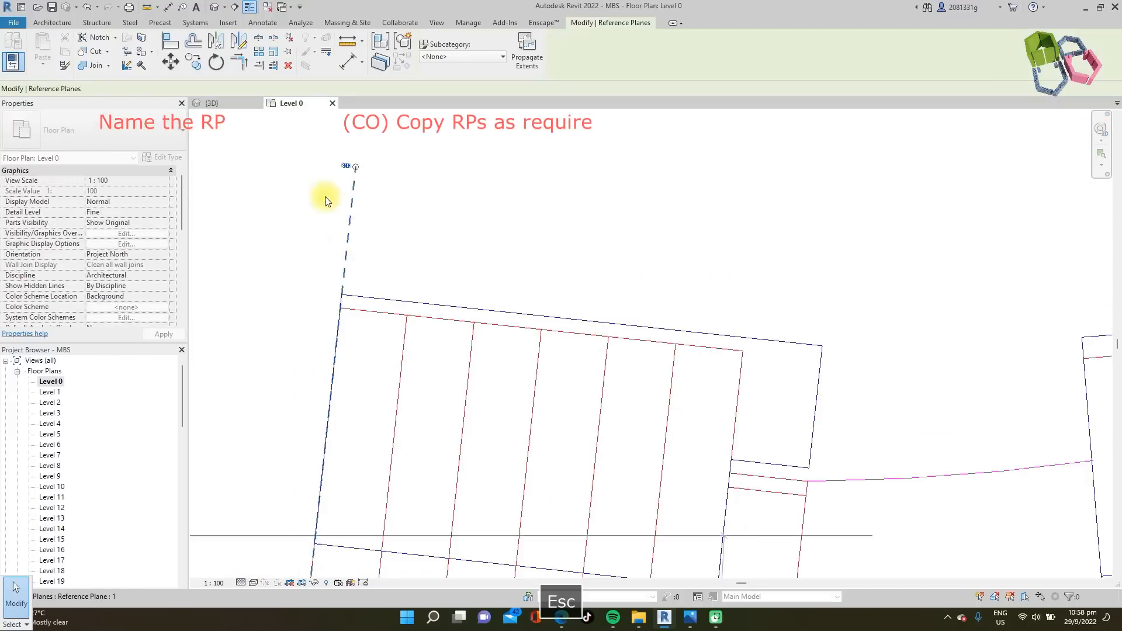
pyautogui.press('c')
pyautogui.press('o')
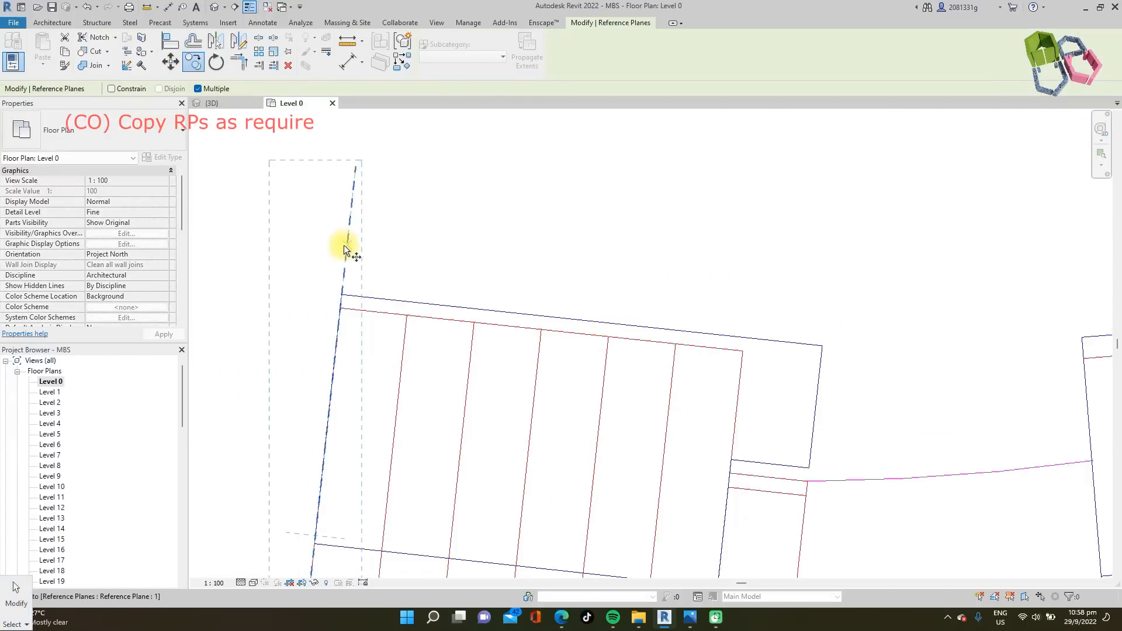
pyautogui.click(341, 332)
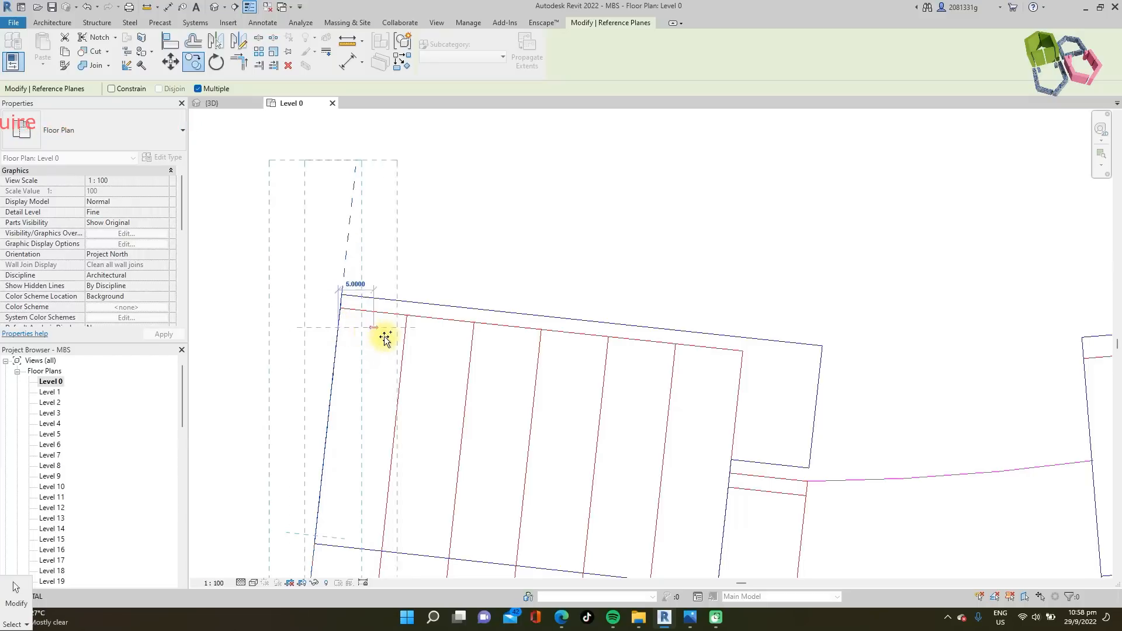
pyautogui.click(468, 349)
pyautogui.click(533, 363)
pyautogui.click(603, 374)
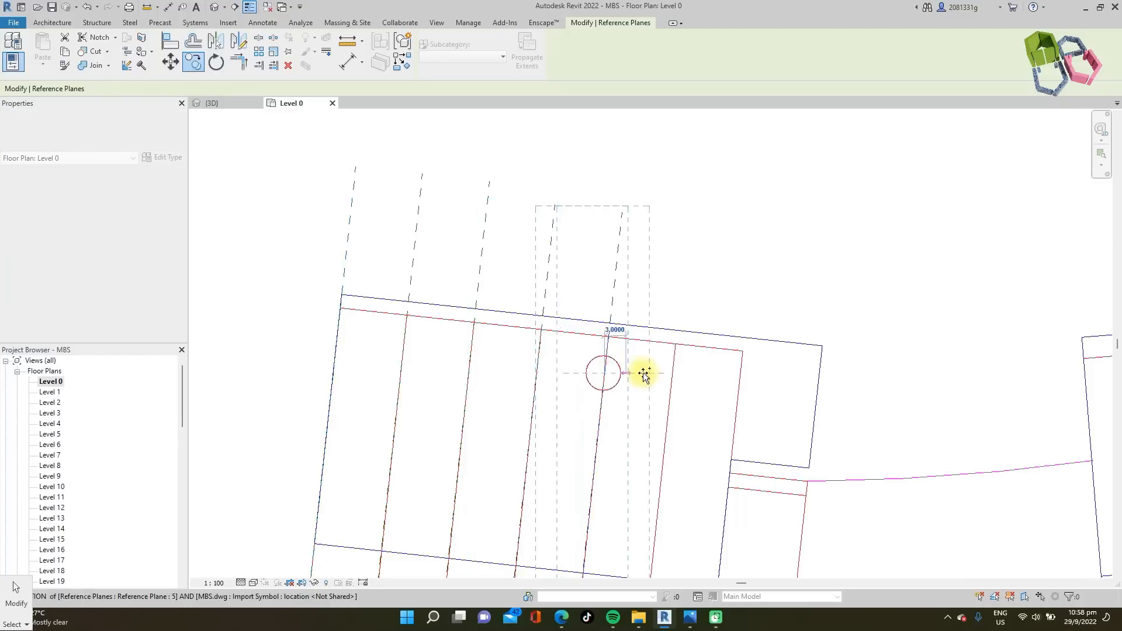
pyautogui.click(672, 381)
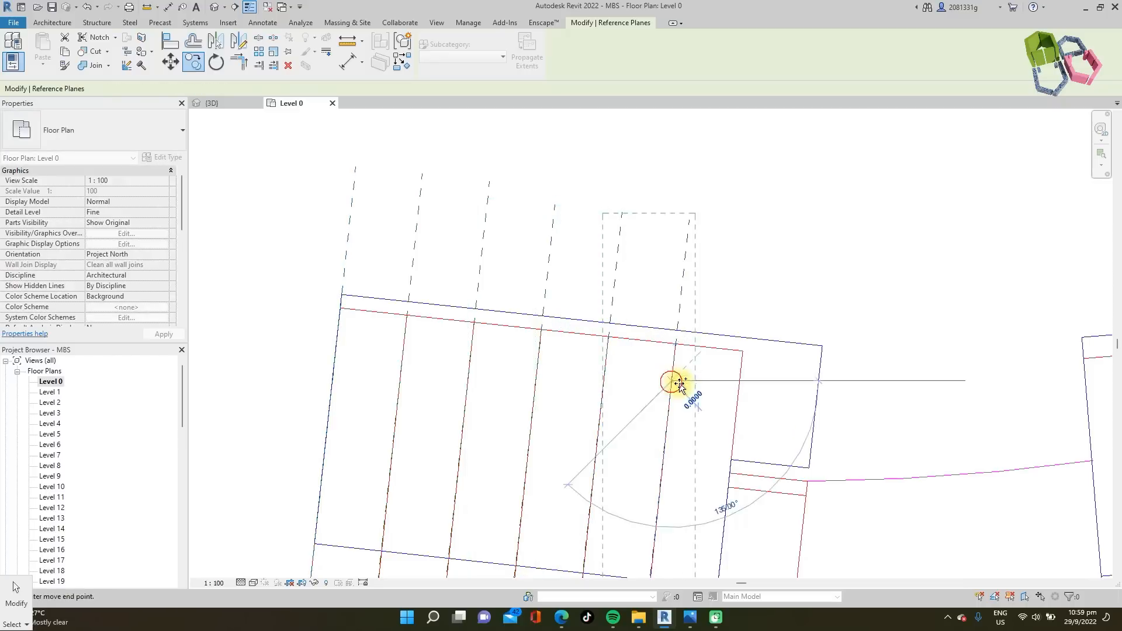
pyautogui.click(738, 394)
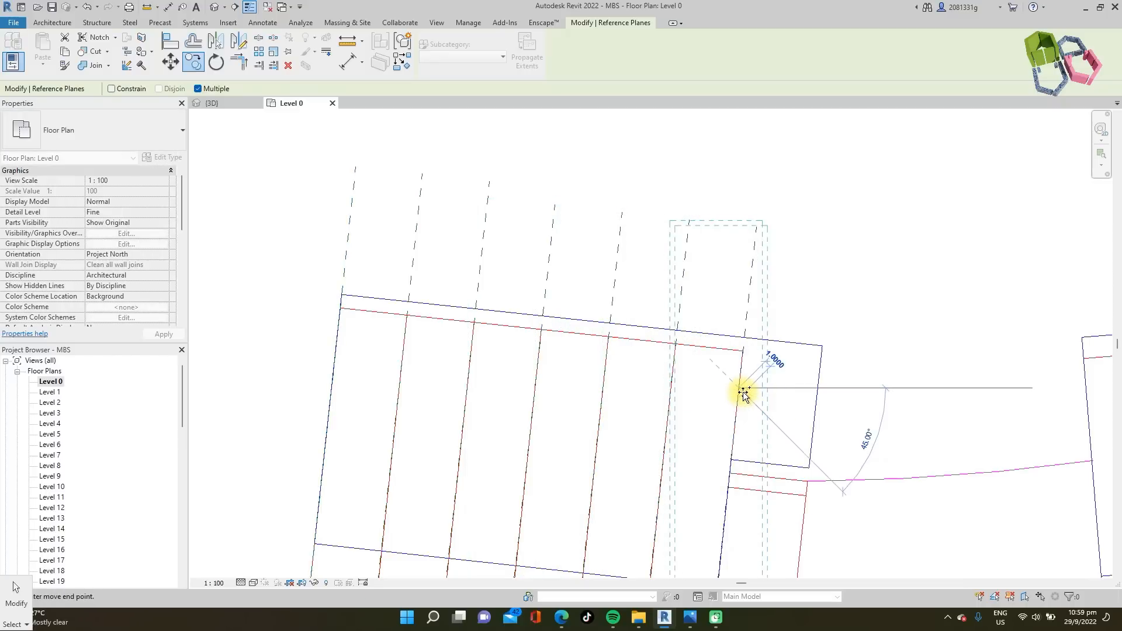
pyautogui.click(817, 401)
pyautogui.press('Escape')
pyautogui.press('Escape')
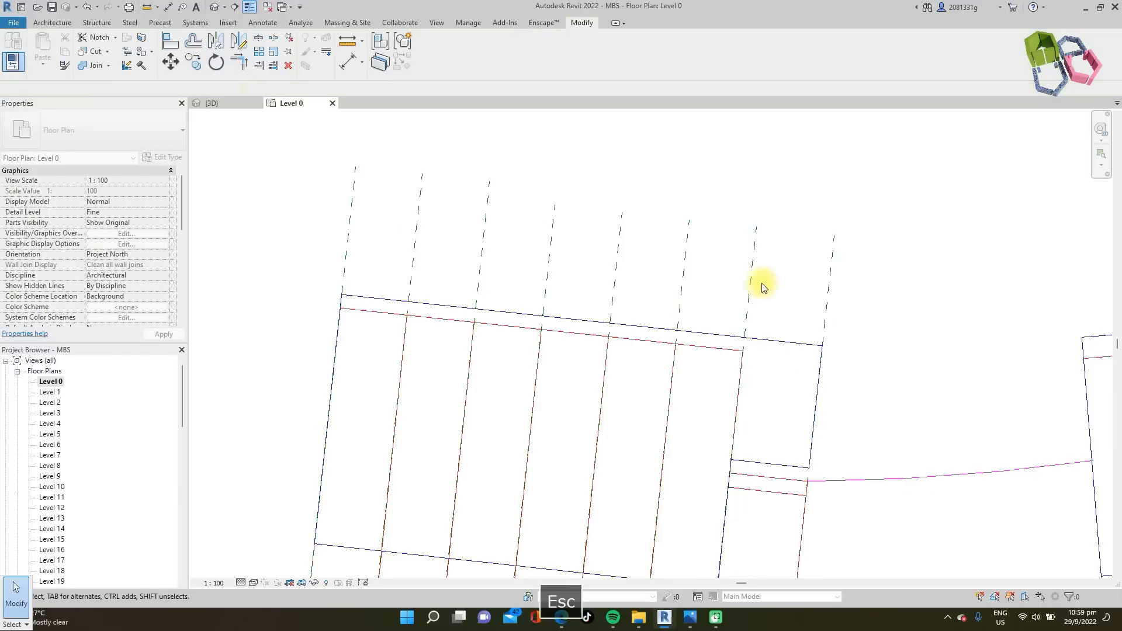
# - Place a continuous aligned dimension string across the six inner reference planes above the first tower
pyautogui.click(830, 251)
pyautogui.press('d')
pyautogui.press('i')
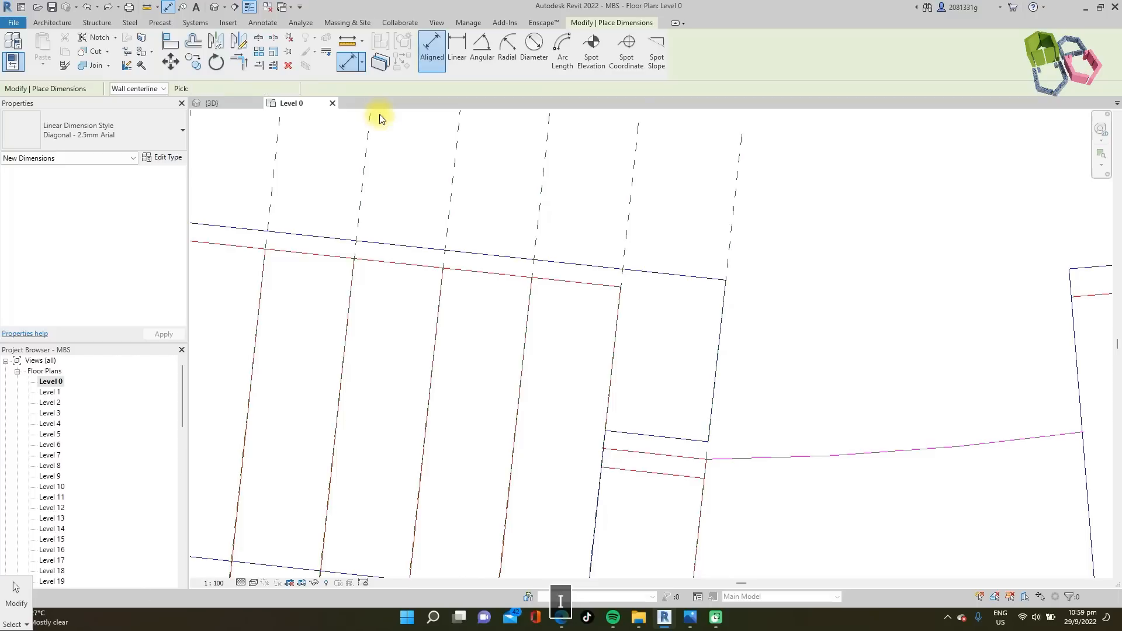
pyautogui.click(635, 221)
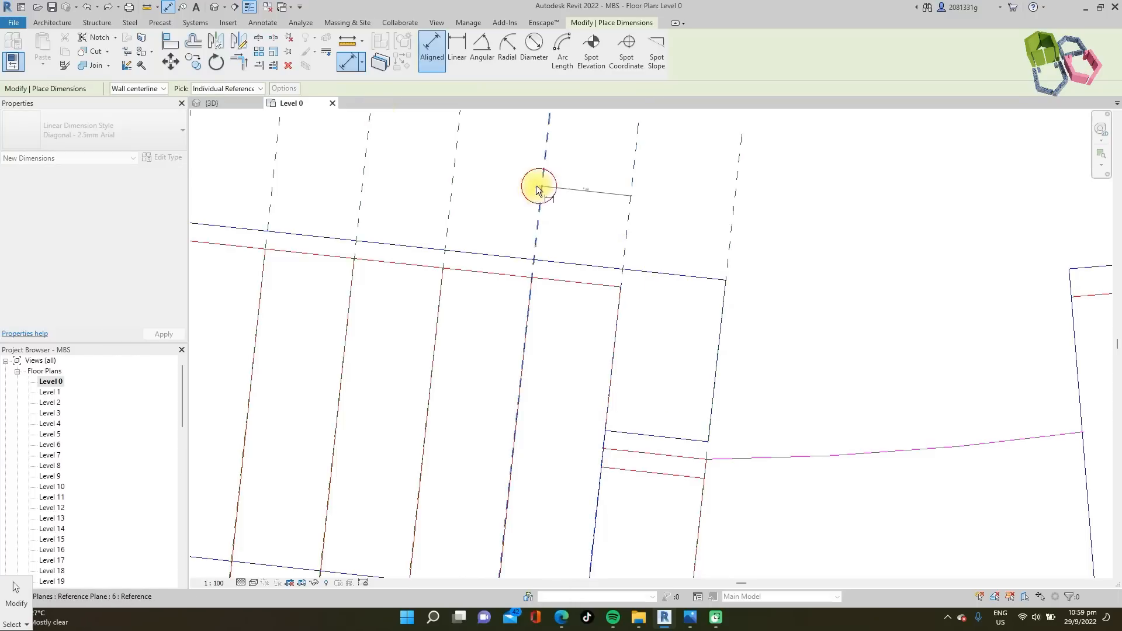
pyautogui.scroll(-3, 656, 230)
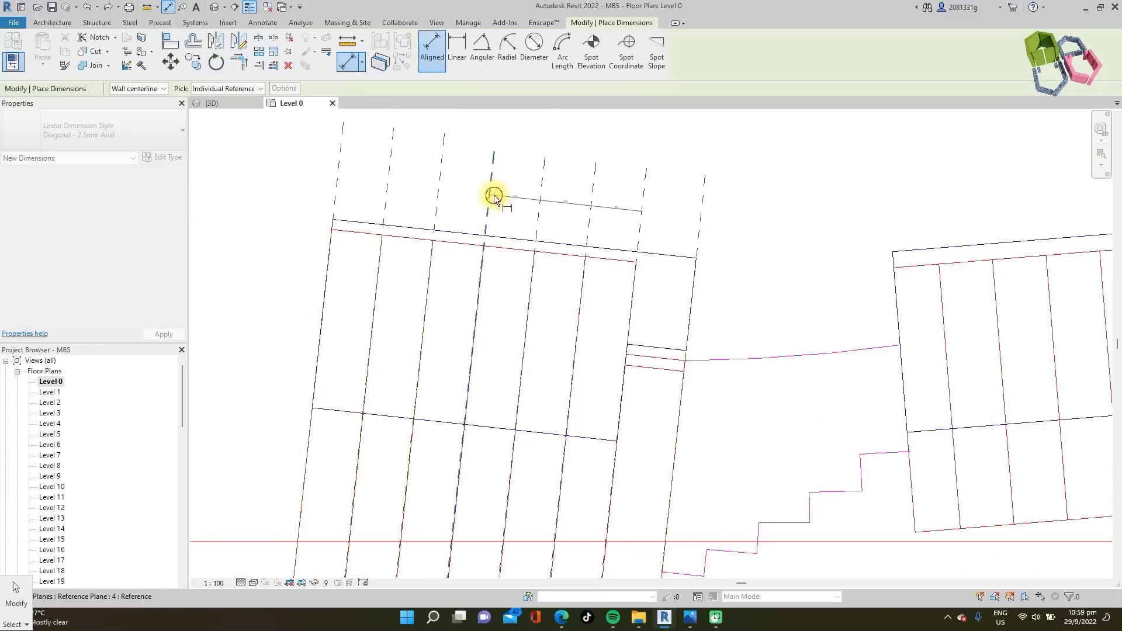
pyautogui.click(390, 189)
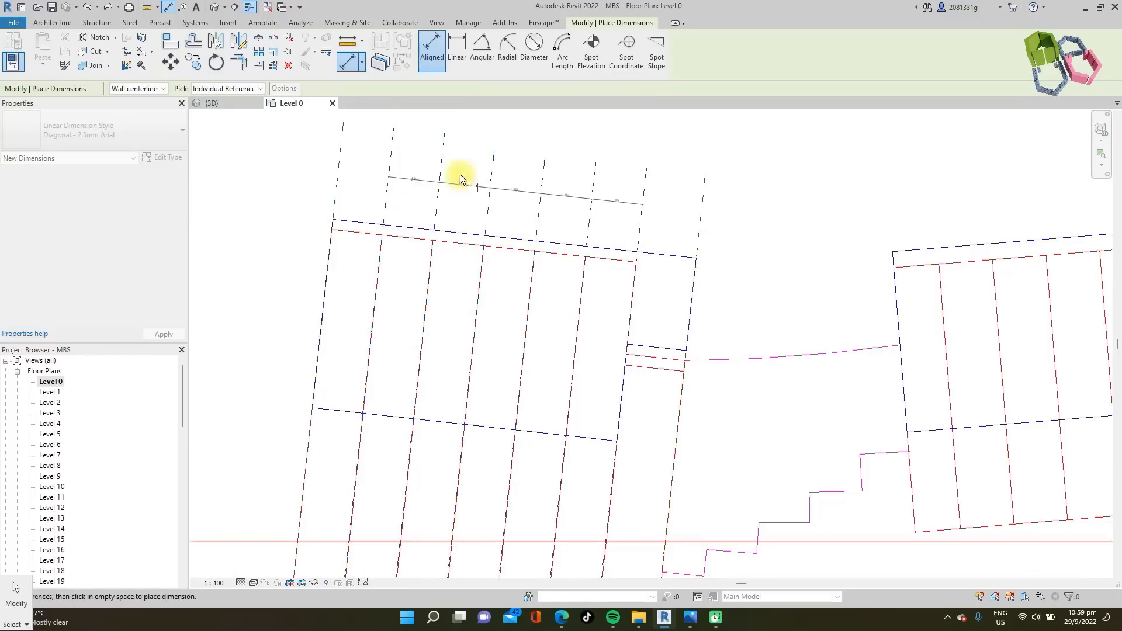
pyautogui.scroll(2, 481, 176)
pyautogui.click(478, 180)
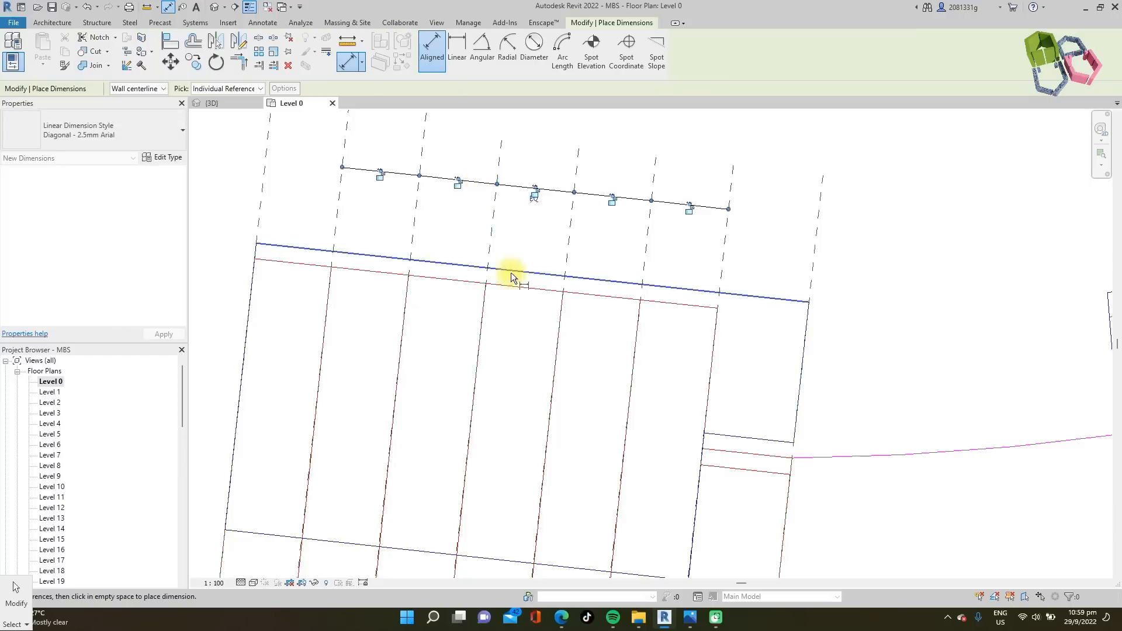
# - Set the Level 0 view scale to 1:500 so the dimension text is readable
pyautogui.click(214, 584)
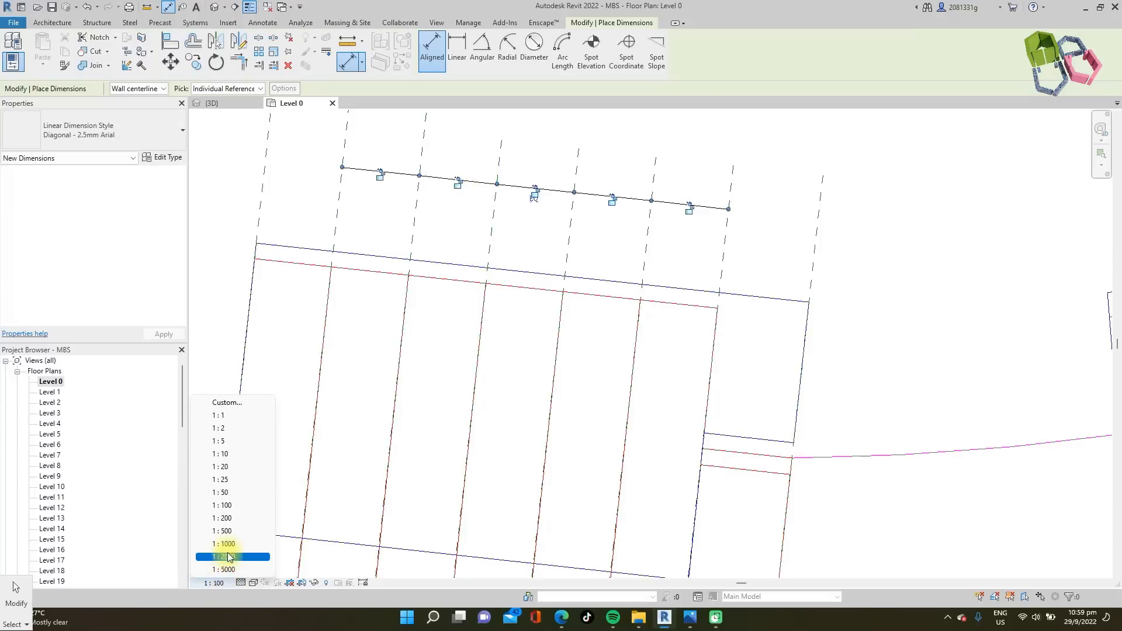
pyautogui.click(234, 531)
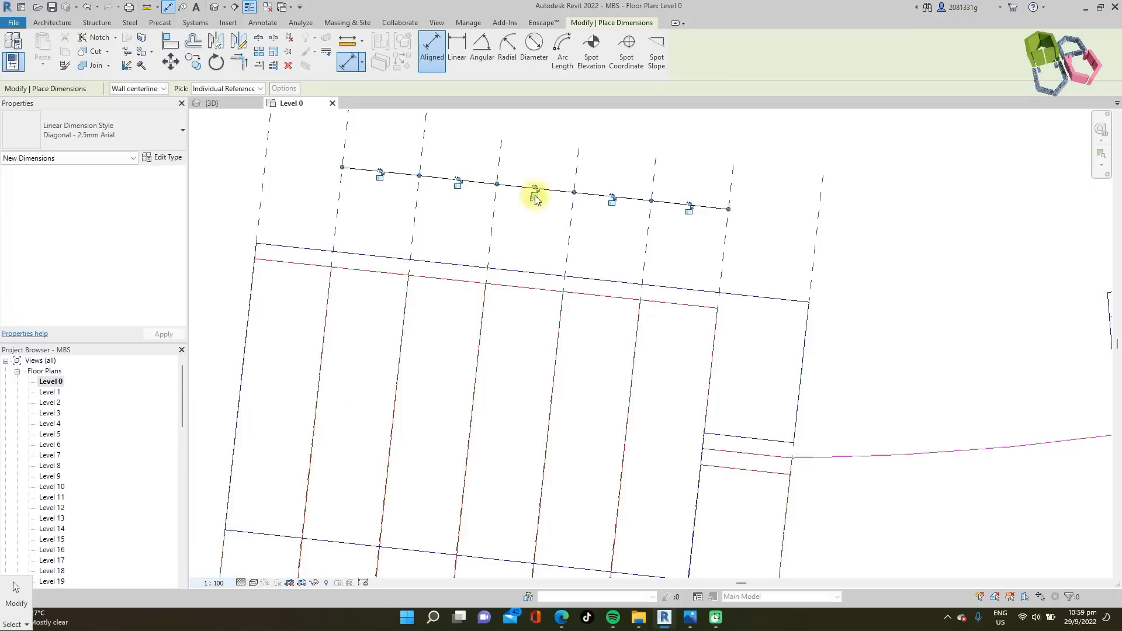
pyautogui.scroll(2, 535, 193)
pyautogui.press('Escape')
pyautogui.scroll(-1, 564, 231)
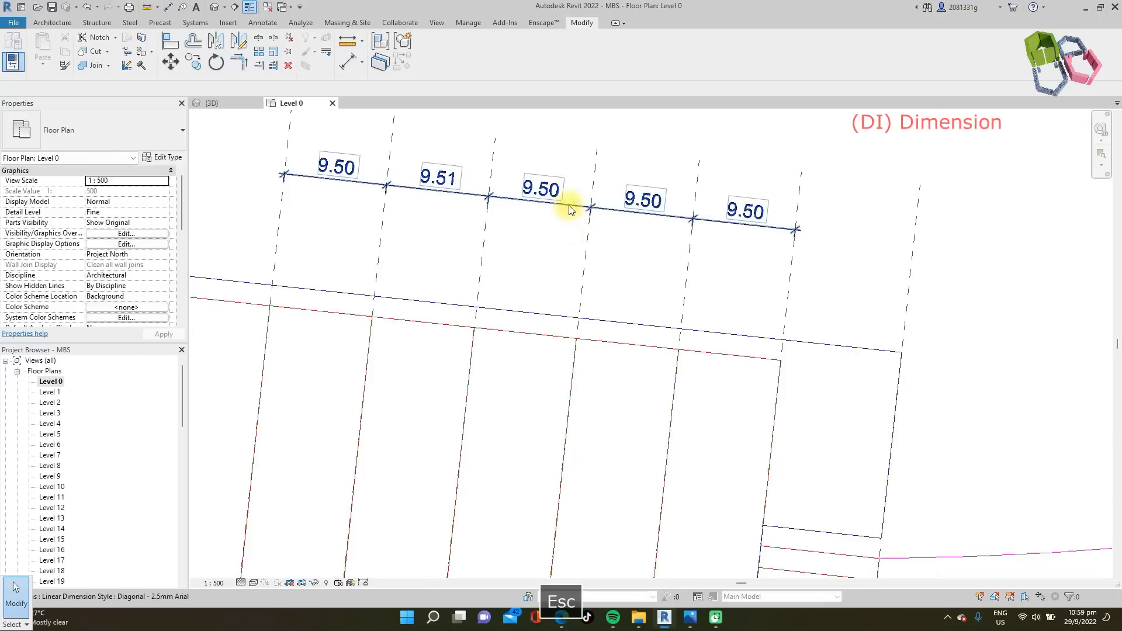
# - Apply the equality constraint to the dimension string across the inner reference planes
pyautogui.click(570, 205)
pyautogui.click(532, 271)
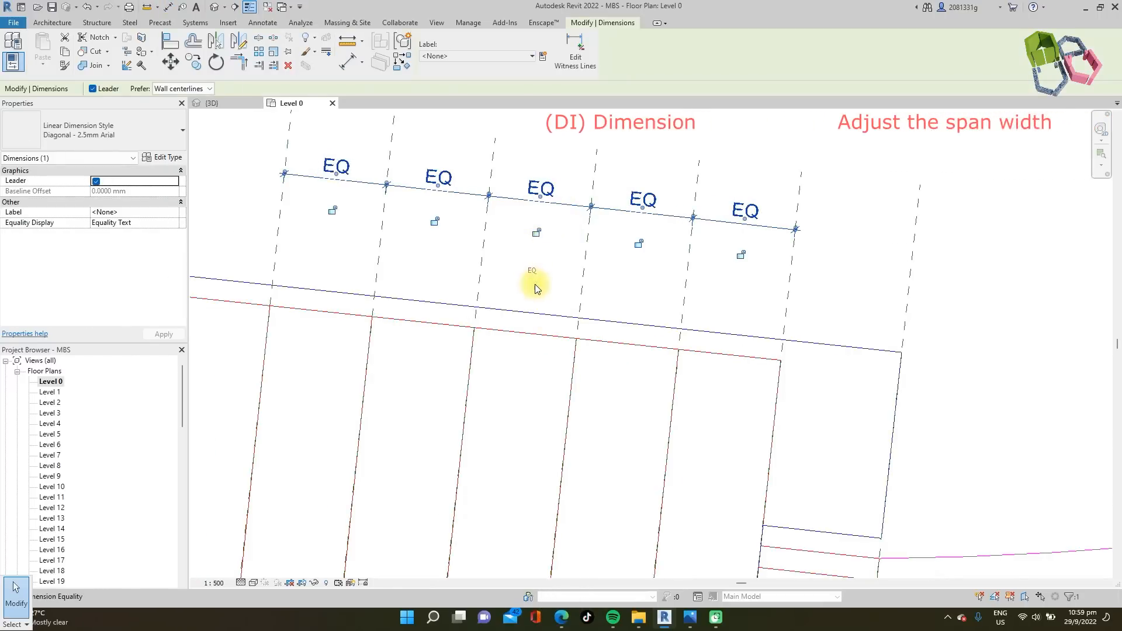
pyautogui.scroll(-2, 535, 274)
pyautogui.press('Escape')
# - Add a separate aligned dimension to the last equal span, between reference planes 6 and 7
pyautogui.press('d')
pyautogui.press('i')
pyautogui.click(642, 217)
pyautogui.click(709, 222)
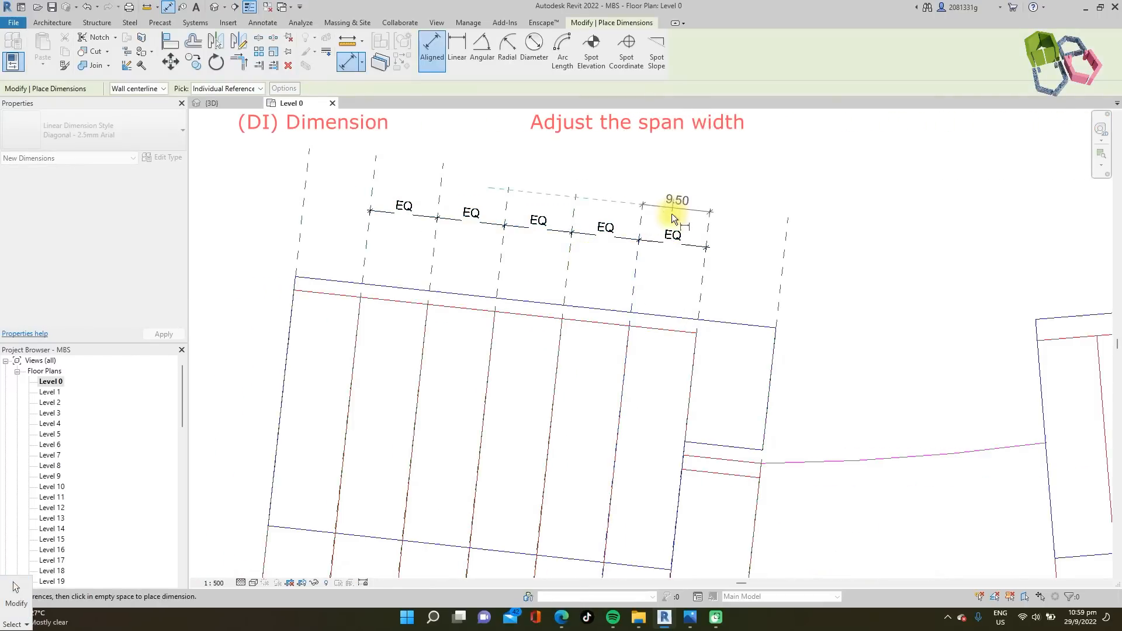
pyautogui.click(692, 222)
pyautogui.press('Escape')
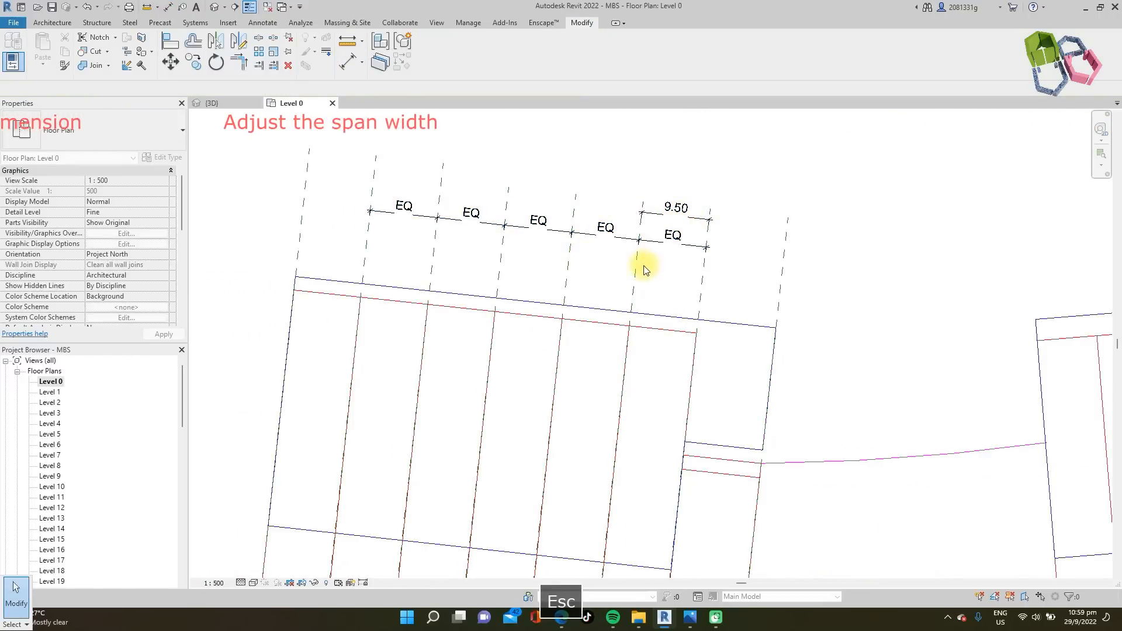
# - Set the span between reference planes 6 and 7 to 10.2 by moving plane 6
pyautogui.click(665, 213)
pyautogui.click(676, 211)
pyautogui.write('10.2')
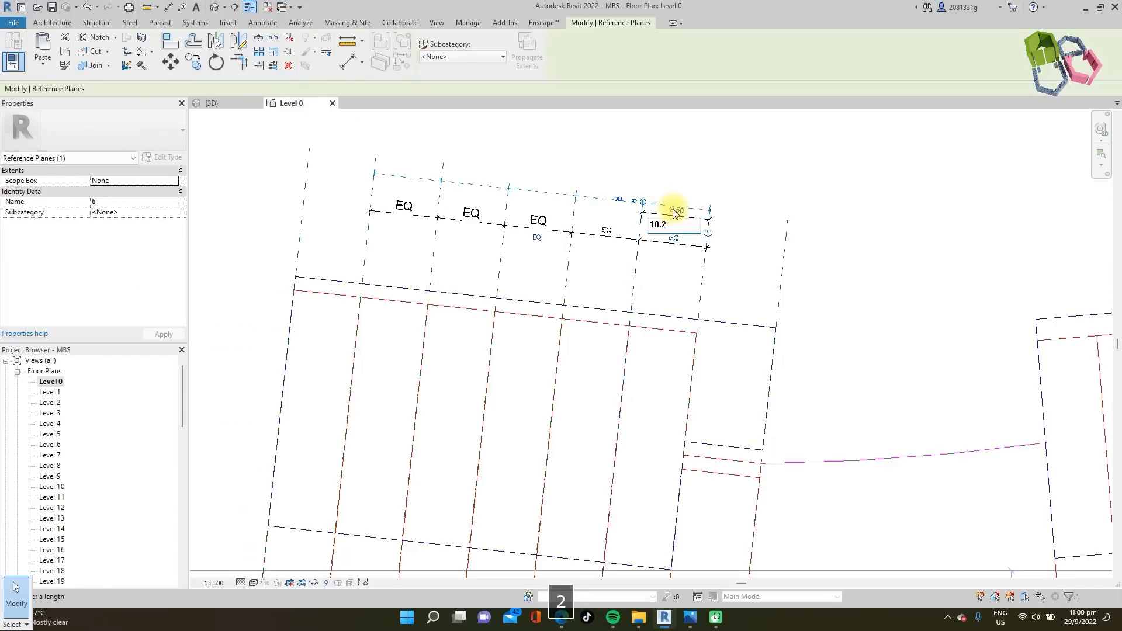
pyautogui.write('5')
pyautogui.press('BackSpace')
pyautogui.press('Return')
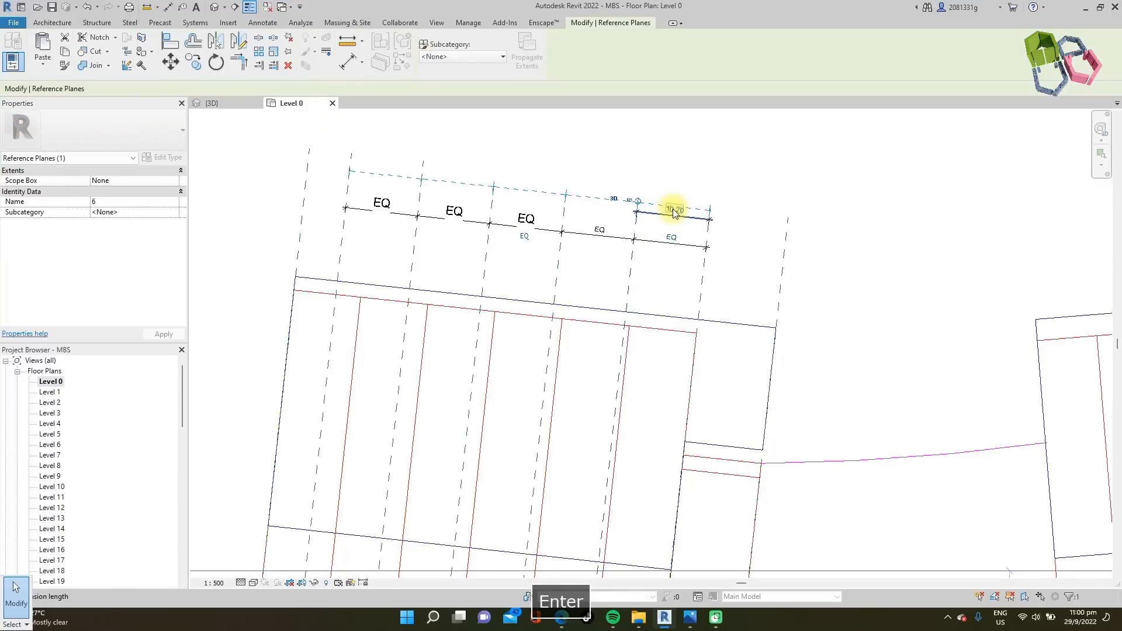
pyautogui.press('Escape')
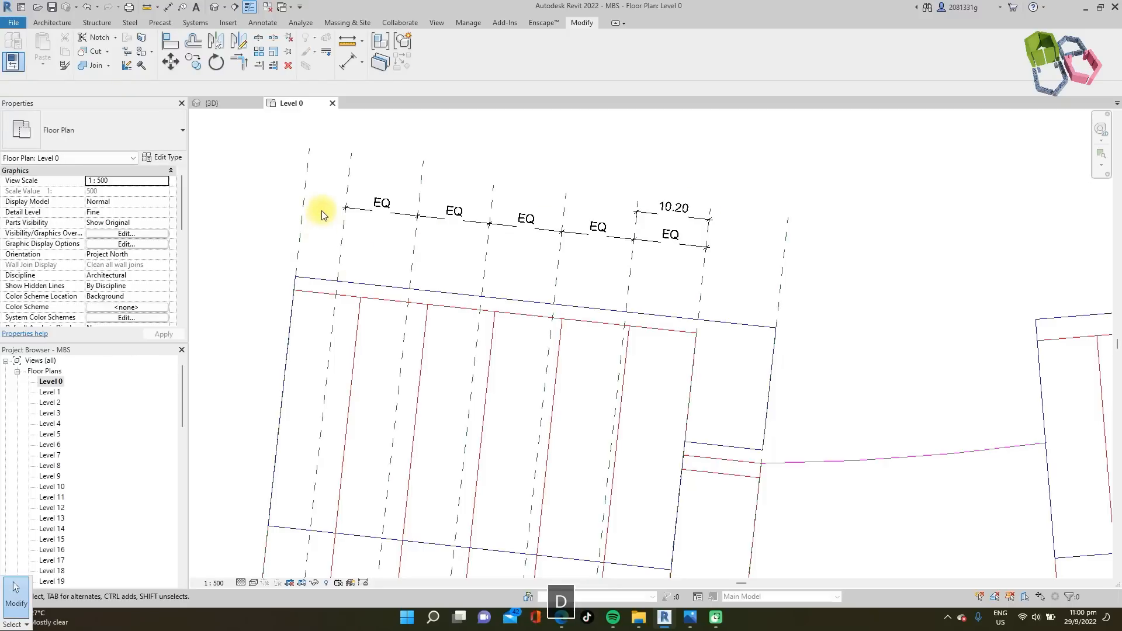
# - Dimension the end span between reference planes 1 and 2 of the first tower
pyautogui.press('d')
pyautogui.press('i')
pyautogui.click(306, 170)
pyautogui.click(331, 184)
pyautogui.scroll(2, 324, 201)
pyautogui.scroll(-4, 331, 200)
pyautogui.press('Escape')
pyautogui.scroll(-2, 450, 202)
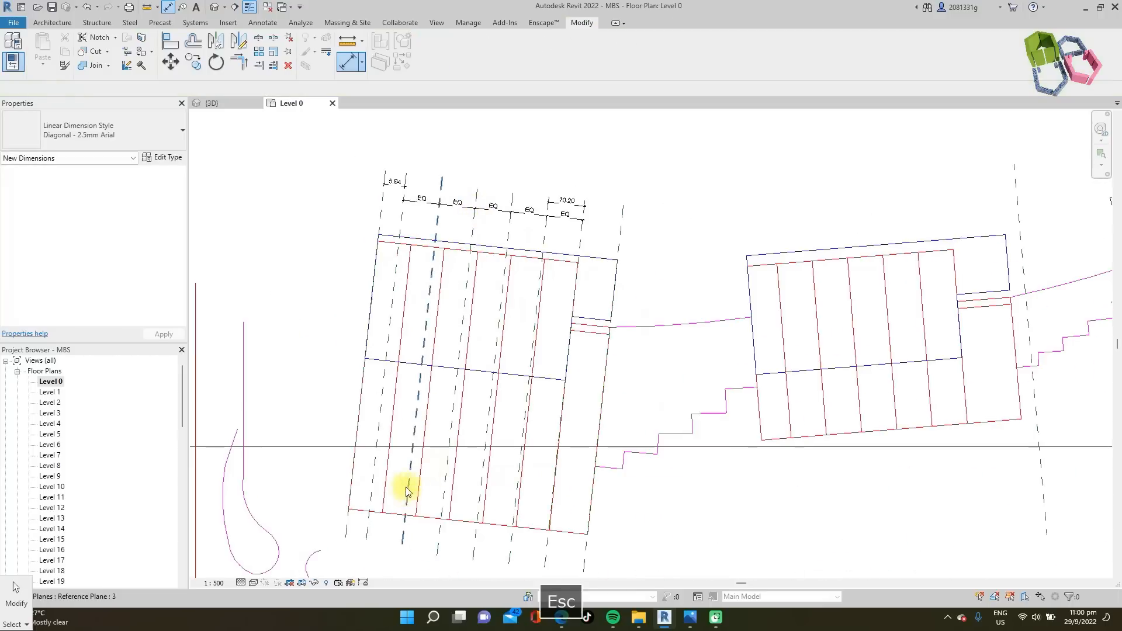
pyautogui.press('Escape')
# - Select the first tower's mass in the 3D view and open it for in-place editing
pyautogui.click(466, 243)
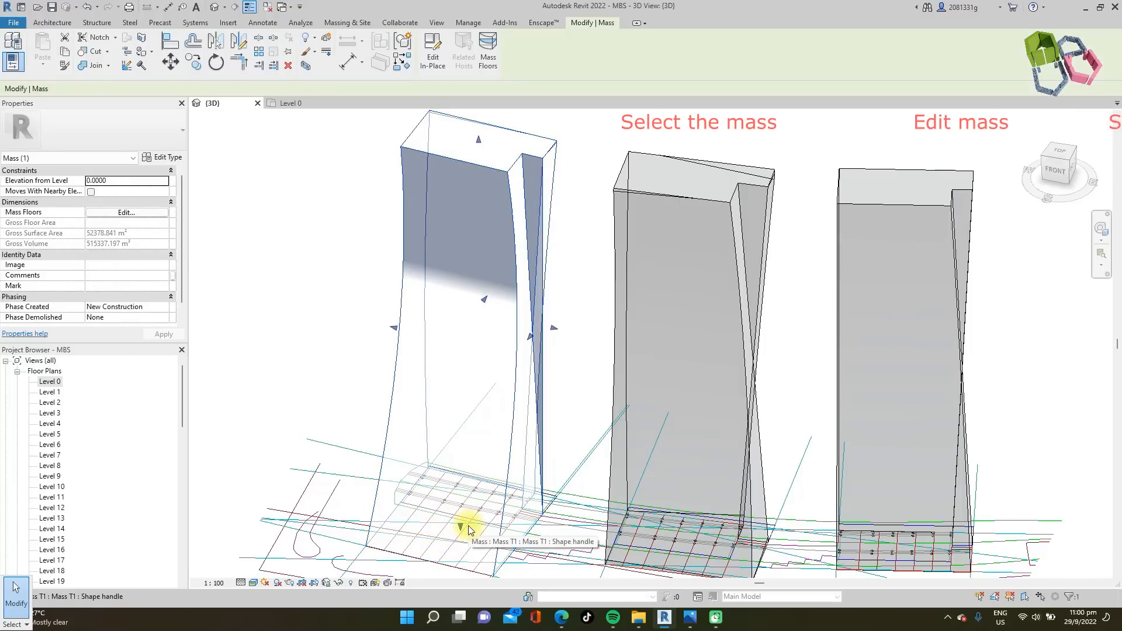
pyautogui.click(433, 50)
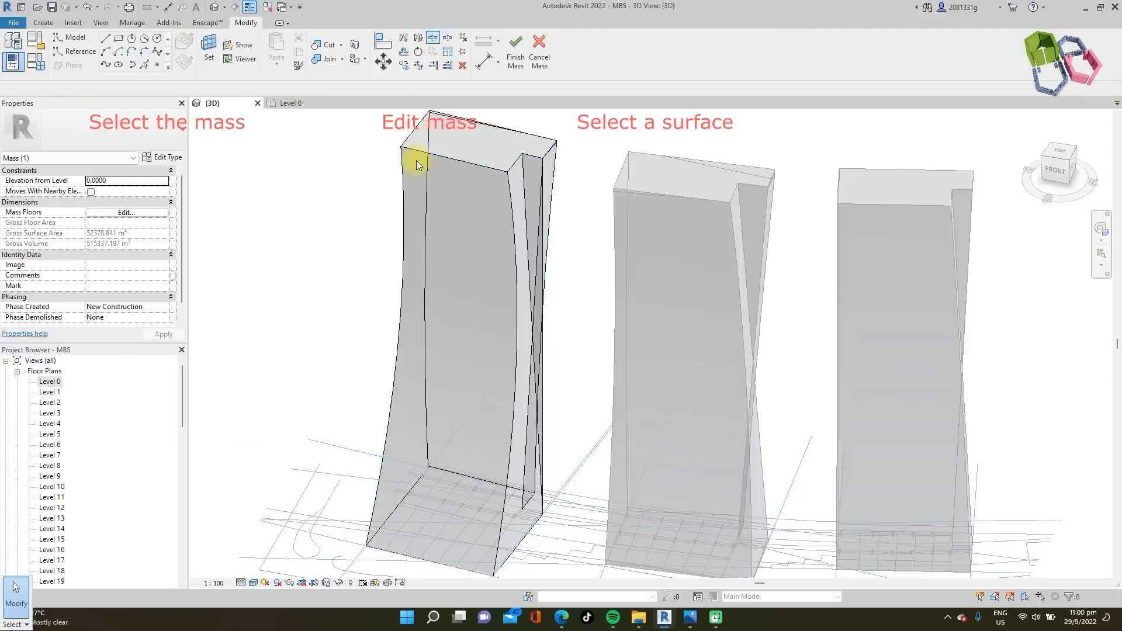
# - Divide the front curved surface of the tower mass and set its V grid number to 2
pyautogui.click(445, 203)
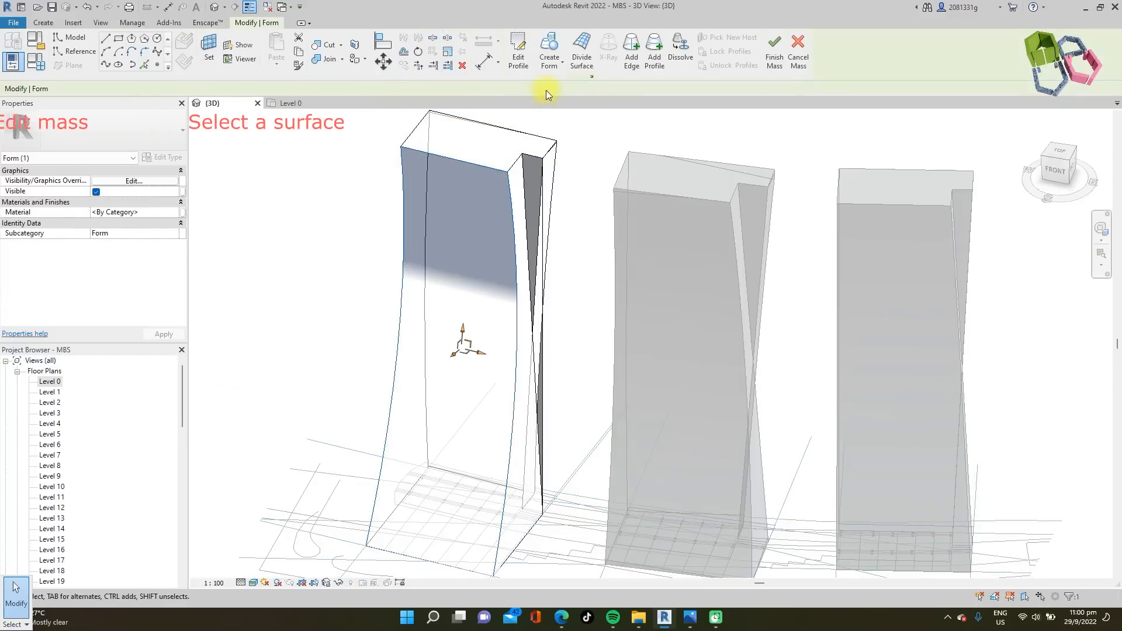
pyautogui.click(582, 57)
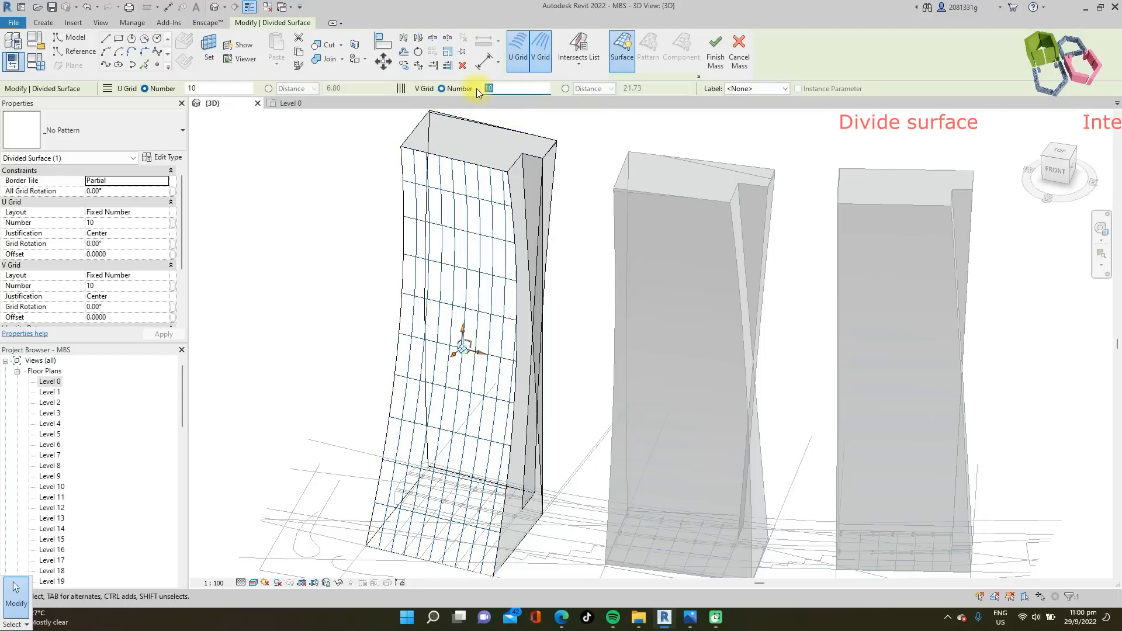
pyautogui.write('2')
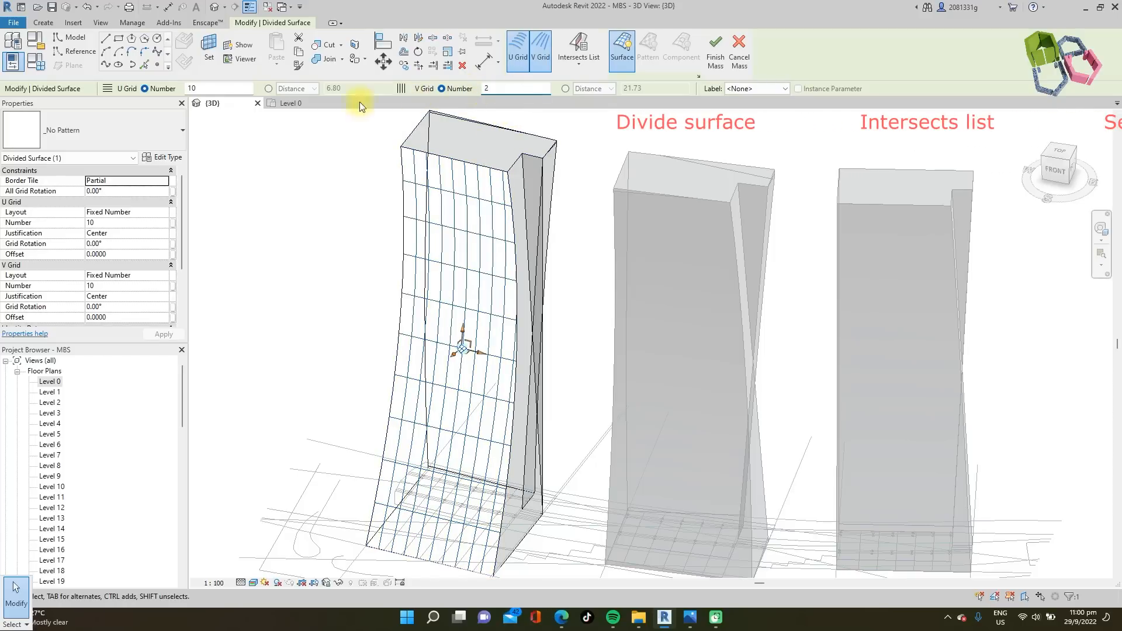
pyautogui.press('Return')
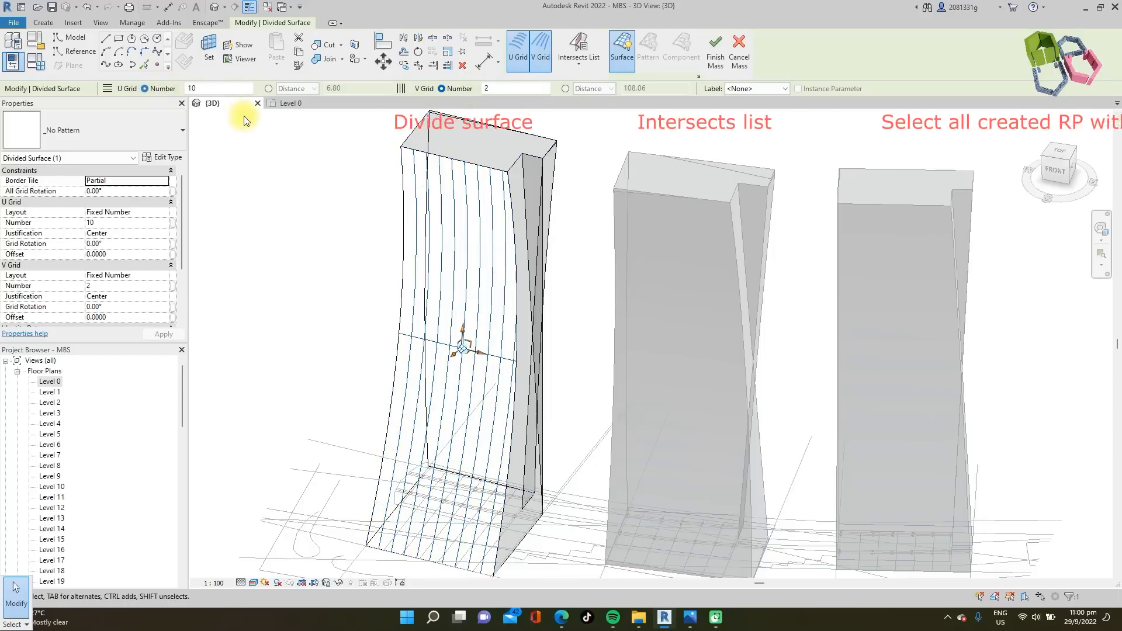
# - Intersect the divided surface with the named reference planes using Intersects List
pyautogui.click(580, 63)
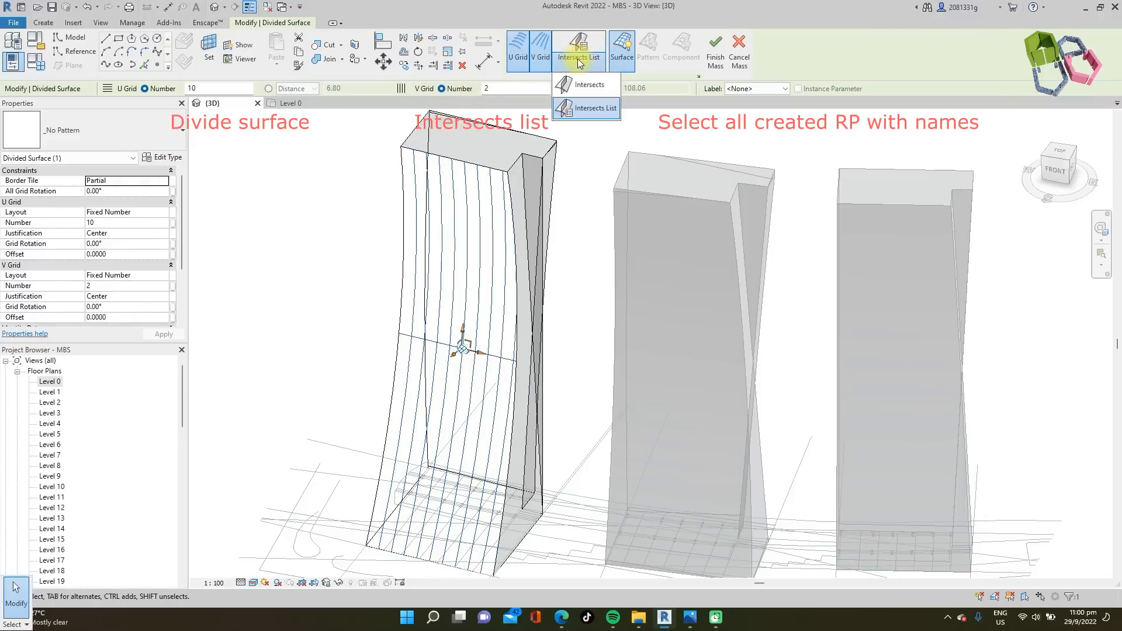
pyautogui.click(585, 108)
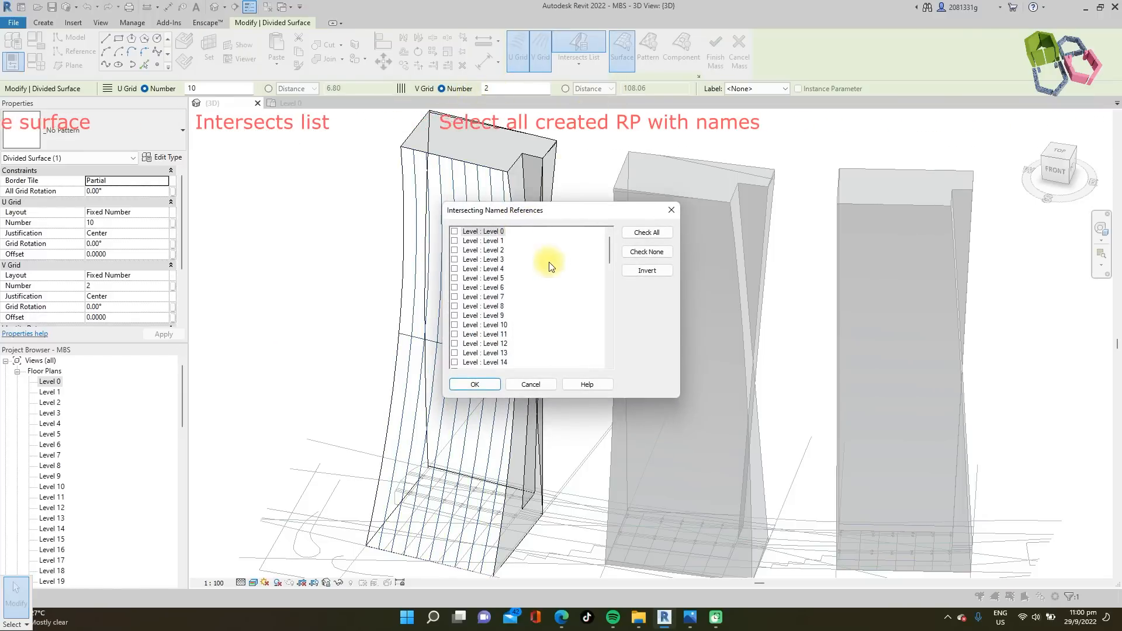
pyautogui.moveTo(608, 253); pyautogui.dragTo(599, 352)
pyautogui.click(455, 269)
pyautogui.click(455, 278)
pyautogui.click(455, 287)
pyautogui.click(455, 297)
pyautogui.click(455, 307)
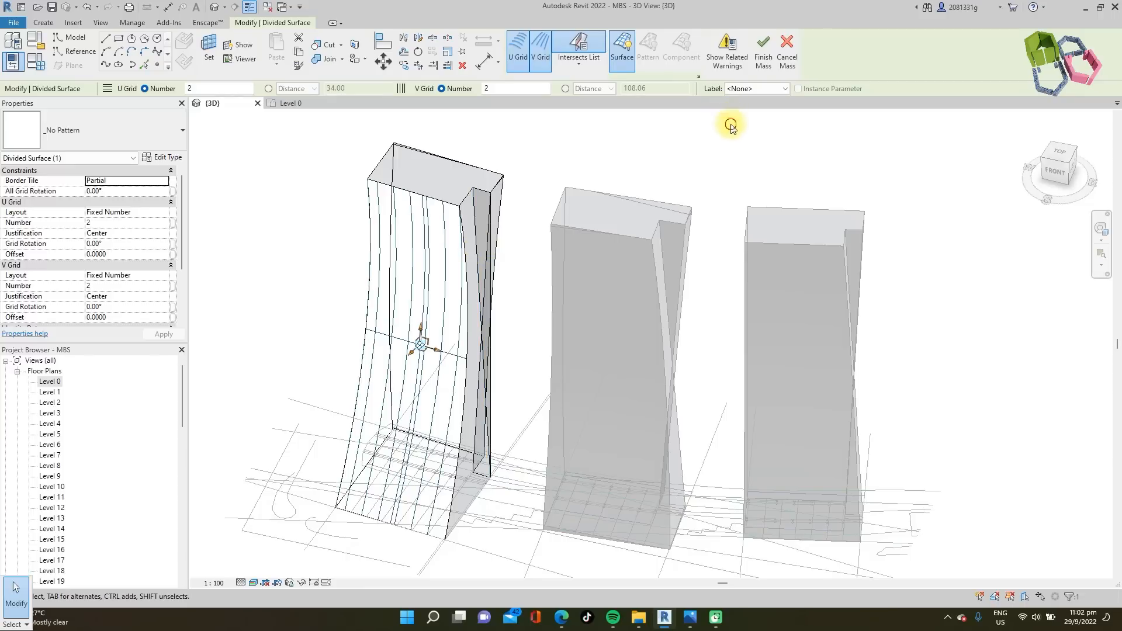
pyautogui.click(731, 125)
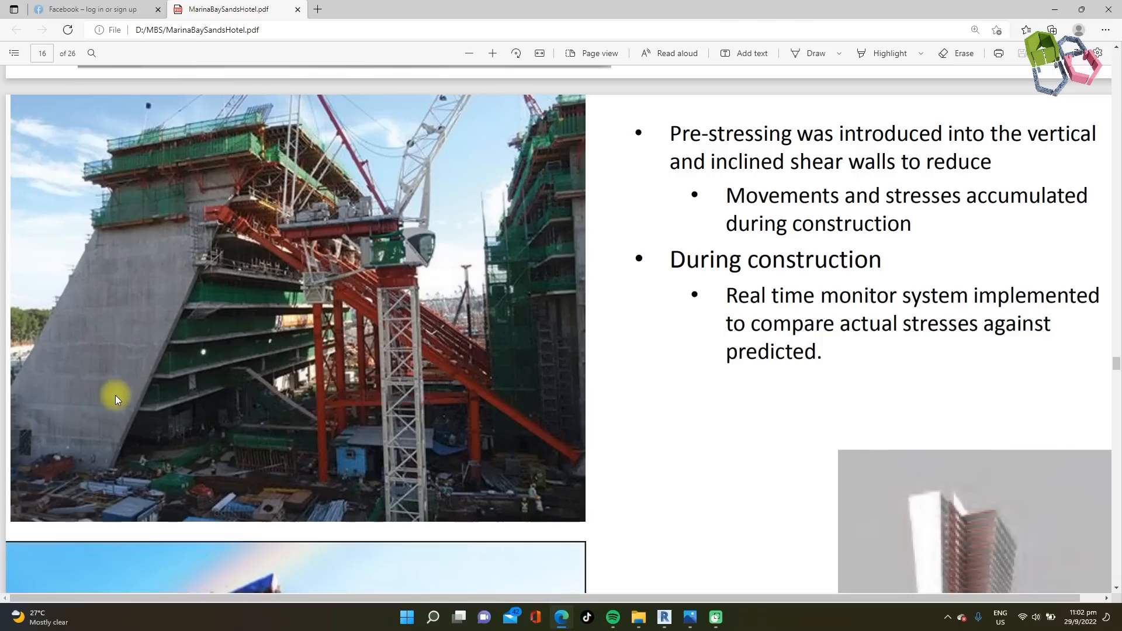
# - Examine the curved shear wall photos on page 16 of MarinaBaySandsHotel.pdf
pyautogui.scroll(-20, 341, 214)
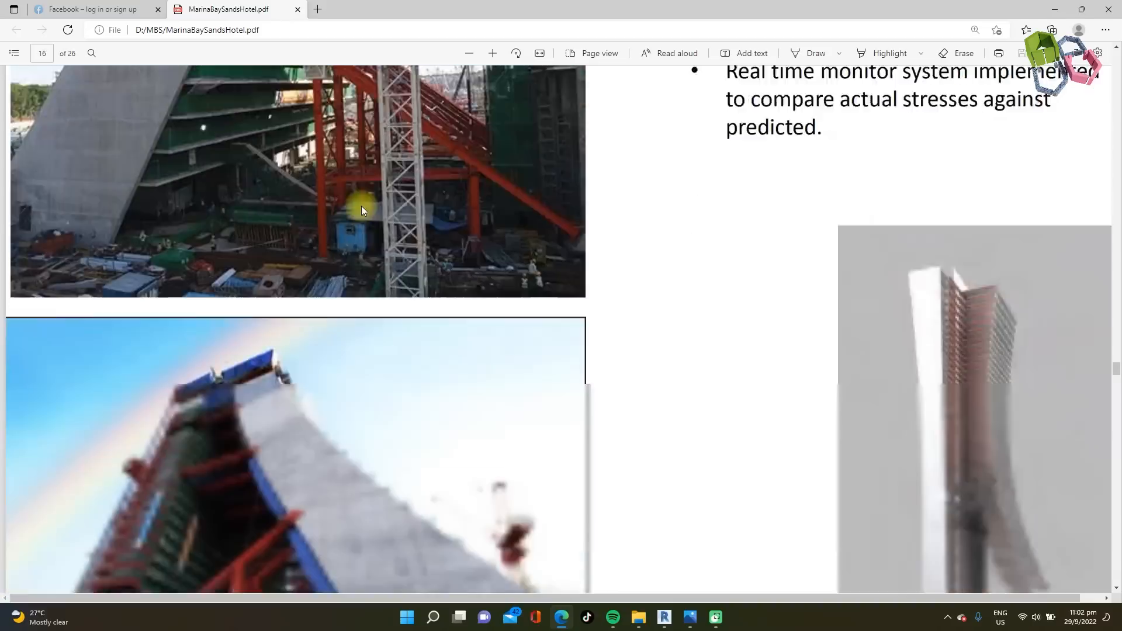
pyautogui.scroll(5, 489, 246)
pyautogui.scroll(8, 489, 246)
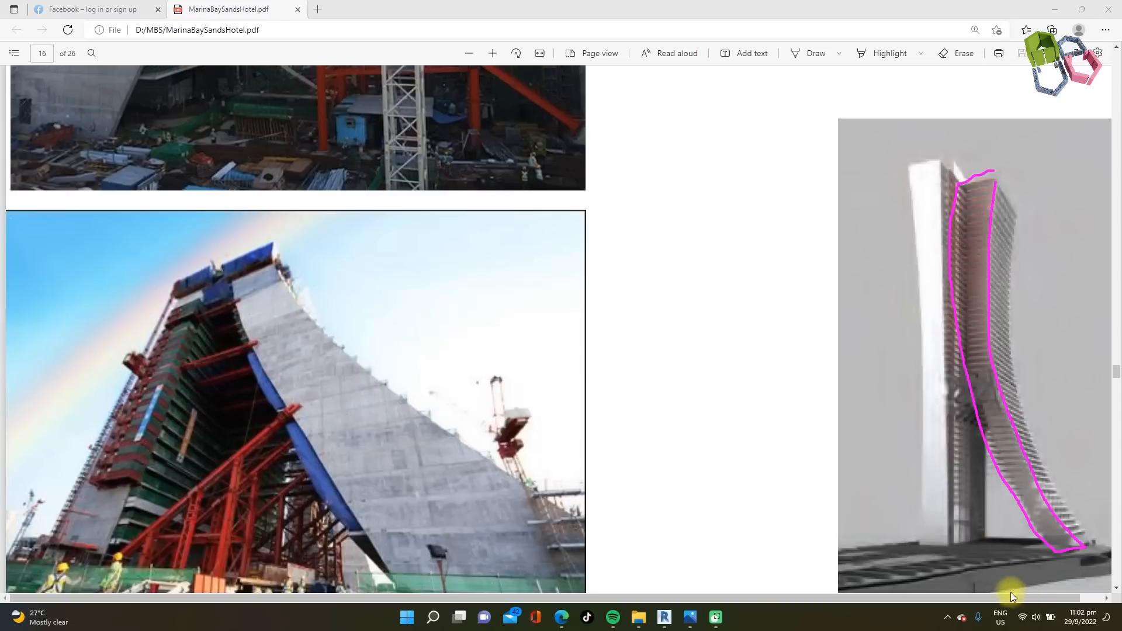
# - Switch to Revit and create a new family from the Metric Generic Model Adaptive template
pyautogui.click(664, 618)
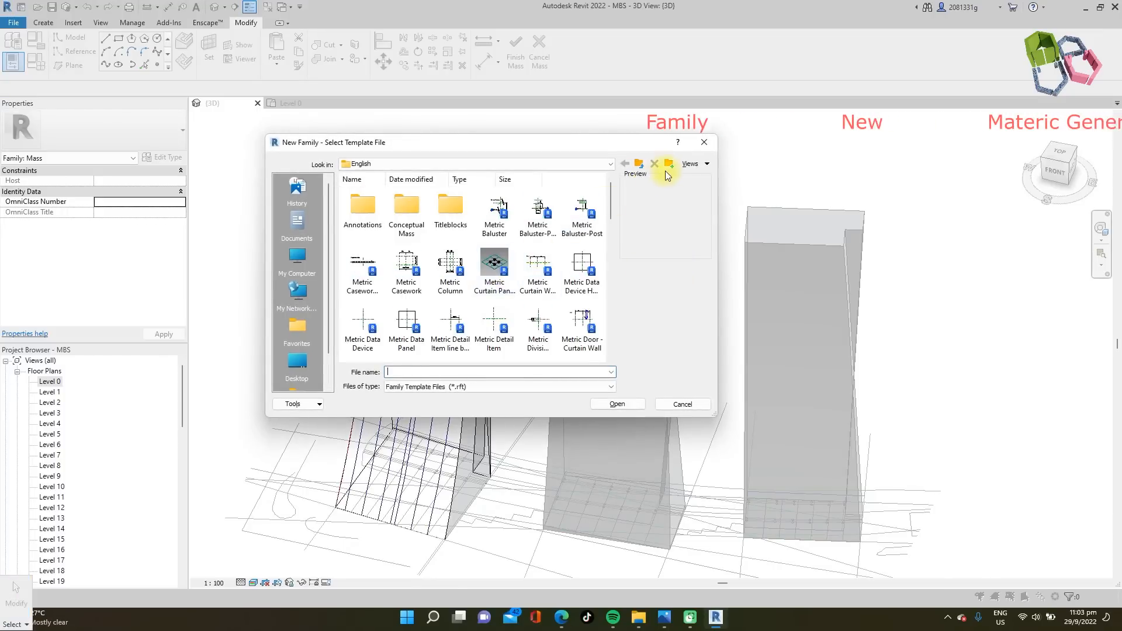
pyautogui.click(570, 195)
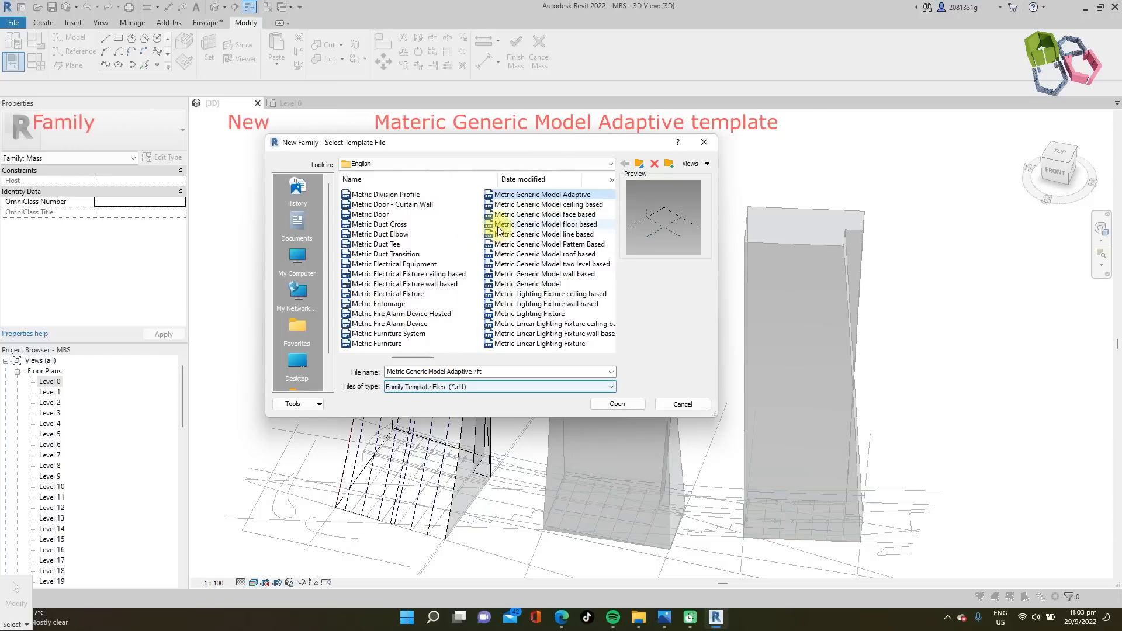
pyautogui.click(623, 405)
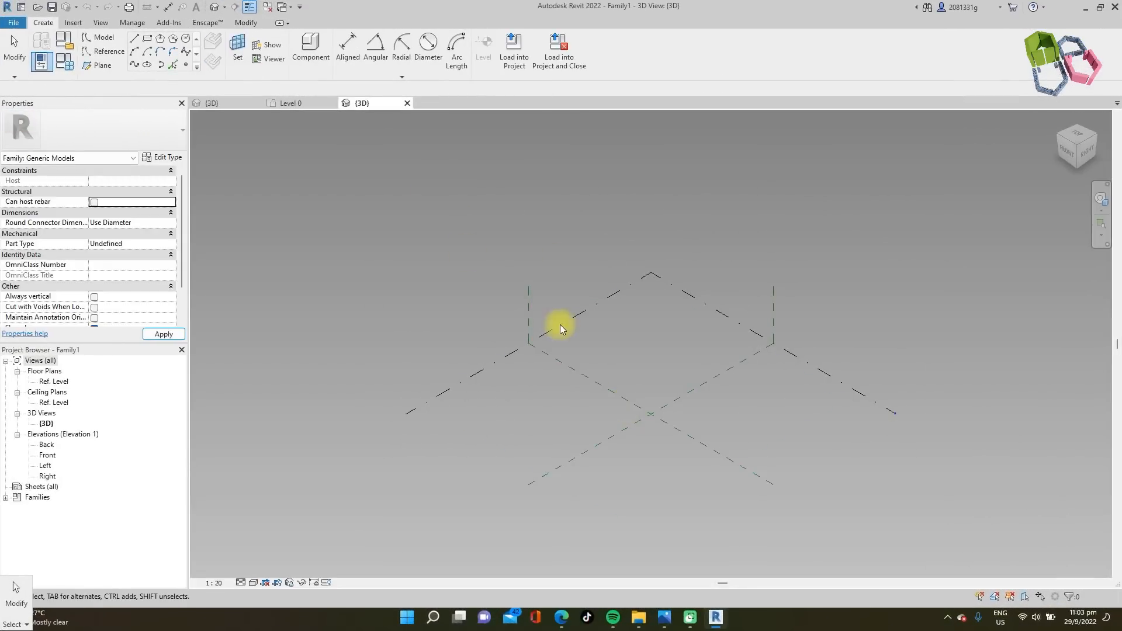
pyautogui.scroll(-1, 562, 320)
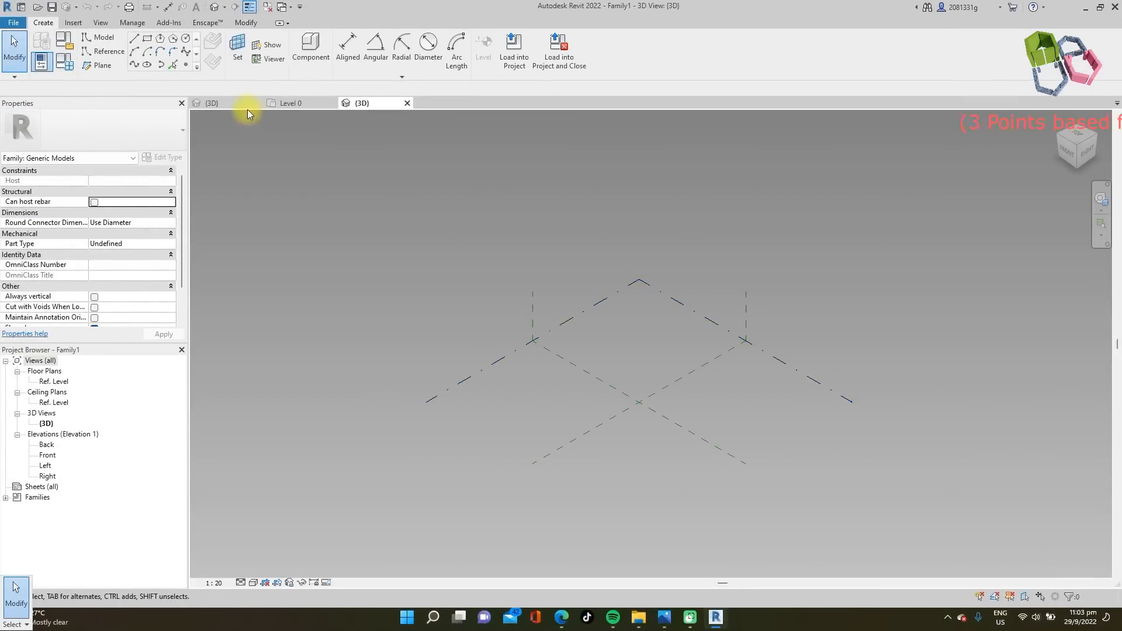
# - Inspect the divided surface in the MBS 3D view and return to the new family's 3D view
pyautogui.click(231, 104)
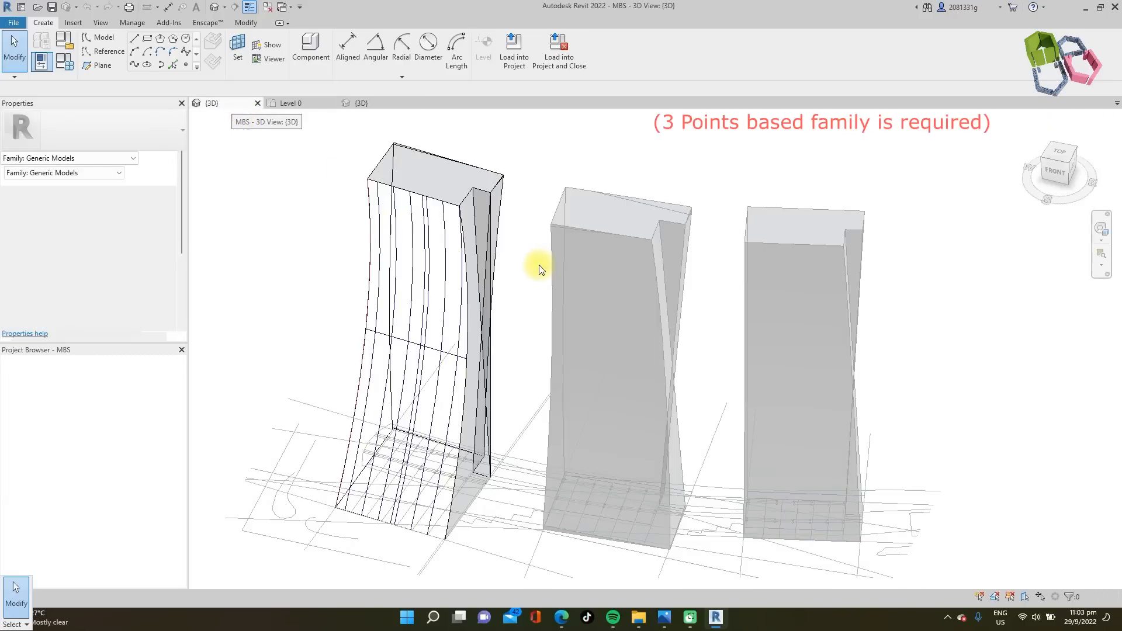
pyautogui.click(431, 468)
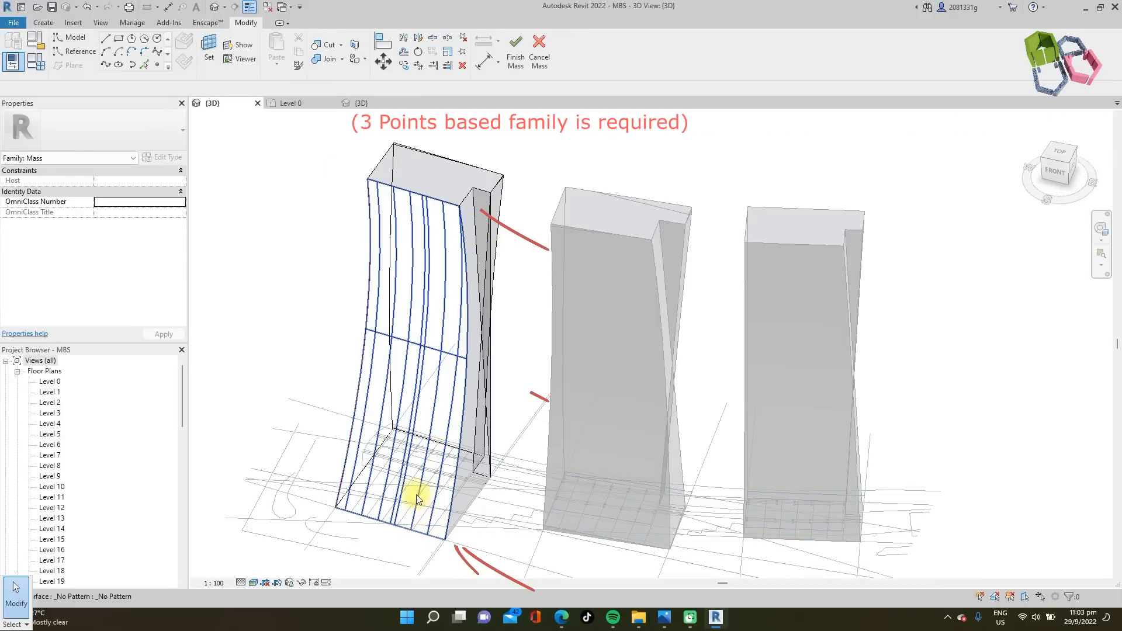
pyautogui.click(363, 103)
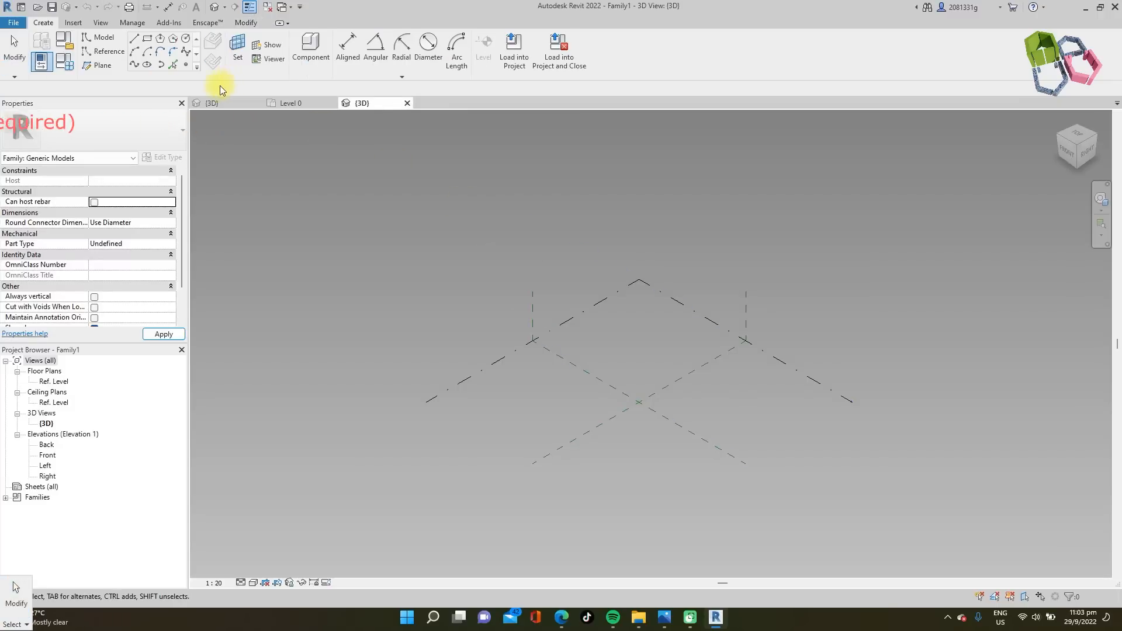
# - Place three reference points on the Ref. Level plane, running from its front corner area to the back
pyautogui.click(539, 429)
pyautogui.click(581, 381)
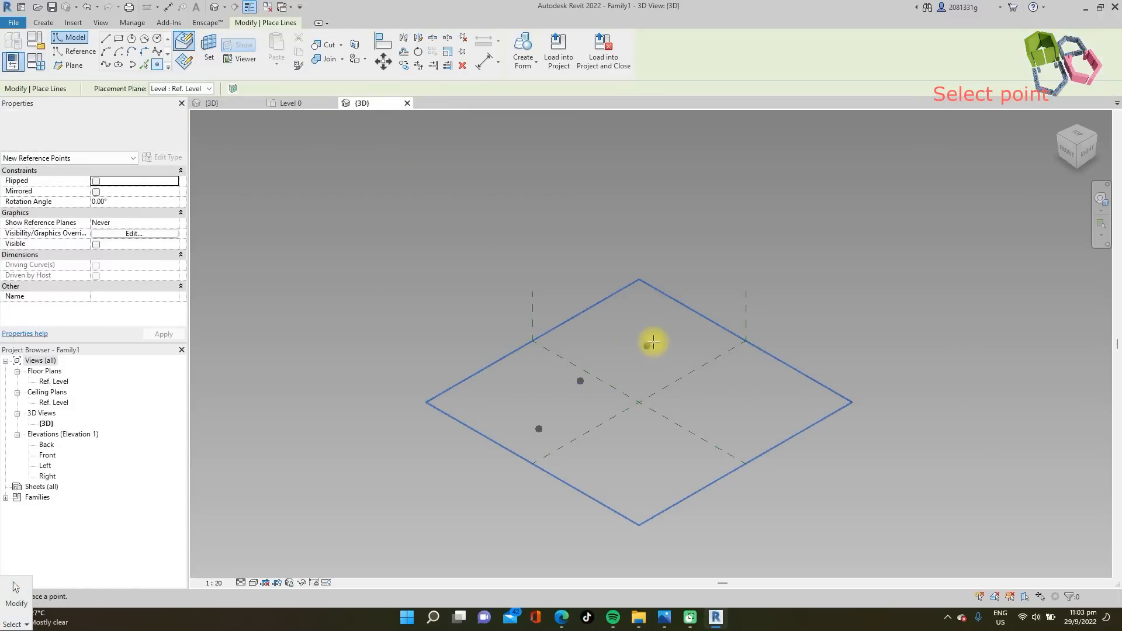
pyautogui.click(662, 332)
pyautogui.click(668, 328)
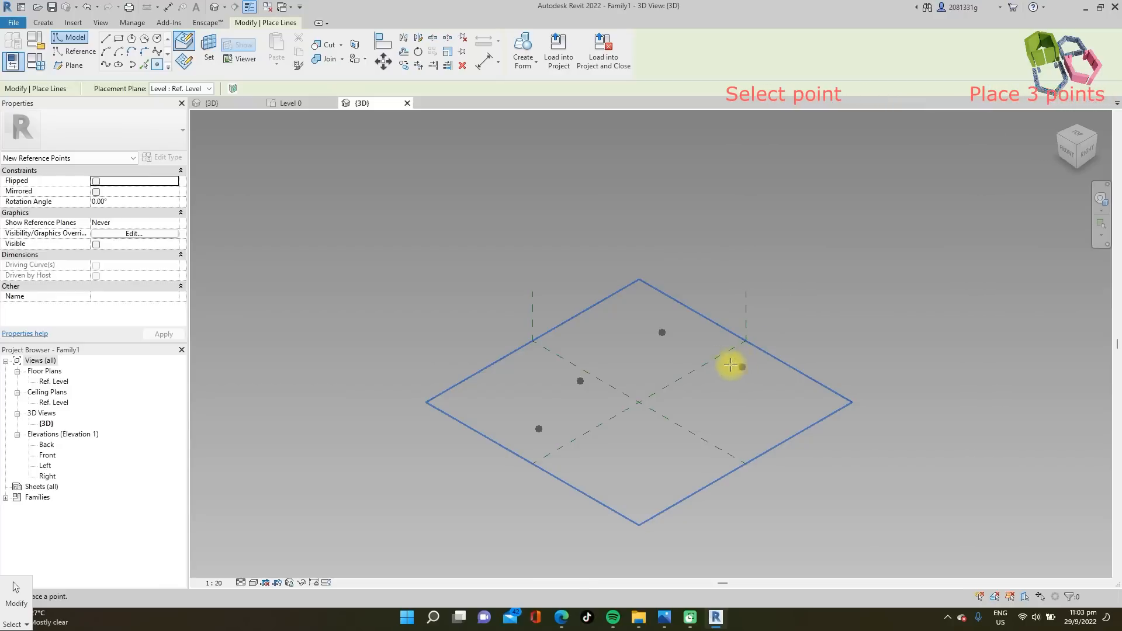
pyautogui.press('Escape')
# - Turn the three reference points into adaptive points
pyautogui.moveTo(482, 300); pyautogui.dragTo(686, 453)
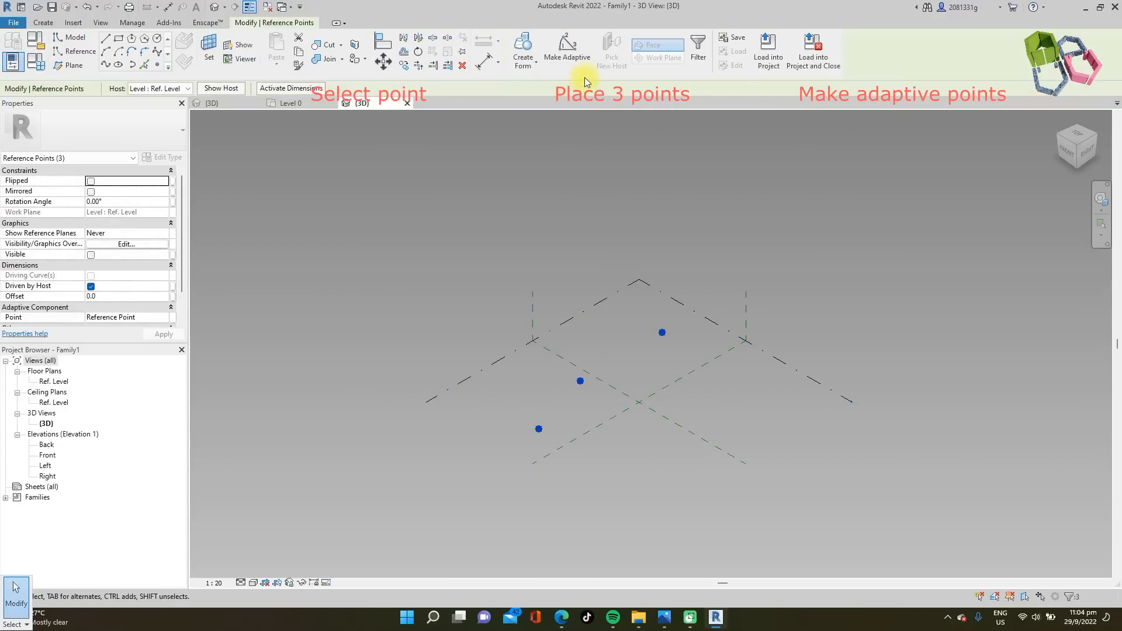
pyautogui.click(567, 52)
pyautogui.scroll(2, 632, 380)
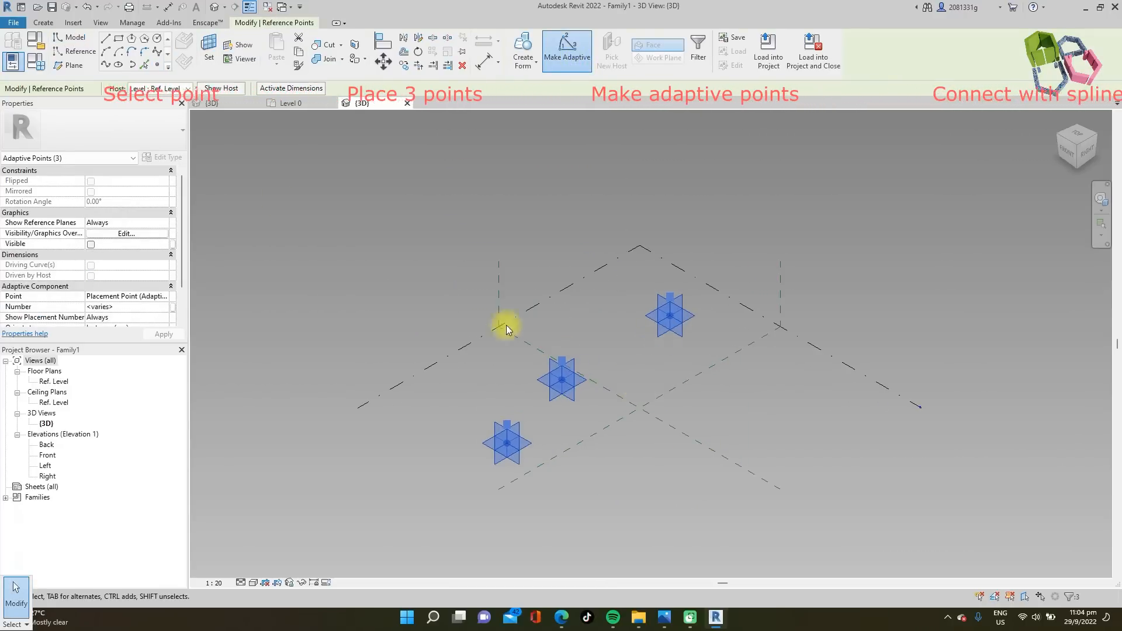
# - Connect the three adaptive points with a spline through points and make it a reference line
pyautogui.click(106, 66)
pyautogui.click(95, 265)
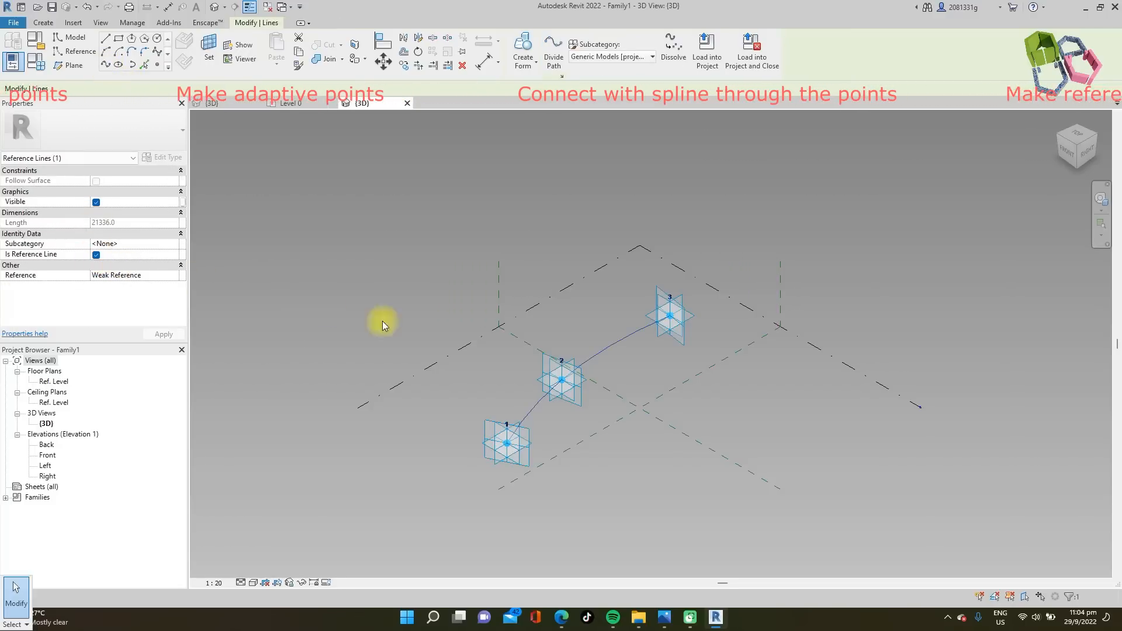
pyautogui.scroll(2, 584, 326)
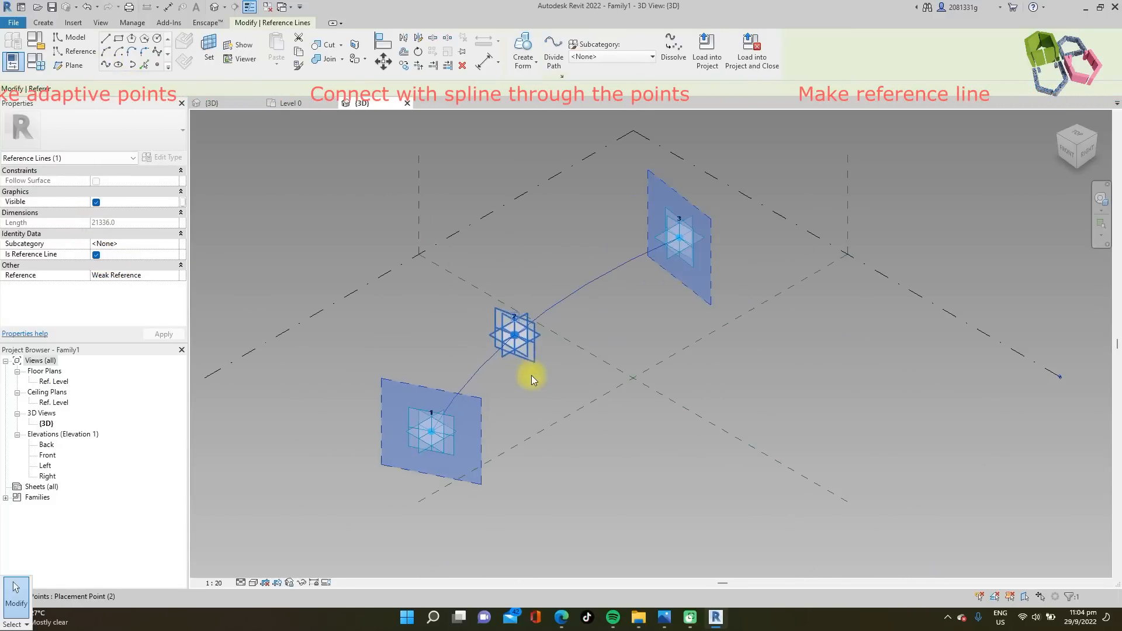
pyautogui.press('Escape')
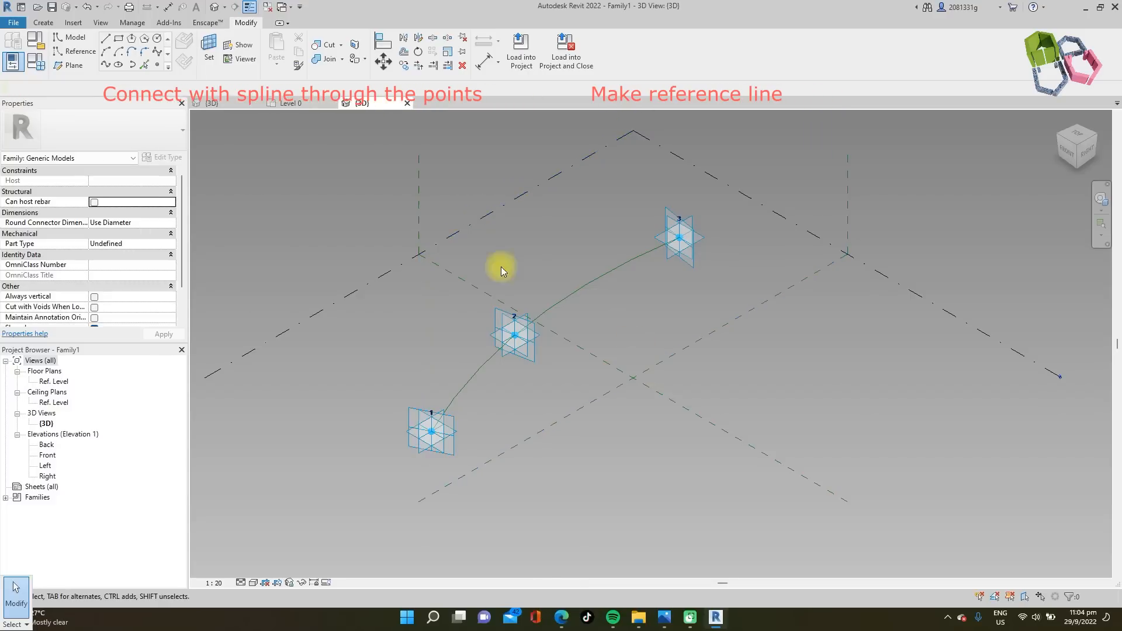
# - Place a reference point on the spline between adaptive points 1 and 2
pyautogui.click(157, 65)
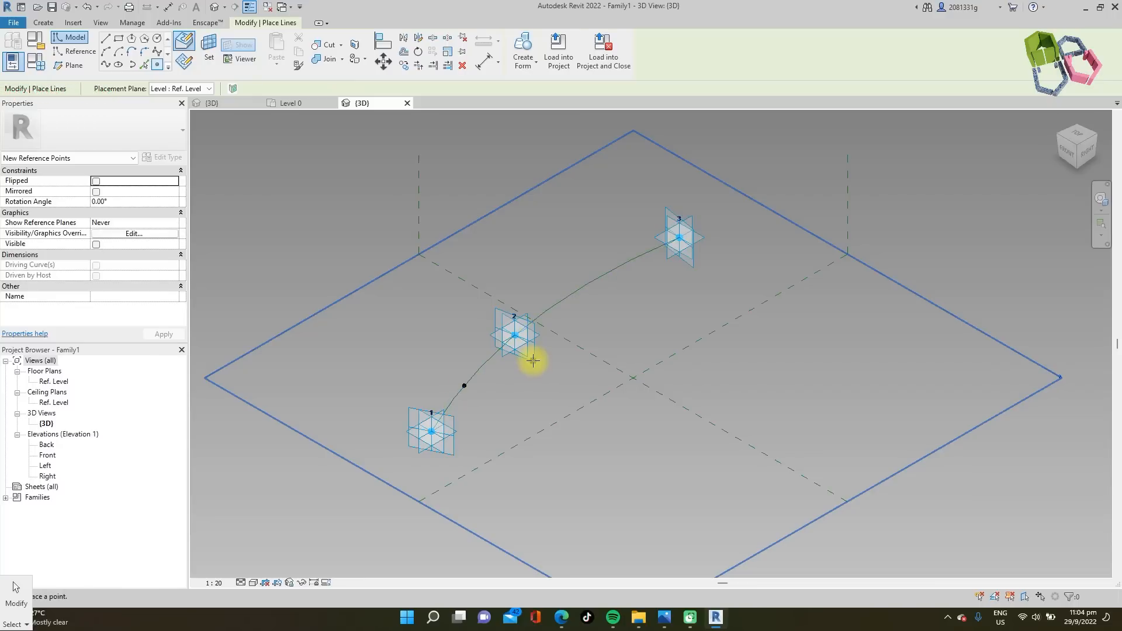
pyautogui.press('Escape')
pyautogui.press('Escape')
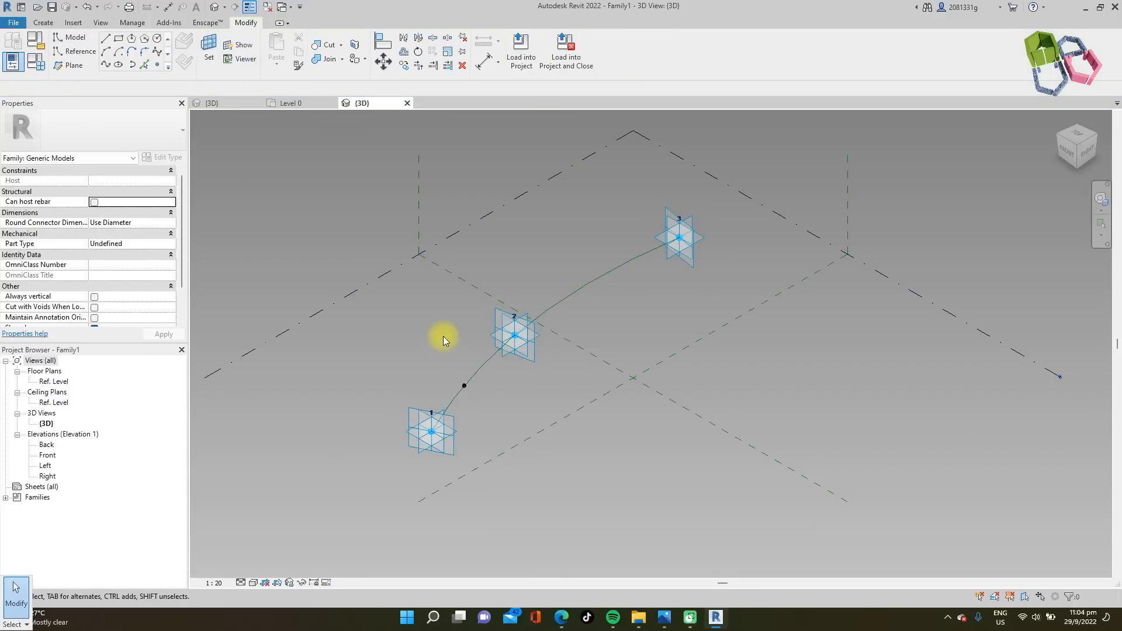
pyautogui.click(81, 52)
pyautogui.click(118, 39)
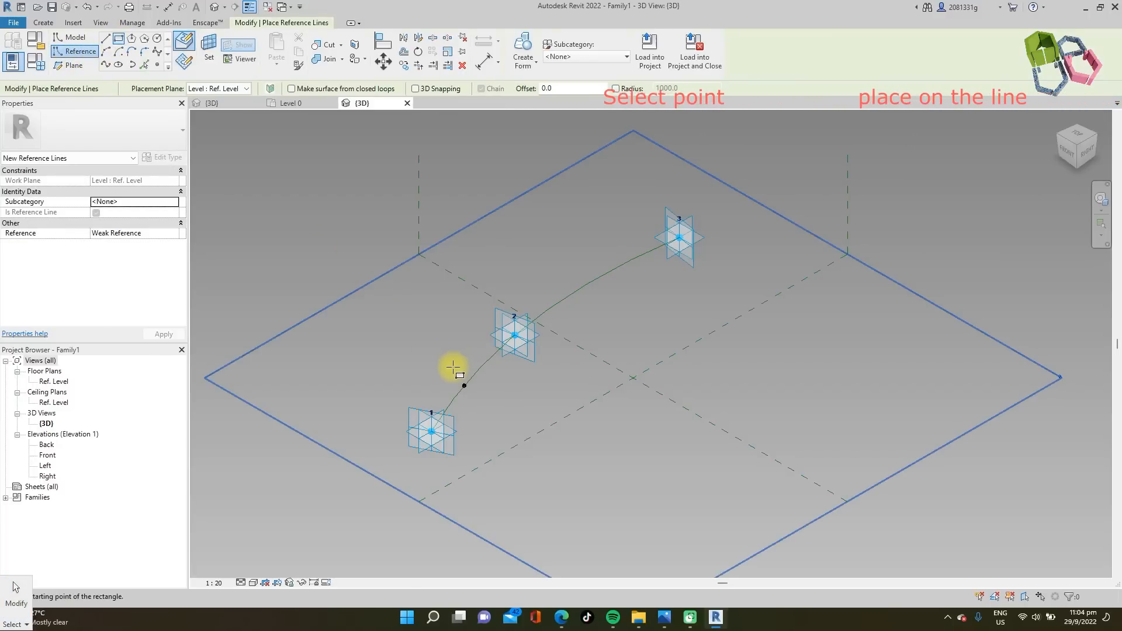
pyautogui.click(482, 367)
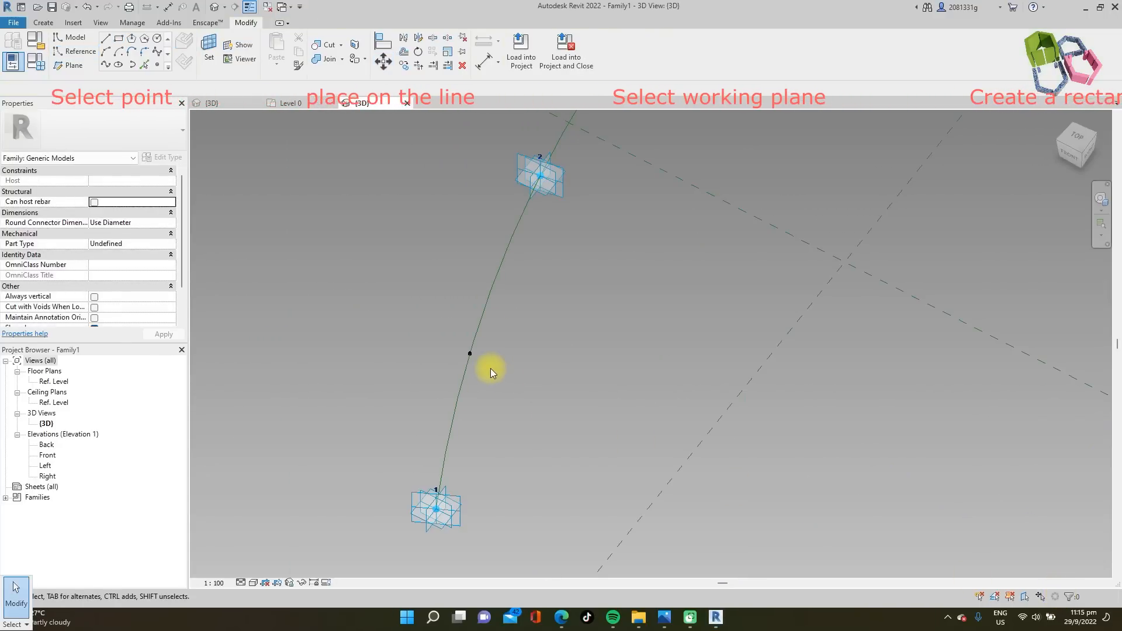
pyautogui.press('Escape')
pyautogui.moveTo(440, 344); pyautogui.dragTo(502, 370)
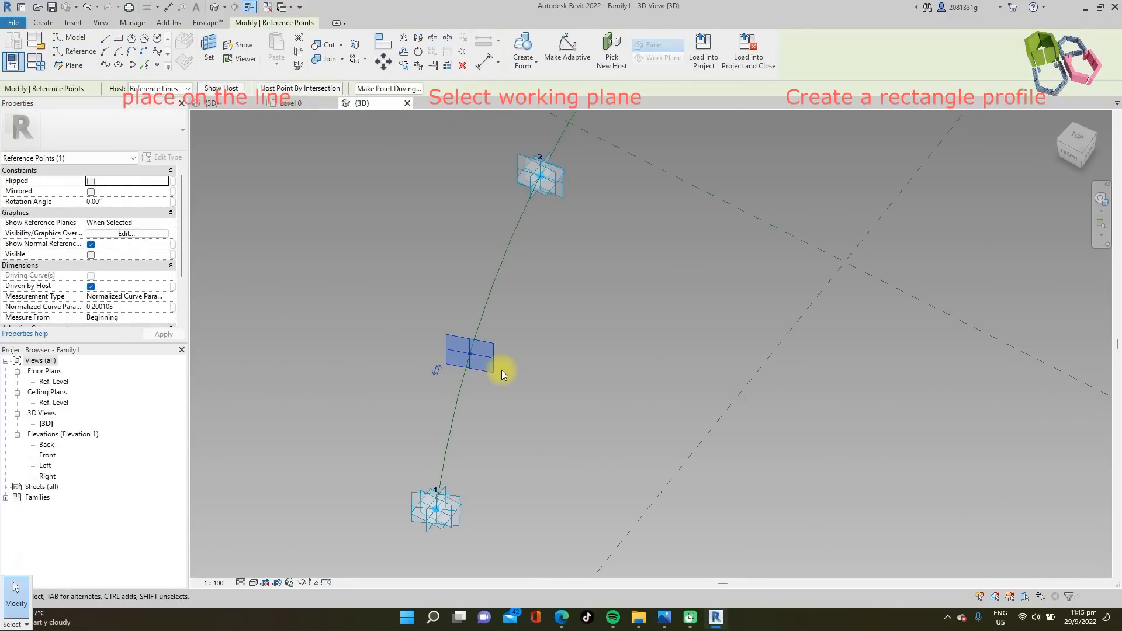
pyautogui.press('Escape')
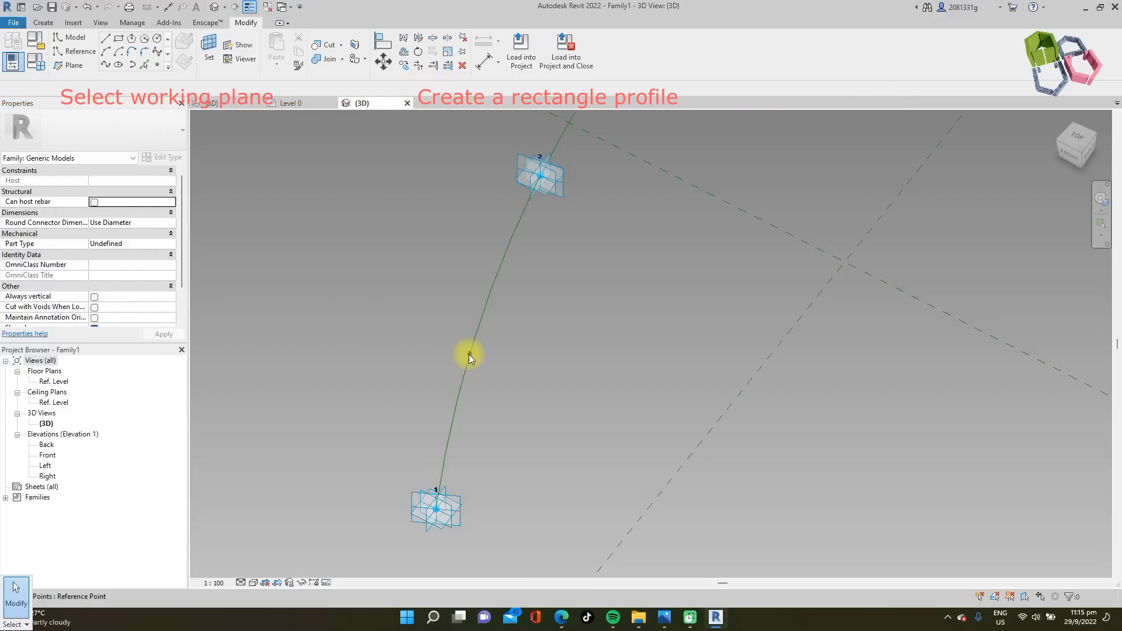
pyautogui.click(75, 56)
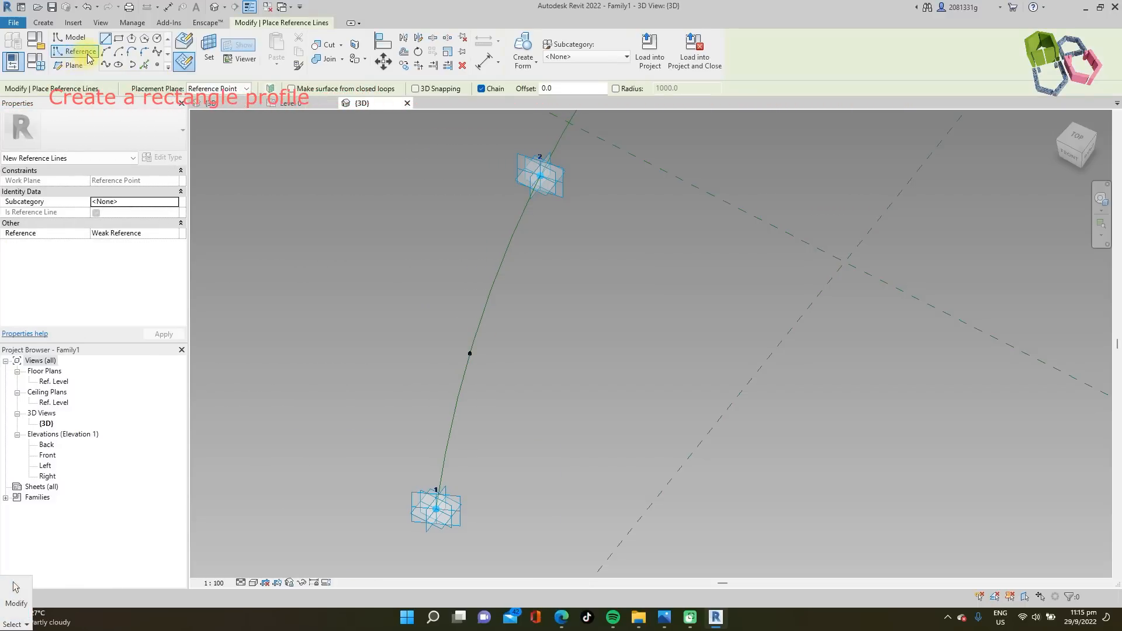
pyautogui.click(117, 41)
pyautogui.press('Escape')
pyautogui.press('Escape')
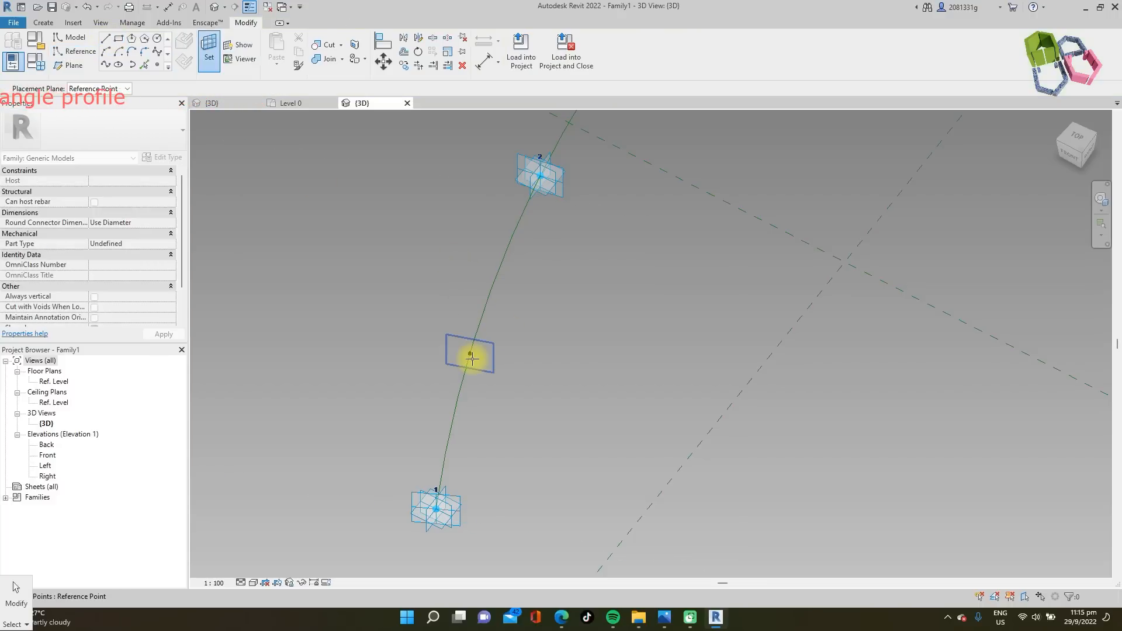
# - Draw a reference-line rectangle of 12000 by 3000 on the work plane of the spline's hosted point
pyautogui.press('Return')
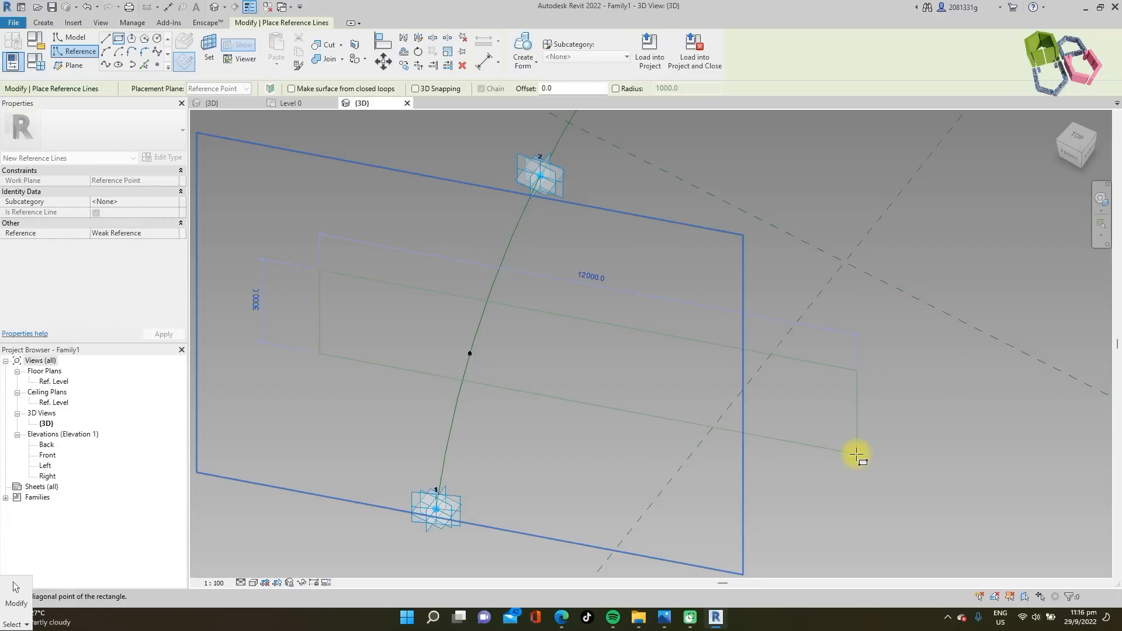
pyautogui.scroll(-3, 643, 328)
pyautogui.press('Escape')
pyautogui.press('Escape')
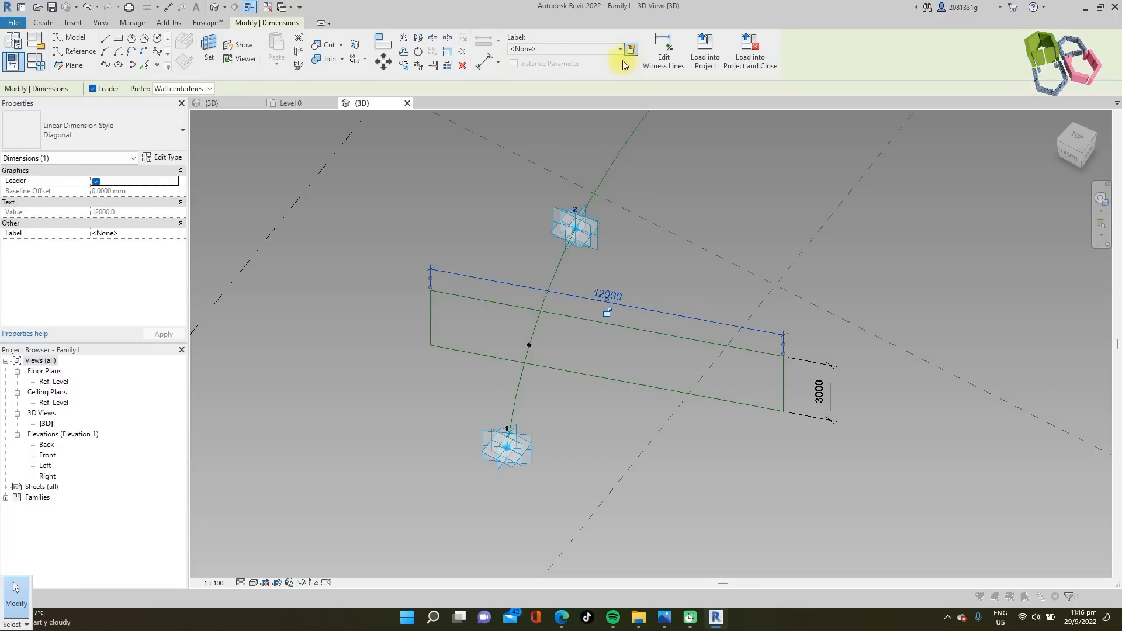
# - Label the rectangle's long dimension with a new type parameter W and its short dimension with a new parameter T
pyautogui.click(630, 52)
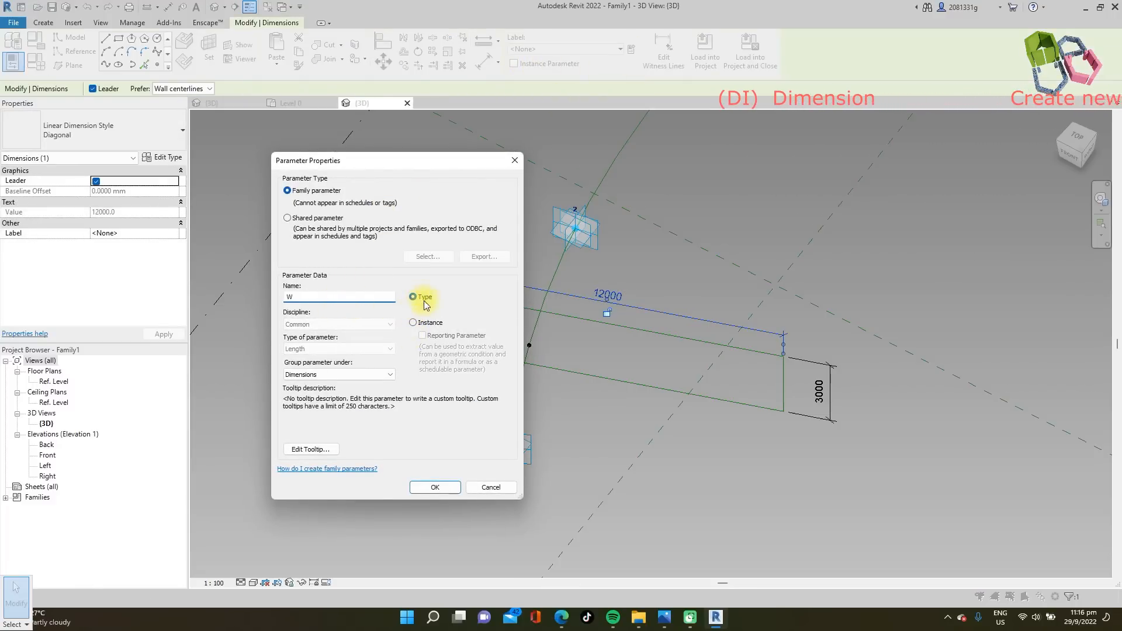
pyautogui.click(447, 487)
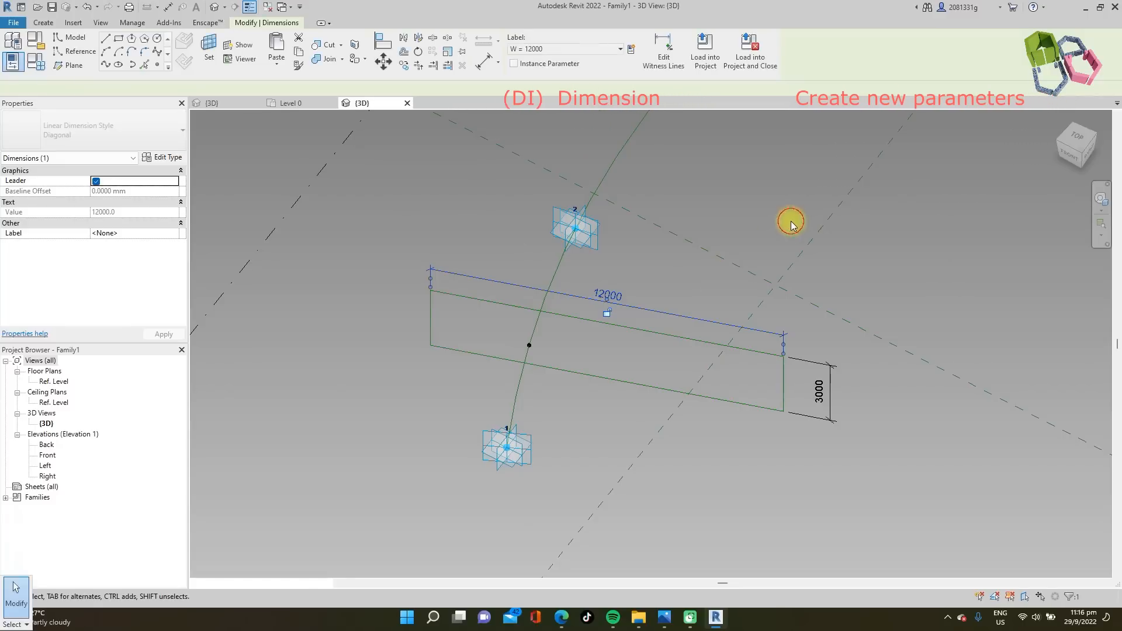
pyautogui.click(819, 398)
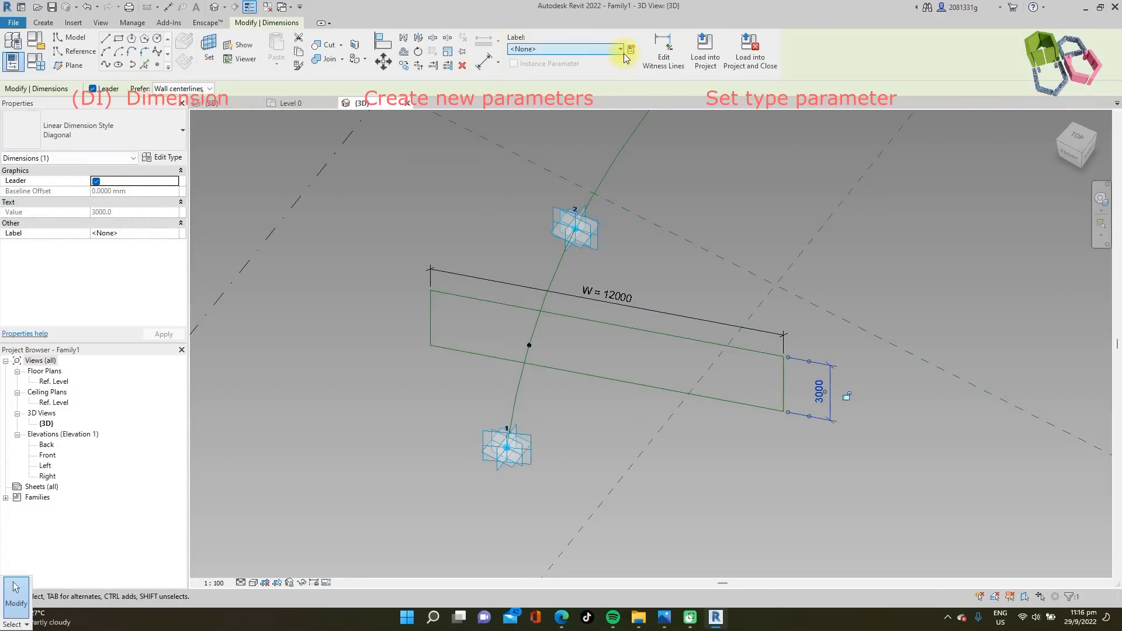
pyautogui.write('T')
pyautogui.click(435, 486)
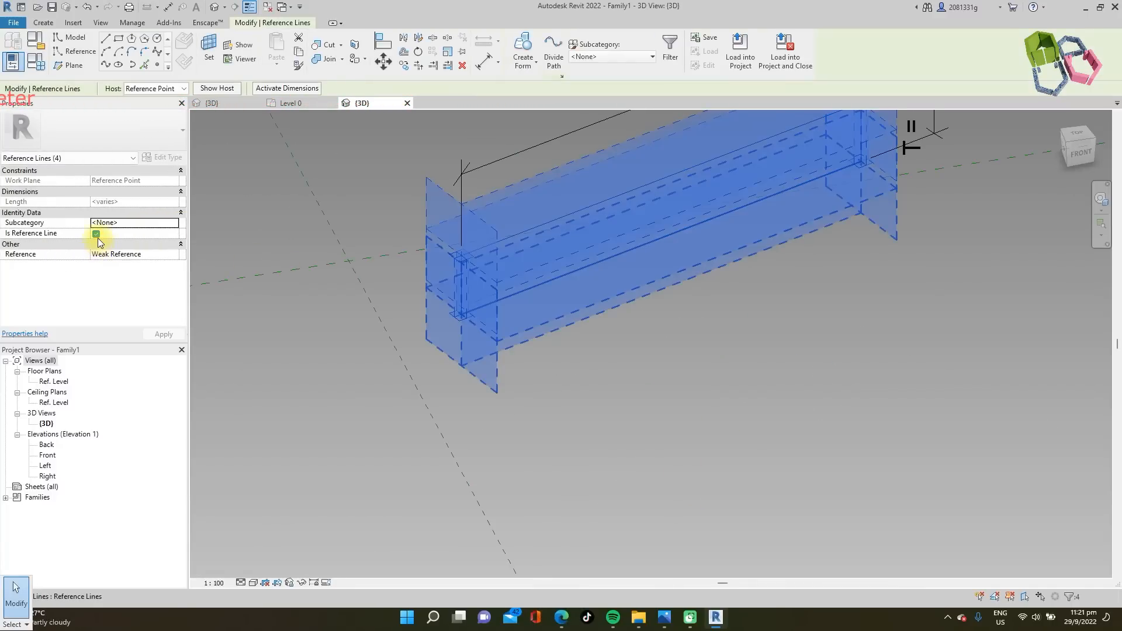
# - Convert the rectangle's four reference lines into model lines
pyautogui.click(96, 234)
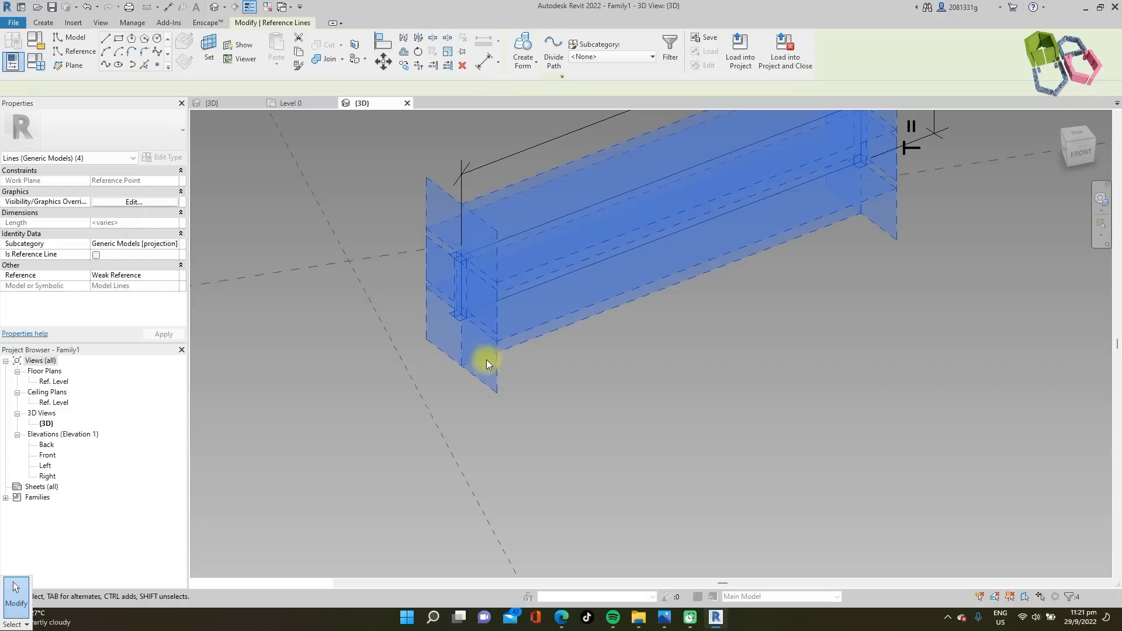
pyautogui.click(618, 381)
pyautogui.press('Escape')
pyautogui.scroll(-3, 549, 412)
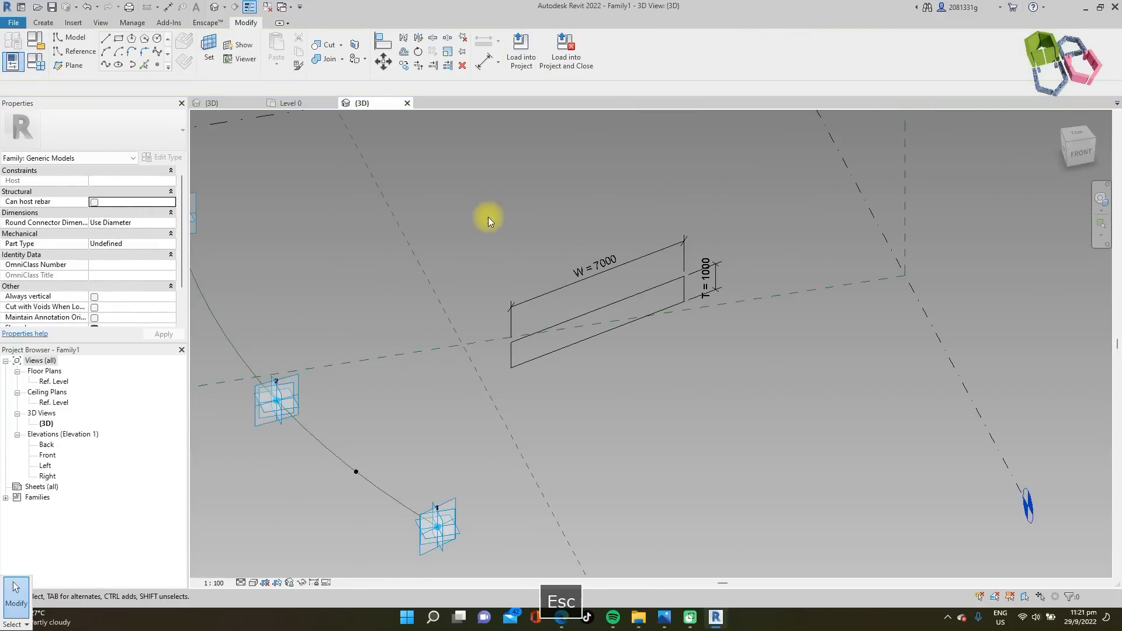
# - Move the rectangle and its dimensions from the midpoint of its short edge onto the hosted point on the spline
pyautogui.moveTo(793, 406); pyautogui.dragTo(510, 300)
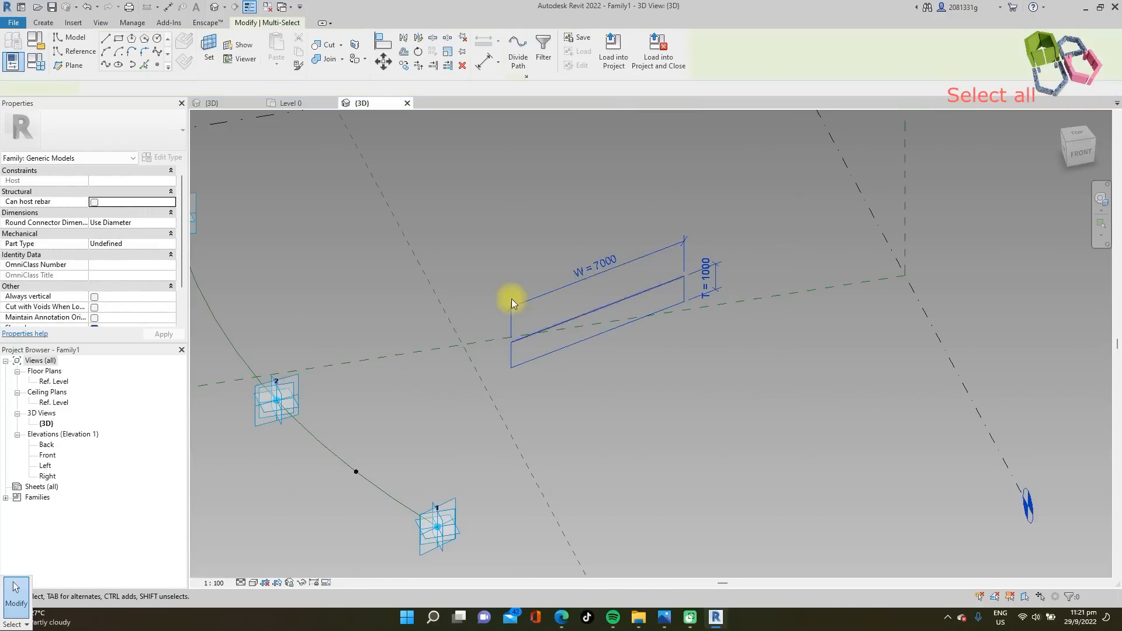
pyautogui.click(383, 62)
pyautogui.click(512, 352)
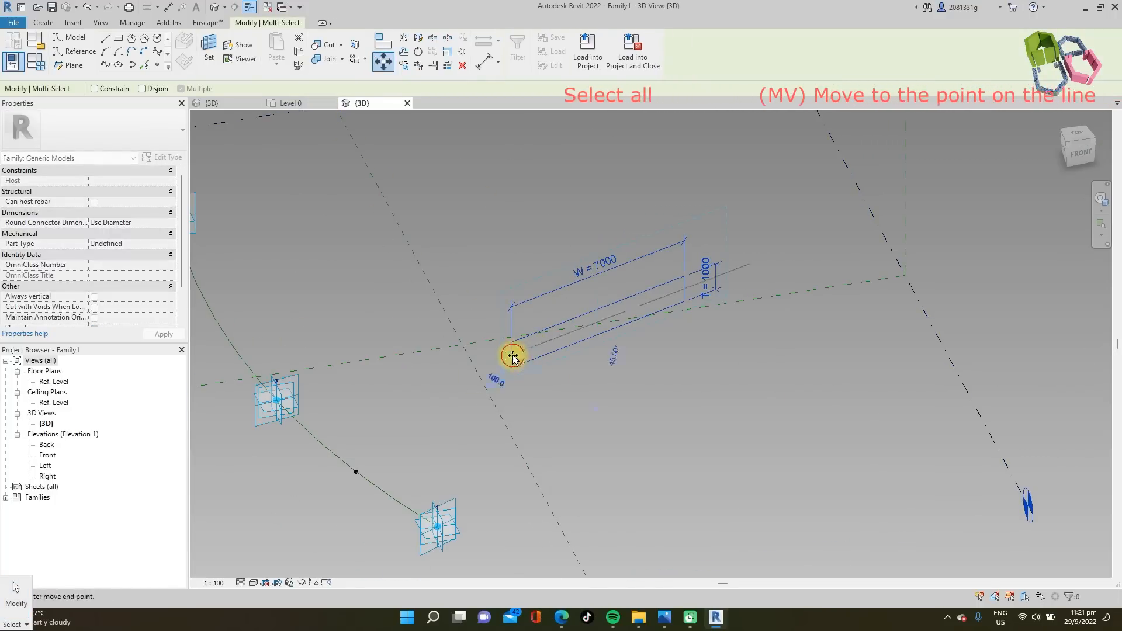
pyautogui.scroll(2, 359, 469)
pyautogui.click(355, 474)
pyautogui.scroll(-3, 456, 242)
pyautogui.press('Escape')
# - Copy the rectangle, its W and T dimensions and its hosted point to a spot beside the spline's upper half
pyautogui.moveTo(456, 242); pyautogui.dragTo(685, 373)
pyautogui.scroll(4, 470, 365)
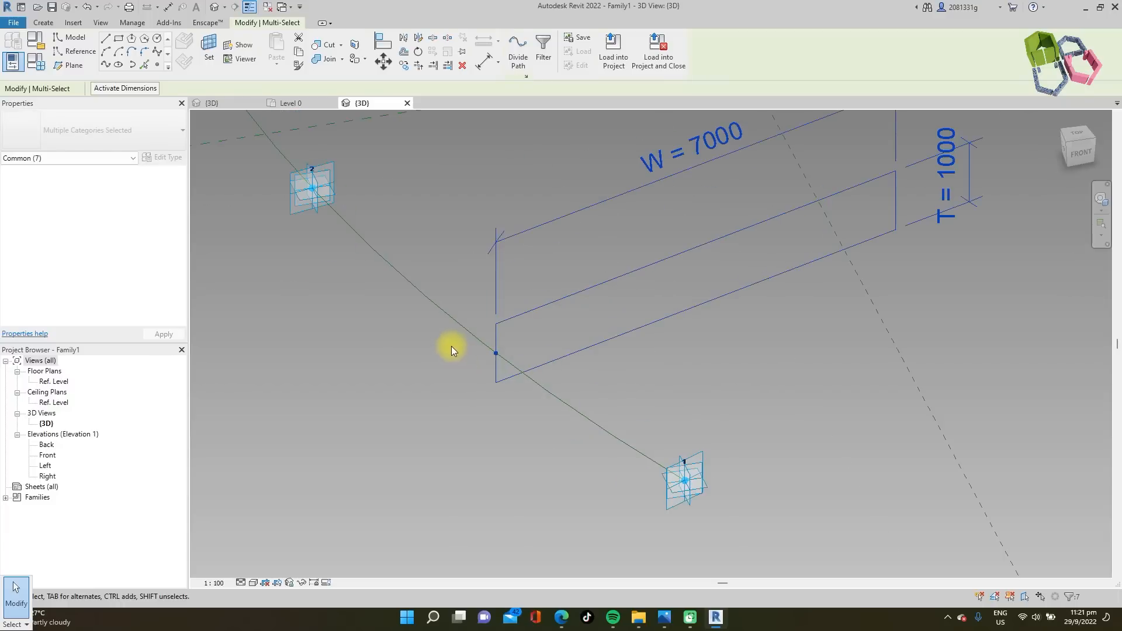
pyautogui.keyDown('shift'); pyautogui.moveTo(523, 366); pyautogui.dragTo(522, 366); pyautogui.keyUp('shift')
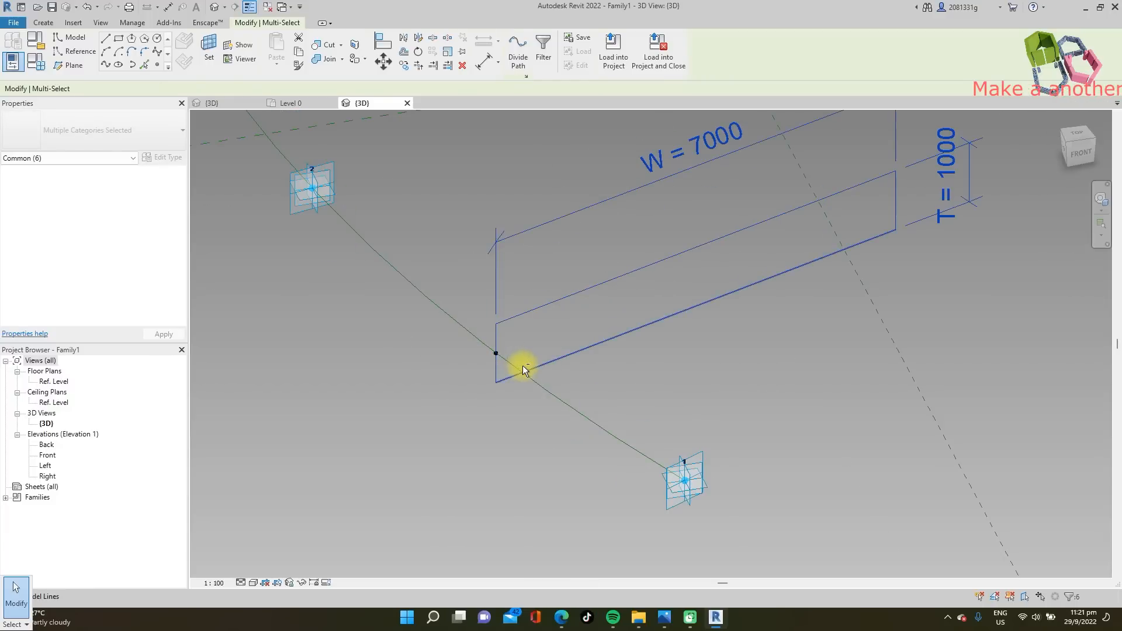
pyautogui.keyDown('ctrl'); pyautogui.moveTo(429, 345); pyautogui.dragTo(530, 368); pyautogui.keyUp('ctrl')
pyautogui.scroll(-3, 478, 376)
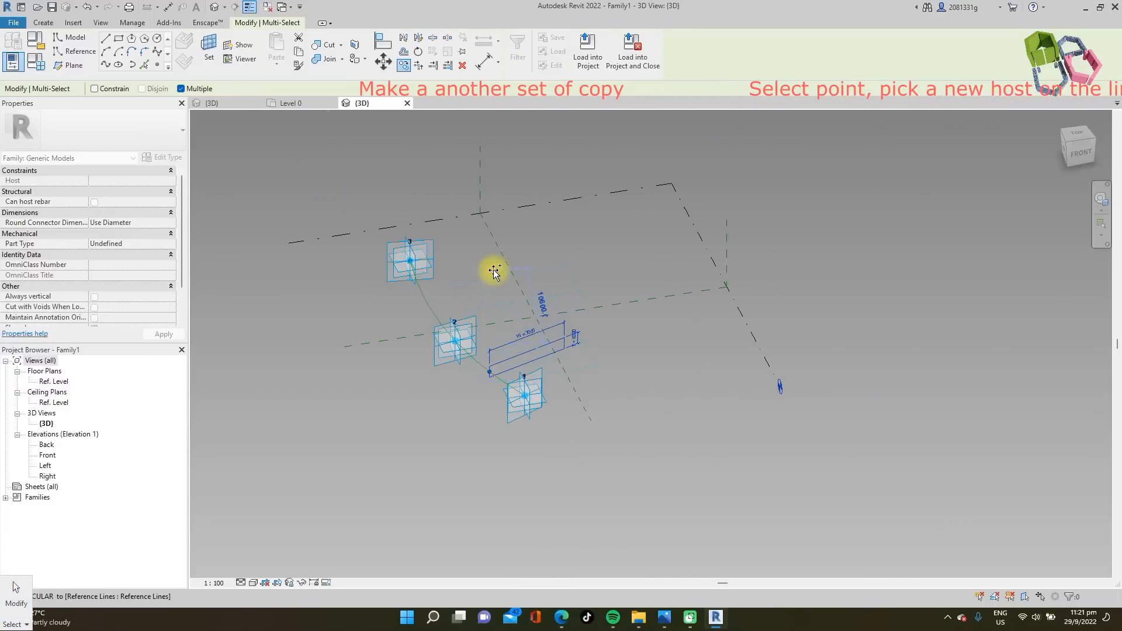
pyautogui.click(494, 271)
pyautogui.scroll(5, 505, 291)
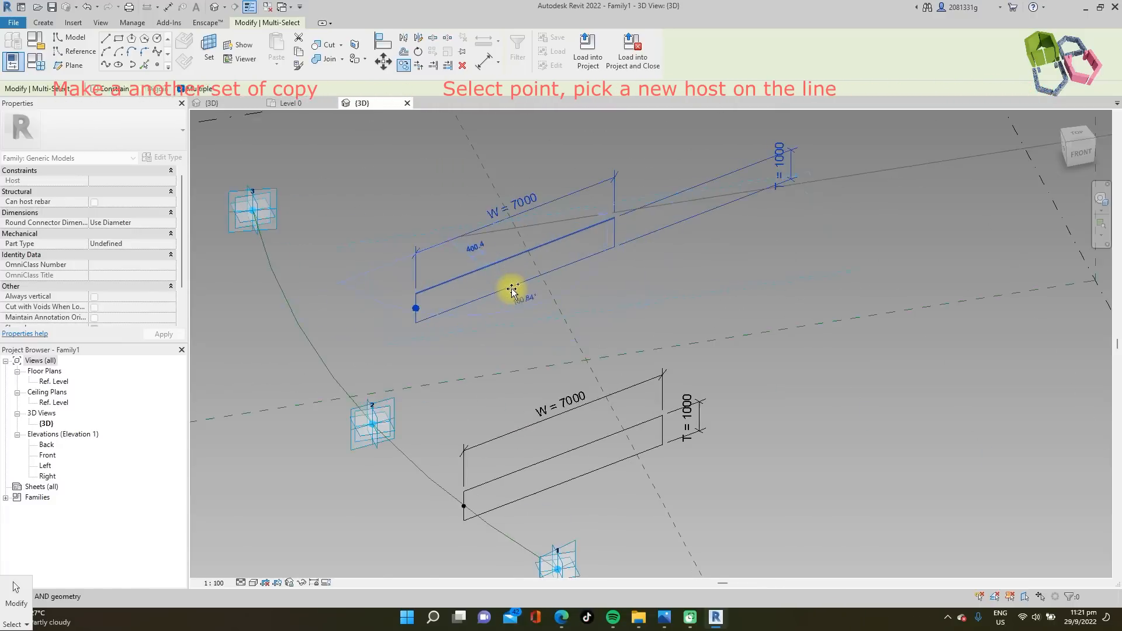
pyautogui.scroll(-1, 509, 288)
pyautogui.press('Escape')
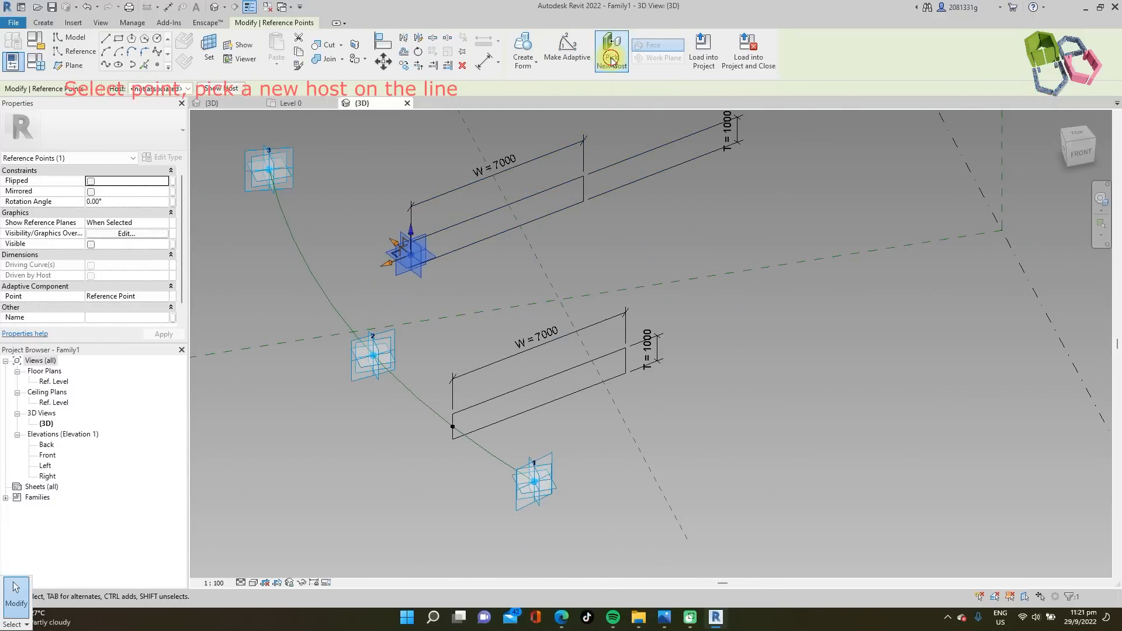
# - Rehost the copied profile's reference point on the spline just below adaptive point 3
pyautogui.click(610, 52)
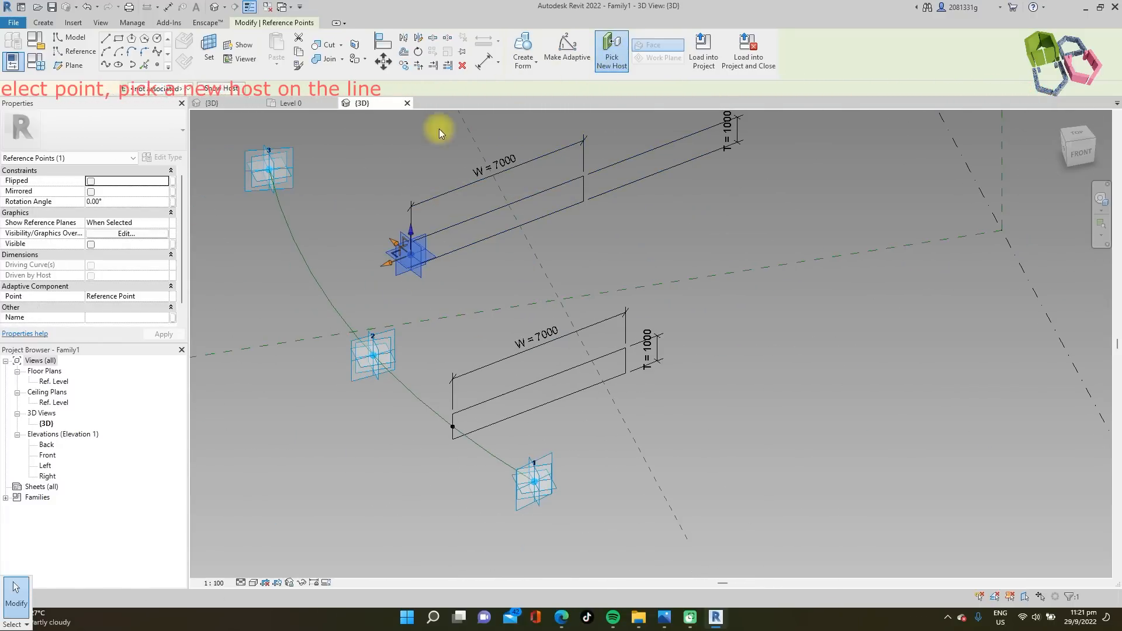
pyautogui.click(291, 221)
pyautogui.press('Escape')
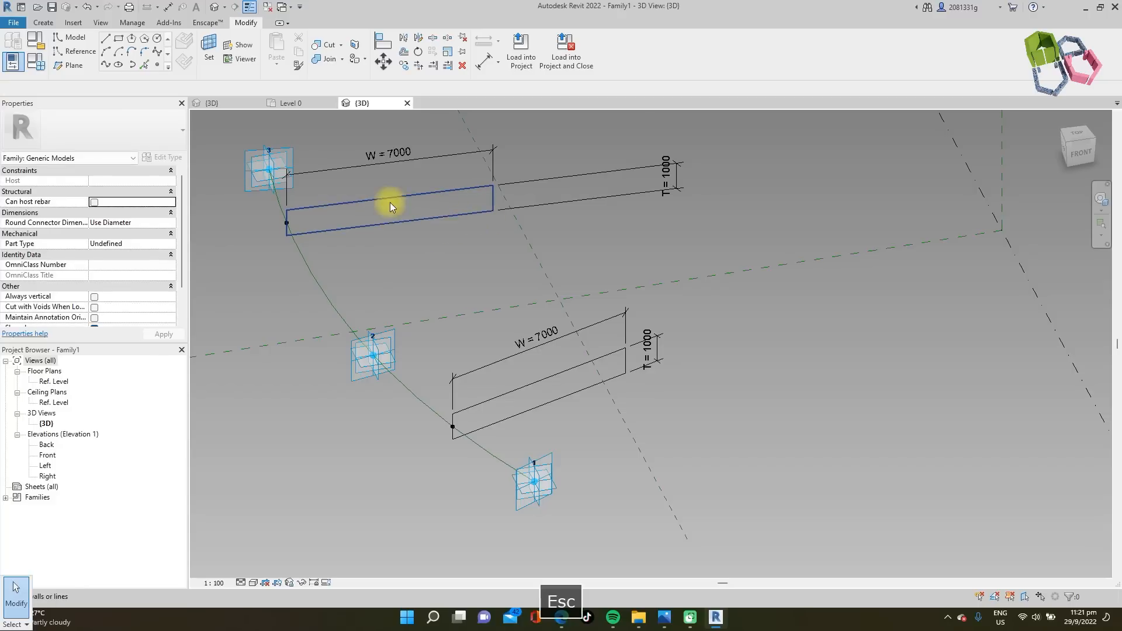
# - Move the copied profile's T dimension closer to the end of its rectangle
pyautogui.click(675, 182)
pyautogui.press('Escape')
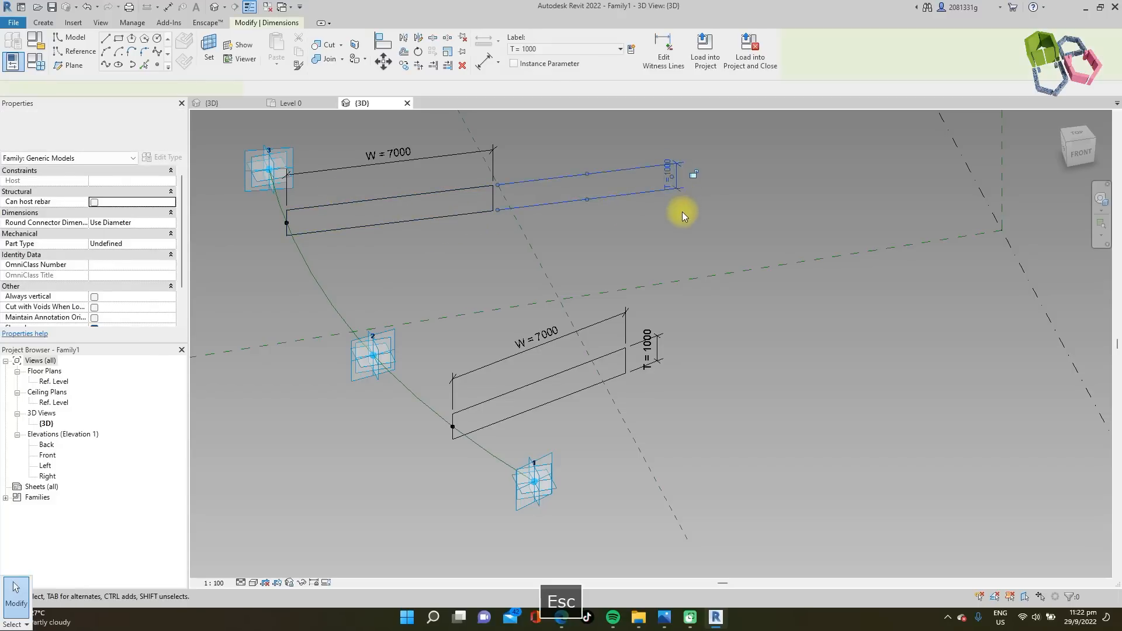
pyautogui.moveTo(564, 192); pyautogui.dragTo(546, 188)
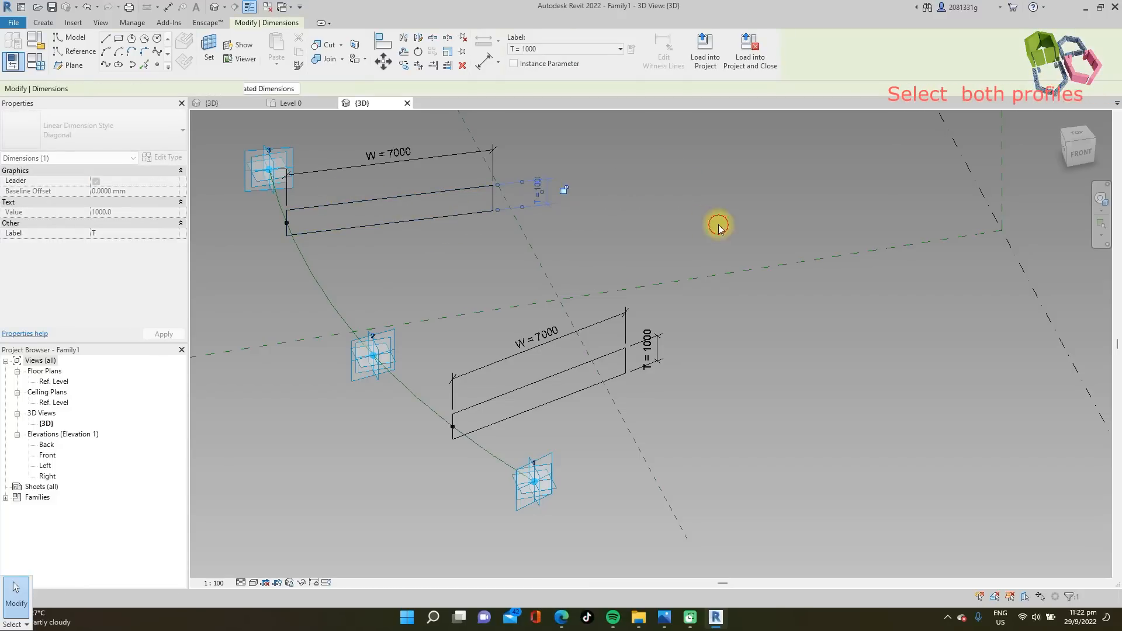
pyautogui.press('Escape')
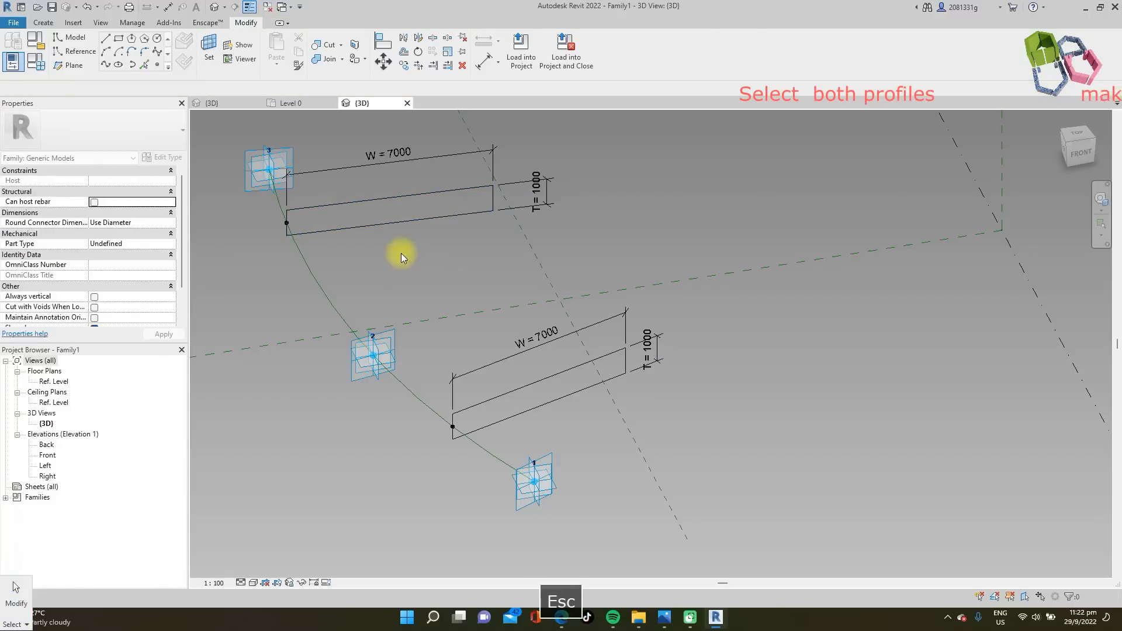
# - Turn the lines of both rectangular profiles into reference lines
pyautogui.click(381, 226)
pyautogui.keyDown('ctrl'); pyautogui.click(505, 427); pyautogui.keyUp('ctrl')
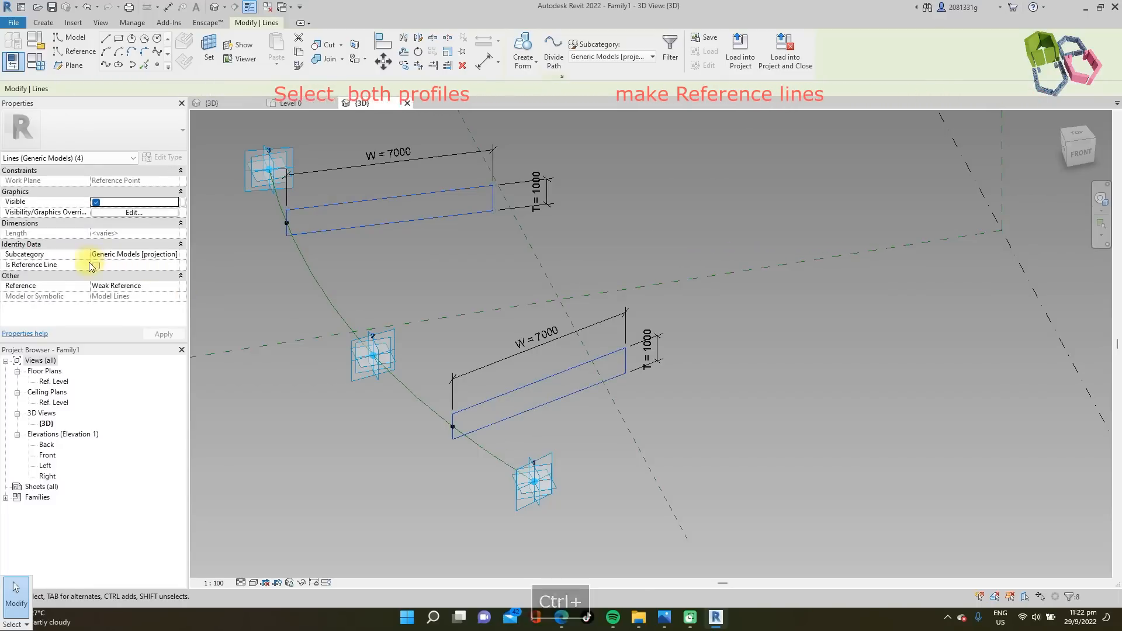
pyautogui.click(97, 264)
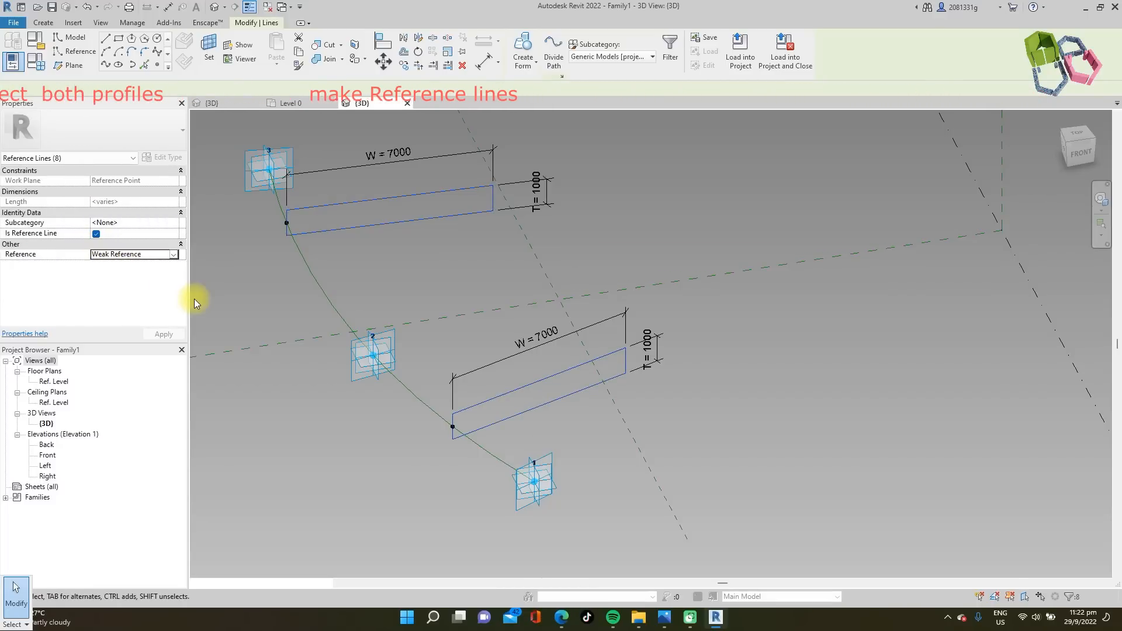
pyautogui.scroll(-3, 766, 313)
pyautogui.scroll(3, 580, 187)
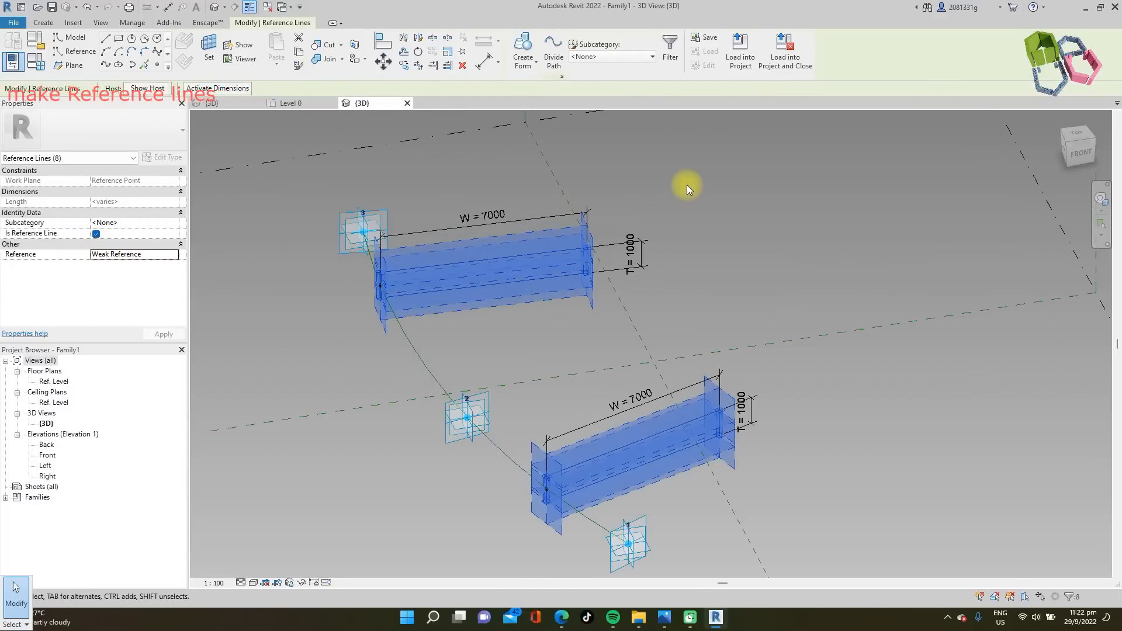
pyautogui.click(688, 184)
# - Test the family parameters by setting T to 600 and W to 5000 and applying them
pyautogui.scroll(-2, 688, 183)
pyautogui.scroll(-2, 786, 241)
pyautogui.scroll(2, 513, 180)
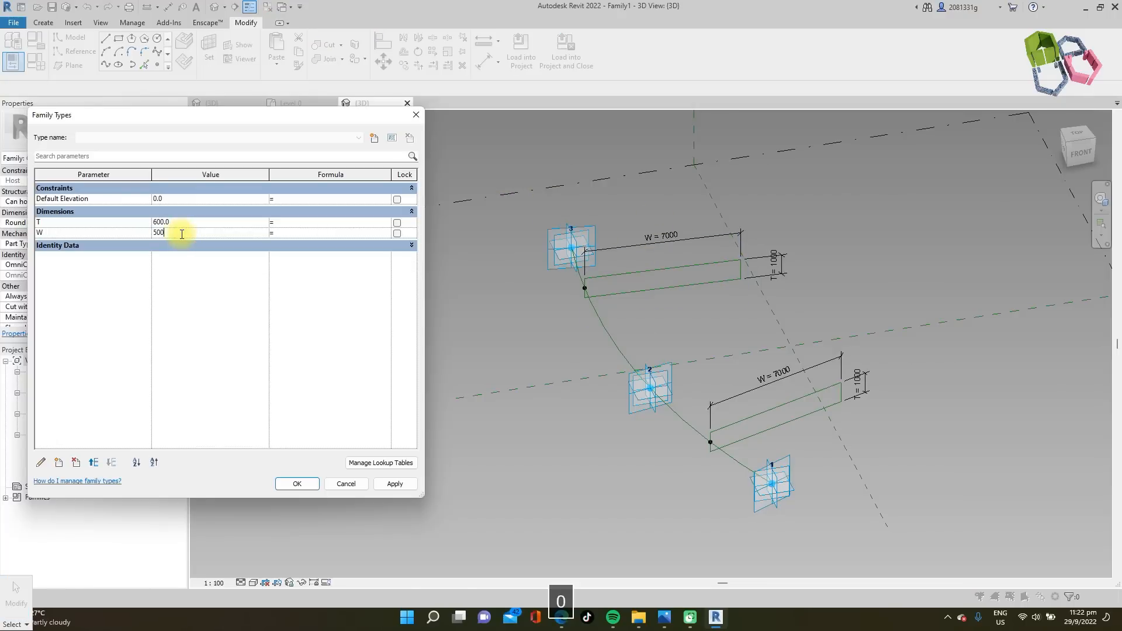
pyautogui.click(395, 485)
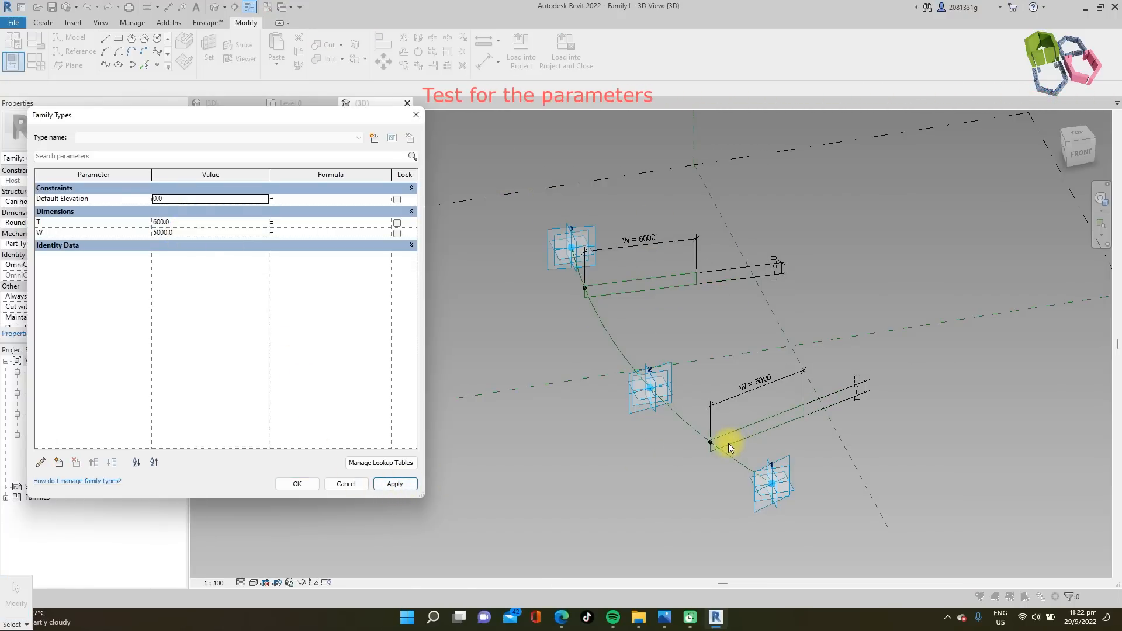
pyautogui.click(313, 484)
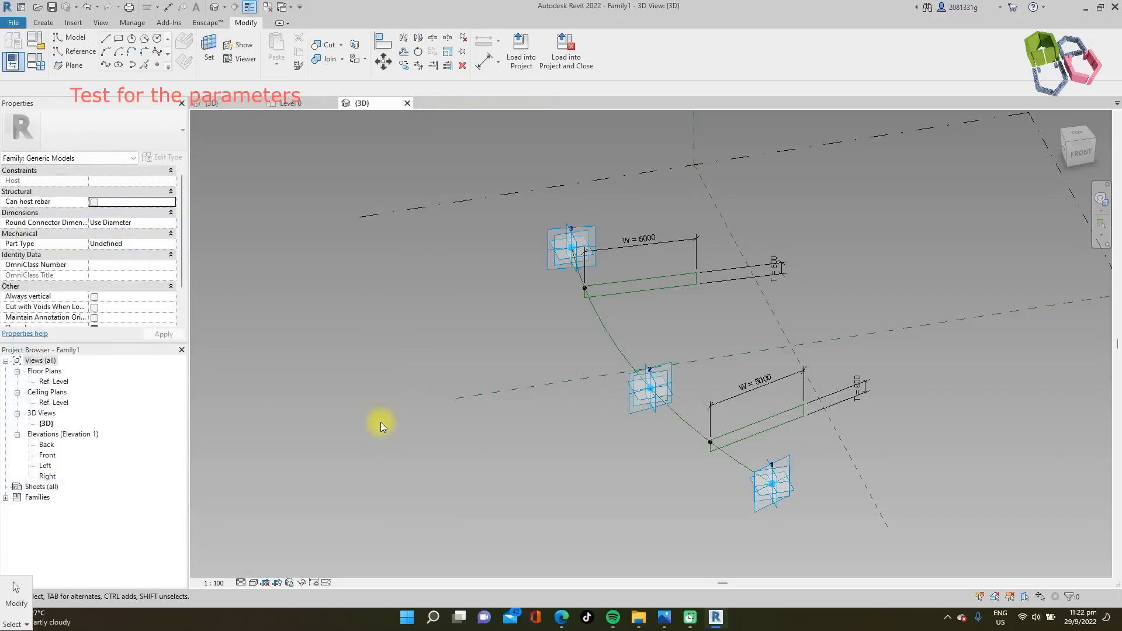
pyautogui.press('Escape')
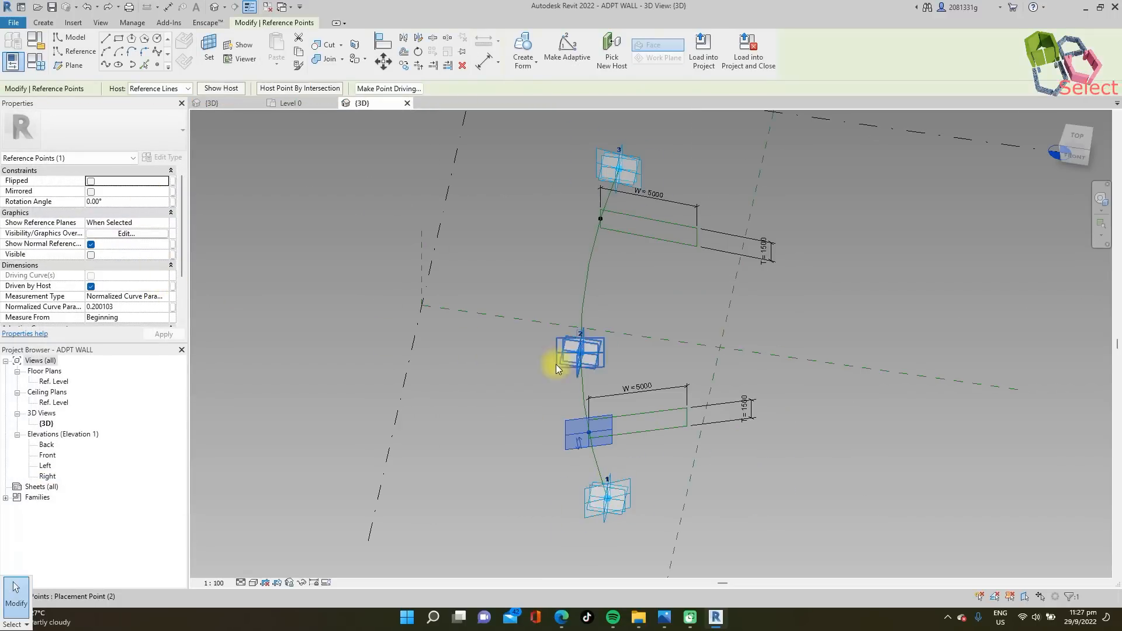
# - Set the normalized curve parameter to 0 for the profile point near adaptive point 1 and to 1 for the one near point 3
pyautogui.click(127, 307)
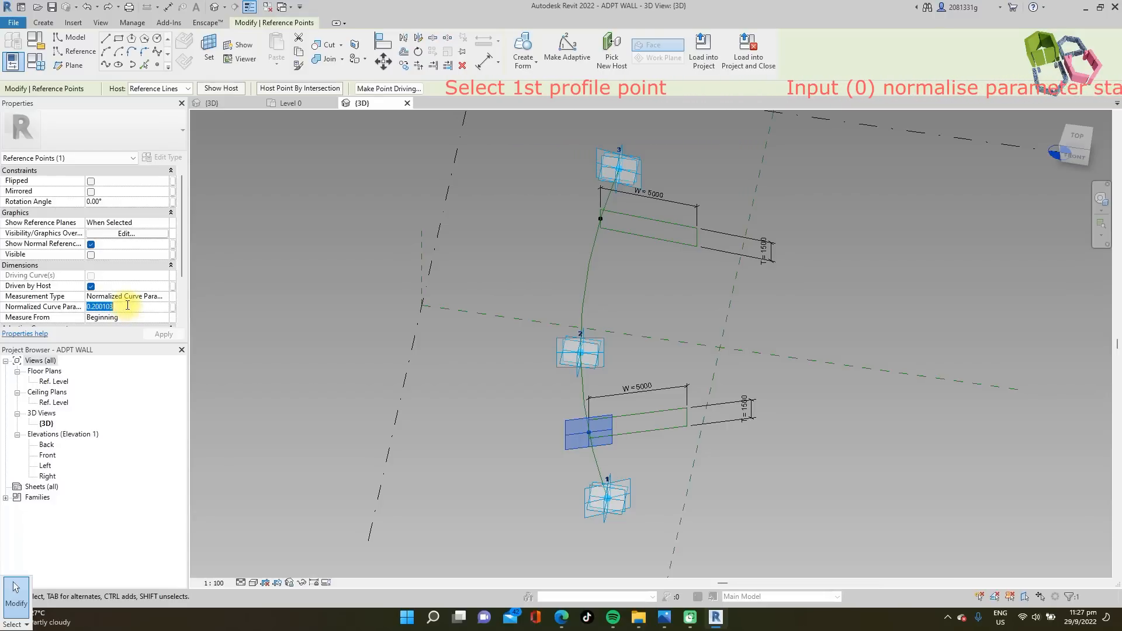
pyautogui.write('000')
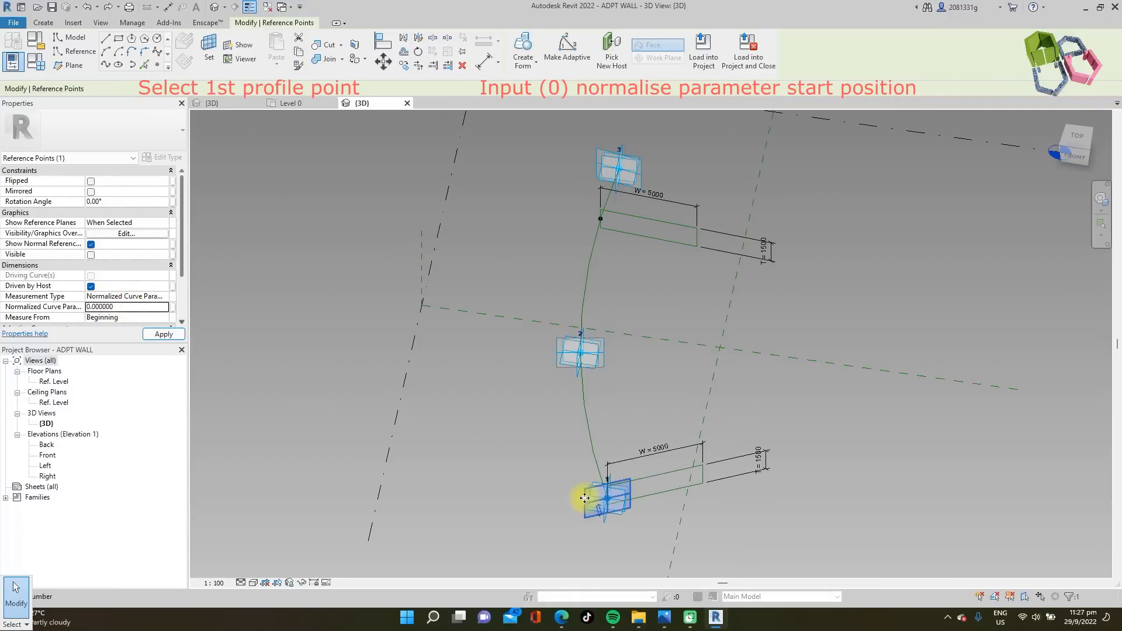
pyautogui.click(581, 215)
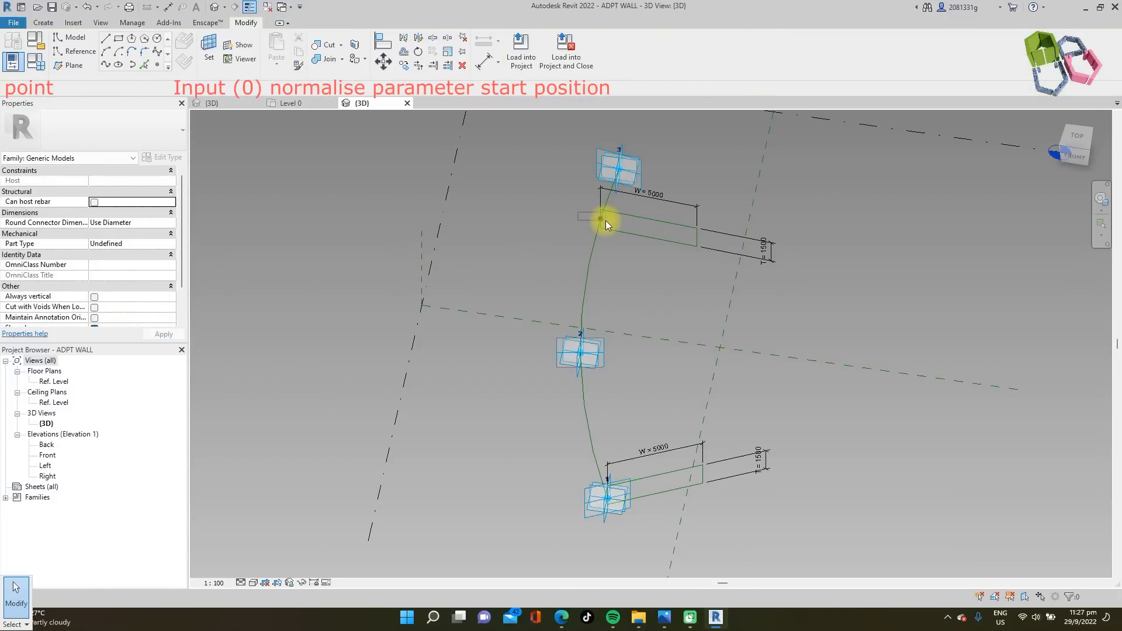
pyautogui.click(603, 221)
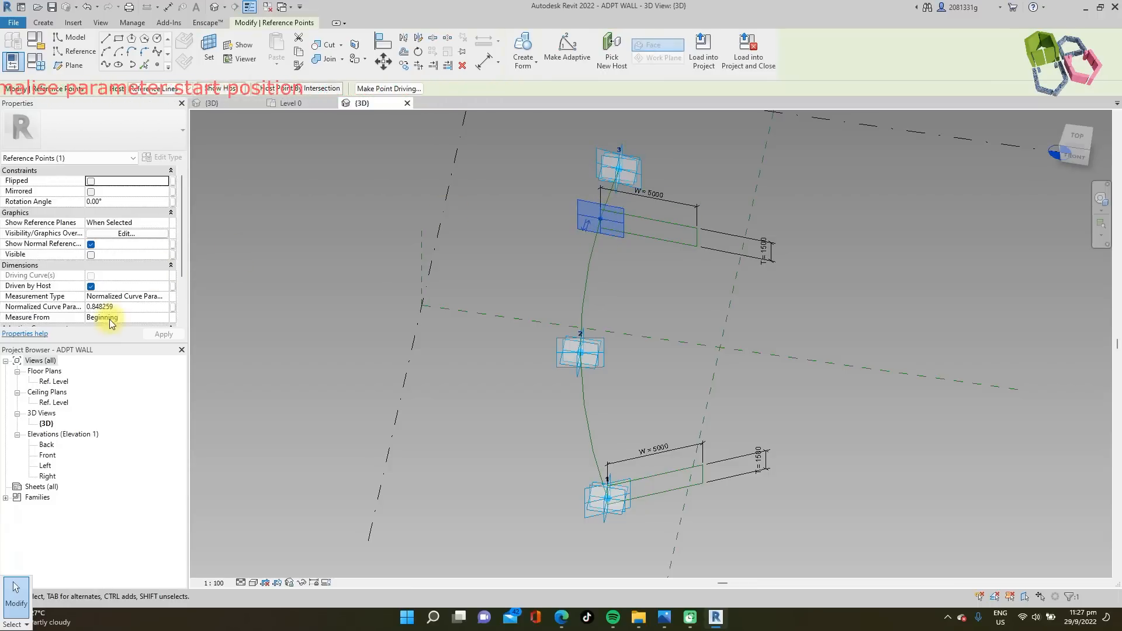
pyautogui.click(119, 307)
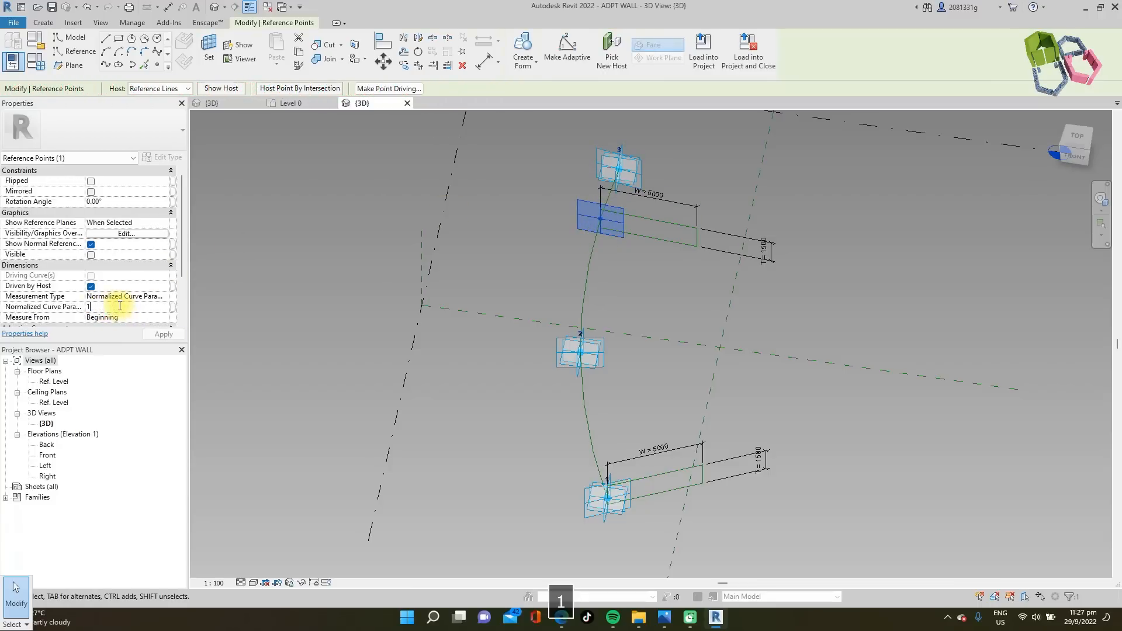
pyautogui.click(307, 323)
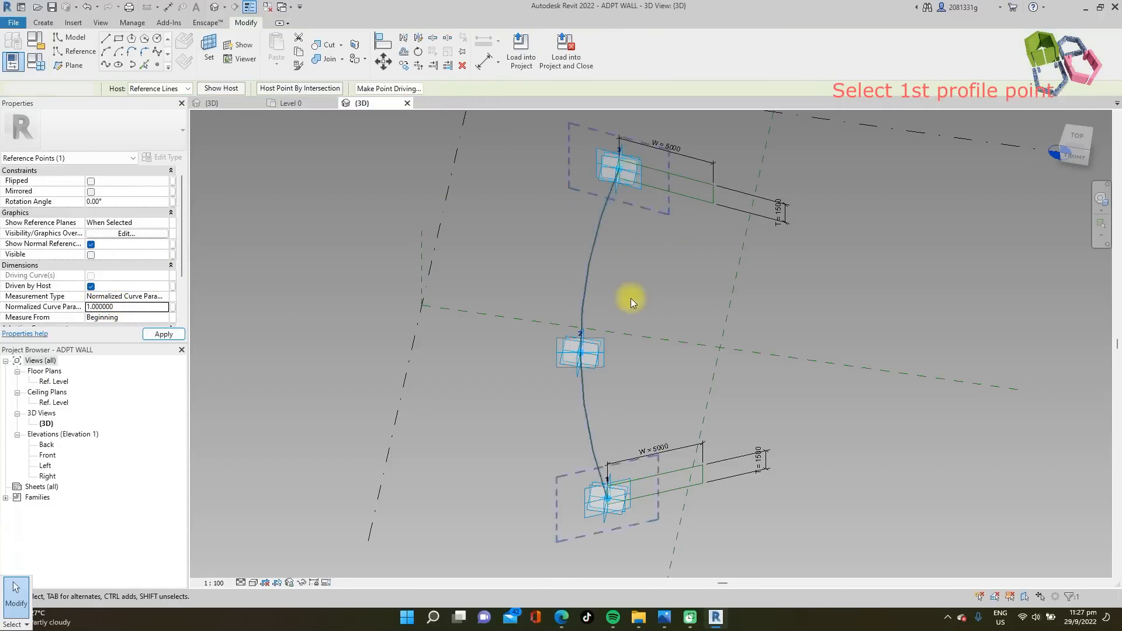
# - Create a solid form from the two rectangular profiles along the spline path
pyautogui.click(672, 201)
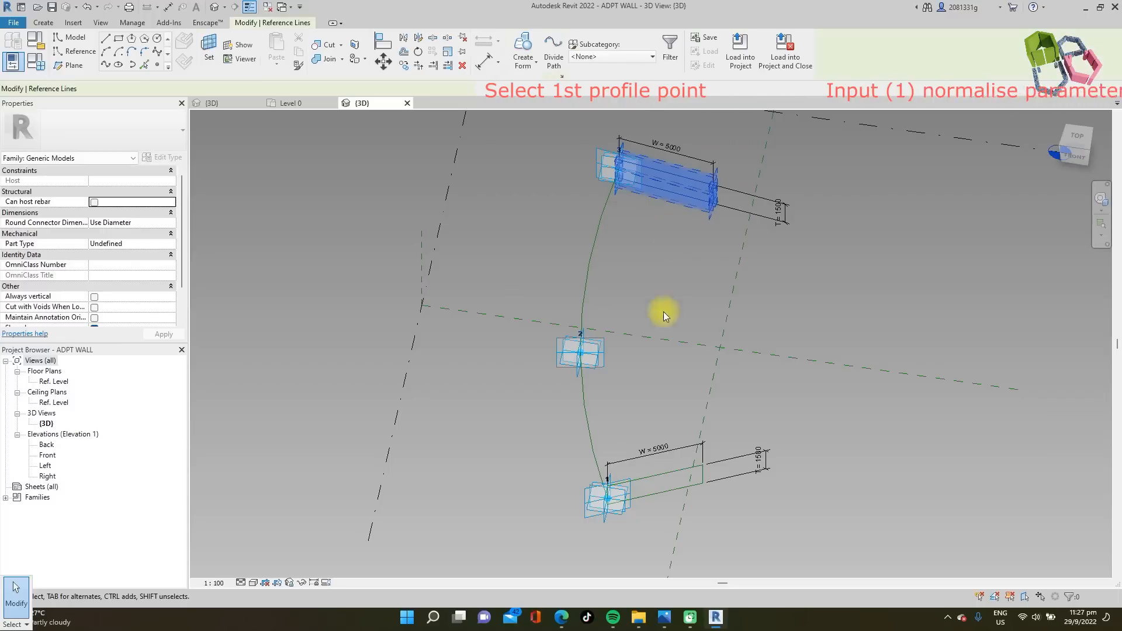
pyautogui.keyDown('ctrl'); pyautogui.click(685, 465); pyautogui.keyUp('ctrl')
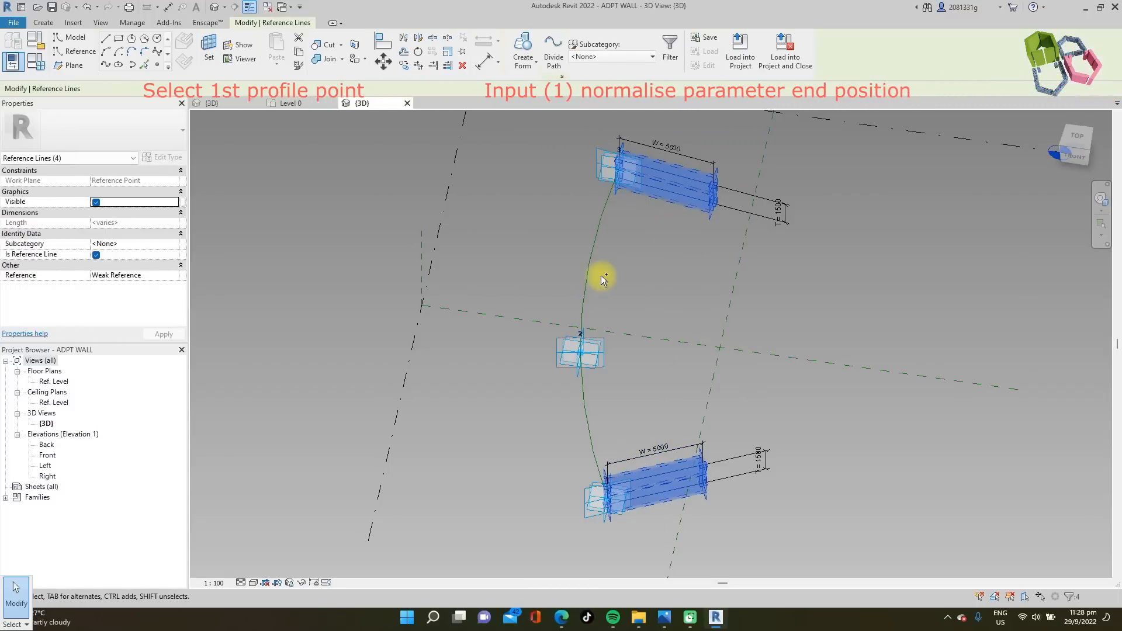
pyautogui.keyDown('ctrl'); pyautogui.click(598, 234); pyautogui.keyUp('ctrl')
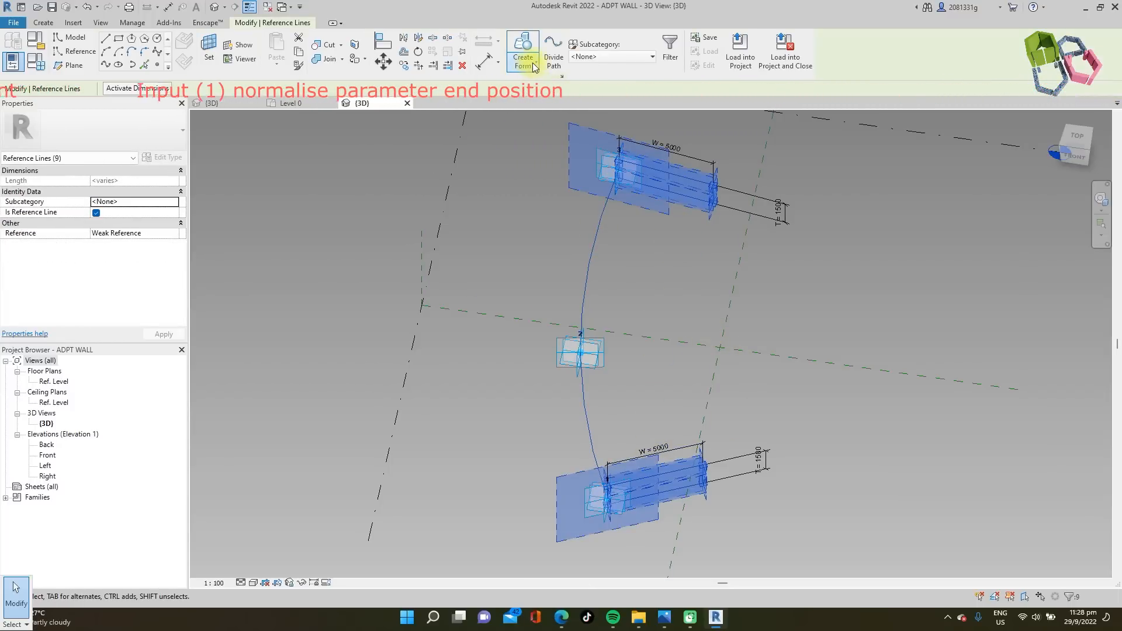
pyautogui.click(523, 56)
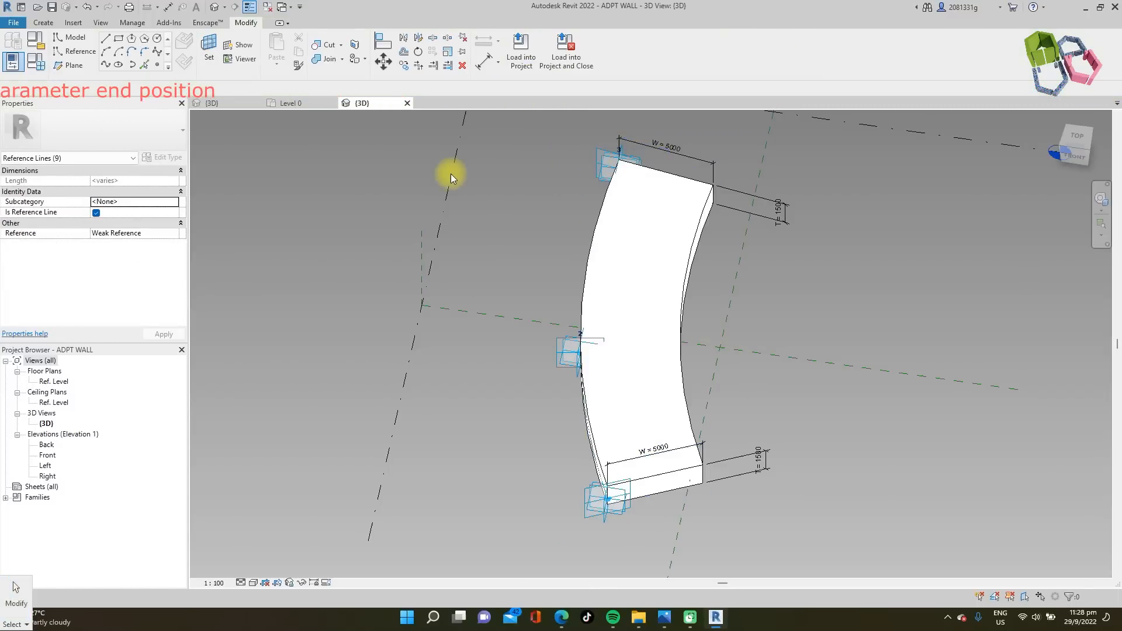
# - Associate the solid wall form's material with a new type parameter named ST CONC WALL, grouped under Materials and Finishes
pyautogui.keyDown('shift'); pyautogui.moveTo(749, 321); pyautogui.dragTo(544, 293, button='middle'); pyautogui.keyUp('shift')
pyautogui.keyDown('shift'); pyautogui.moveTo(519, 251); pyautogui.dragTo(524, 208, button='middle'); pyautogui.keyUp('shift')
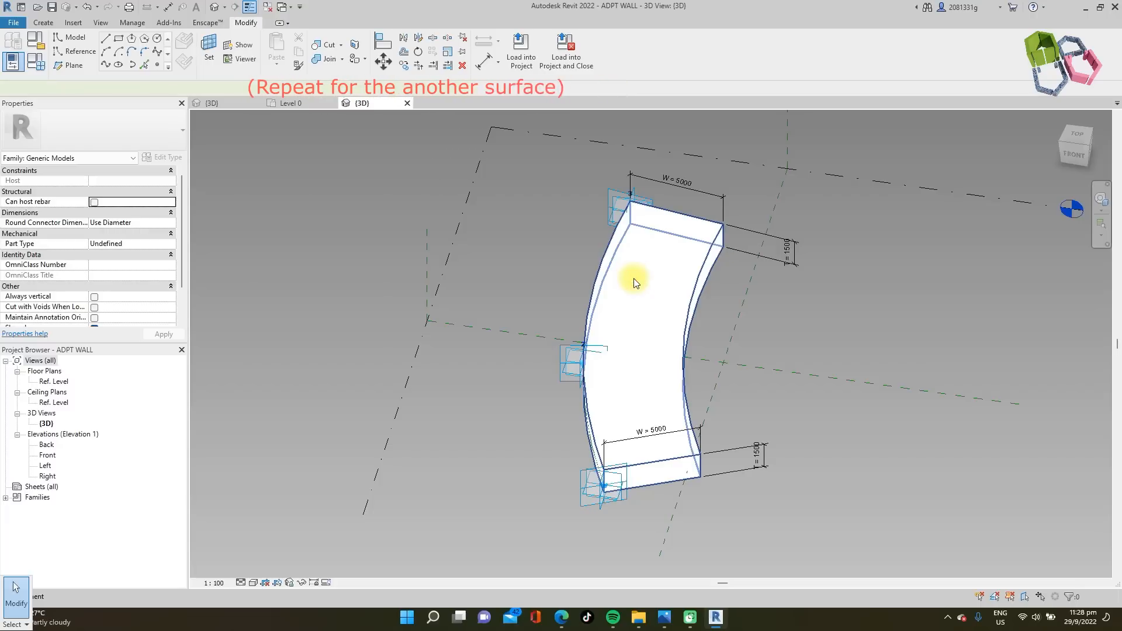
pyautogui.click(611, 274)
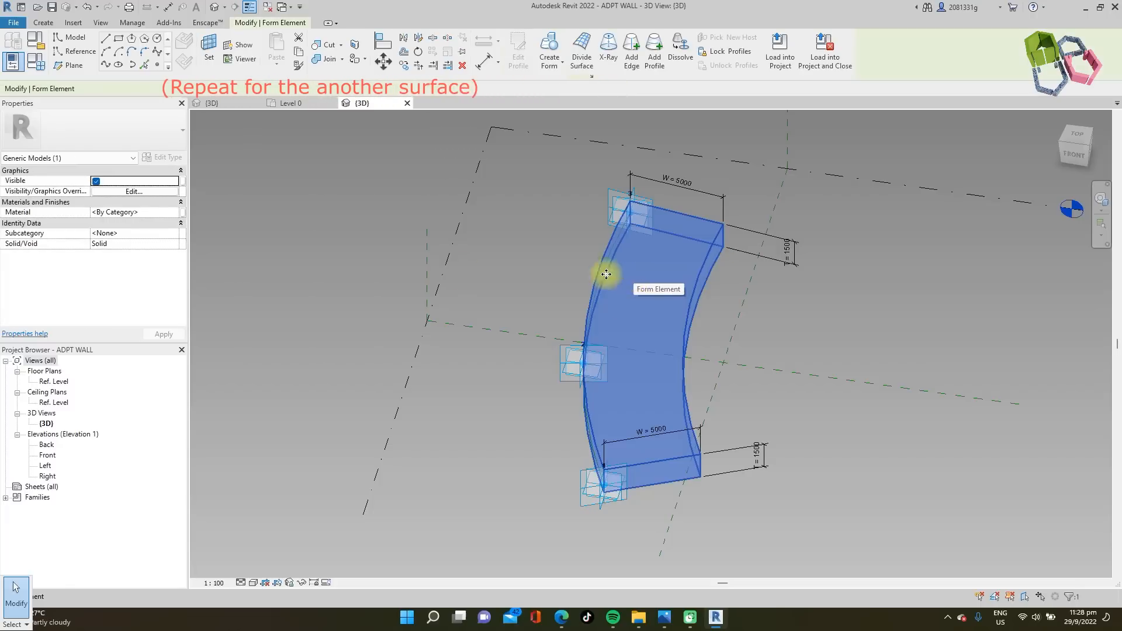
pyautogui.click(183, 213)
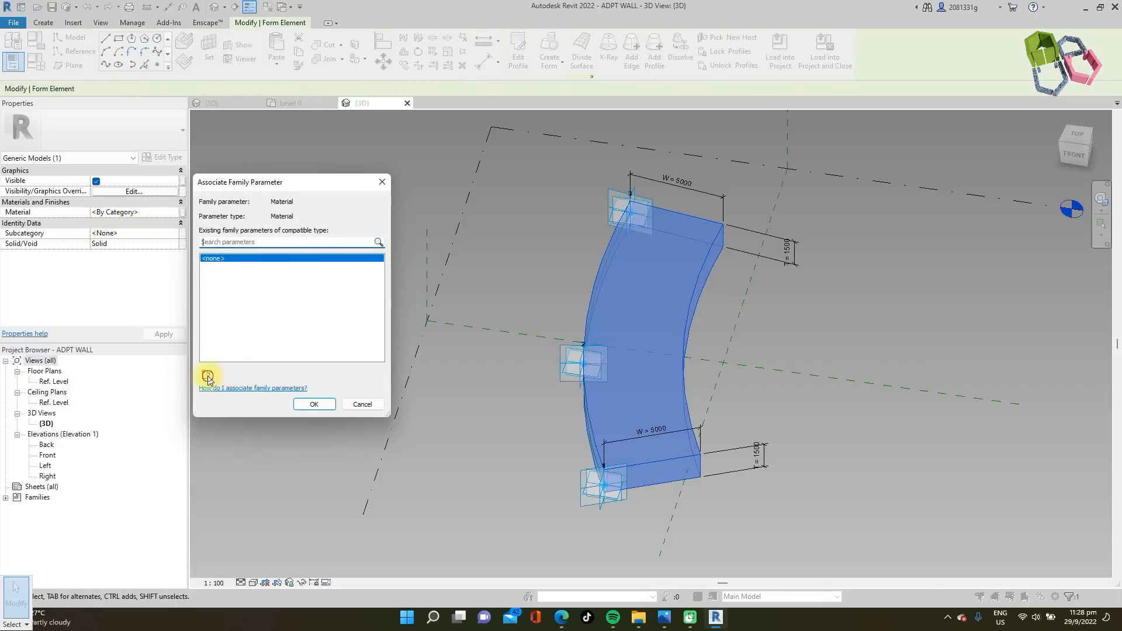
pyautogui.click(208, 376)
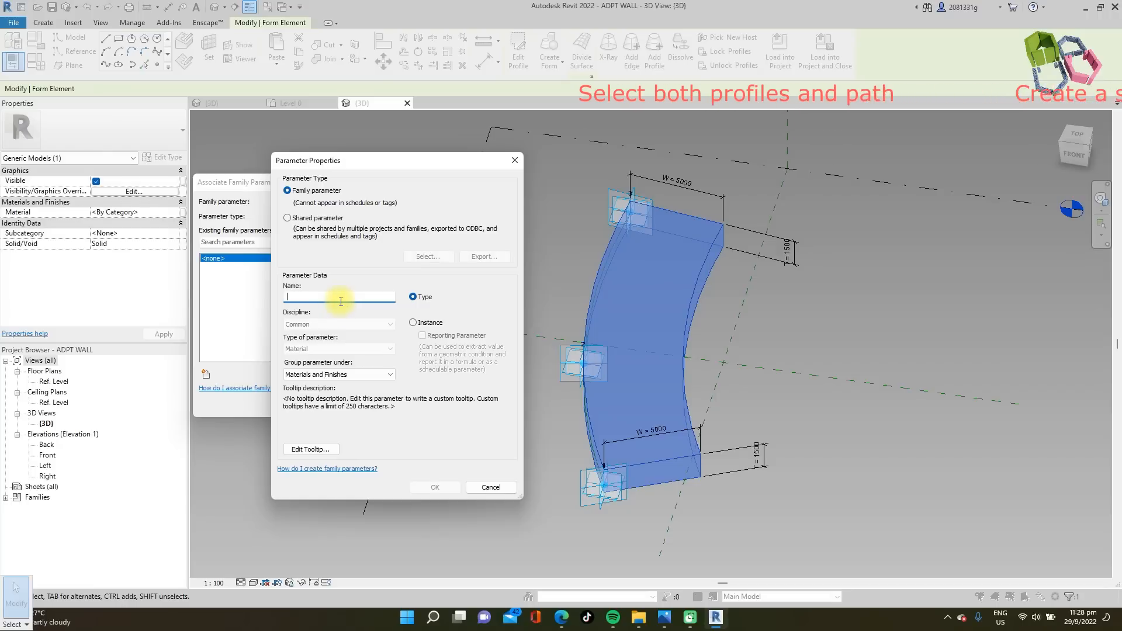
pyautogui.write('ST CONC ')
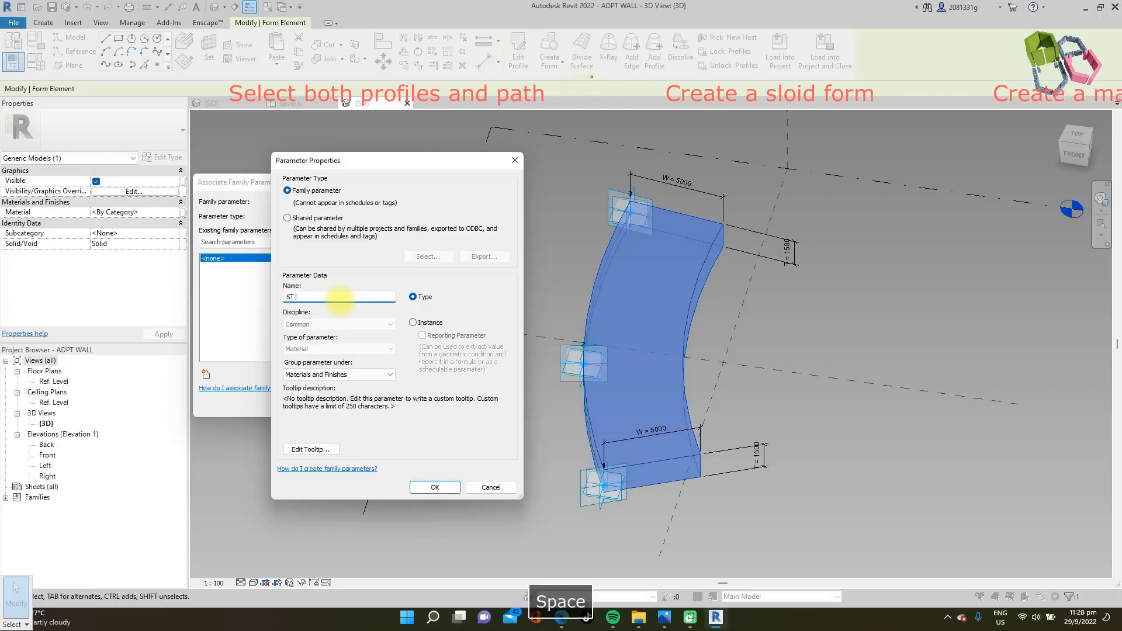
pyautogui.write('WALL')
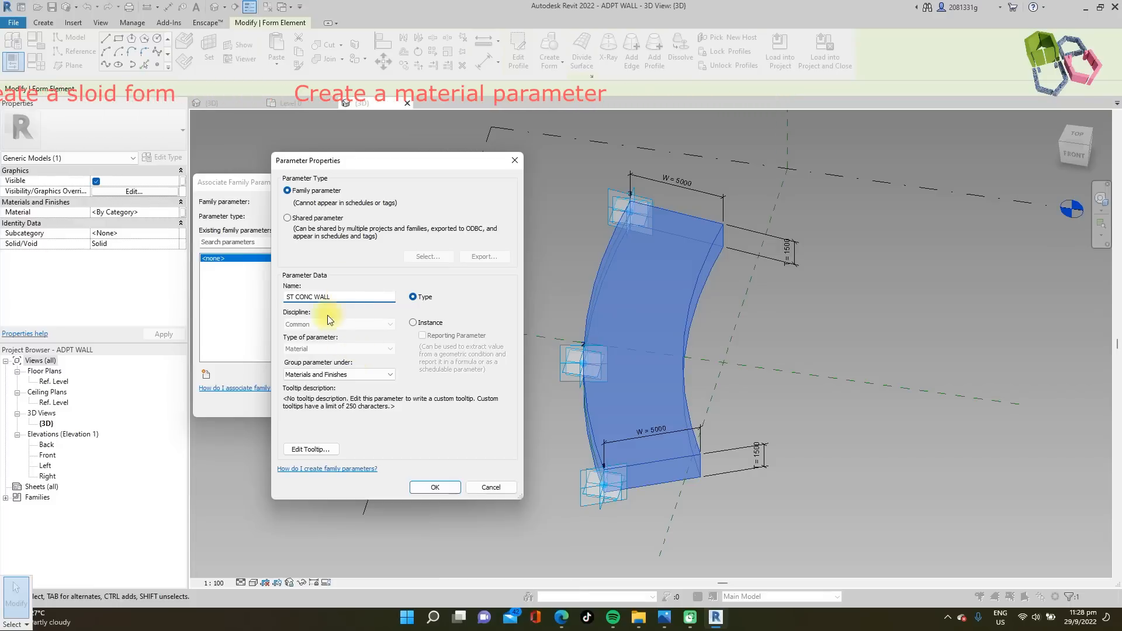
pyautogui.click(432, 486)
pyautogui.click(320, 407)
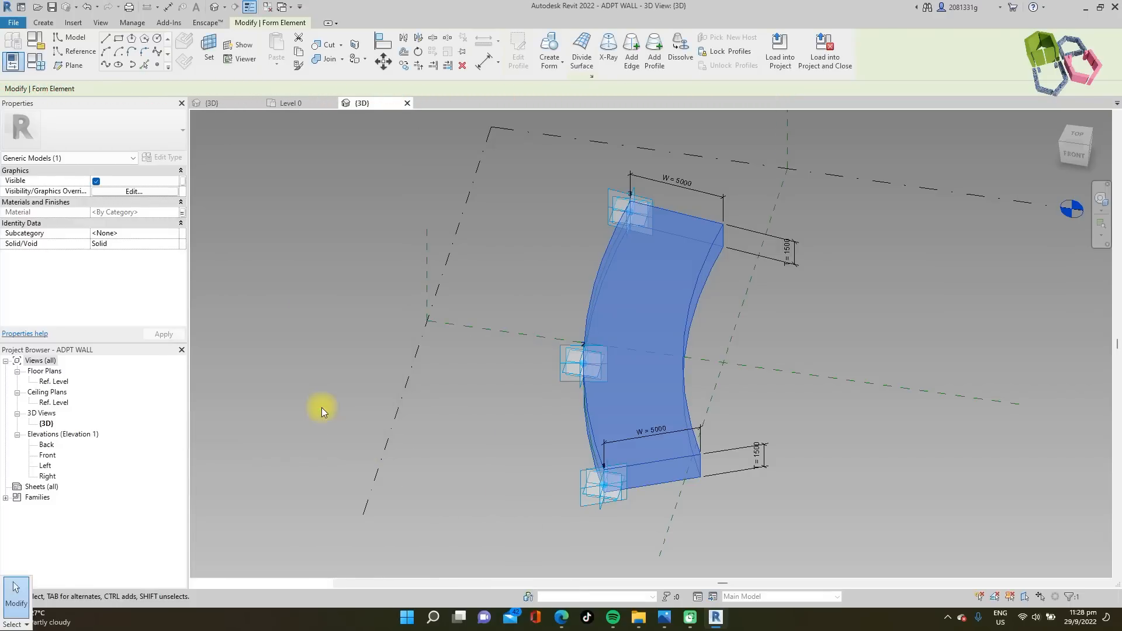
# - Save the ADPT WALL family, load it into the MBS project and show the project's 3D view
pyautogui.click(53, 8)
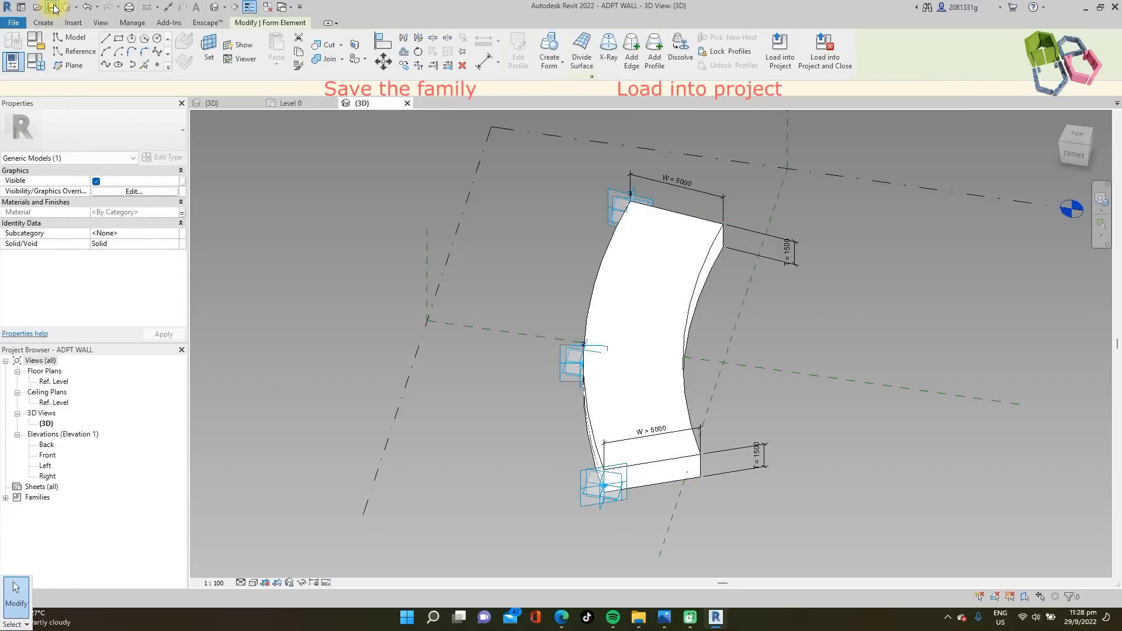
pyautogui.click(519, 61)
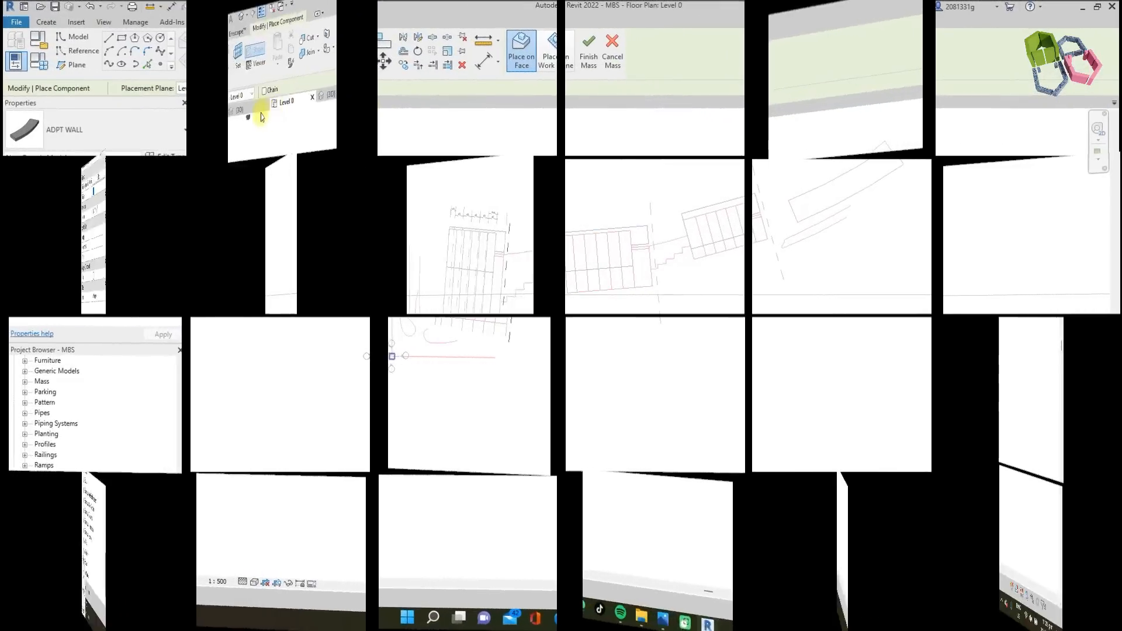
pyautogui.click(222, 103)
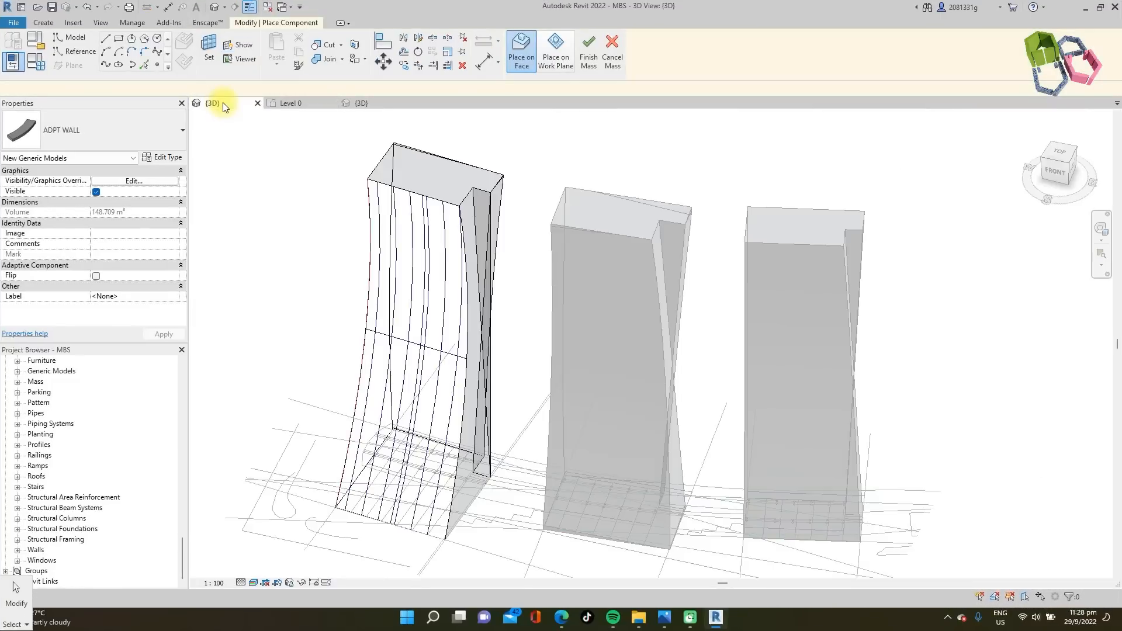
# - Turn on the nodes in the surface representation of the first tower's divided curved face
pyautogui.press('Escape')
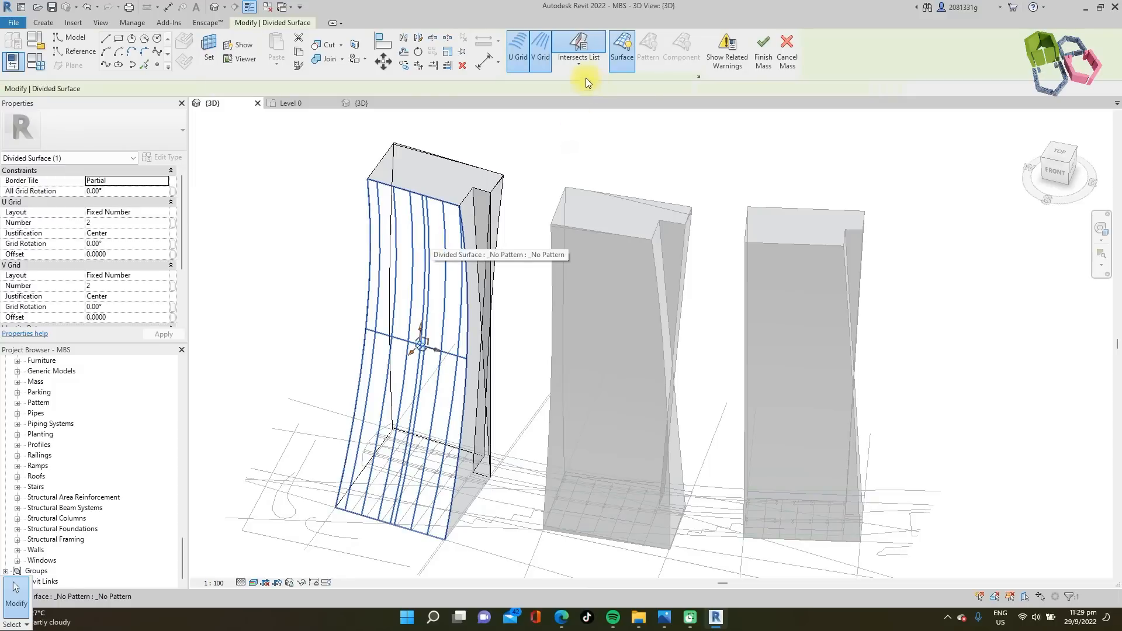
pyautogui.click(696, 75)
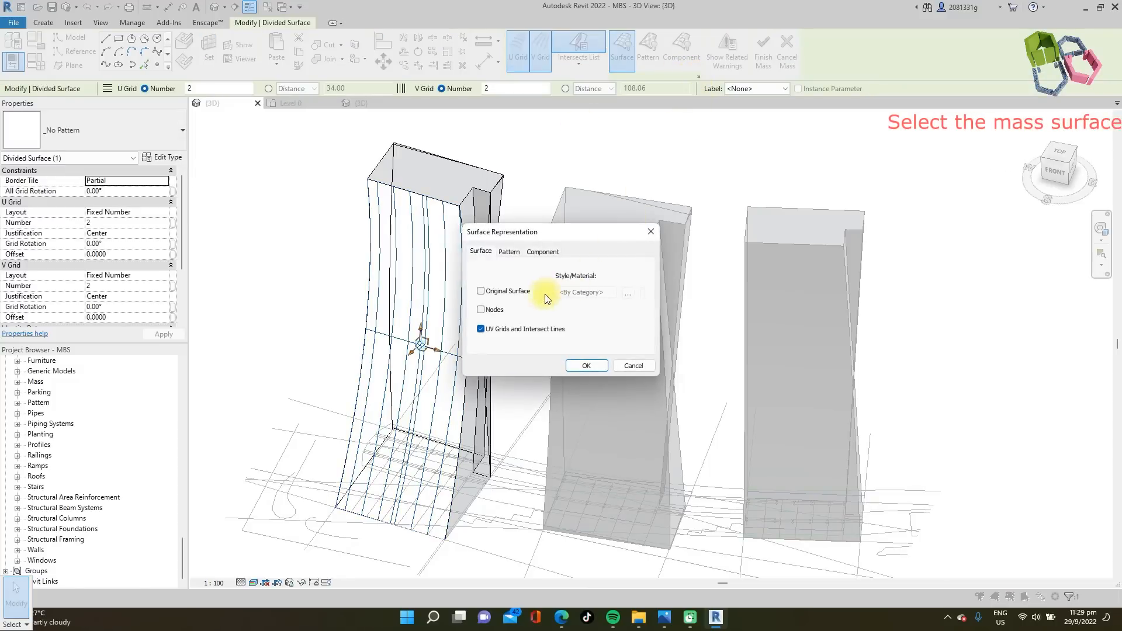
pyautogui.click(586, 367)
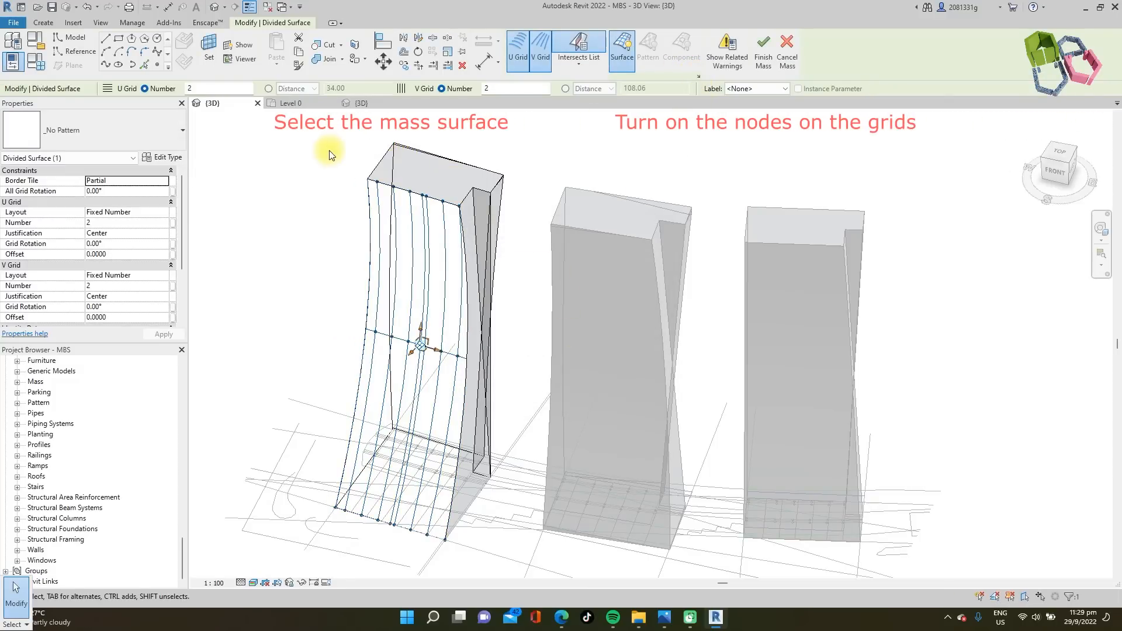
# - Exit component placement and delete the stray ADPT WALL instance beside the base of the first tower
pyautogui.press('Escape')
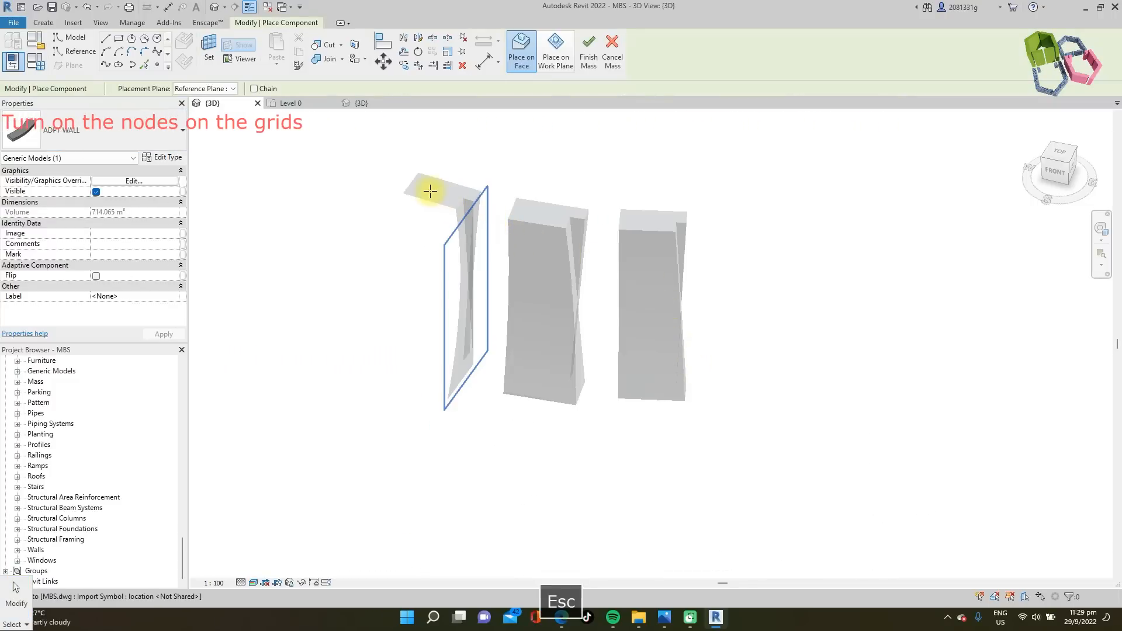
pyautogui.press('Escape')
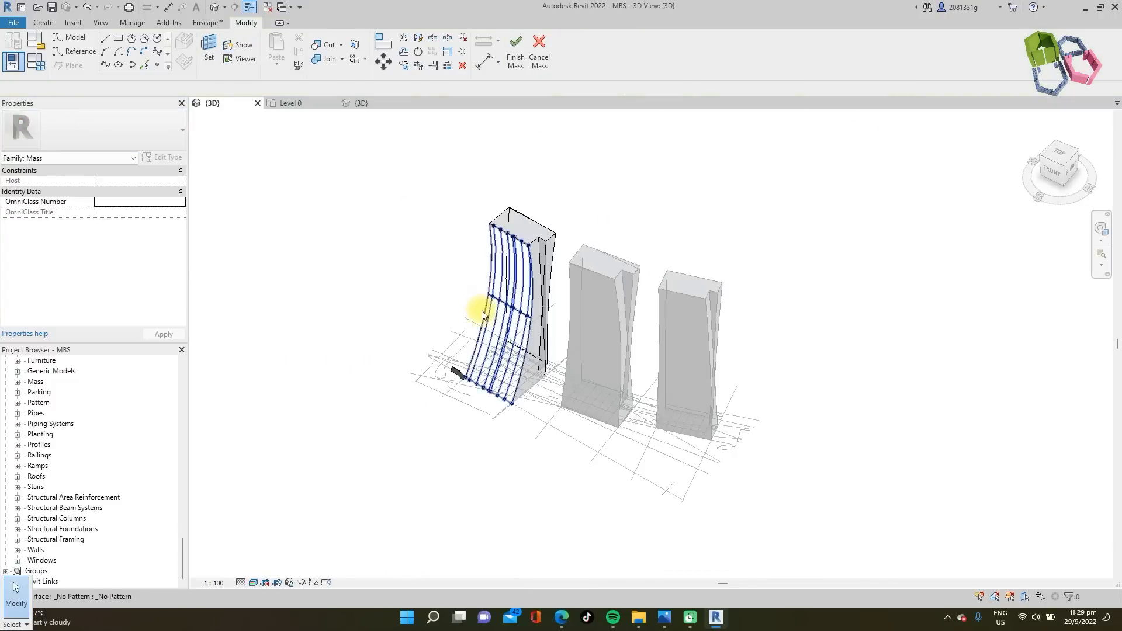
pyautogui.scroll(3, 483, 314)
pyautogui.press('Escape')
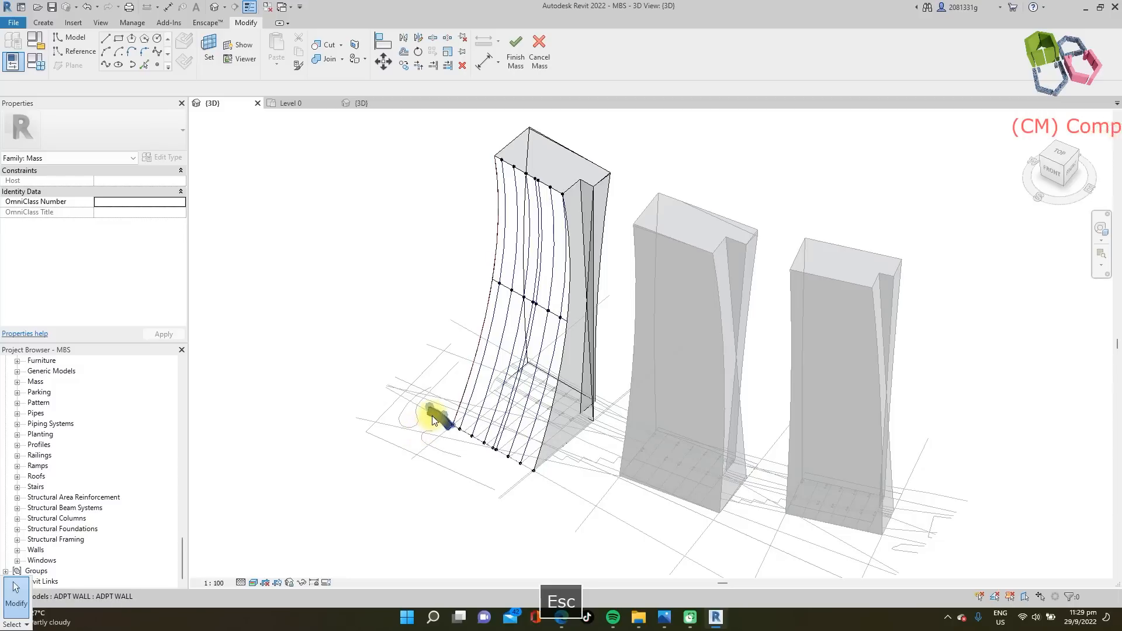
pyautogui.click(433, 420)
pyautogui.press('Delete')
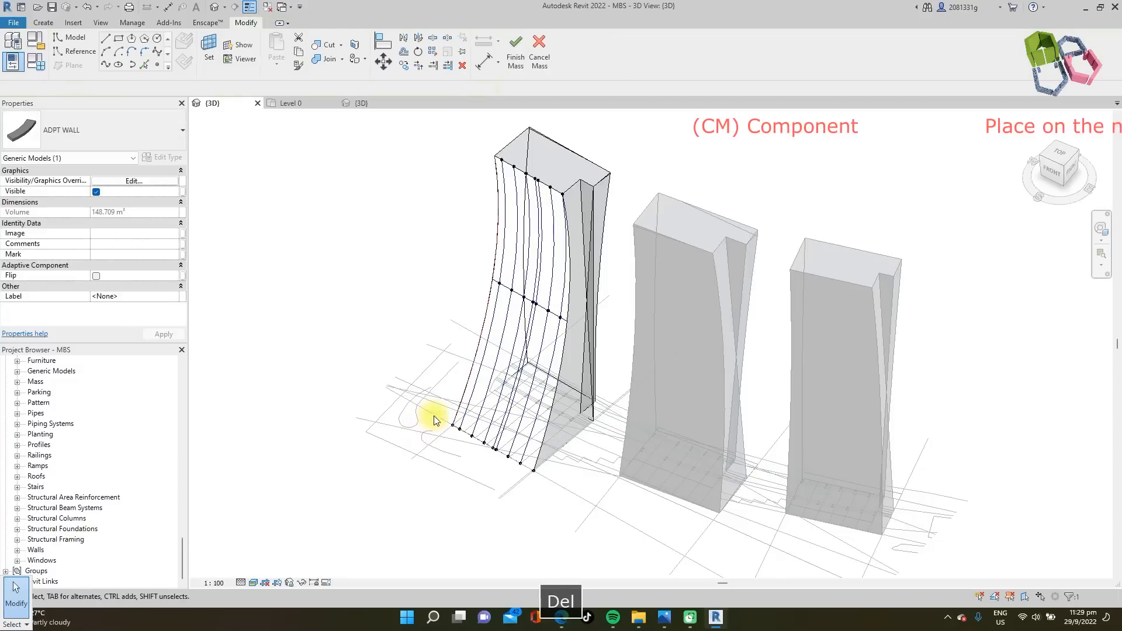
# - Place an ADPT WALL component on the base, middle and top nodes along the outer edge of the first tower's curved face
pyautogui.press('c')
pyautogui.press('m')
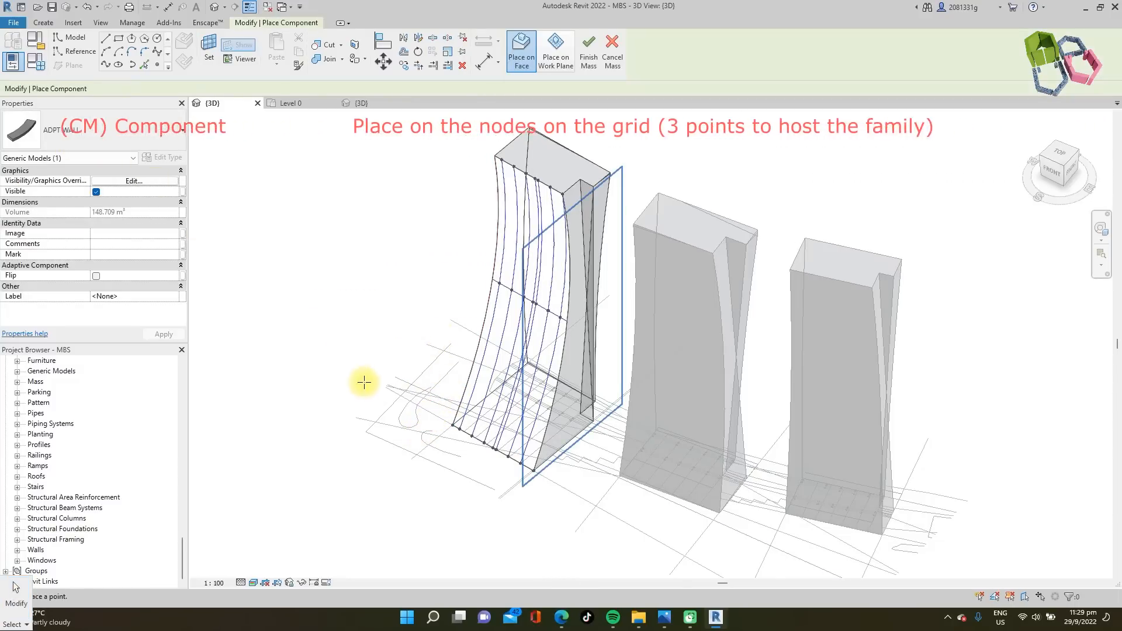
pyautogui.click(451, 424)
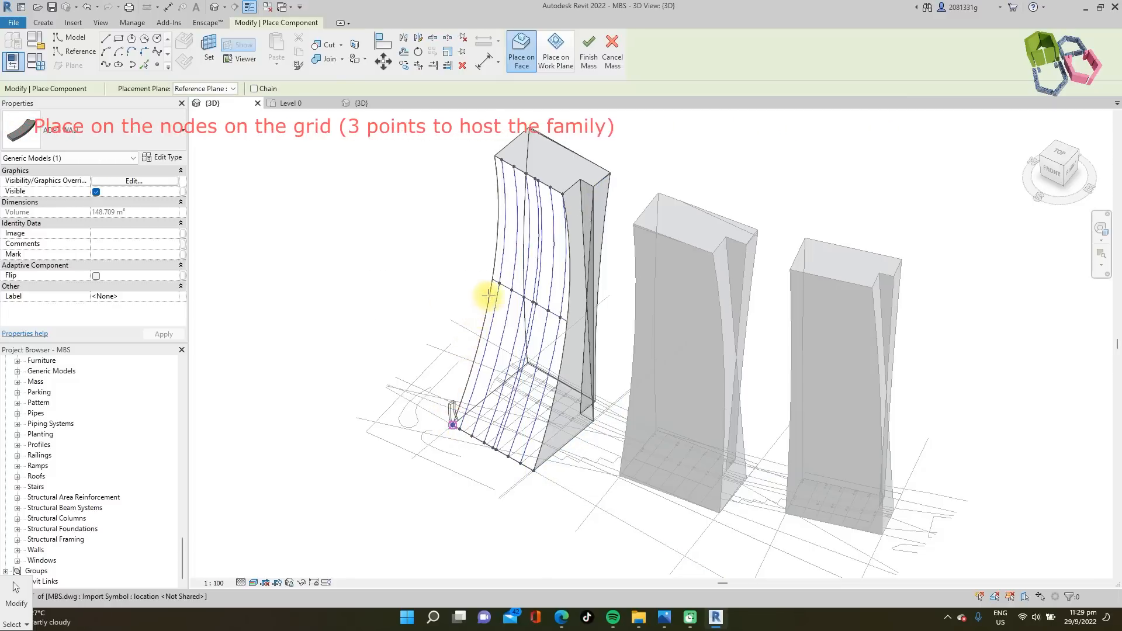
pyautogui.press('Escape')
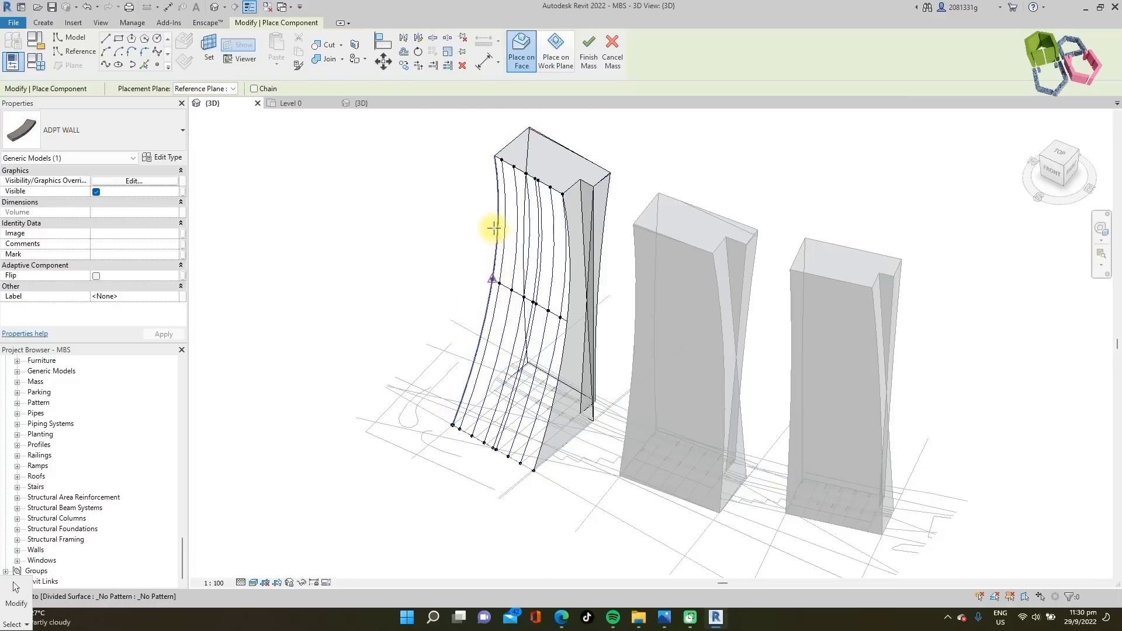
pyautogui.click(495, 156)
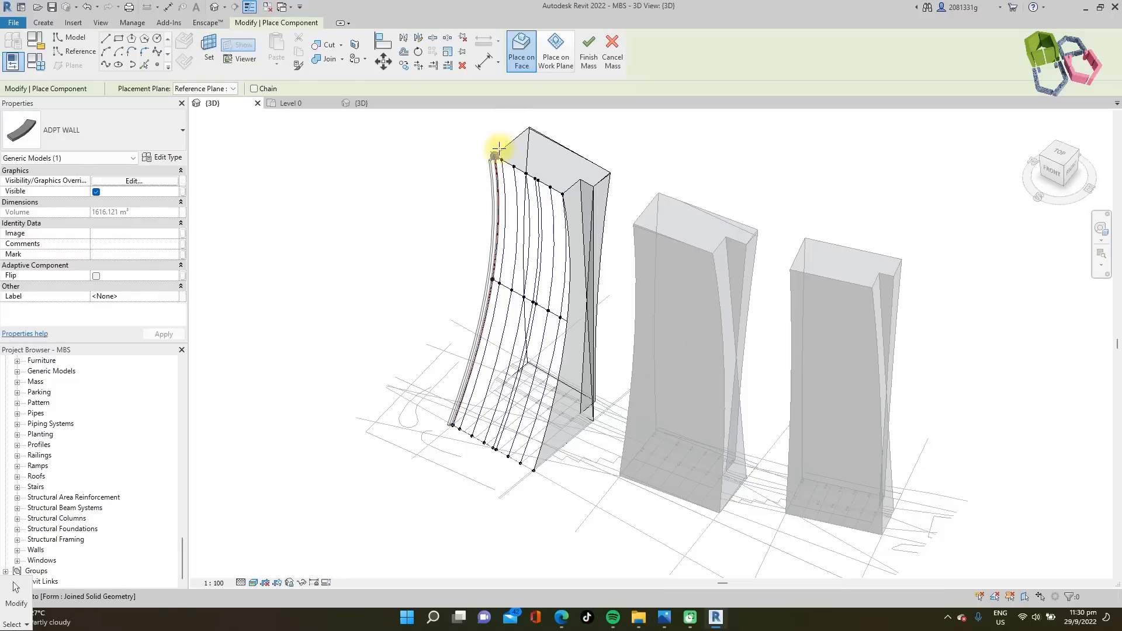
pyautogui.press('Escape')
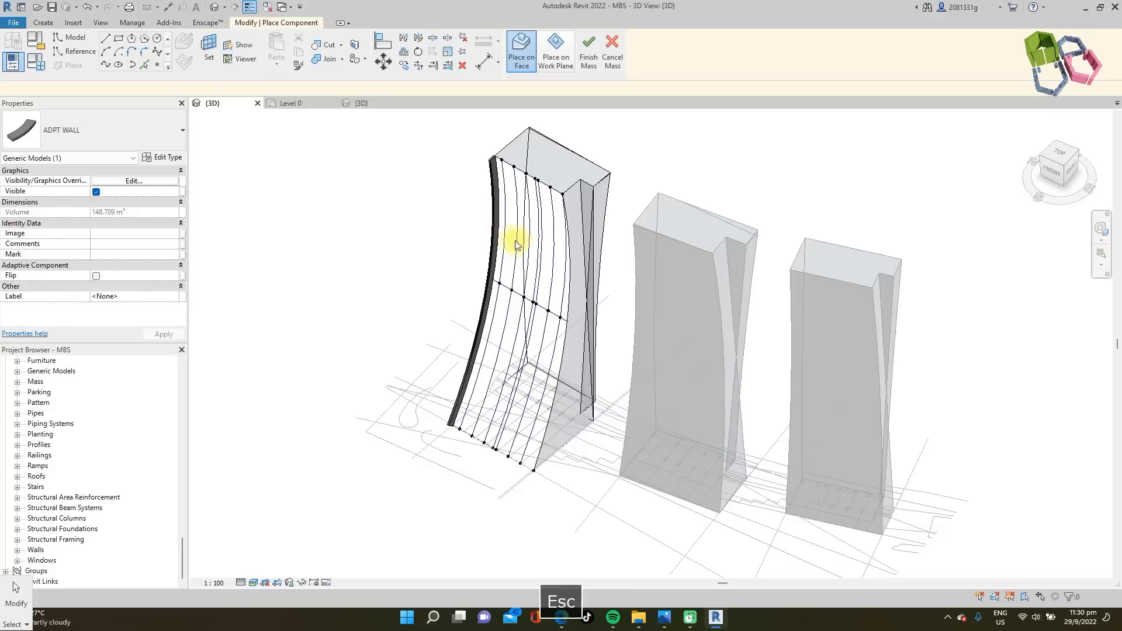
pyautogui.scroll(4, 514, 166)
pyautogui.click(476, 158)
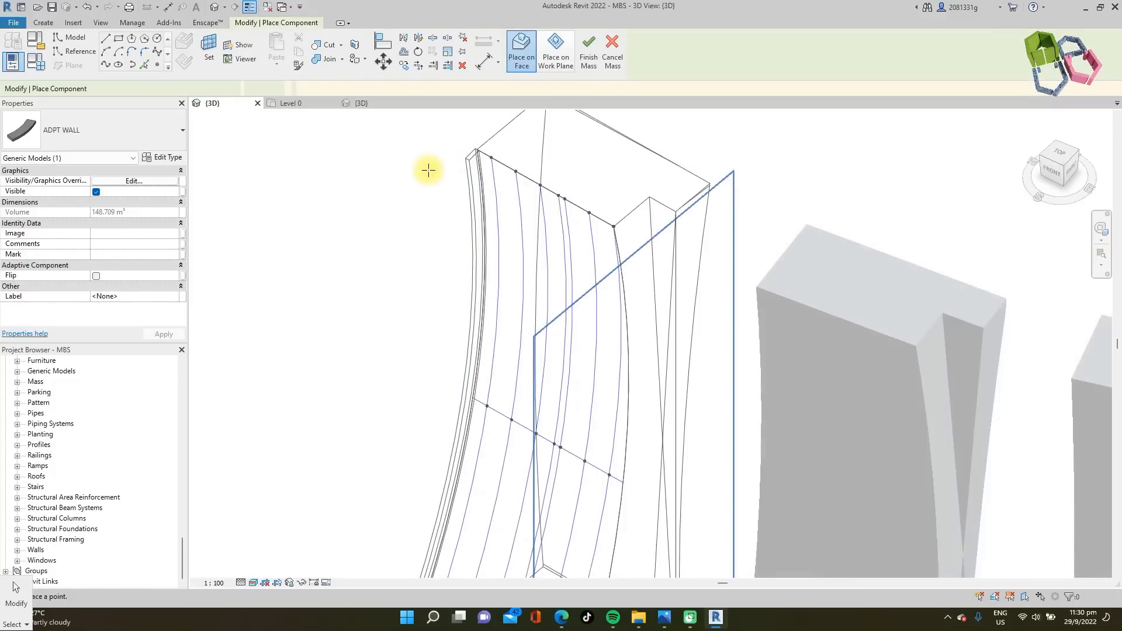
pyautogui.press('Escape')
pyautogui.scroll(-4, 374, 171)
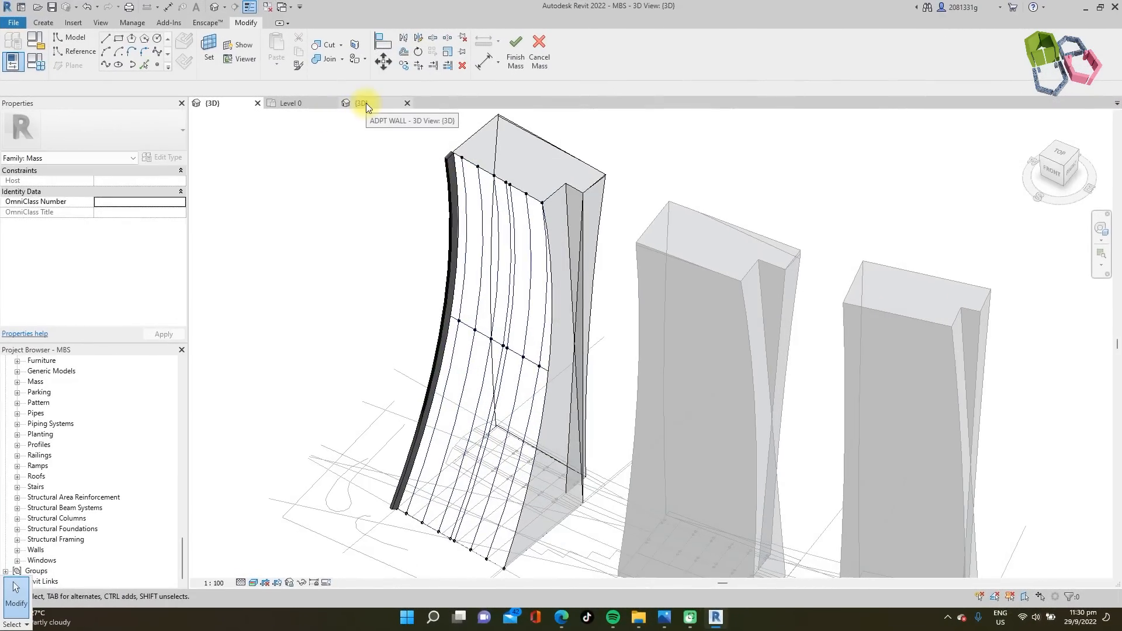
# - Return to the ADPT WALL family's 3D view and temporarily hide the solid wall form
pyautogui.click(366, 102)
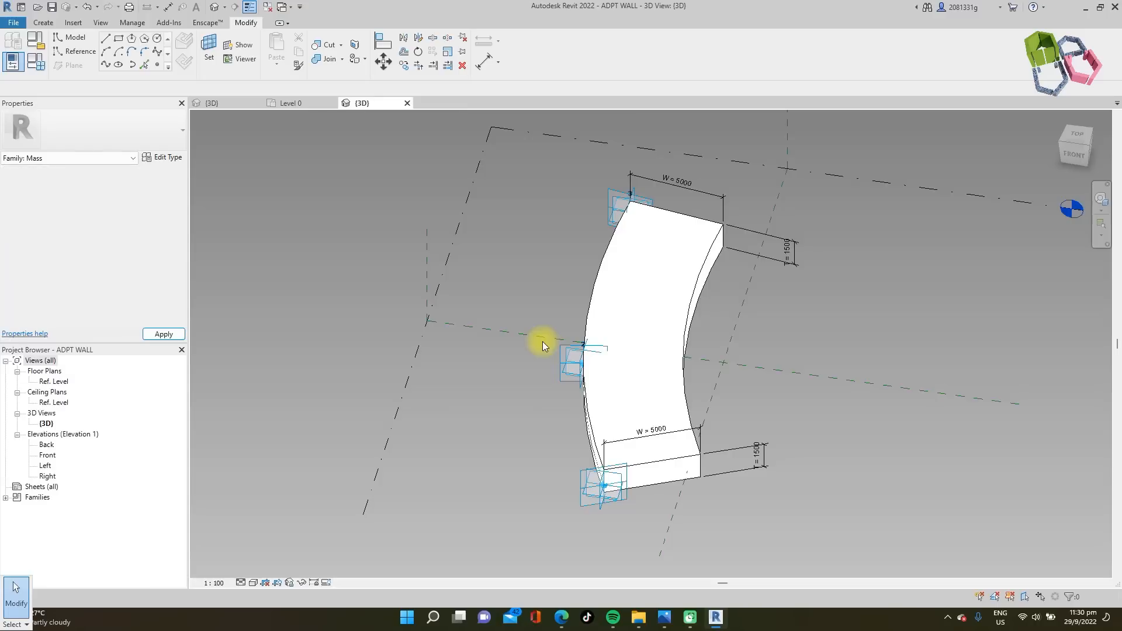
pyautogui.scroll(3, 622, 212)
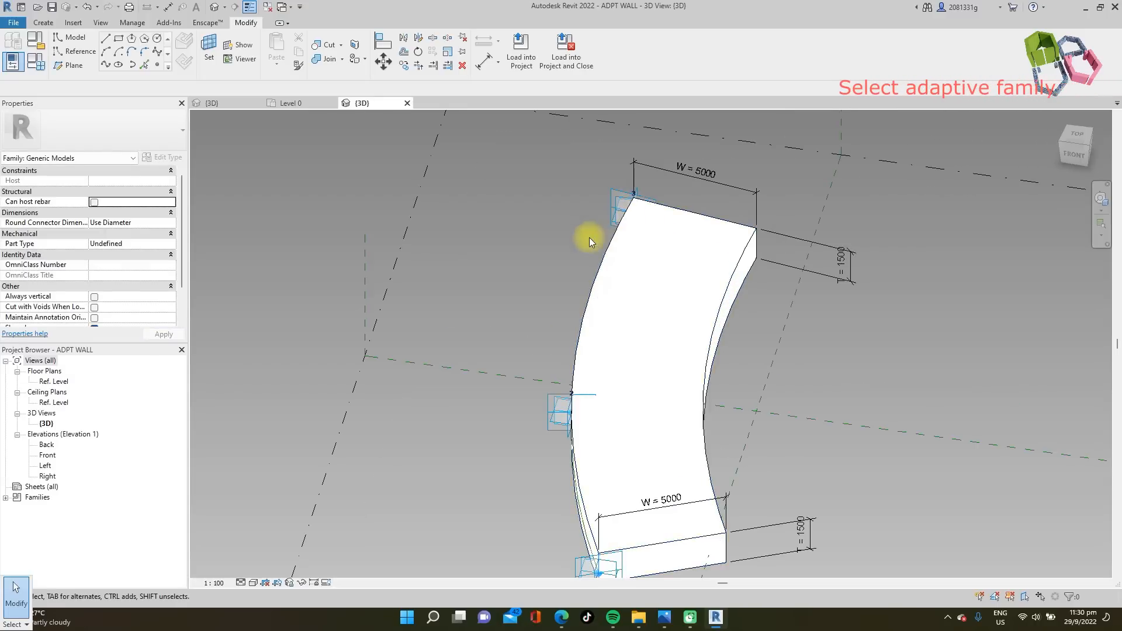
pyautogui.scroll(-2, 591, 234)
pyautogui.click(650, 304)
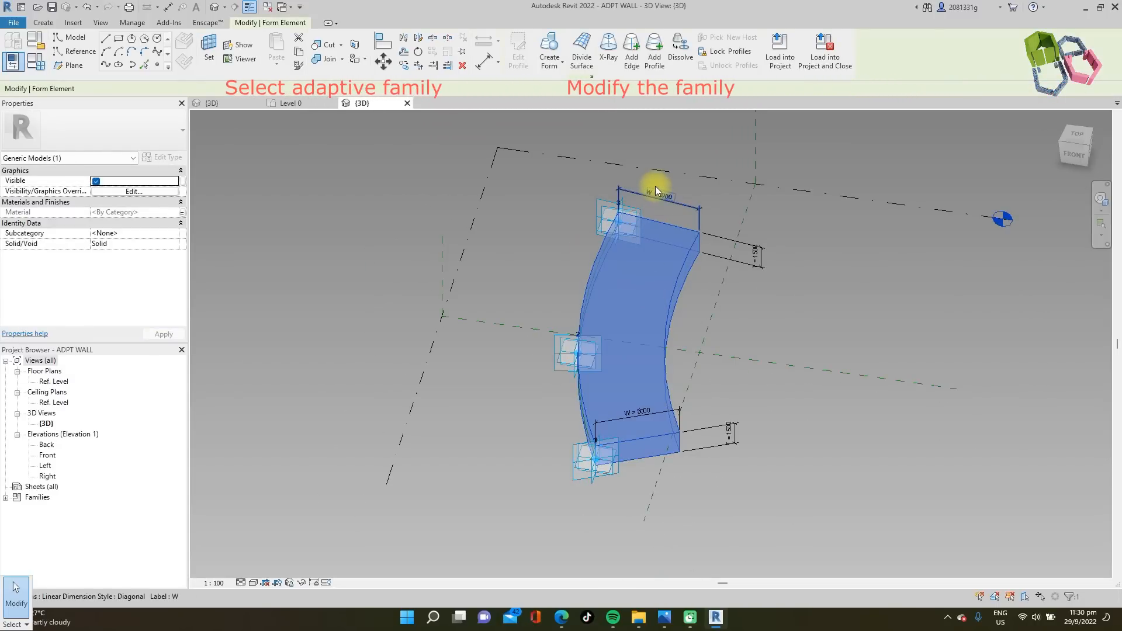
pyautogui.press('h')
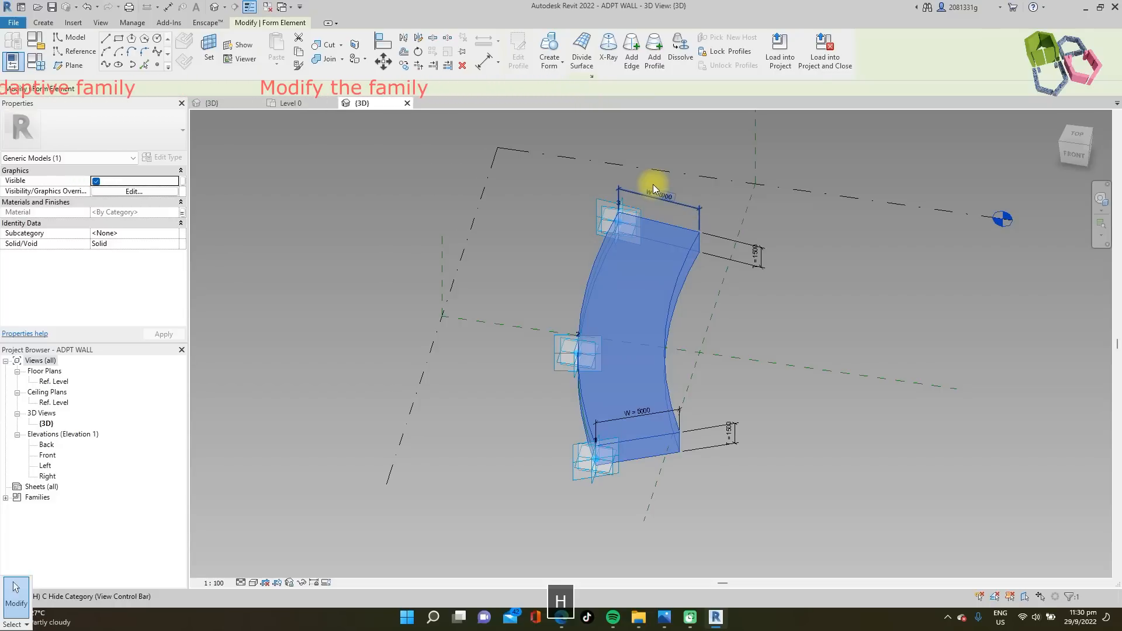
pyautogui.press('h')
# - Link the rotation angle of the upper profile's reference point to a new WALL ROTATION type parameter
pyautogui.scroll(4, 642, 210)
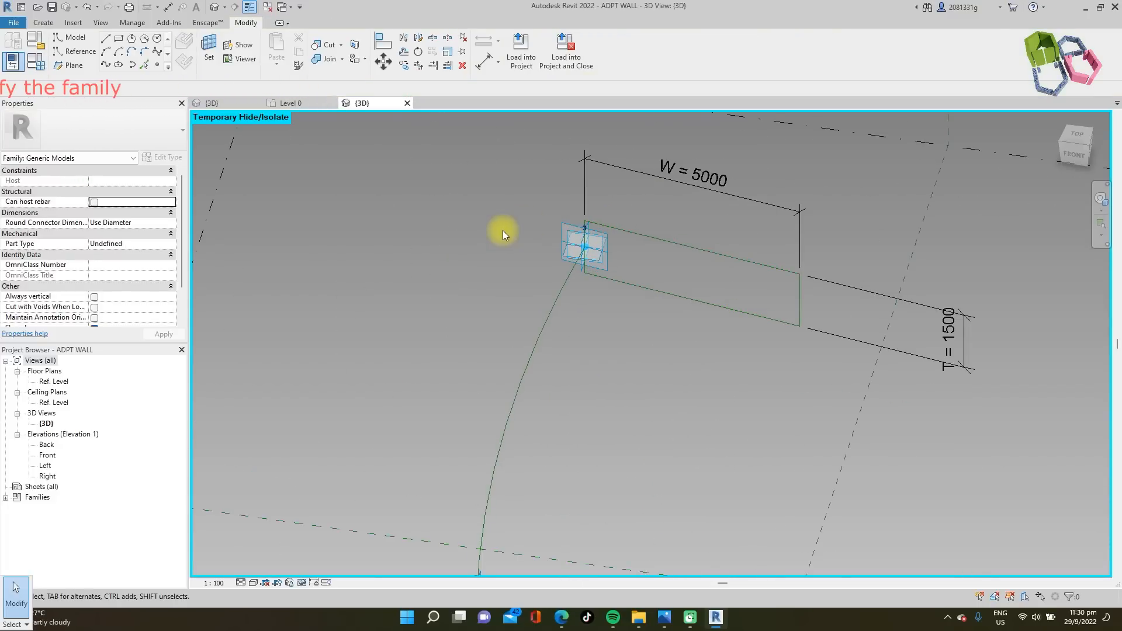
pyautogui.scroll(-1, 514, 233)
pyautogui.click(584, 244)
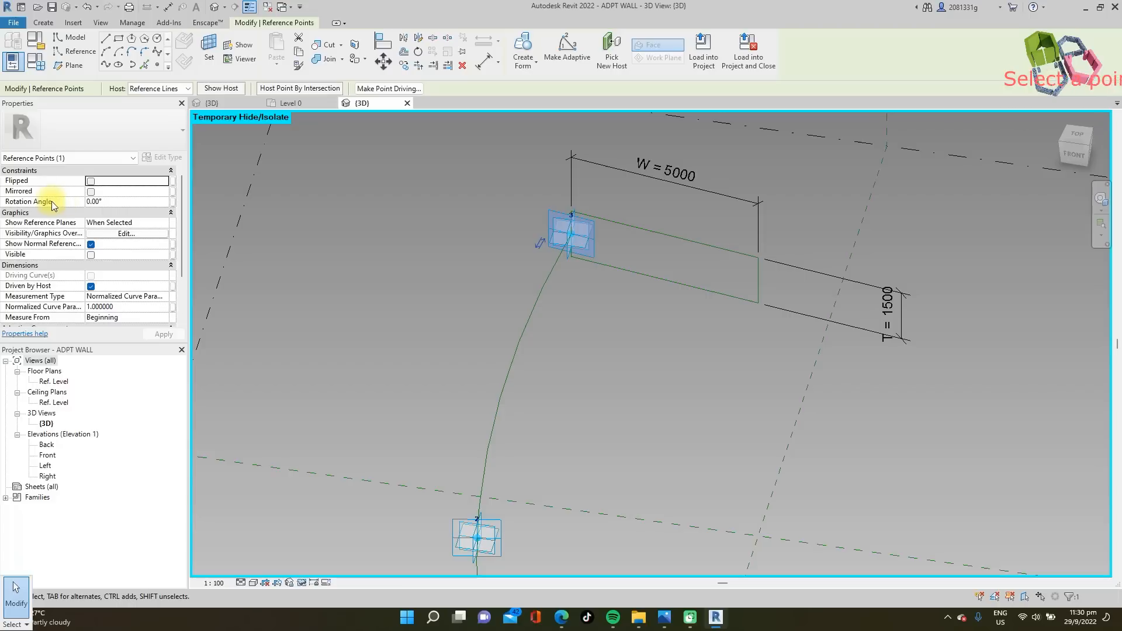
pyautogui.click(172, 202)
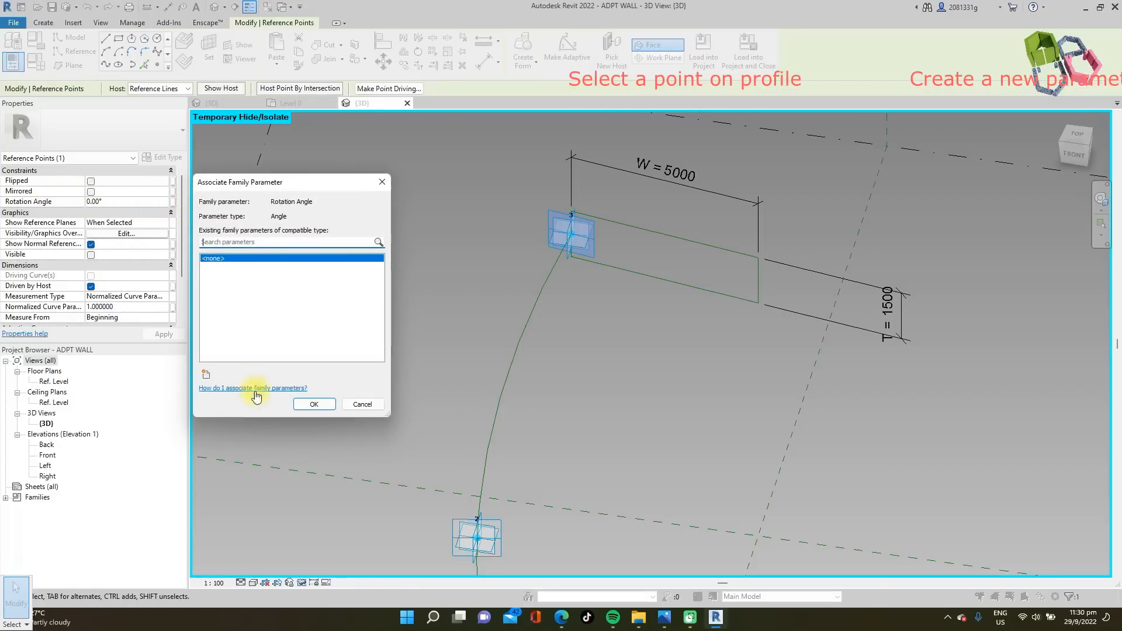
pyautogui.click(205, 375)
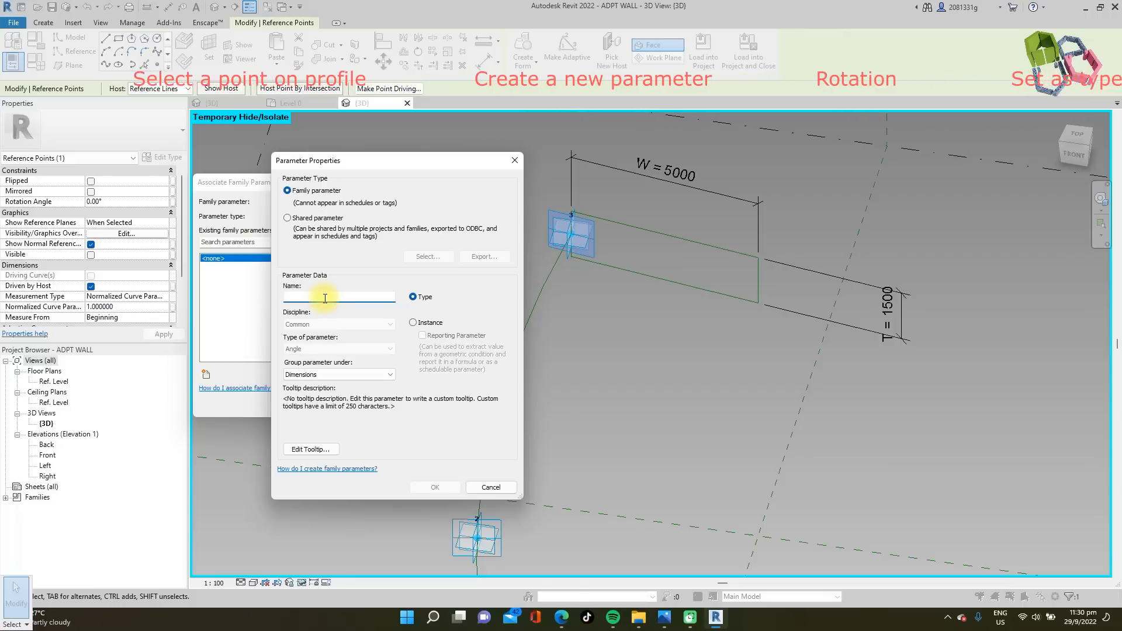
pyautogui.write('WALL ROA=')
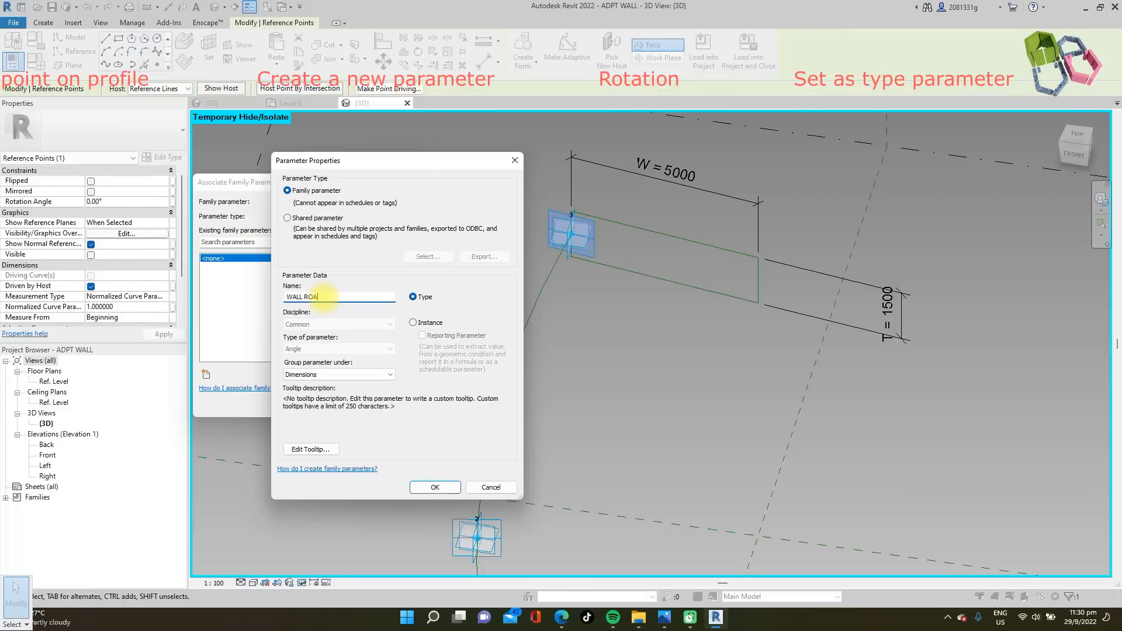
pyautogui.press('BackSpace')
pyautogui.press('BackSpace')
pyautogui.write('TATION')
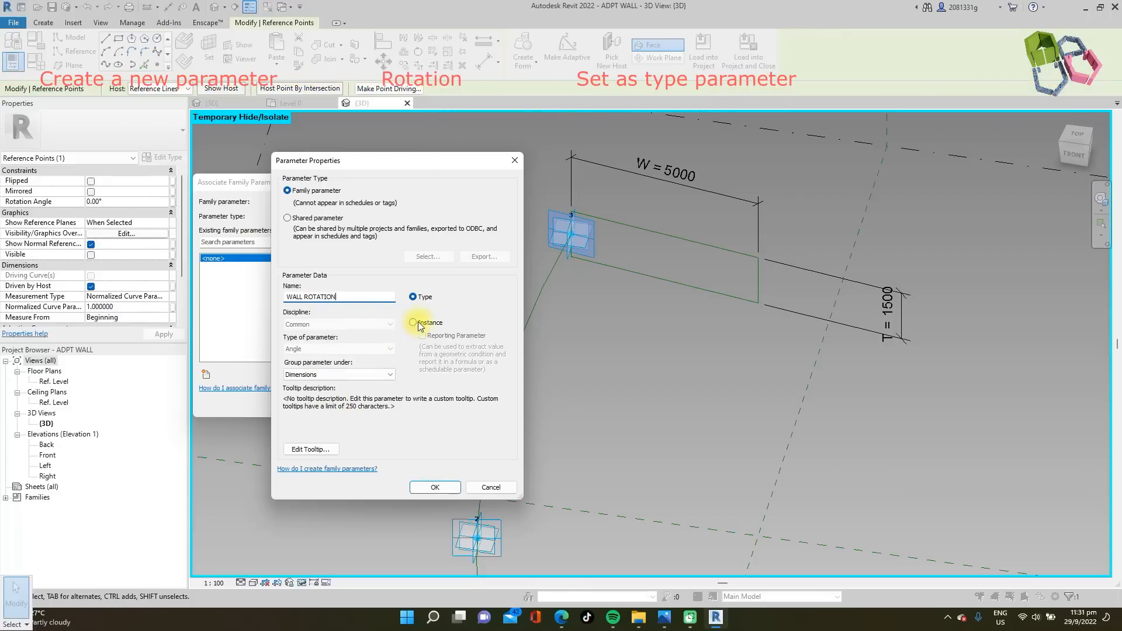
pyautogui.click(435, 487)
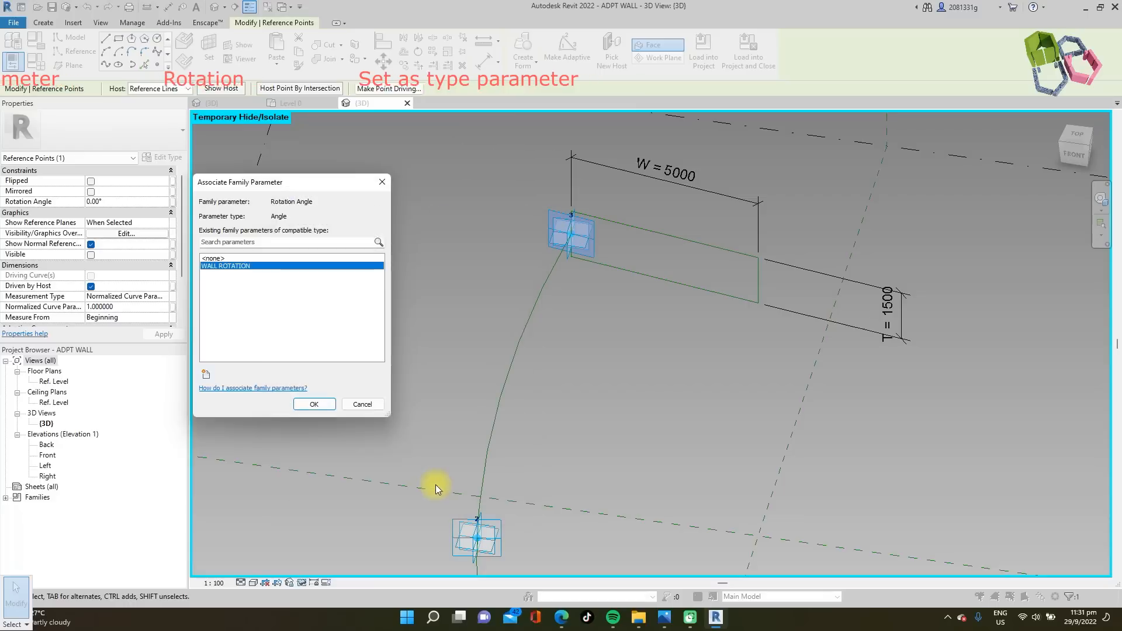
pyautogui.click(314, 404)
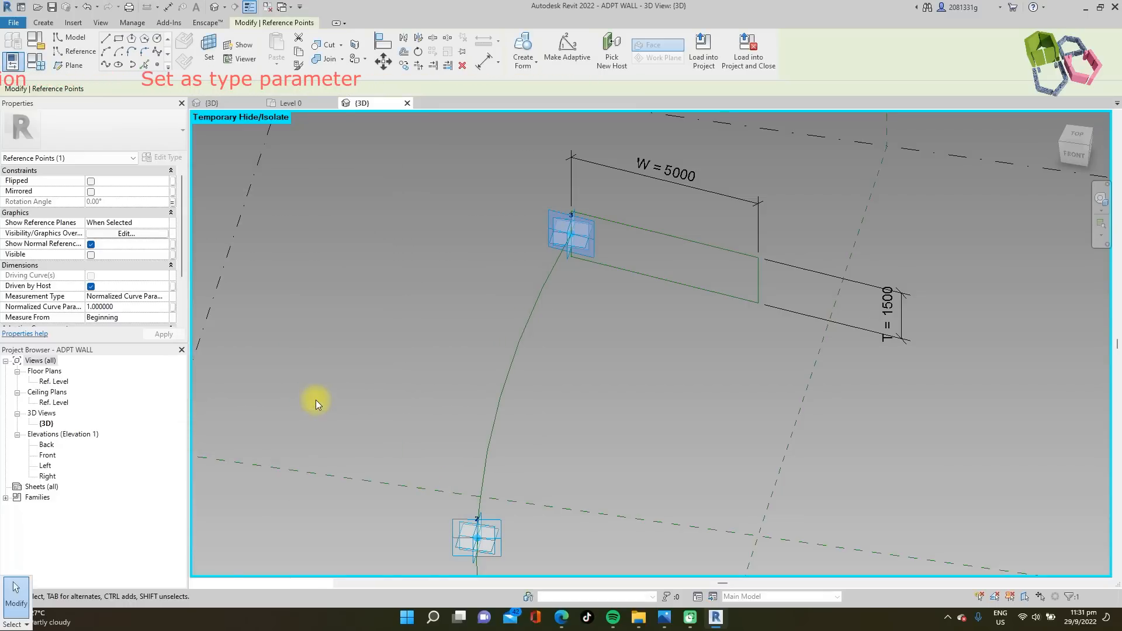
pyautogui.click(457, 285)
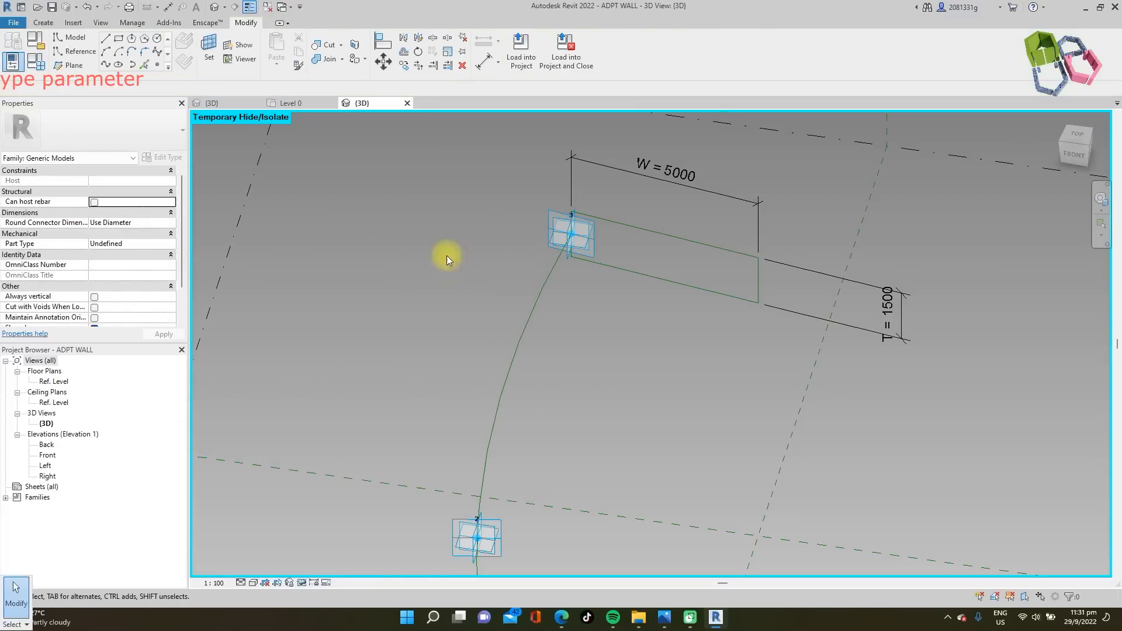
# - Link the rotation angle of the lower profile's reference point to the existing WALL ROTATION parameter
pyautogui.scroll(-2, 413, 216)
pyautogui.scroll(5, 481, 553)
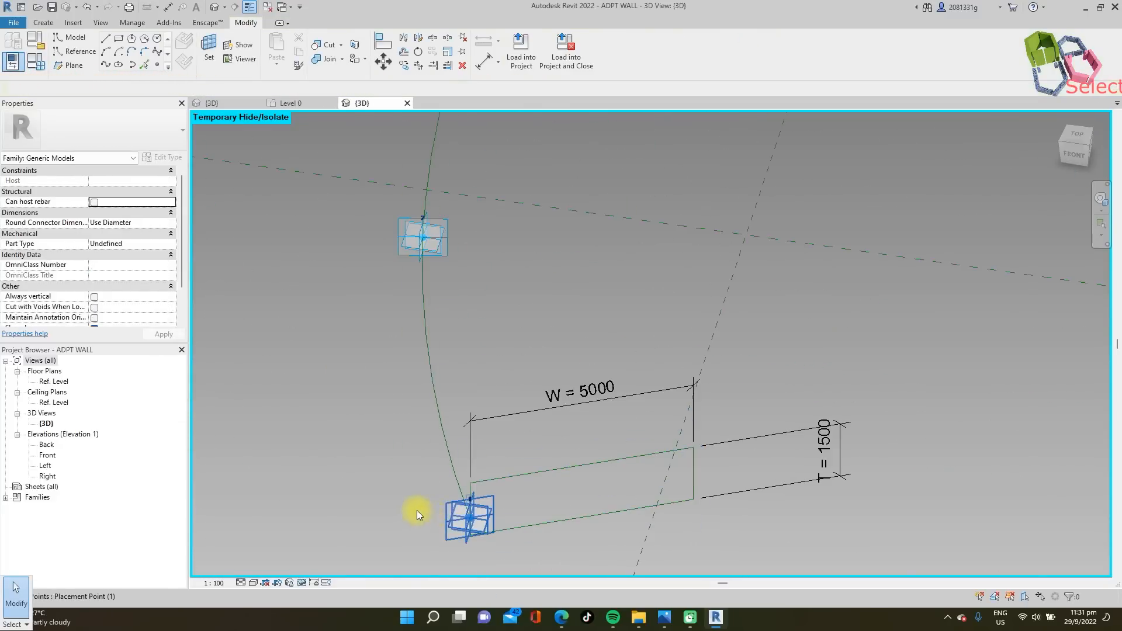
pyautogui.click(482, 522)
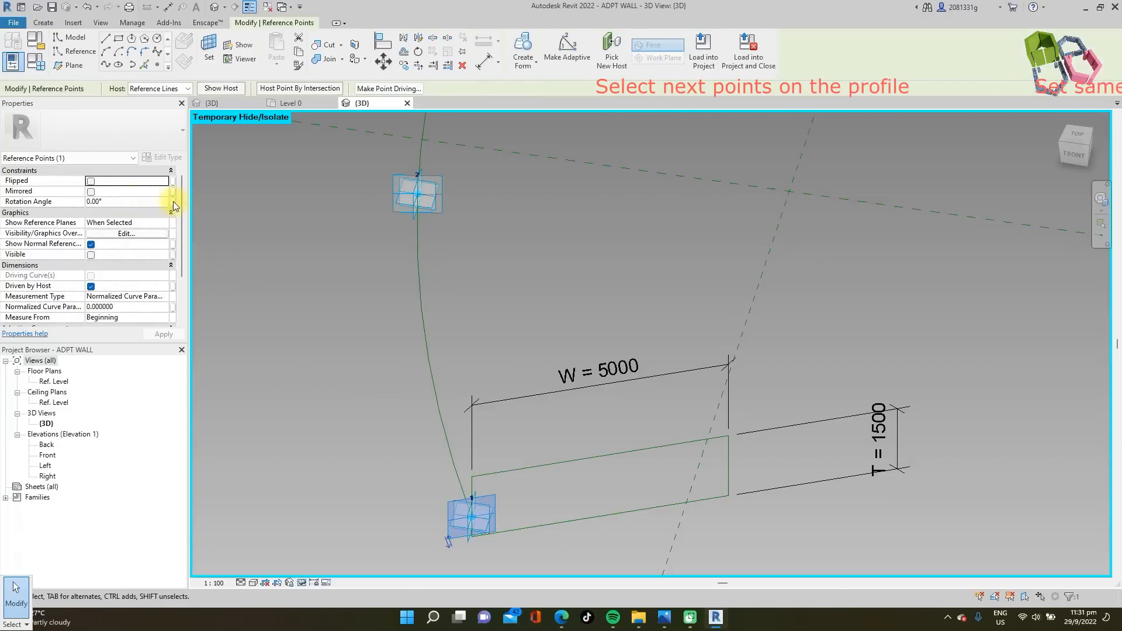
pyautogui.click(173, 202)
pyautogui.click(231, 267)
pyautogui.click(313, 403)
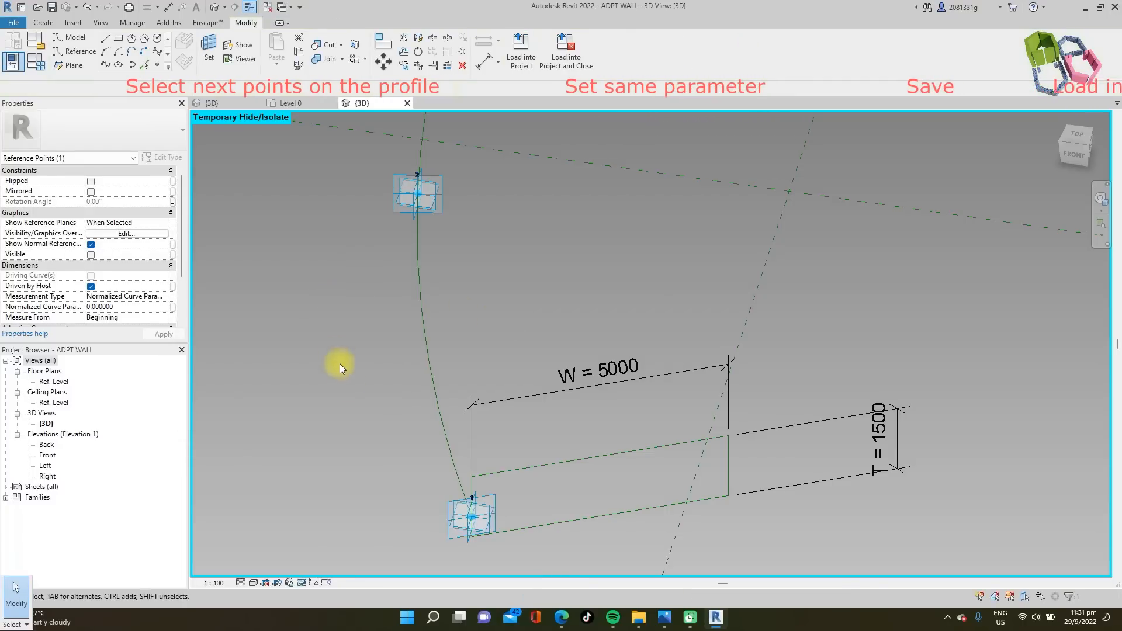
pyautogui.scroll(-2, 345, 374)
pyautogui.press('Escape')
# - Restore the hidden wall form and load the ADPT WALL family into the MBS project, overwriting the existing version
pyautogui.press('h')
pyautogui.press('r')
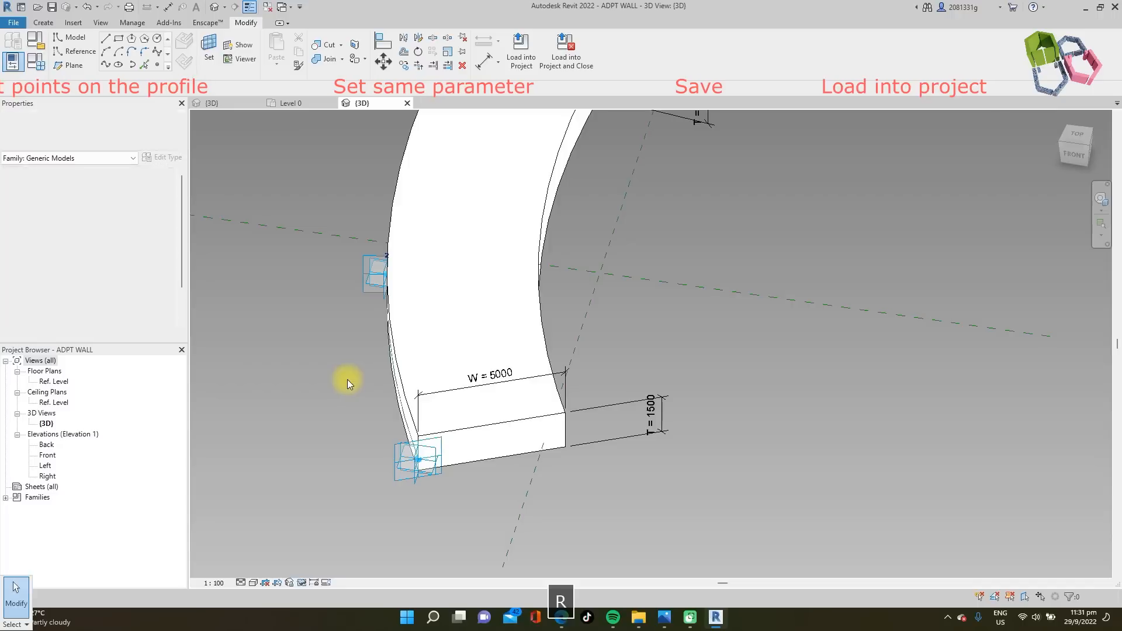
pyautogui.scroll(-3, 519, 374)
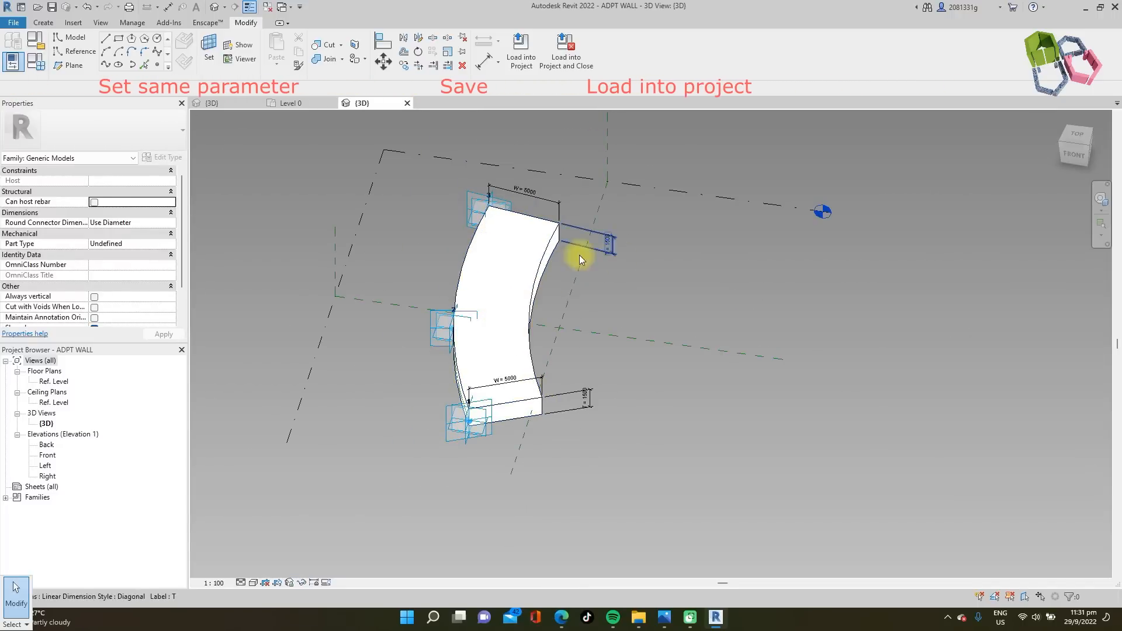
pyautogui.scroll(2, 490, 238)
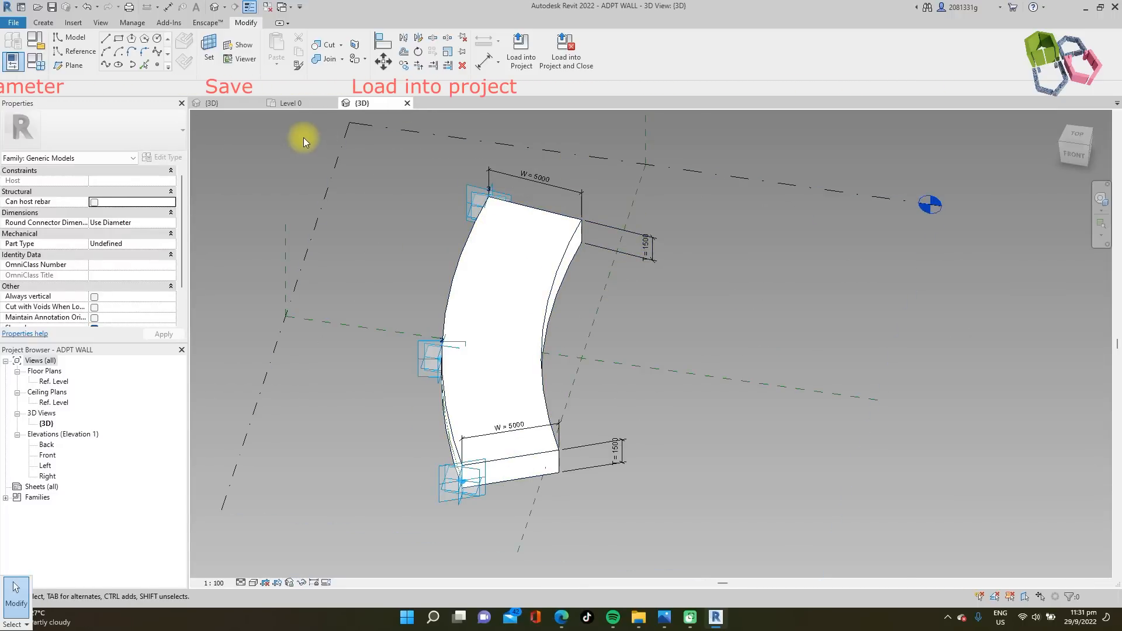
pyautogui.click(520, 60)
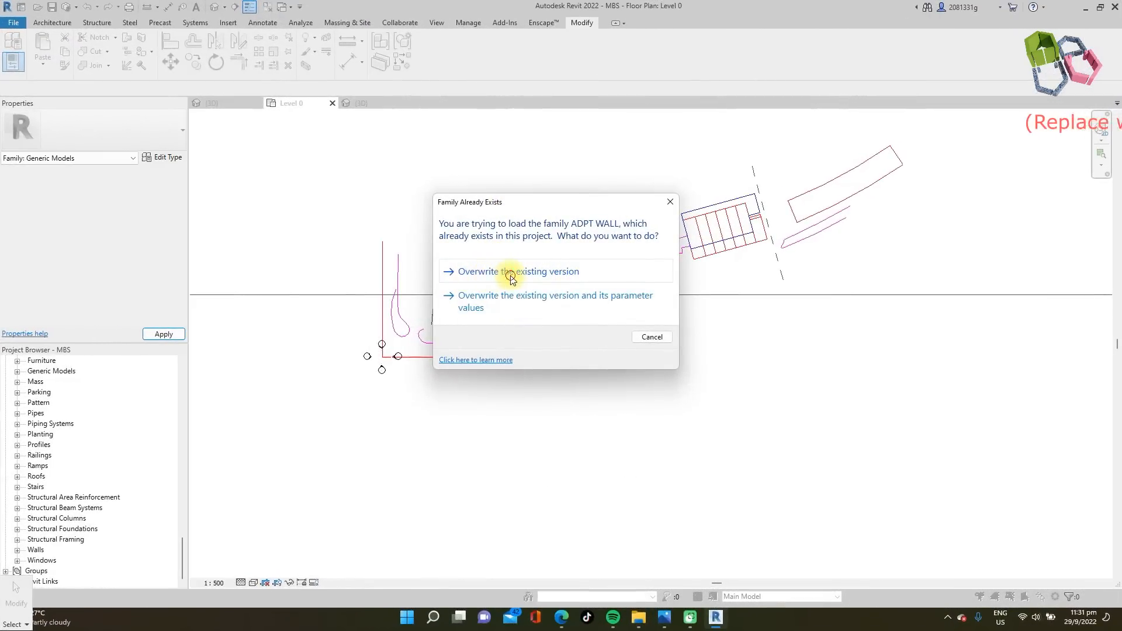
pyautogui.click(513, 271)
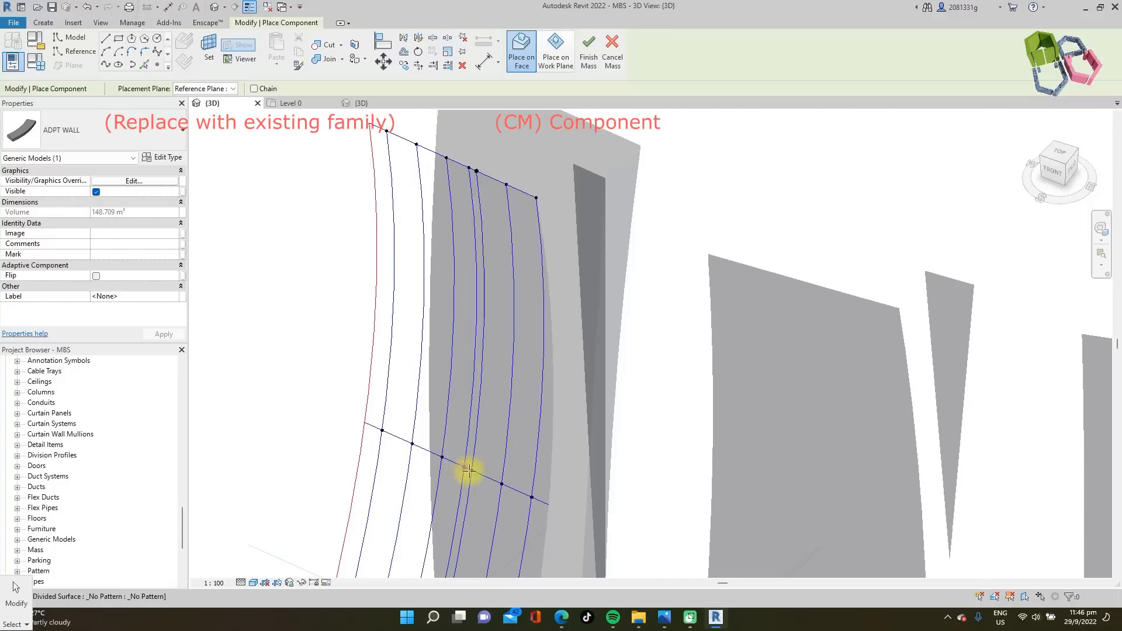
# - Place an ADPT WALL component on the top, middle and base nodes near the centre of the first tower's divided curved face
pyautogui.click(469, 470)
pyautogui.scroll(-2, 406, 276)
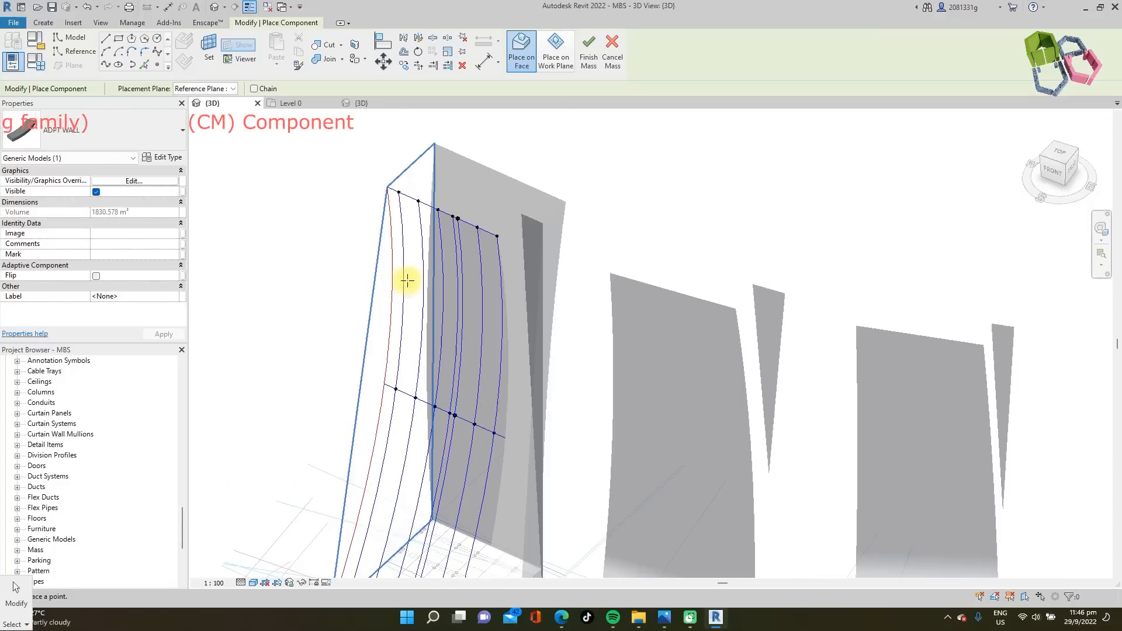
pyautogui.scroll(-1, 407, 276)
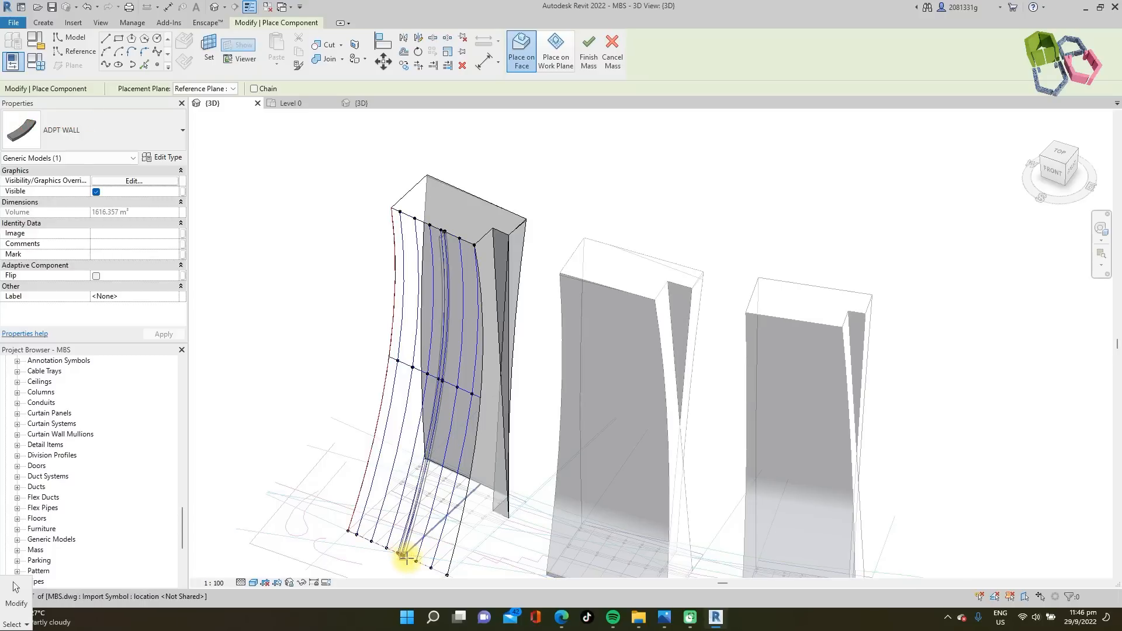
pyautogui.scroll(2, 406, 559)
pyautogui.scroll(1, 407, 558)
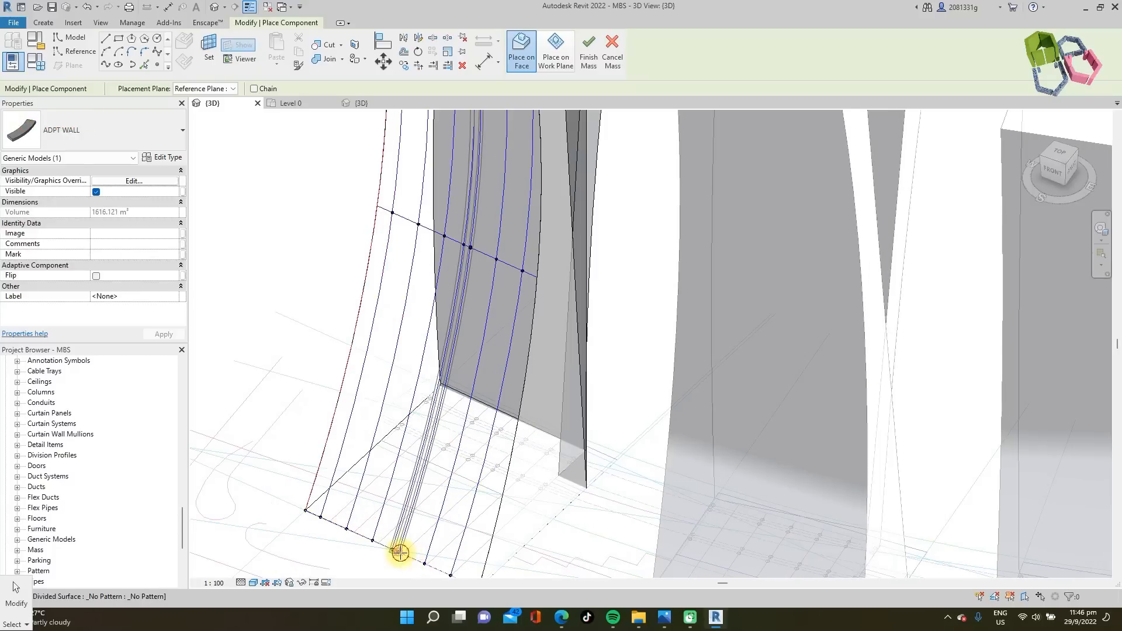
pyautogui.click(426, 498)
pyautogui.scroll(-3, 471, 243)
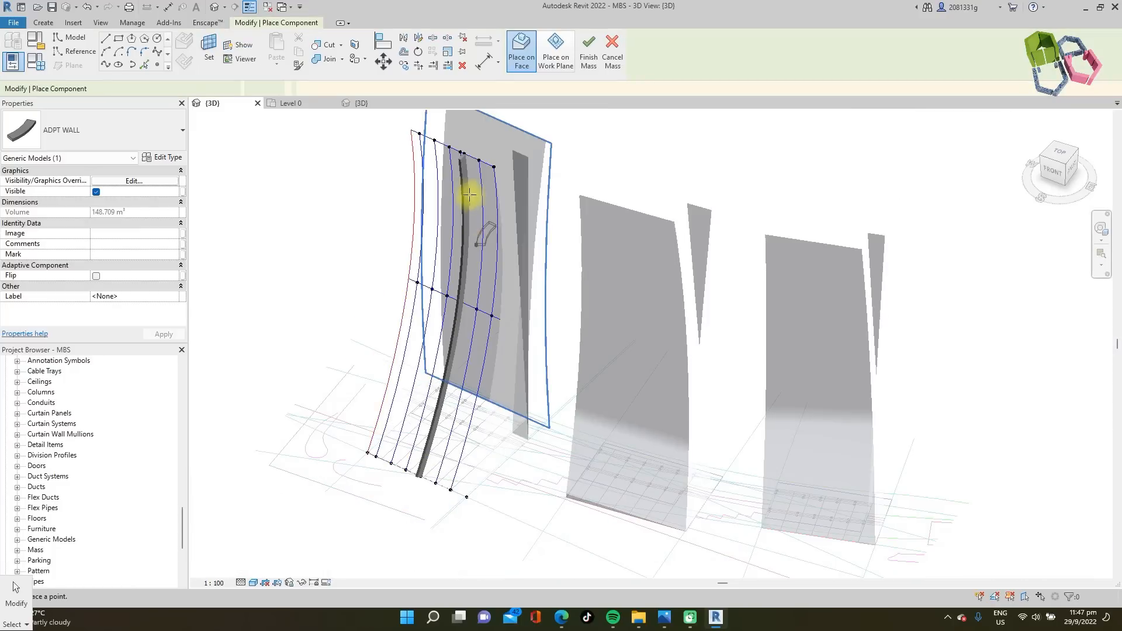
# - Exit component placement and repeat the placed ADPT WALL across the nodes of the first tower's divided surface
pyautogui.press('Escape')
pyautogui.scroll(2, 461, 166)
pyautogui.press('Escape')
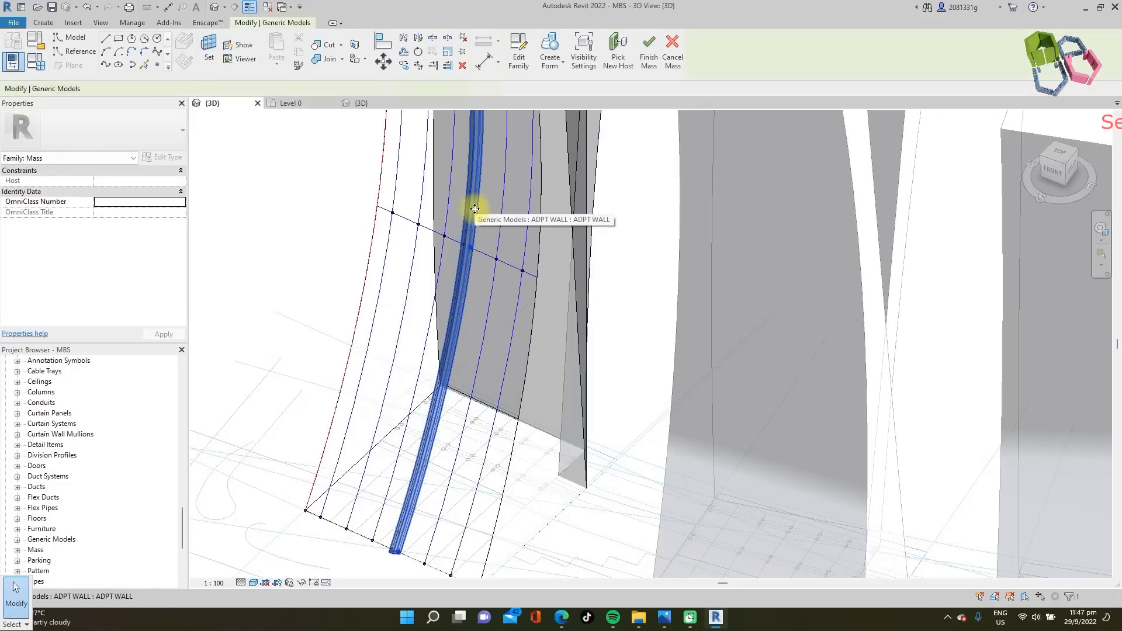
pyautogui.click(470, 208)
pyautogui.click(433, 52)
pyautogui.click(304, 158)
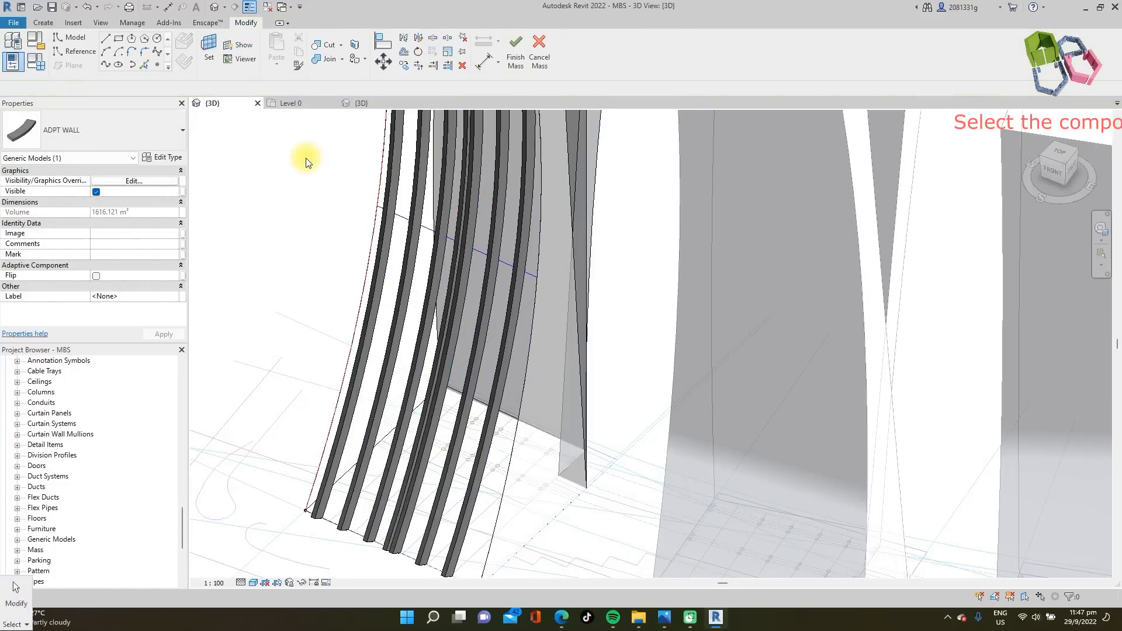
# - Delete the surplus repeated ADPT WALL component that sits tightly beside its neighbour near the middle of the curved face
pyautogui.scroll(-3, 519, 323)
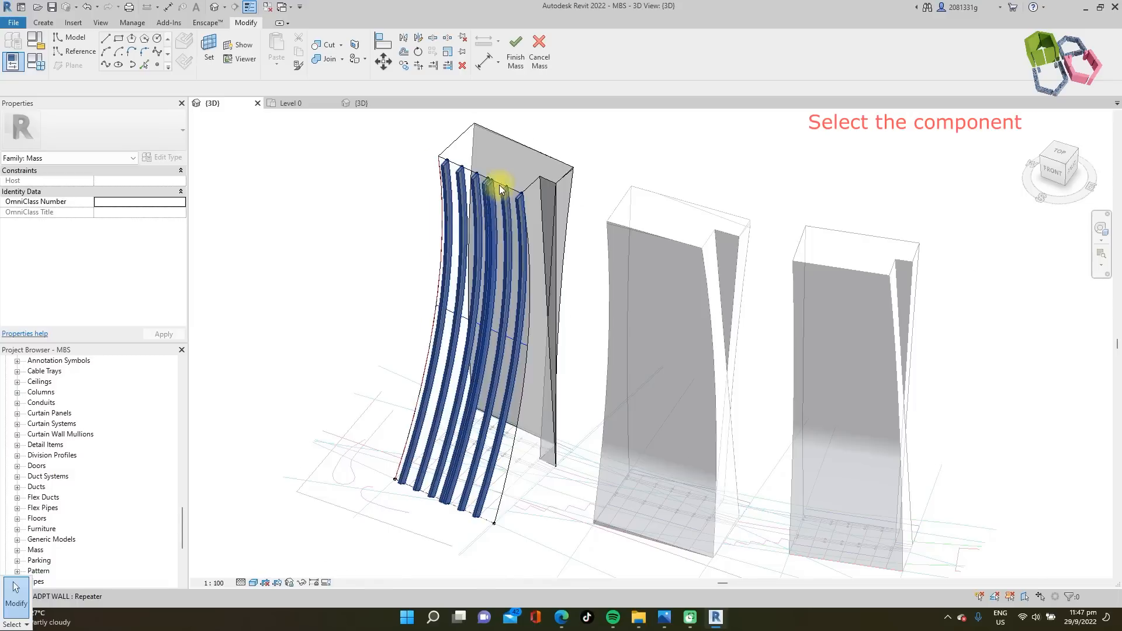
pyautogui.scroll(4, 456, 201)
pyautogui.press('Escape')
pyautogui.press('Tab')
pyautogui.click(456, 201)
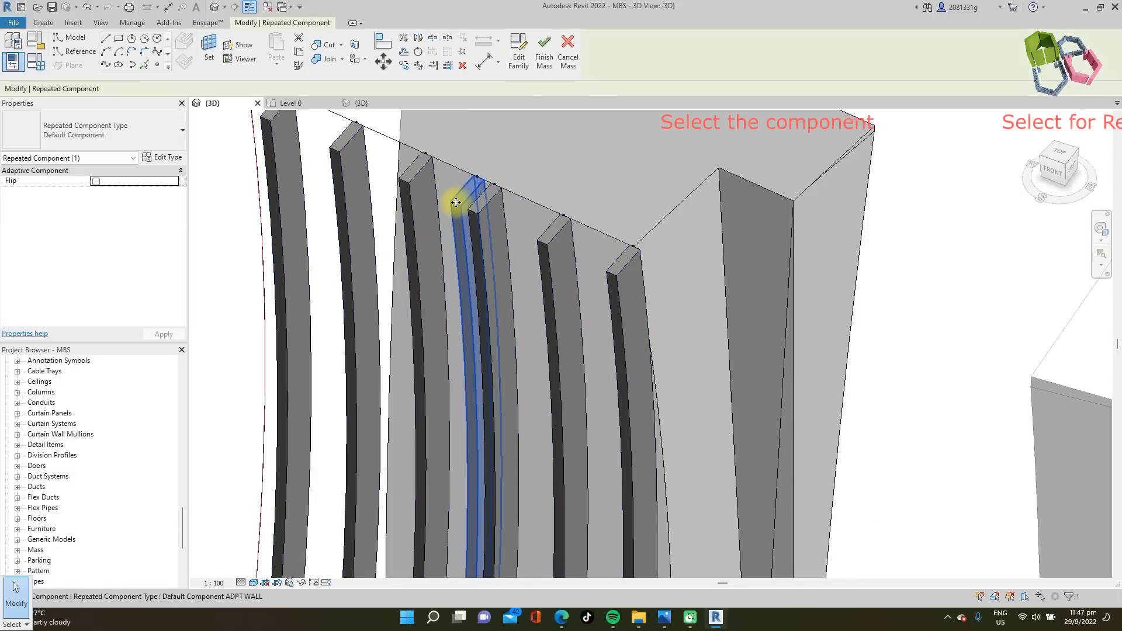
pyautogui.press('Delete')
pyautogui.scroll(-2, 467, 163)
pyautogui.click(485, 218)
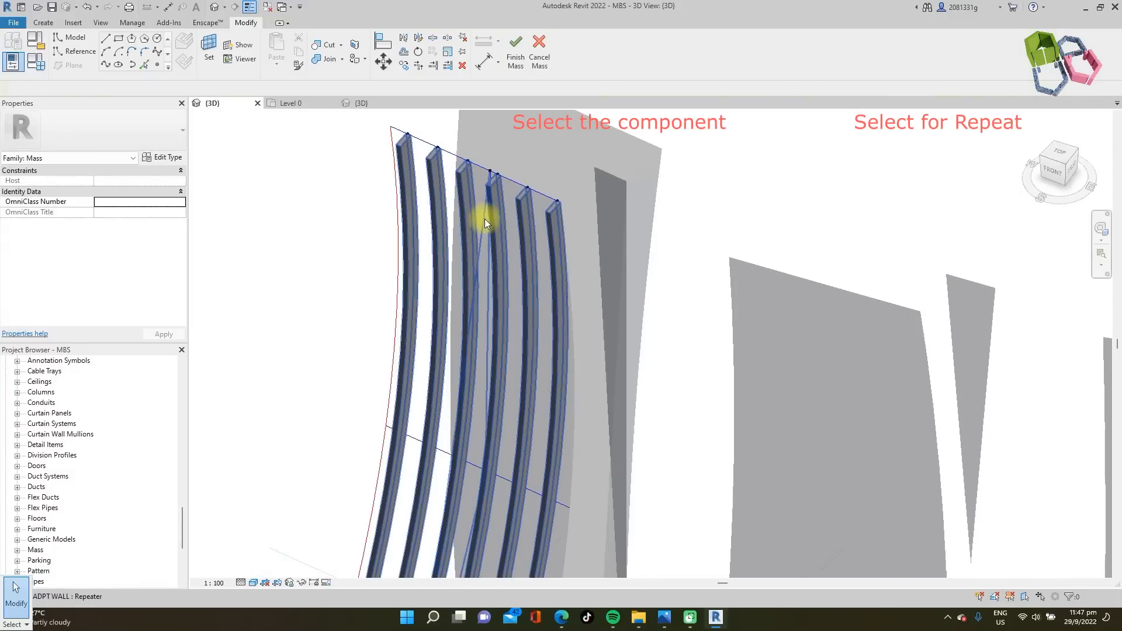
# - Place an additional ADPT WALL on the base, middle and top points along the curved face's outer edge
pyautogui.scroll(-3, 433, 188)
pyautogui.scroll(-3, 408, 298)
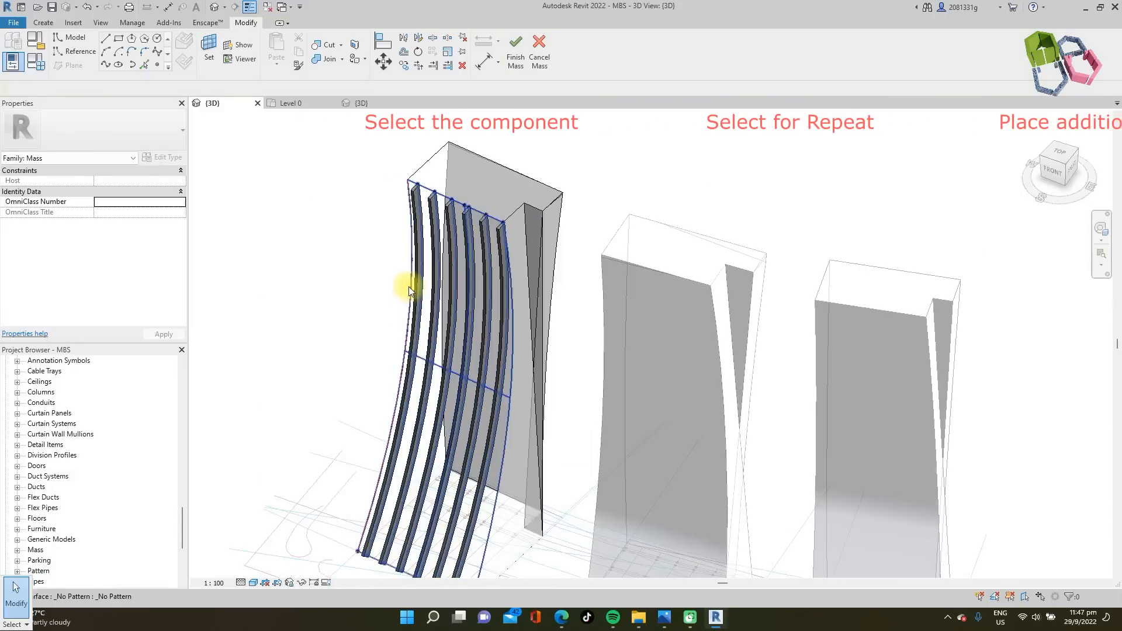
pyautogui.press('c')
pyautogui.press('s')
pyautogui.click(356, 552)
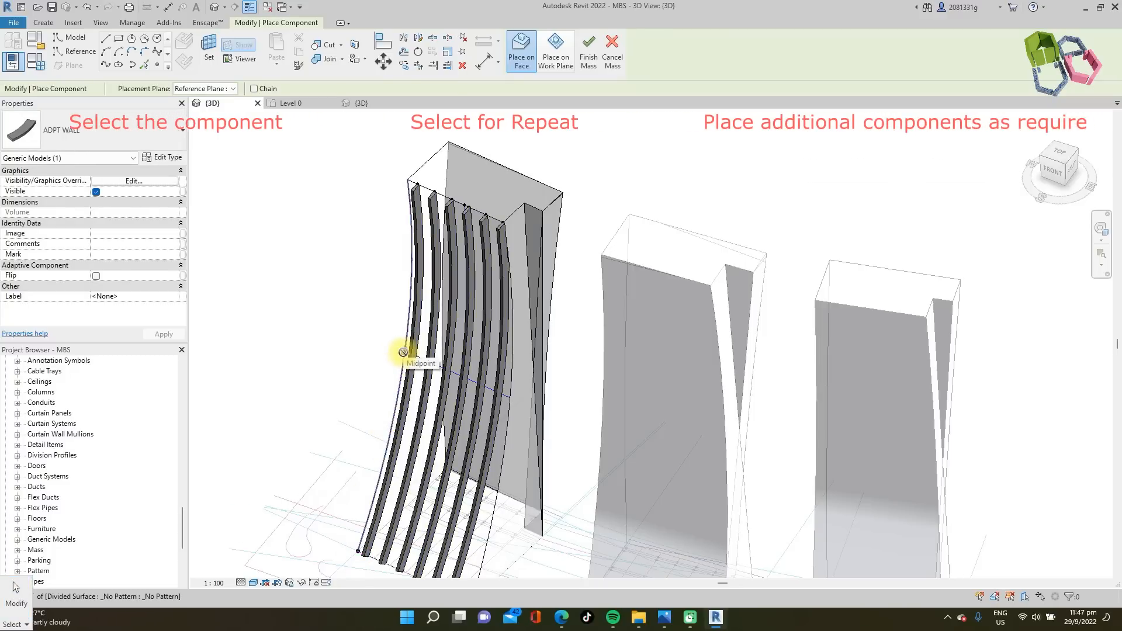
pyautogui.scroll(3, 399, 352)
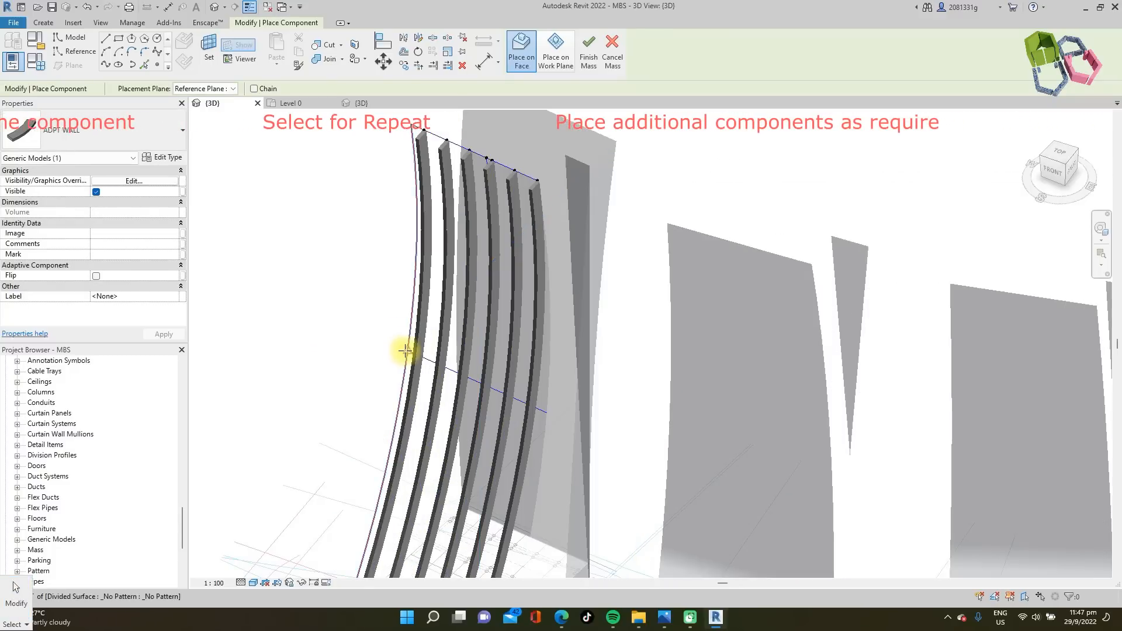
pyautogui.click(428, 171)
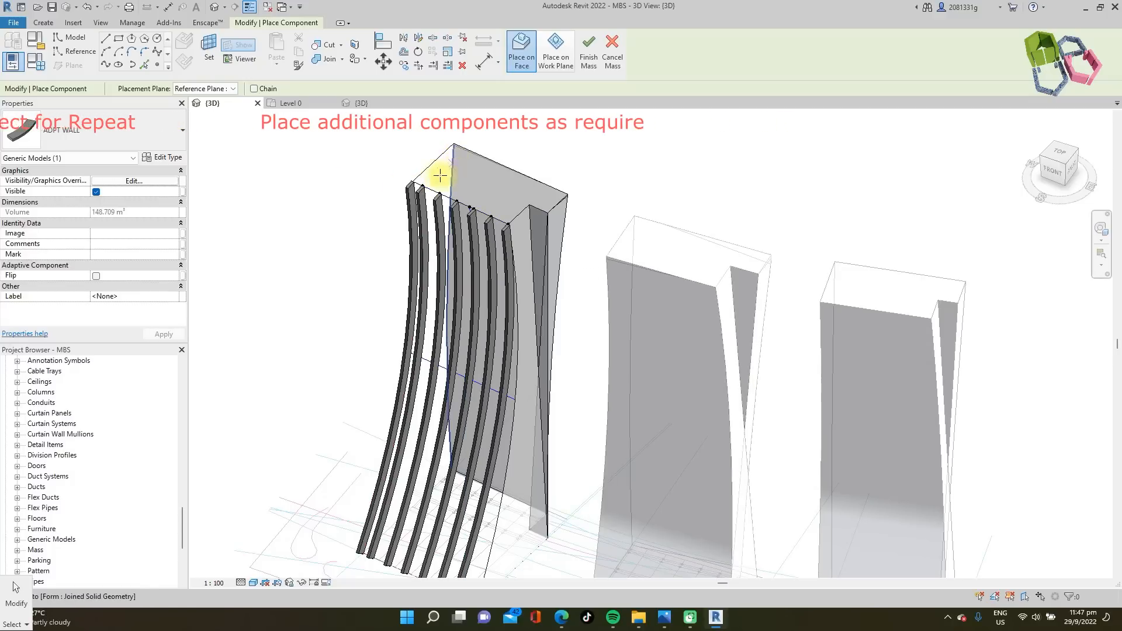
# - Place another ADPT WALL through the base, middle and top points along the curved face's opposite edge, beside the tower's wedge-shaped notch
pyautogui.scroll(3, 498, 321)
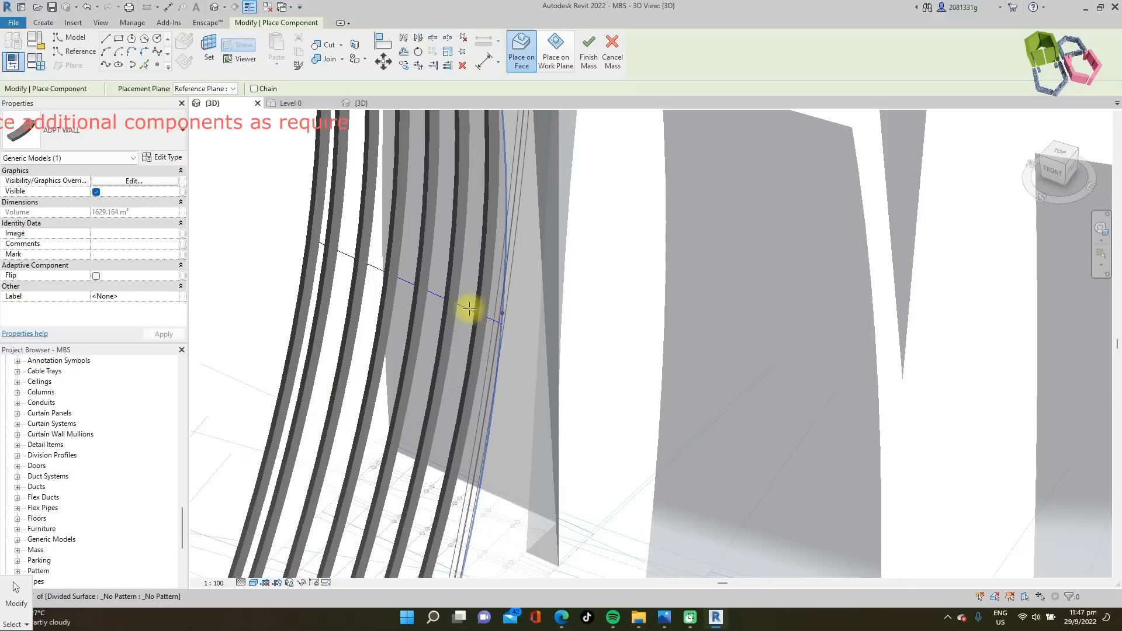
pyautogui.click(505, 314)
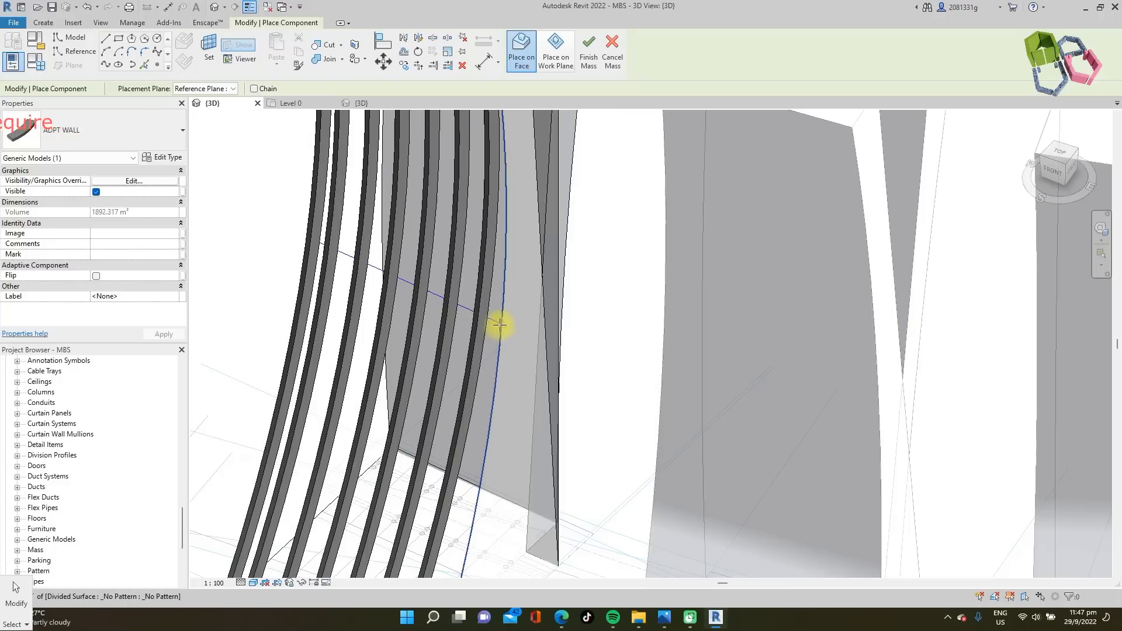
pyautogui.scroll(-4, 501, 336)
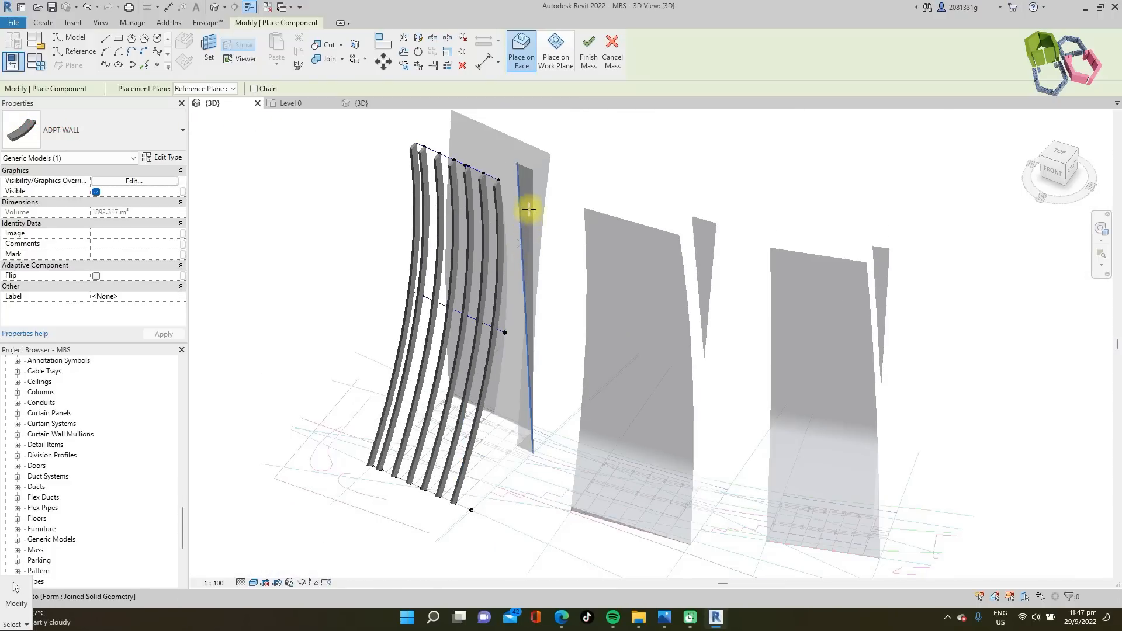
pyautogui.click(528, 212)
pyautogui.scroll(4, 478, 185)
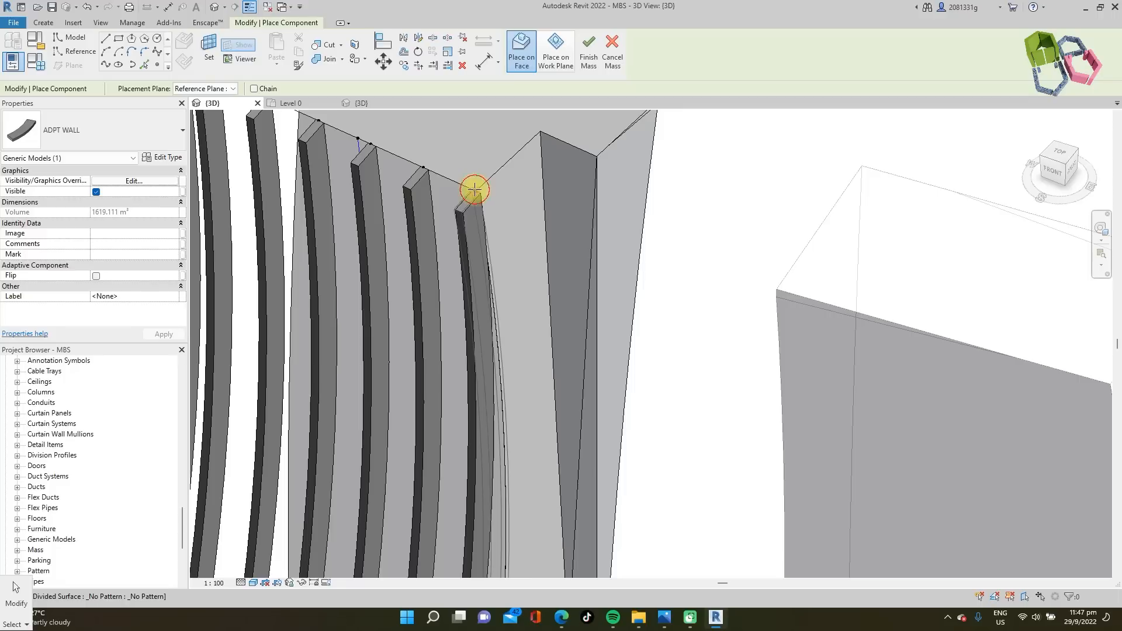
pyautogui.click(474, 190)
pyautogui.scroll(-4, 496, 192)
pyautogui.press('Escape')
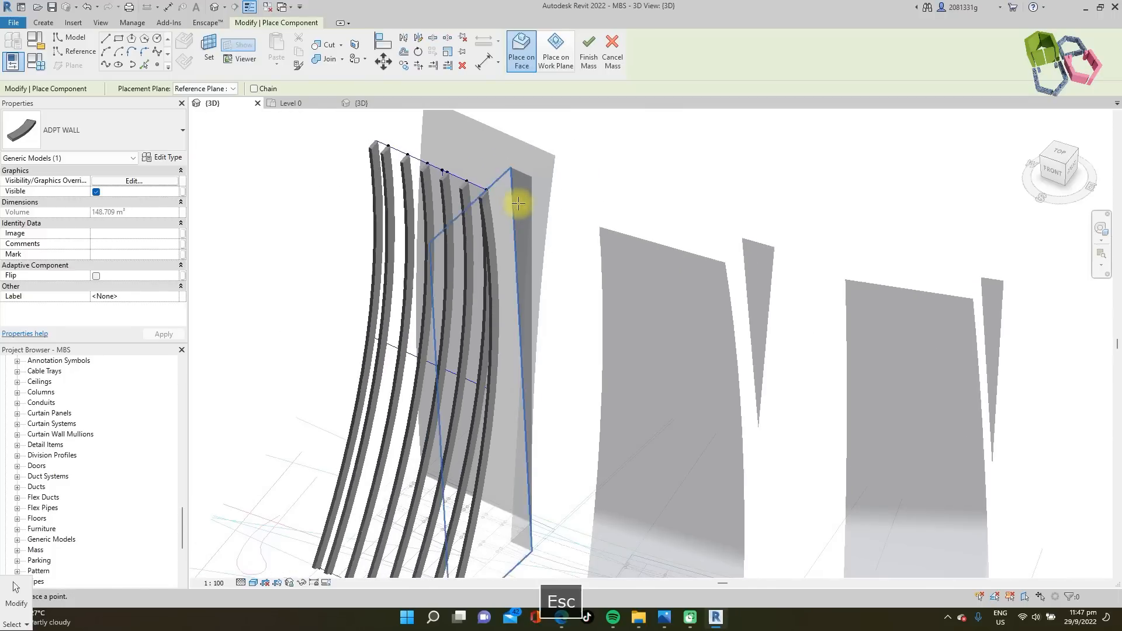
# - Set the WALL ROTATION of the ADPT WALL type to 180° using the wall at the curved face's outer edge
pyautogui.scroll(4, 520, 208)
pyautogui.scroll(-3, 472, 183)
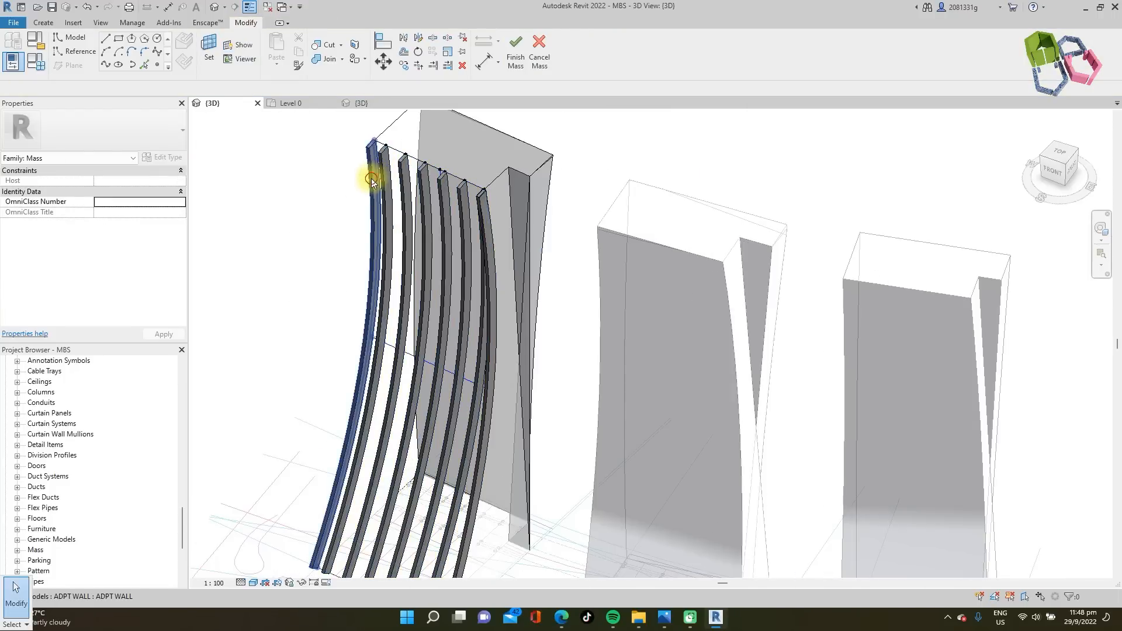
pyautogui.click(381, 182)
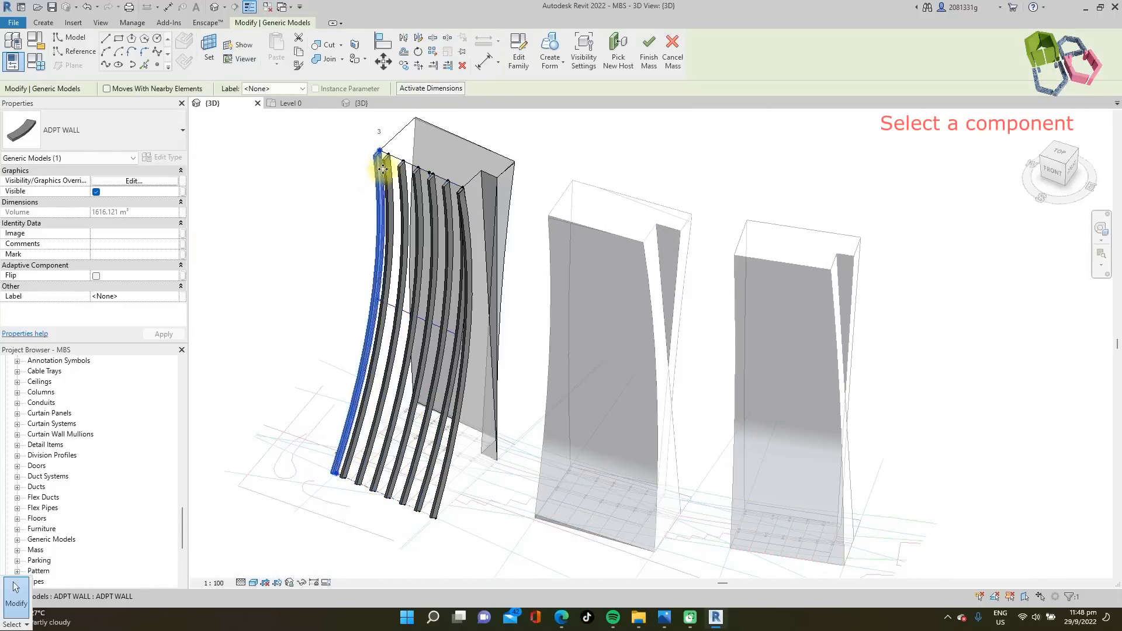
pyautogui.scroll(2, 408, 156)
pyautogui.keyDown('shift'); pyautogui.moveTo(407, 156); pyautogui.dragTo(201, 230, button='middle'); pyautogui.keyUp('shift')
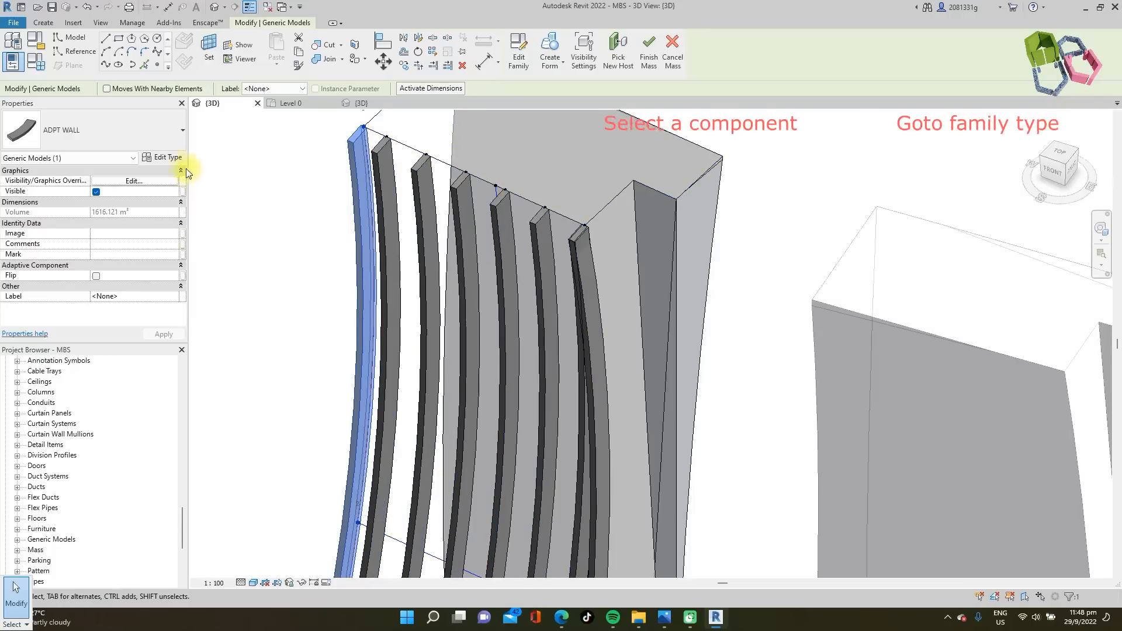
pyautogui.click(167, 157)
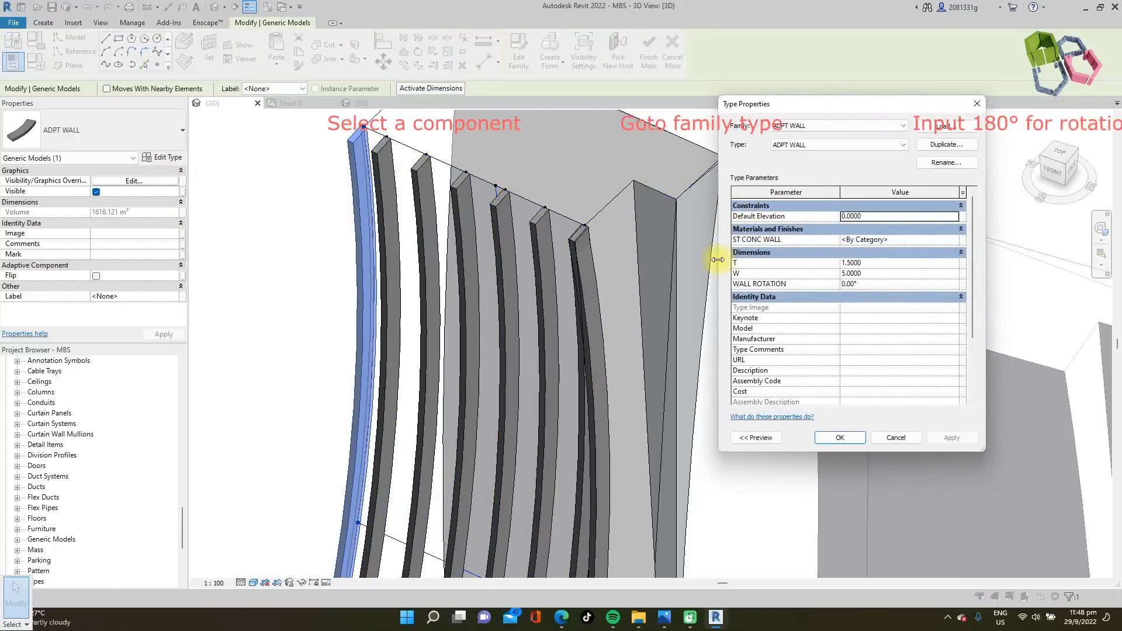
pyautogui.click(871, 284)
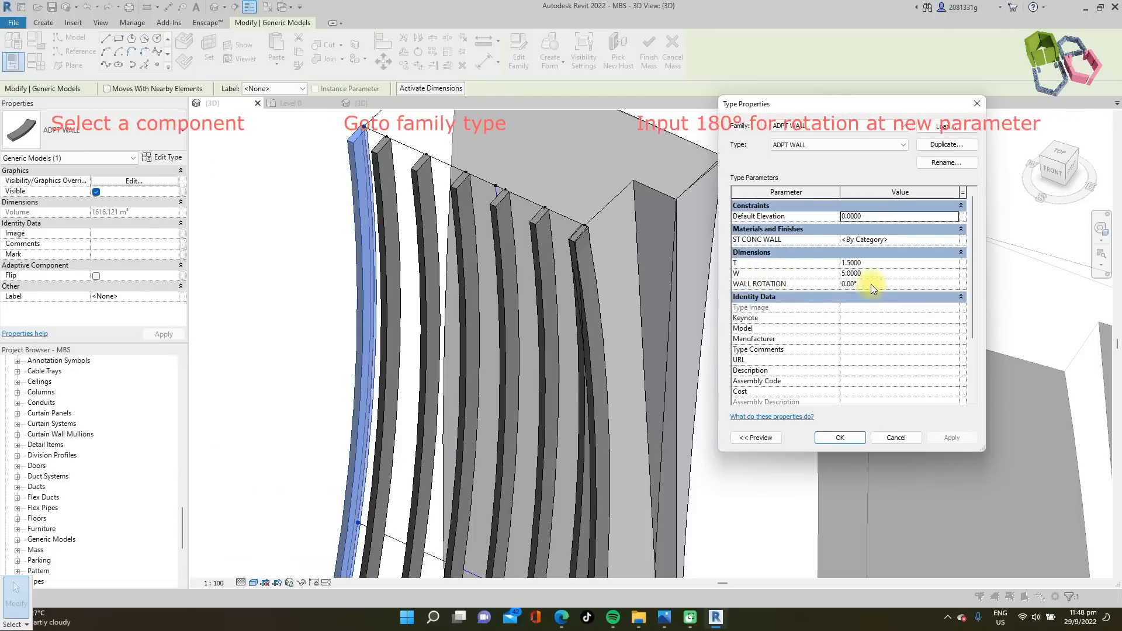
pyautogui.write('180')
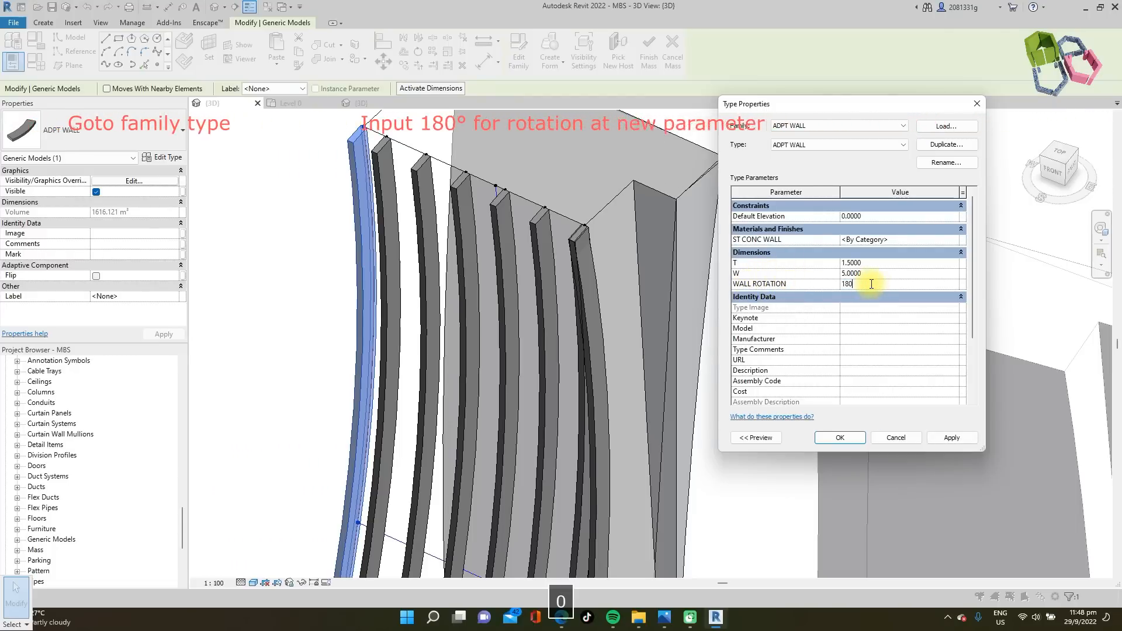
pyautogui.click(952, 439)
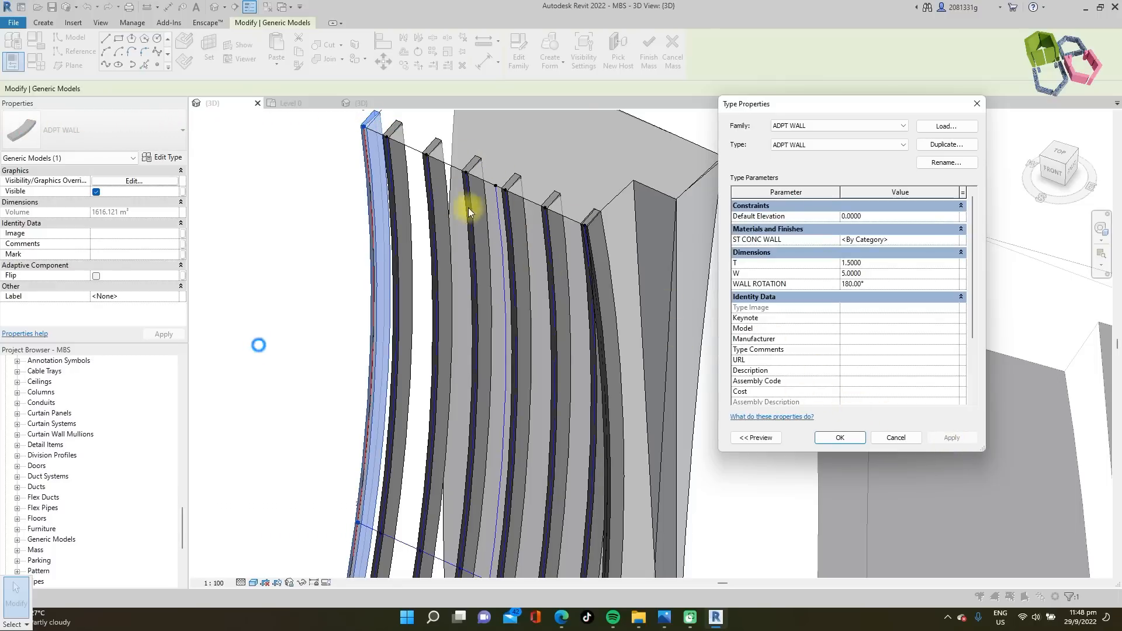
pyautogui.click(844, 435)
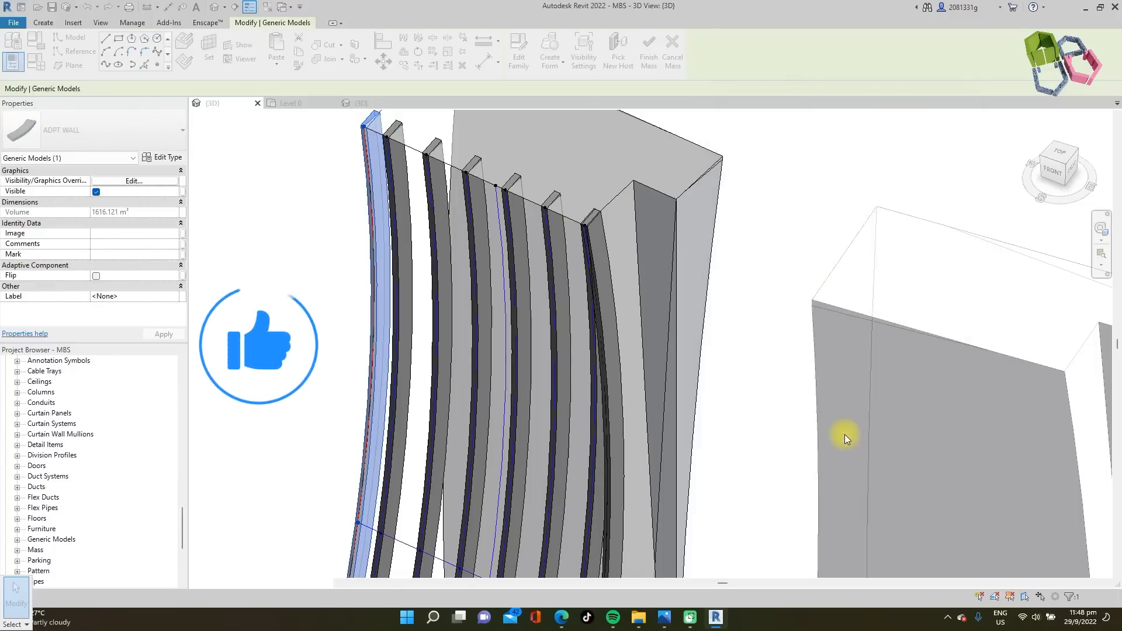
# - Inspect the rotated walls down to their base, and switch to MarinaBaySandsHotel.pdf in Edge to study the construction photos of the inclined shear walls
pyautogui.scroll(-5, 497, 280)
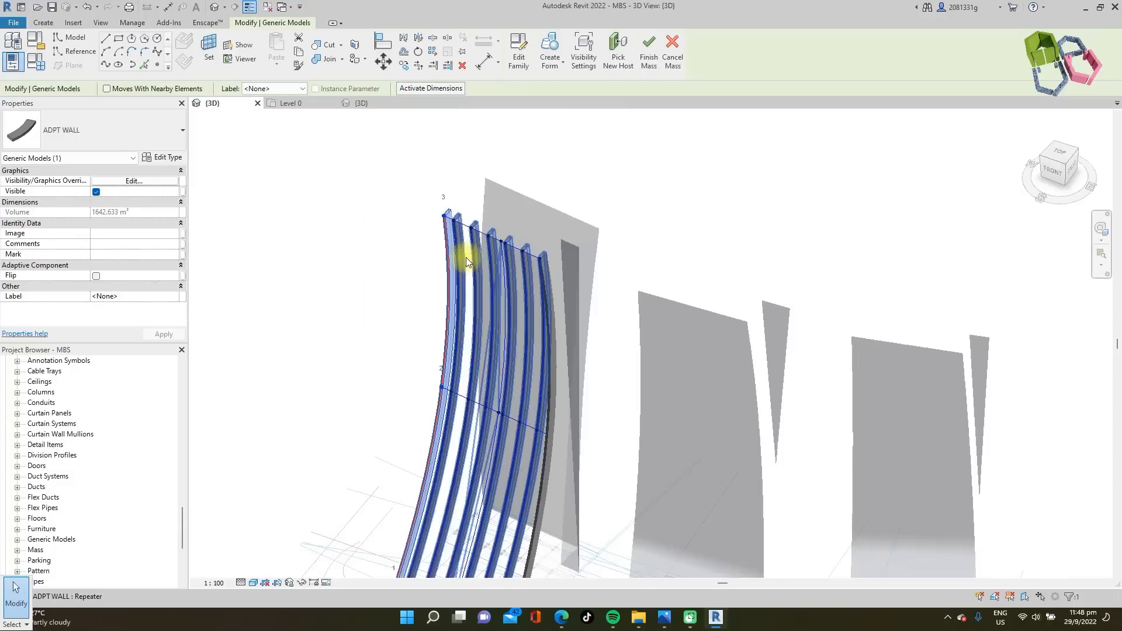
pyautogui.keyDown('shift'); pyautogui.moveTo(364, 351); pyautogui.dragTo(658, 243, button='middle'); pyautogui.keyUp('shift')
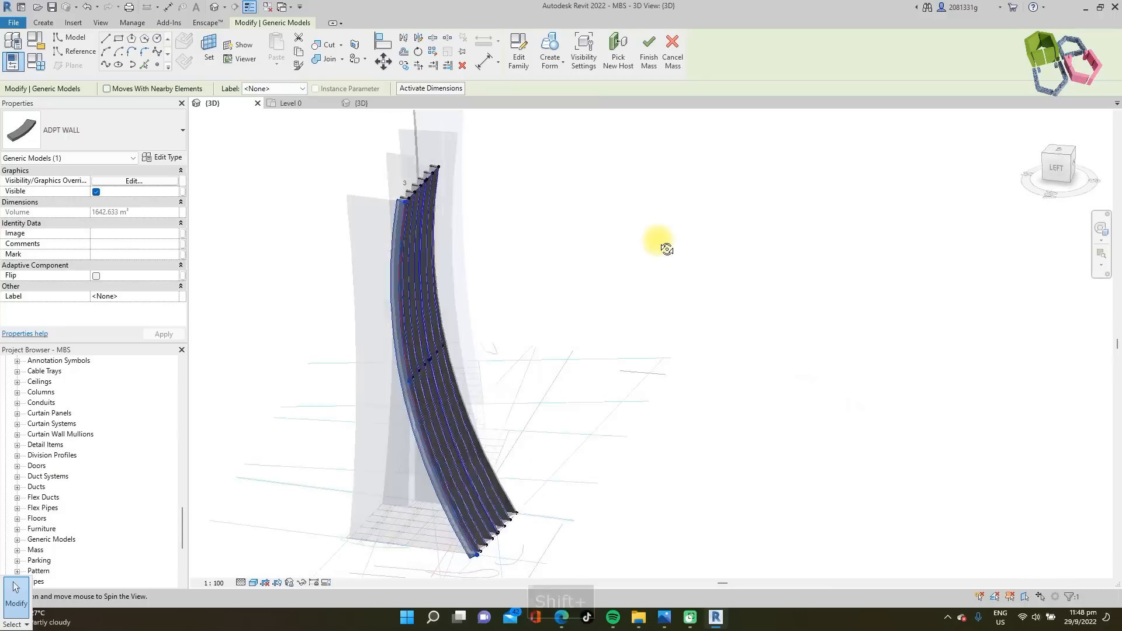
pyautogui.scroll(5, 471, 540)
pyautogui.keyDown('shift'); pyautogui.moveTo(471, 541); pyautogui.dragTo(619, 593, button='middle'); pyautogui.keyUp('shift')
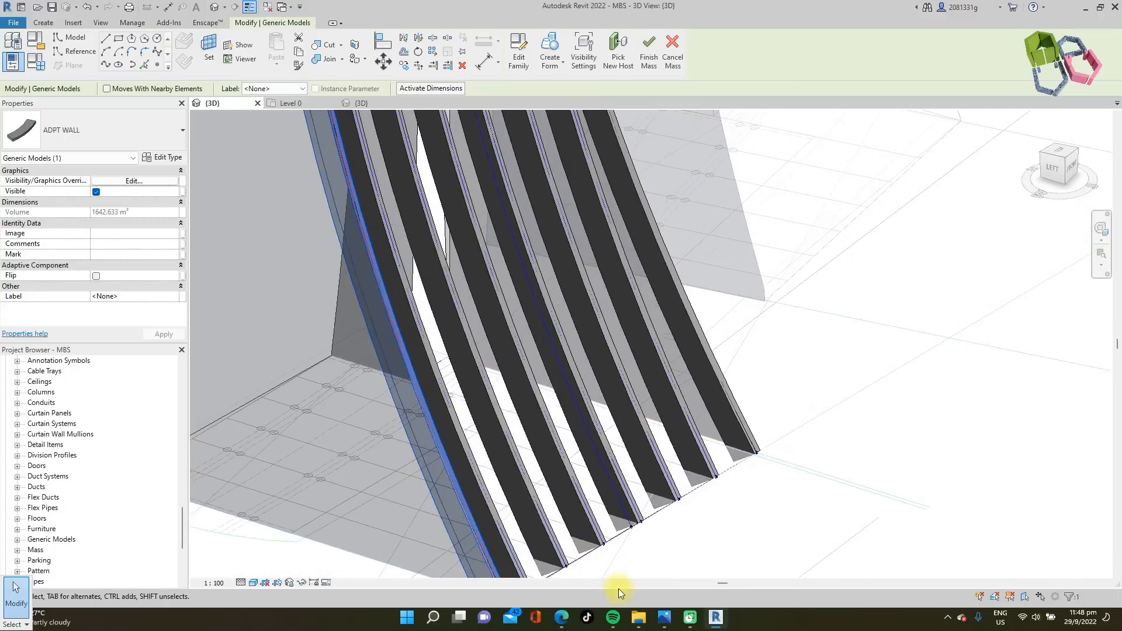
pyautogui.click(559, 618)
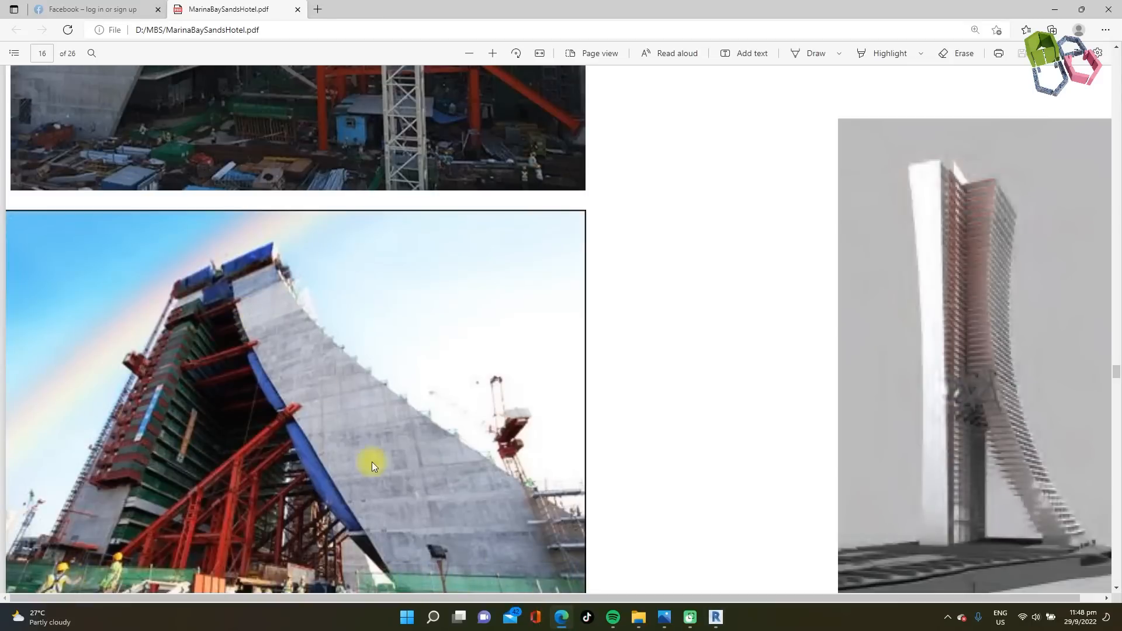
pyautogui.scroll(5, 374, 467)
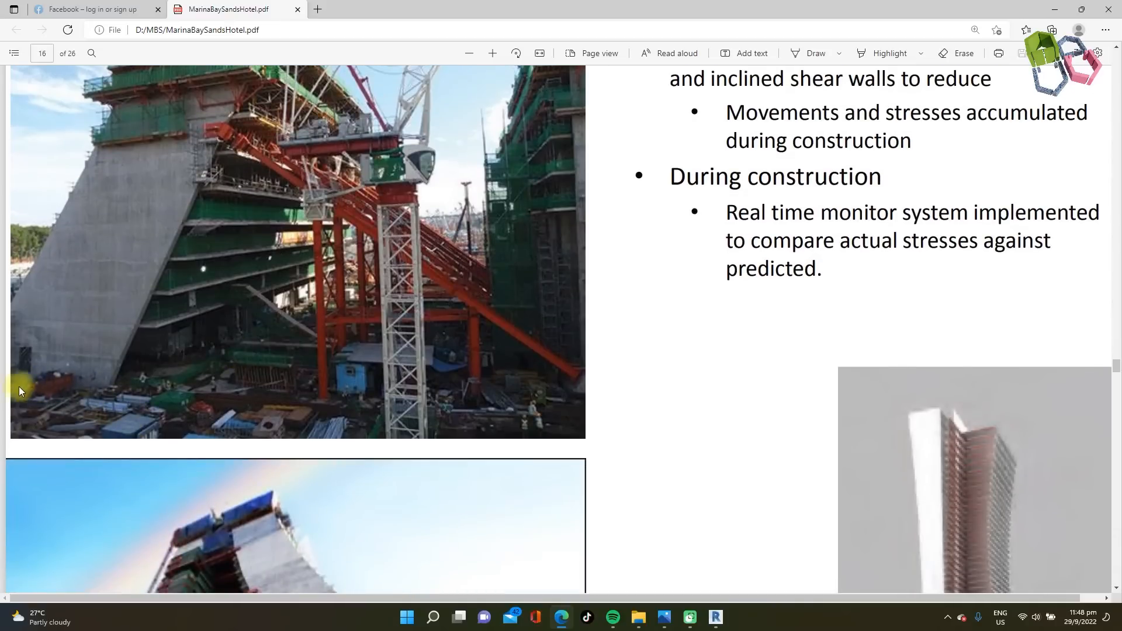
# - Switch back to Revit and set the ADPT WALL type's width W to 12.5 and thickness T to 0.9
pyautogui.click(714, 618)
pyautogui.click(163, 156)
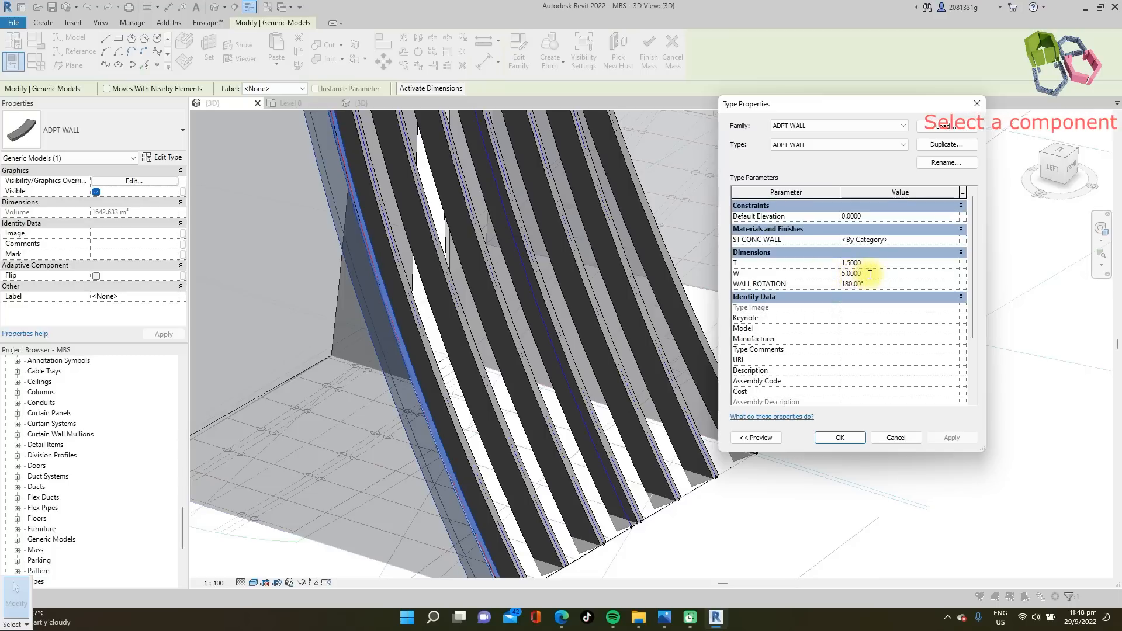
pyautogui.write('1')
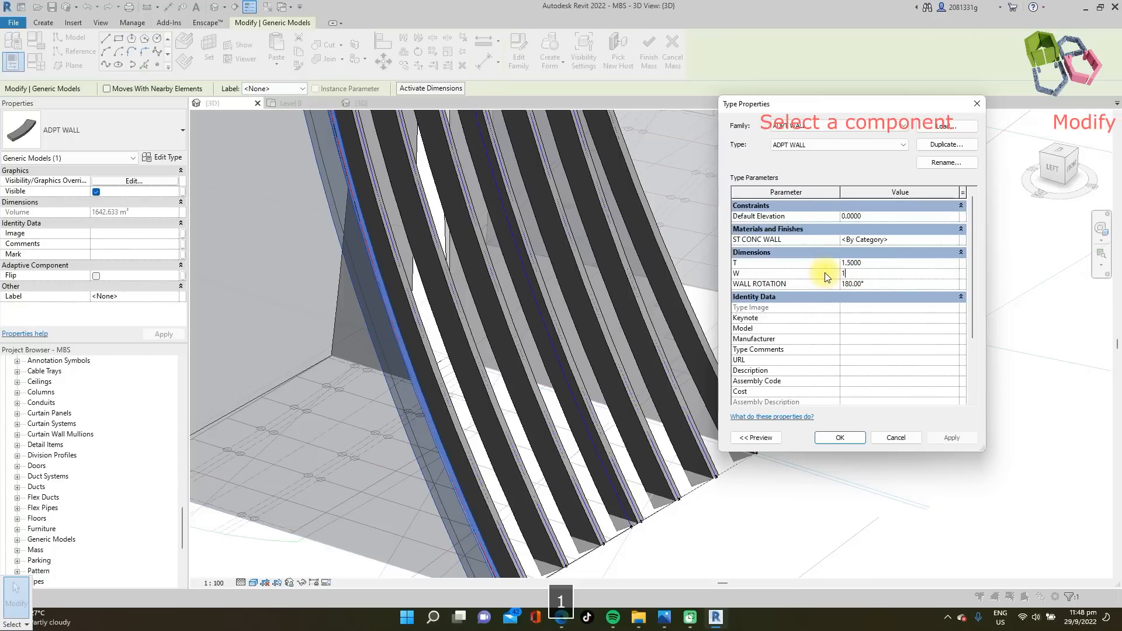
pyautogui.write('2.5')
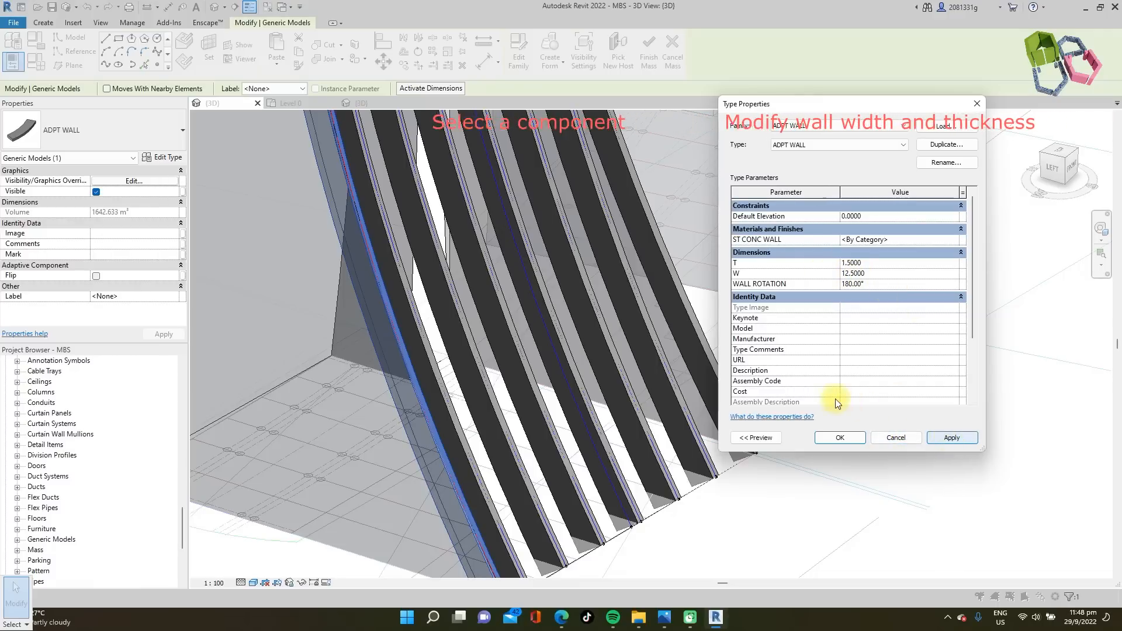
pyautogui.click(818, 258)
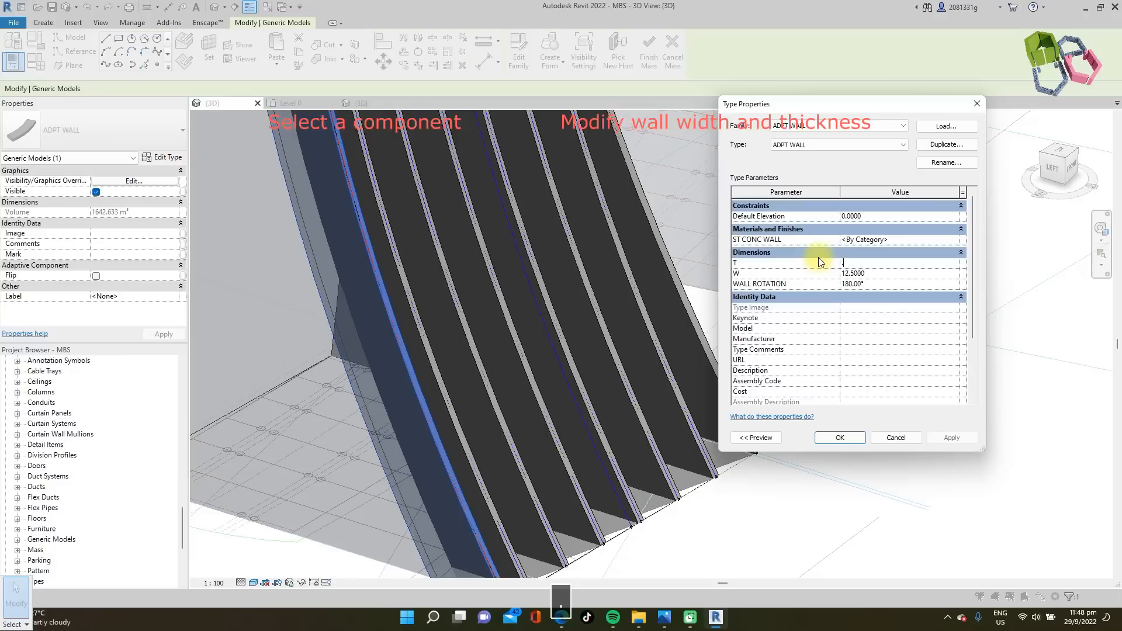
pyautogui.write('.9')
pyautogui.press('Return')
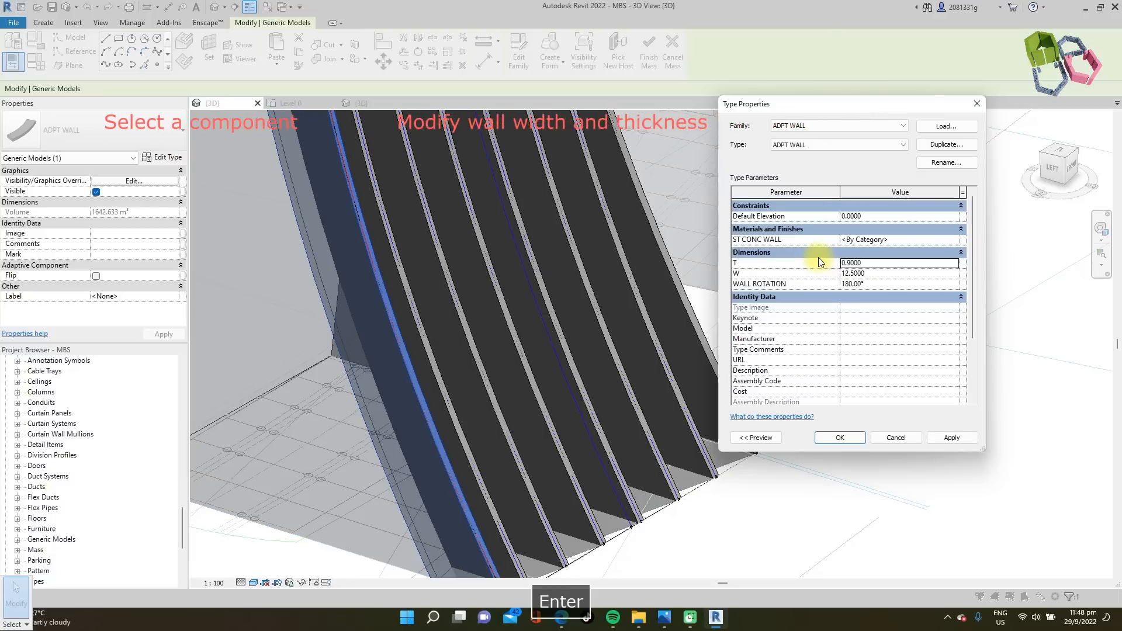
pyautogui.click(958, 434)
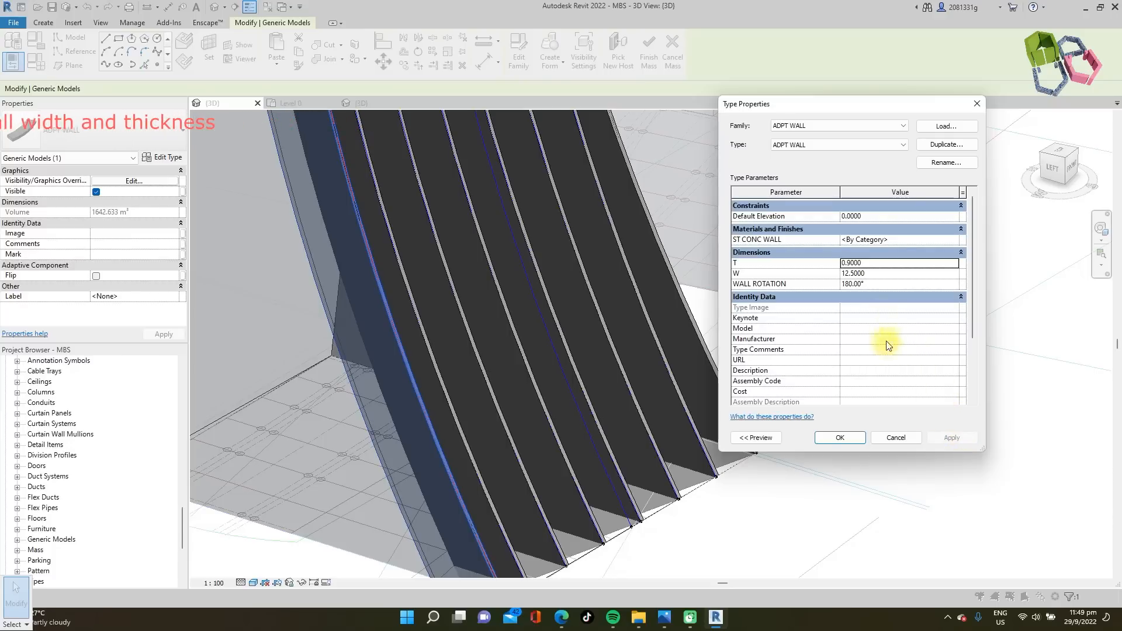
pyautogui.click(840, 437)
# - Review the resized walls from several sides, finish the mass edit and dismiss the save reminder without saving
pyautogui.keyDown('shift'); pyautogui.moveTo(850, 461); pyautogui.dragTo(646, 380, button='middle'); pyautogui.keyUp('shift')
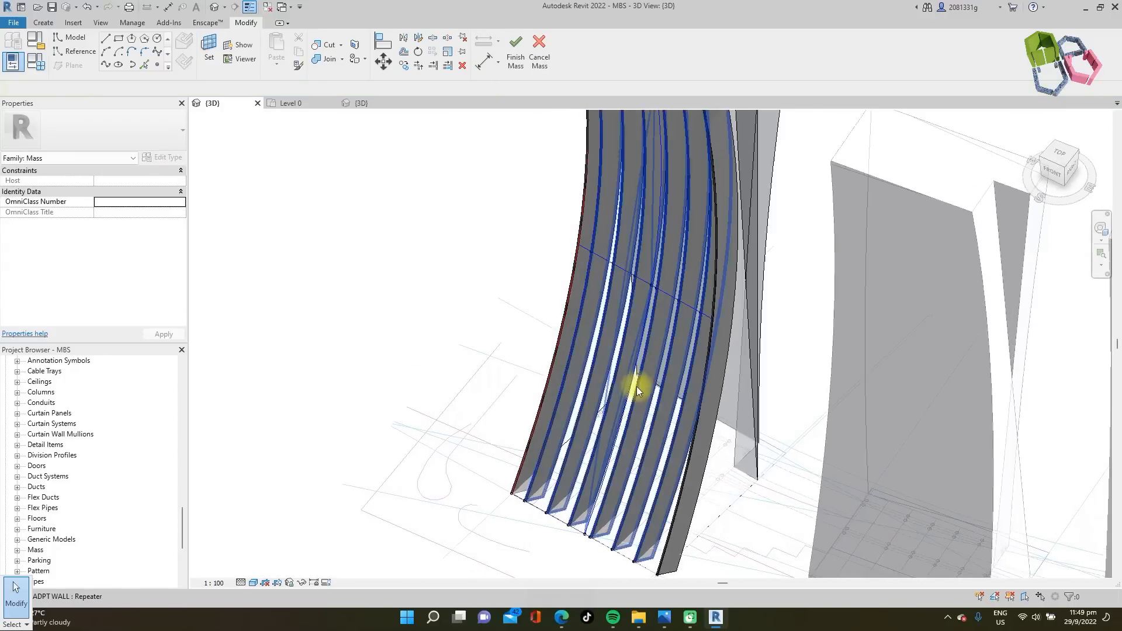
pyautogui.scroll(-3, 713, 296)
pyautogui.keyDown('shift'); pyautogui.moveTo(714, 296); pyautogui.dragTo(729, 258, button='middle'); pyautogui.keyUp('shift')
pyautogui.keyDown('shift'); pyautogui.moveTo(426, 150); pyautogui.dragTo(656, 182, button='middle'); pyautogui.keyUp('shift')
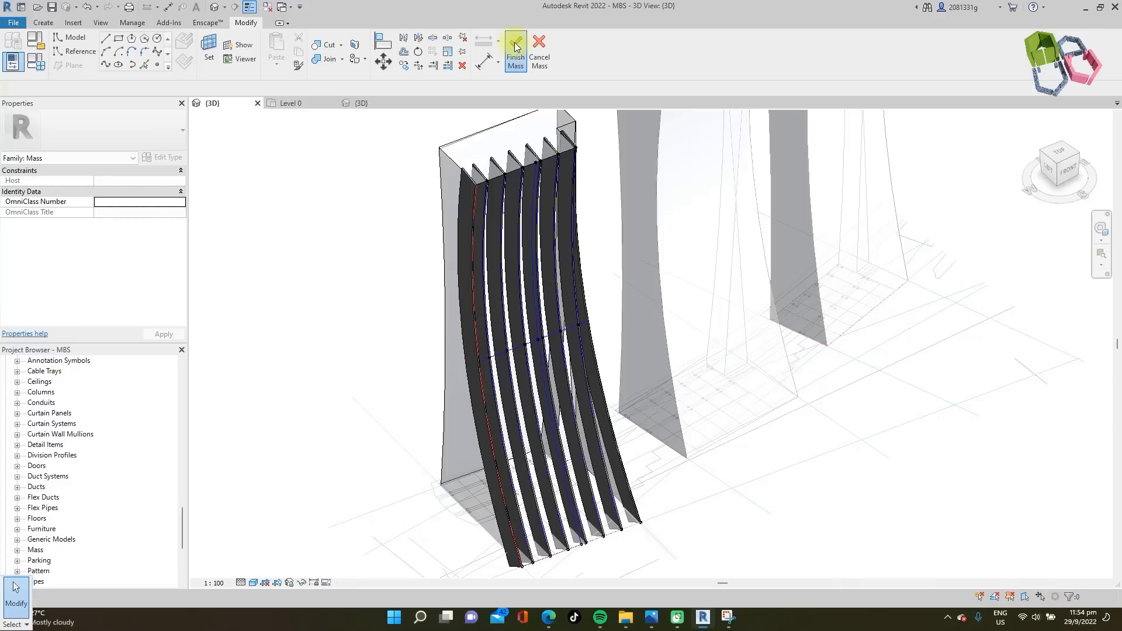
pyautogui.click(515, 46)
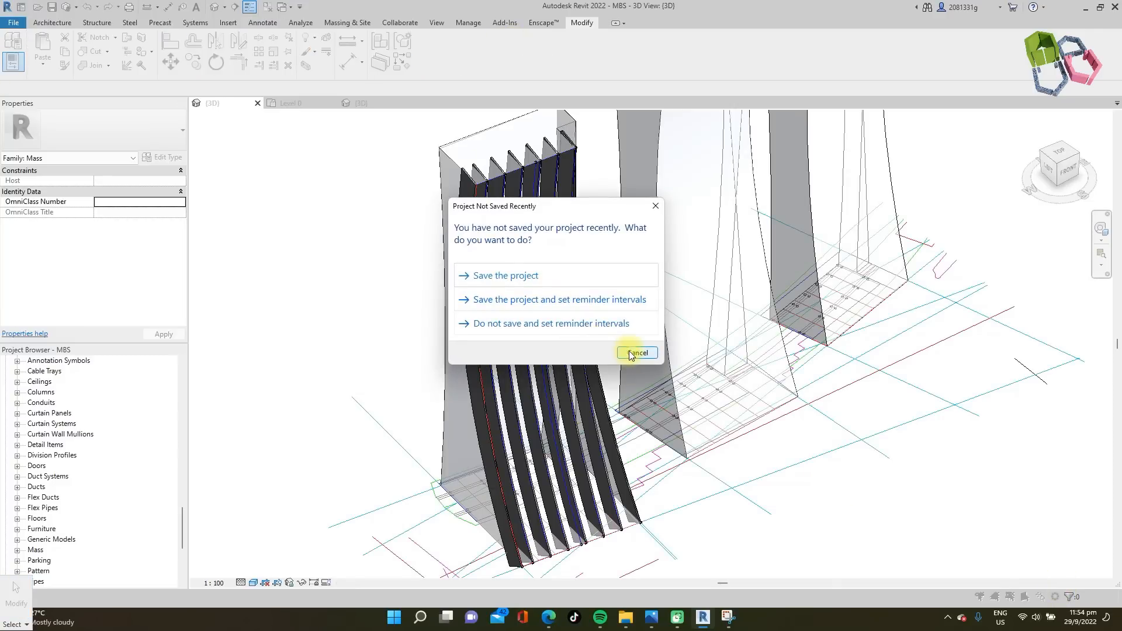
pyautogui.click(631, 352)
# - Reopen the first tower's mass for in-place editing from the side opposite the curved walls
pyautogui.keyDown('shift'); pyautogui.moveTo(634, 351); pyautogui.dragTo(782, 273, button='middle'); pyautogui.keyUp('shift')
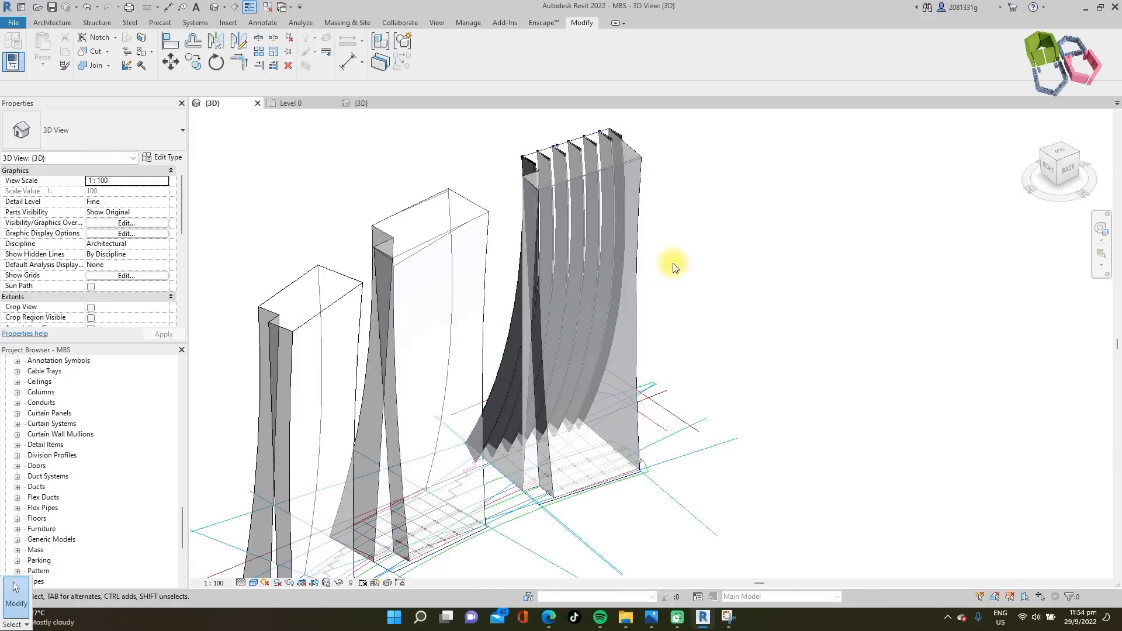
pyautogui.scroll(2, 777, 283)
pyautogui.scroll(2, 748, 295)
pyautogui.scroll(-2, 739, 286)
pyautogui.scroll(2, 691, 243)
pyautogui.click(580, 255)
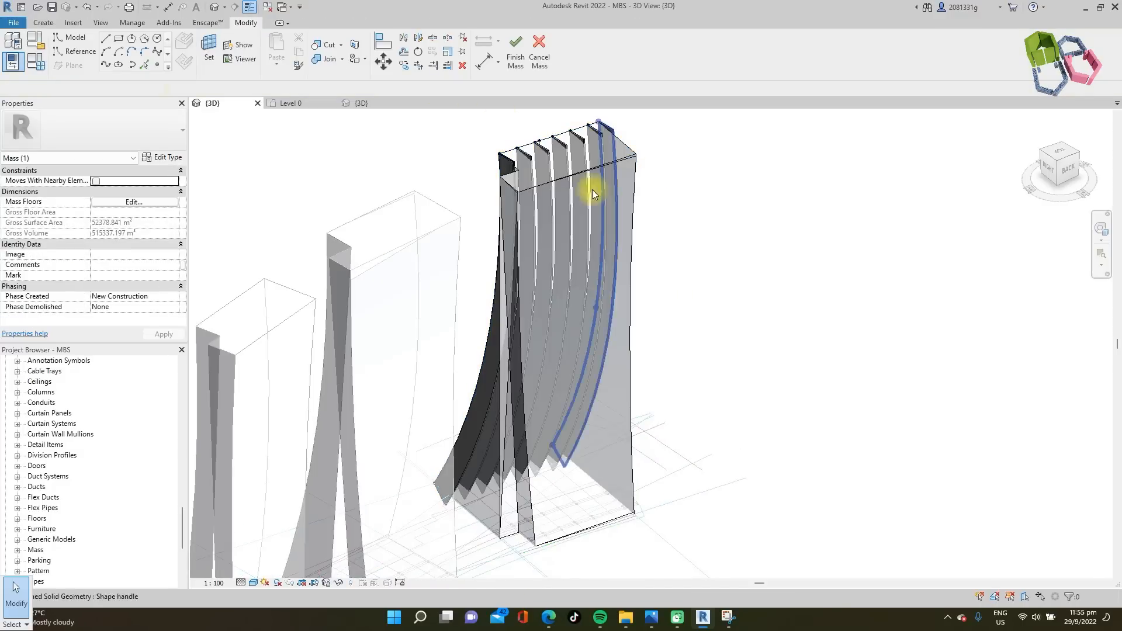
# - Divide the first tower's back face, opposite the curved walls, with a U grid number of 1 and V grid number of 2
pyautogui.click(627, 175)
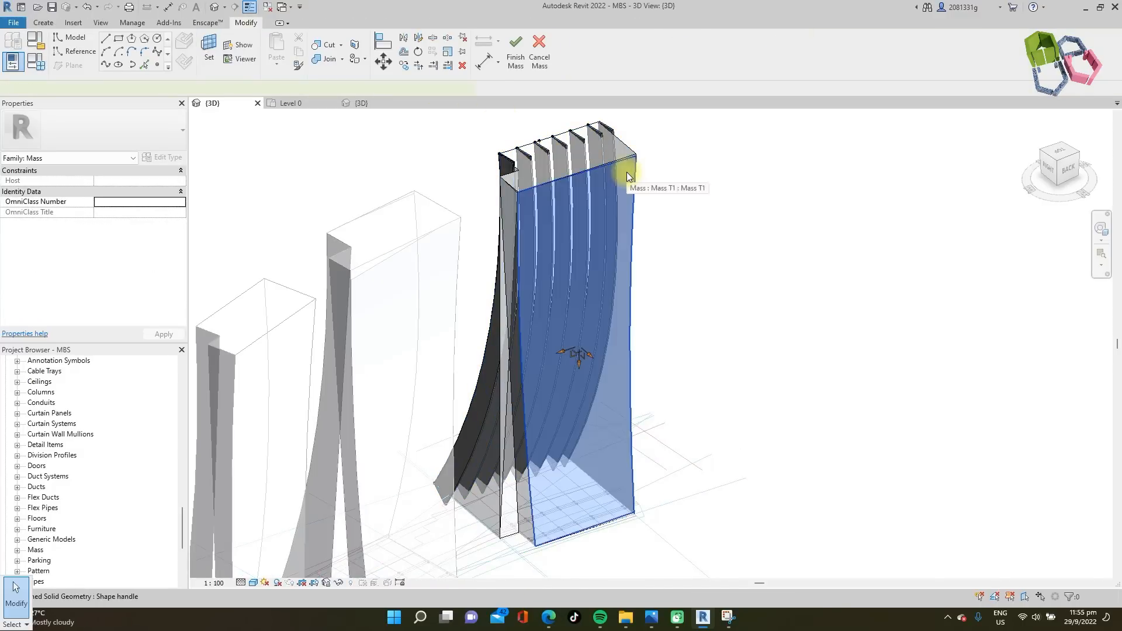
pyautogui.click(583, 53)
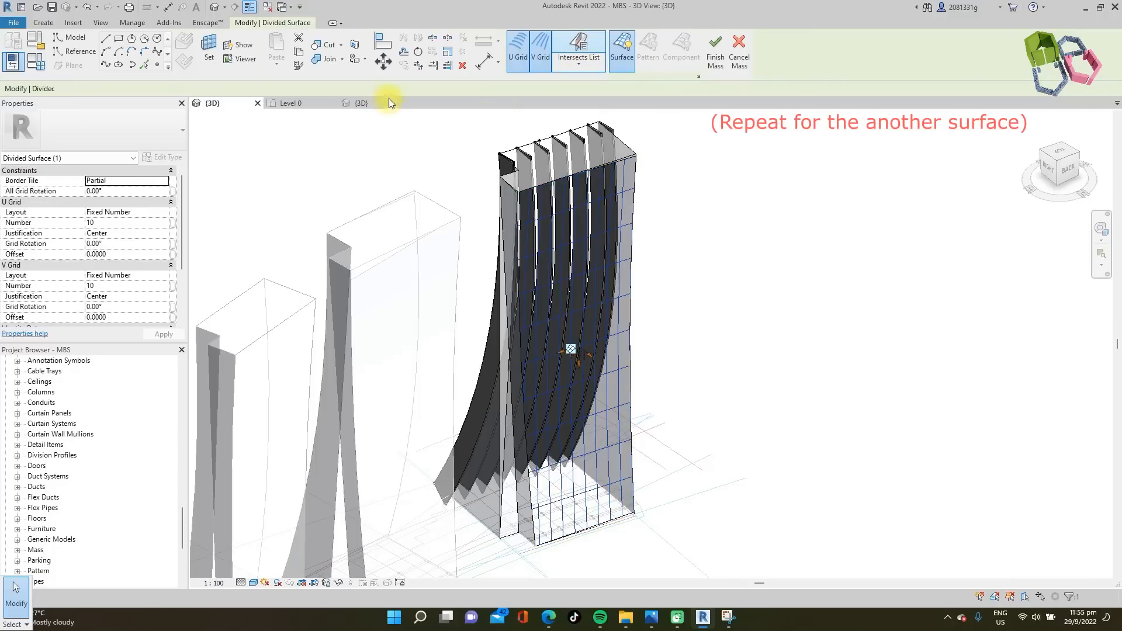
pyautogui.doubleClick(494, 88)
pyautogui.write('2')
pyautogui.doubleClick(193, 88)
pyautogui.write('10')
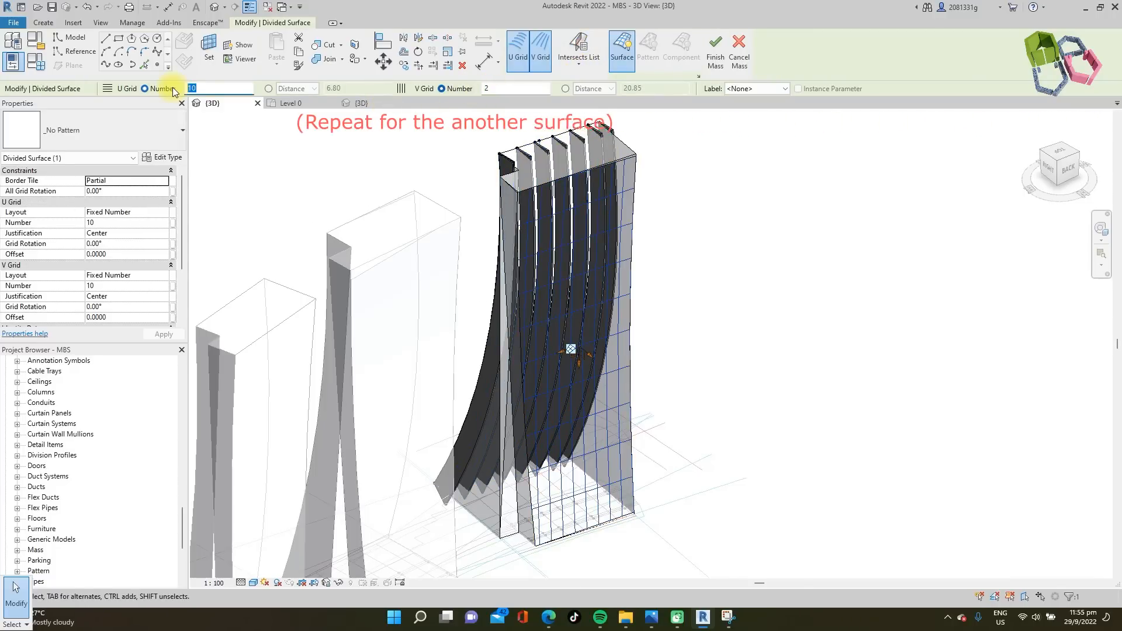
pyautogui.press('Return')
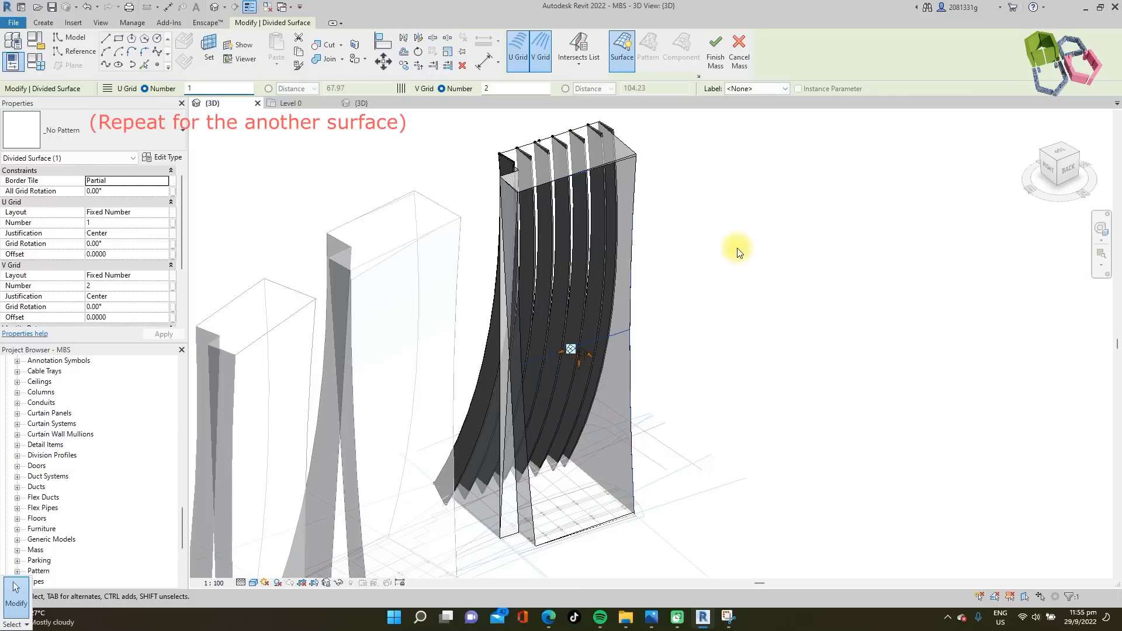
# - Intersect the back face's divided surface with the named Reference Planes 1 to 8
pyautogui.click(580, 63)
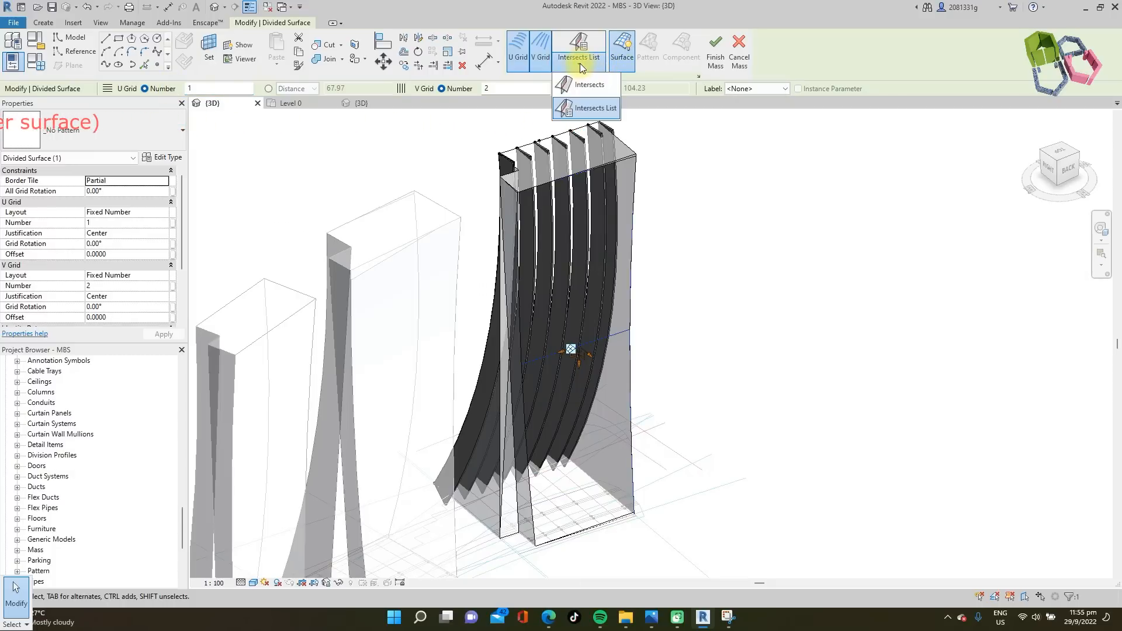
pyautogui.click(597, 106)
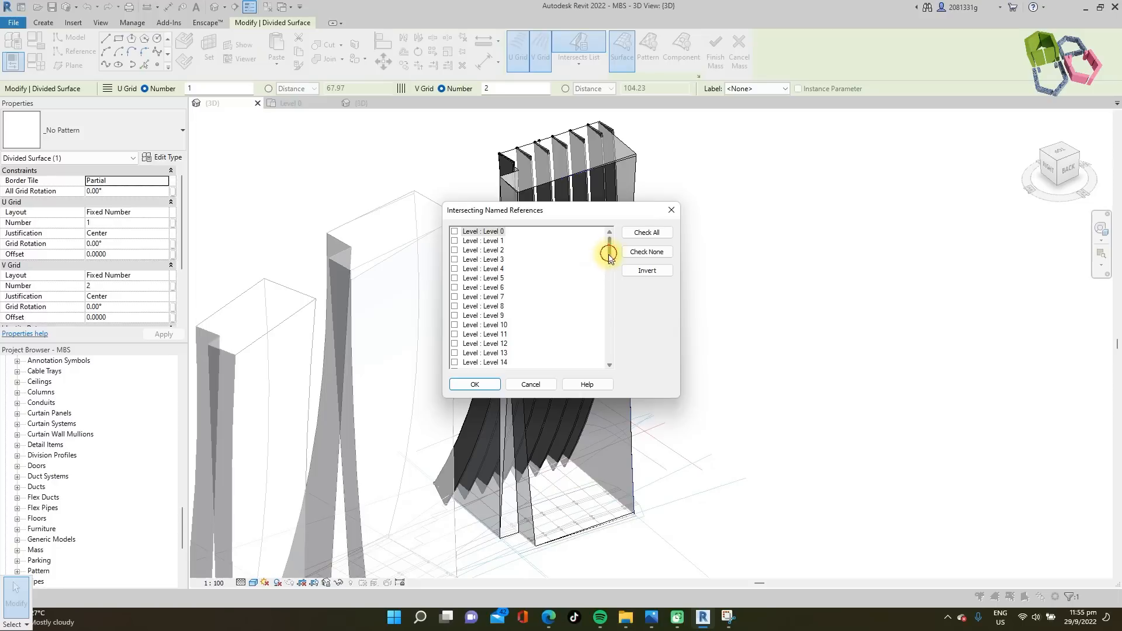
pyautogui.moveTo(609, 255); pyautogui.dragTo(602, 356)
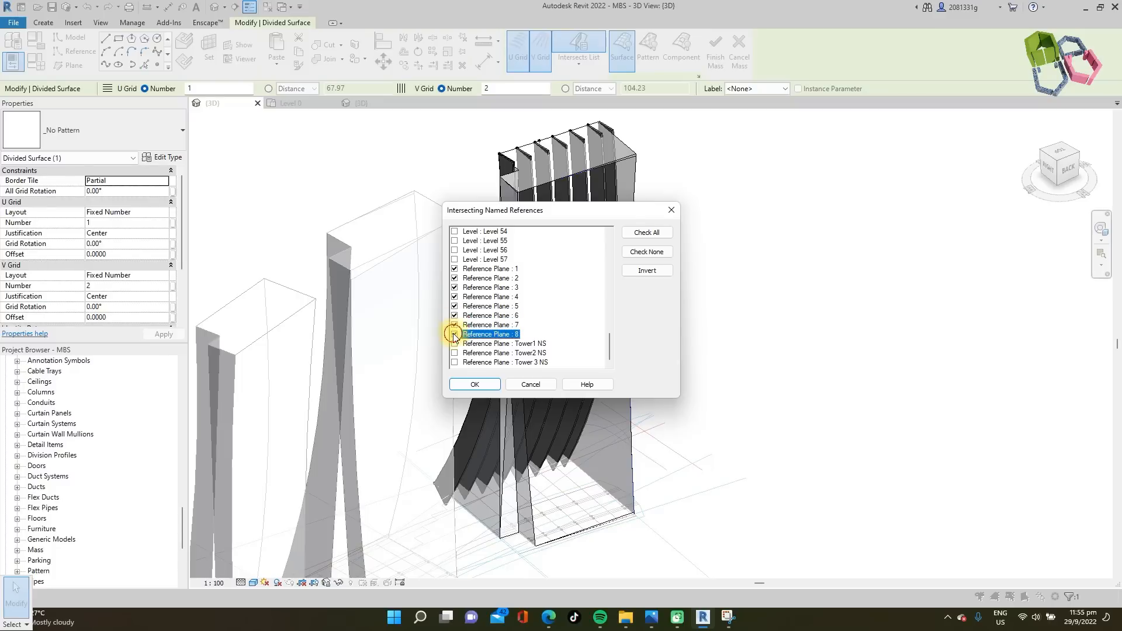
pyautogui.click(488, 387)
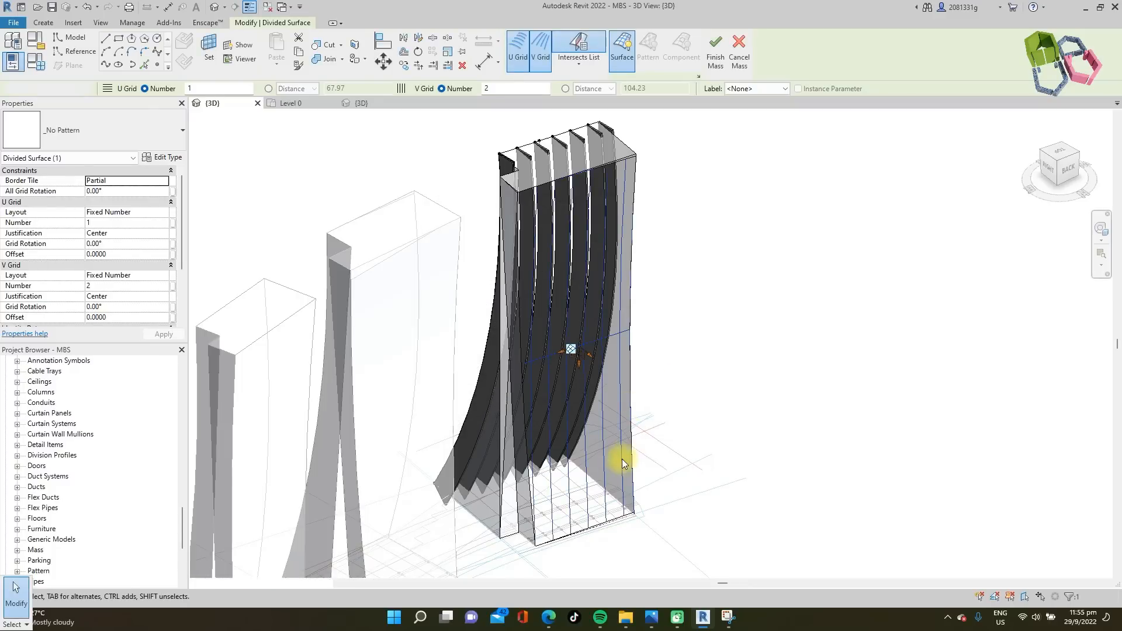
# - Turn on node display in the surface representation of the back face's divided surface, and deselect it
pyautogui.scroll(2, 614, 454)
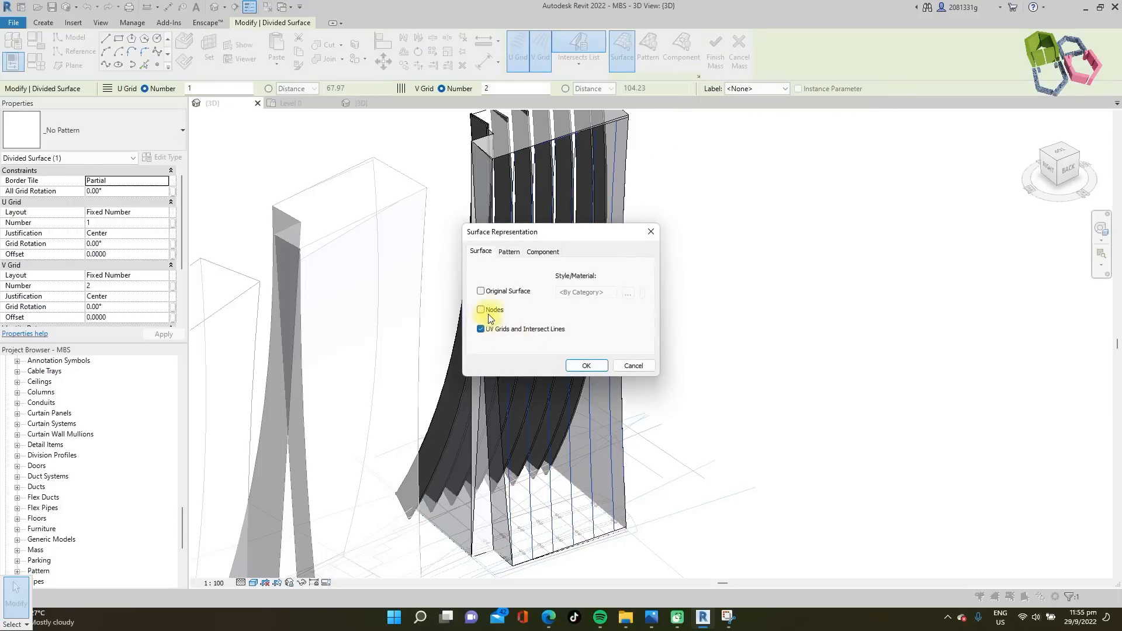
pyautogui.click(585, 366)
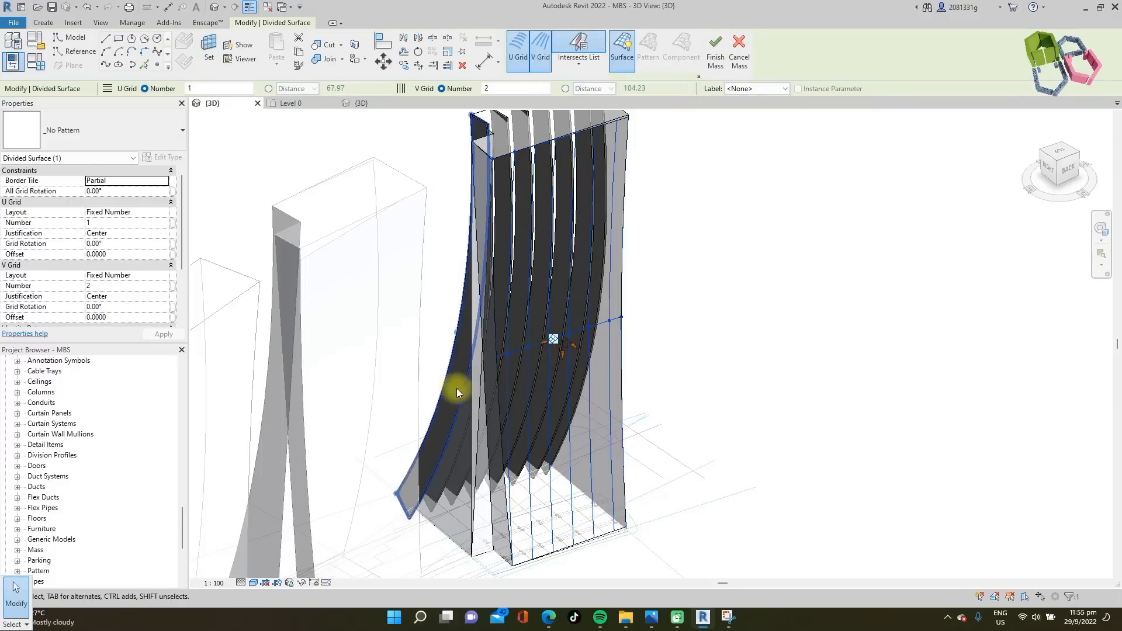
pyautogui.press('Escape')
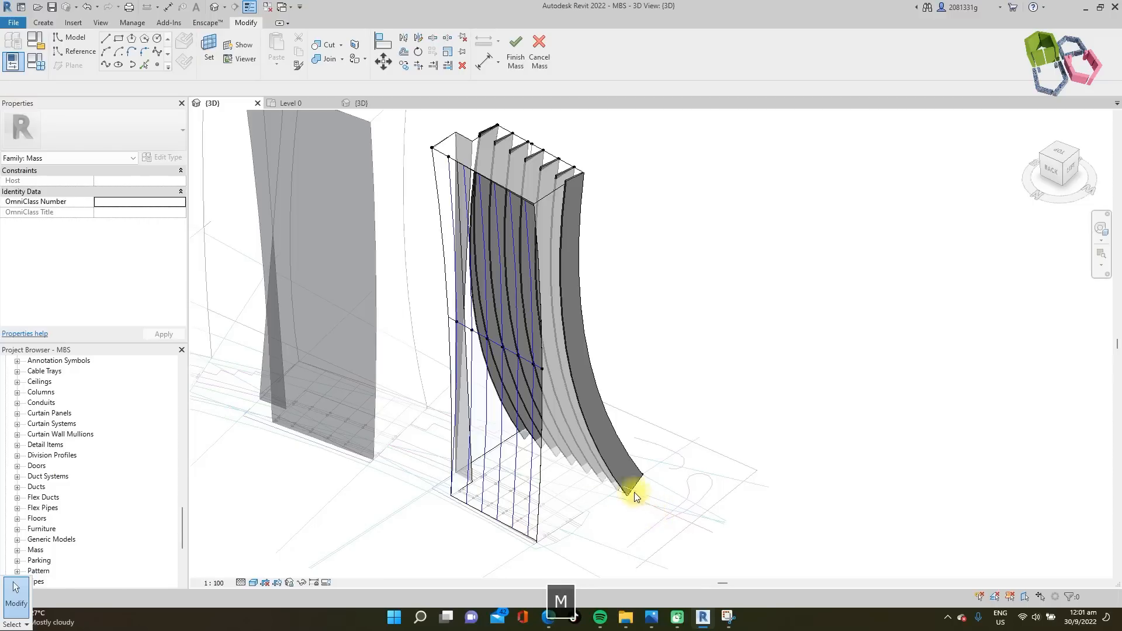
# - Place an ADPT WALL component through the three nodes of the back face's edge nearest the curved walls, and repeat it across the divided surface
pyautogui.press('c')
pyautogui.press('m')
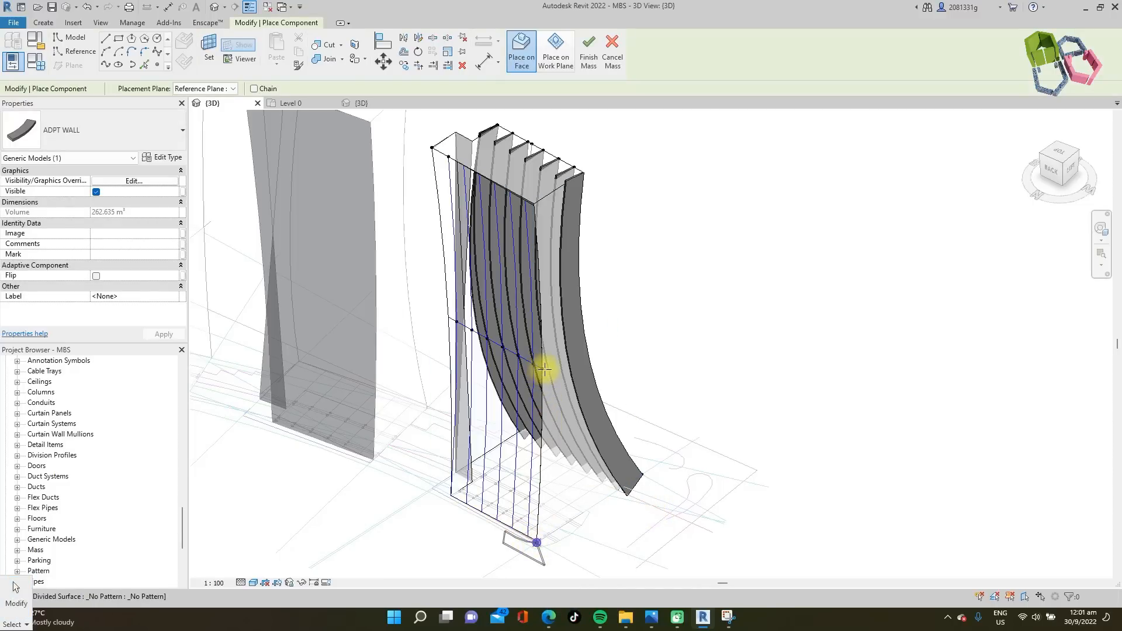
pyautogui.scroll(2, 544, 369)
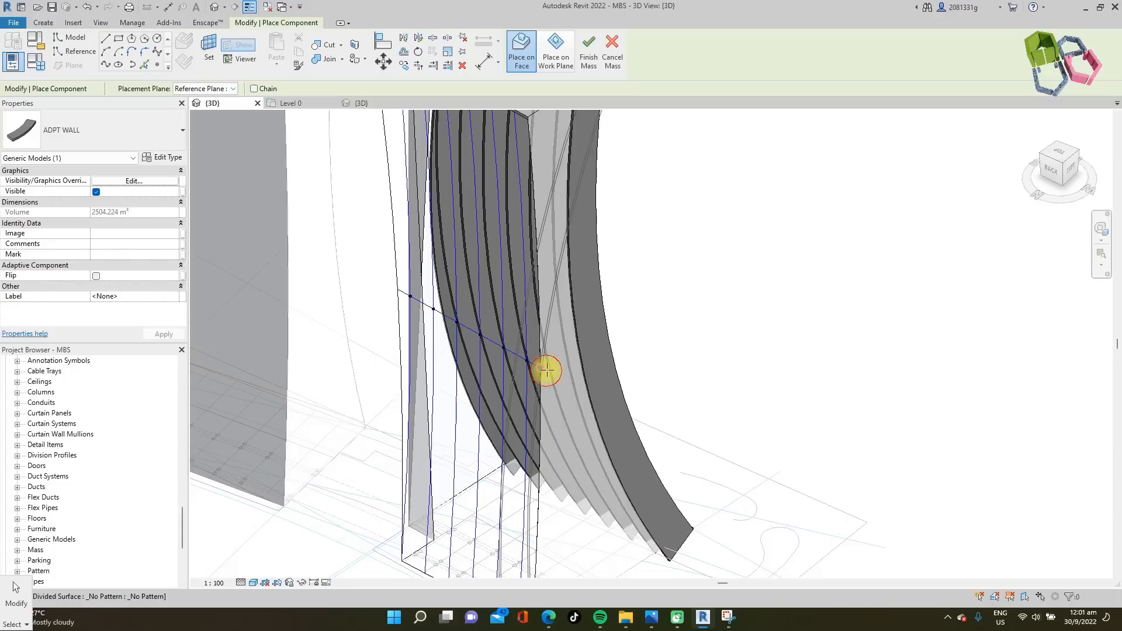
pyautogui.scroll(-3, 548, 352)
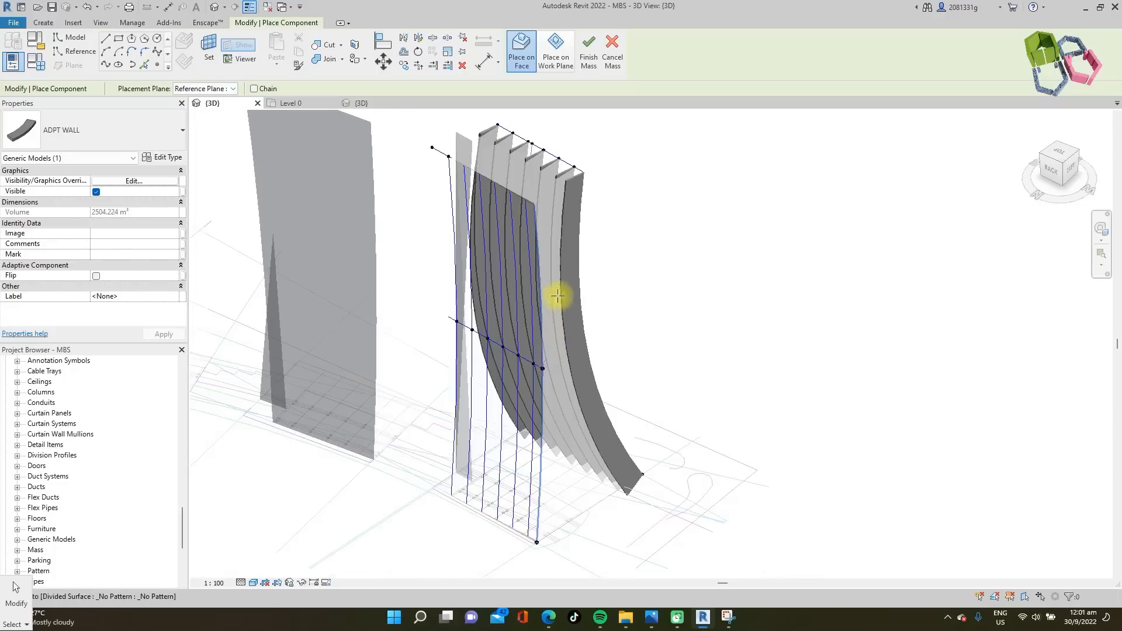
pyautogui.click(537, 202)
pyautogui.press('Escape')
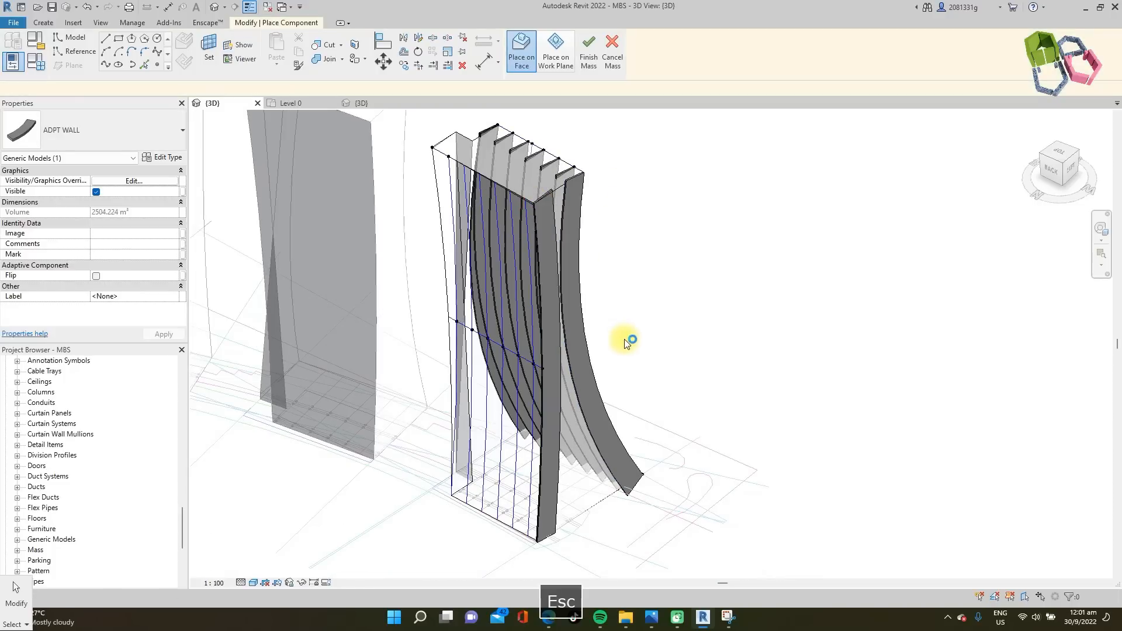
pyautogui.click(552, 485)
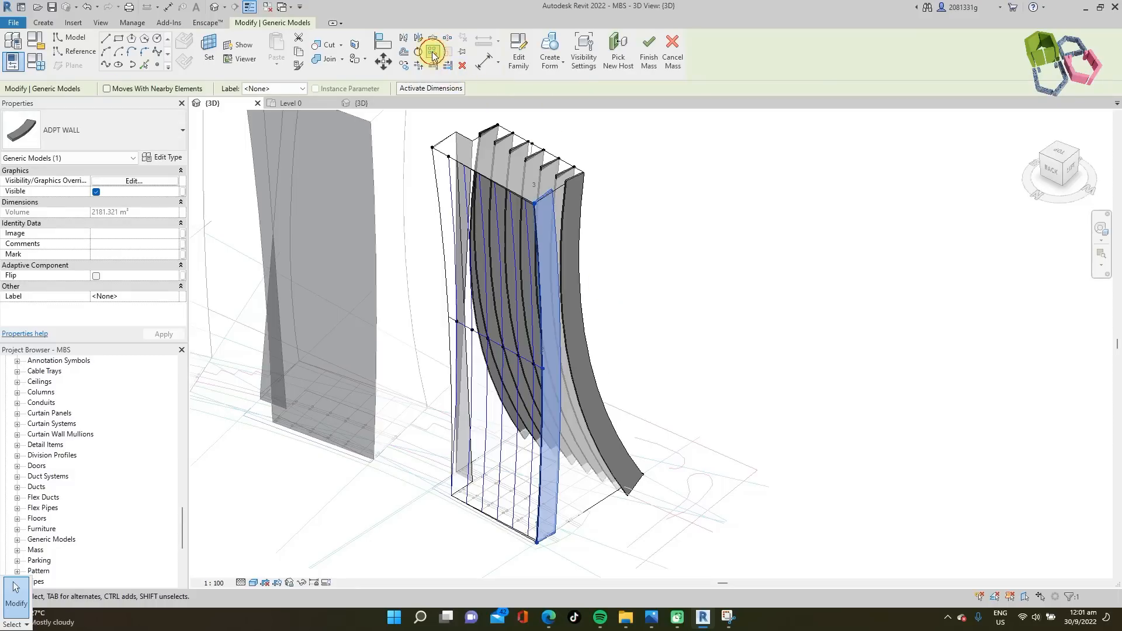
pyautogui.click(432, 52)
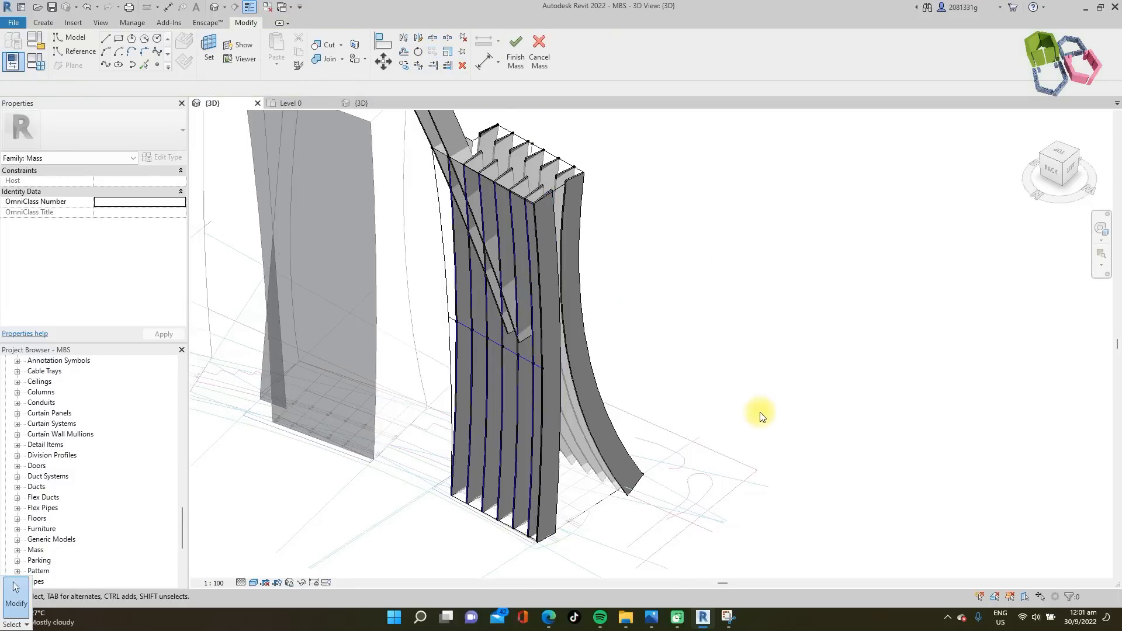
# - Delete the stray diagonal wall components that the repeater generated above the back face
pyautogui.scroll(-2, 761, 416)
pyautogui.press('Tab')
pyautogui.click(529, 167)
pyautogui.press('Delete')
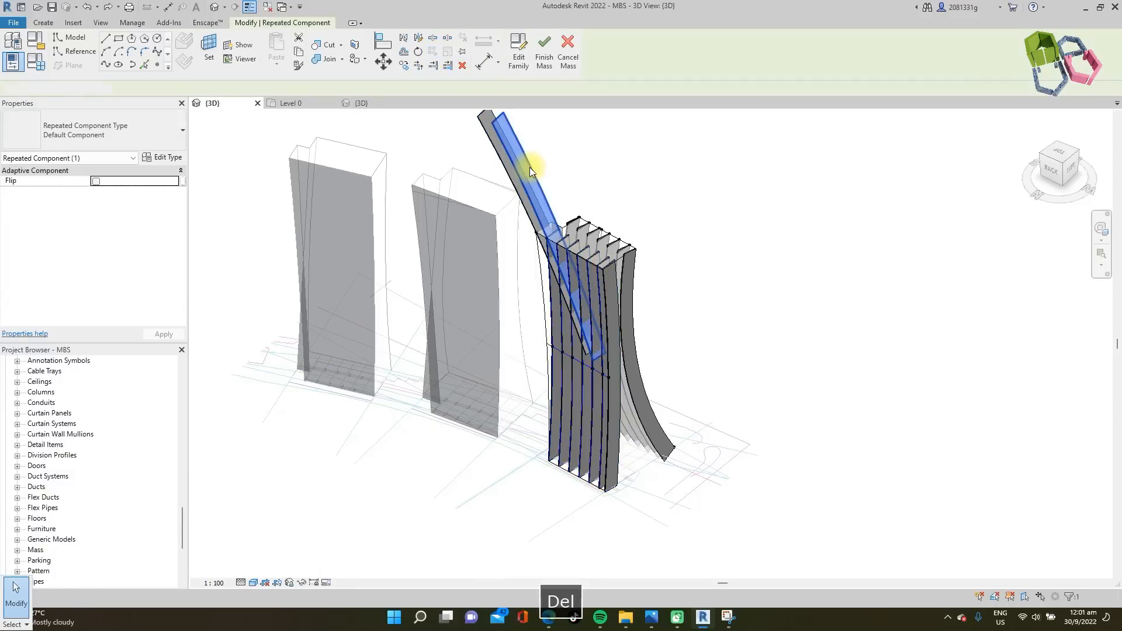
pyautogui.click(513, 161)
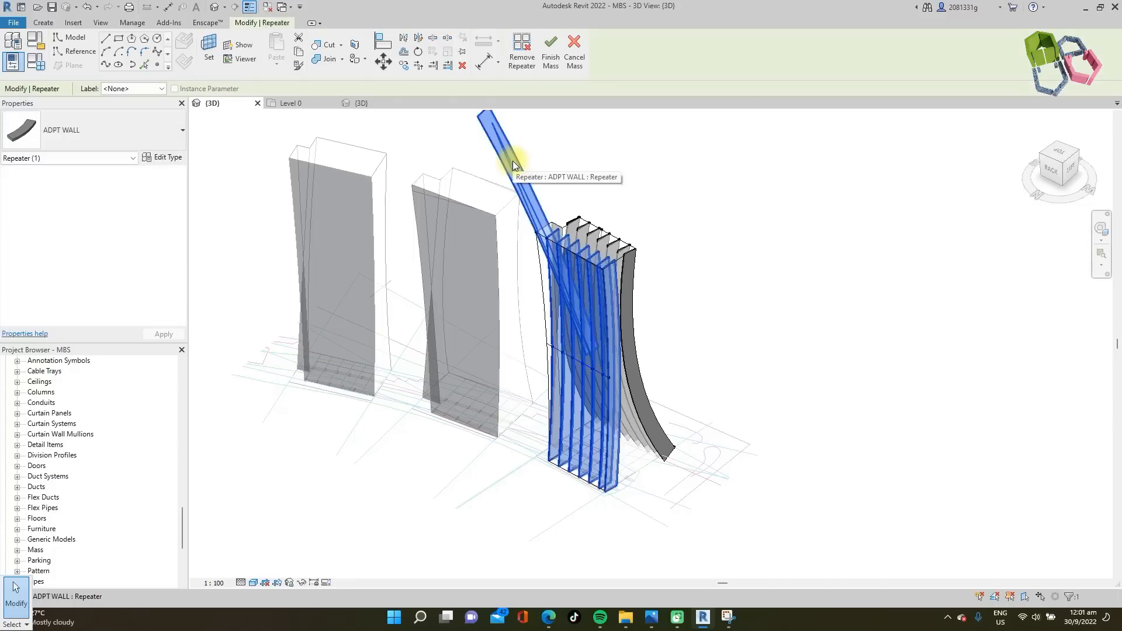
pyautogui.press('Tab')
pyautogui.press('Tab')
pyautogui.press('Tab')
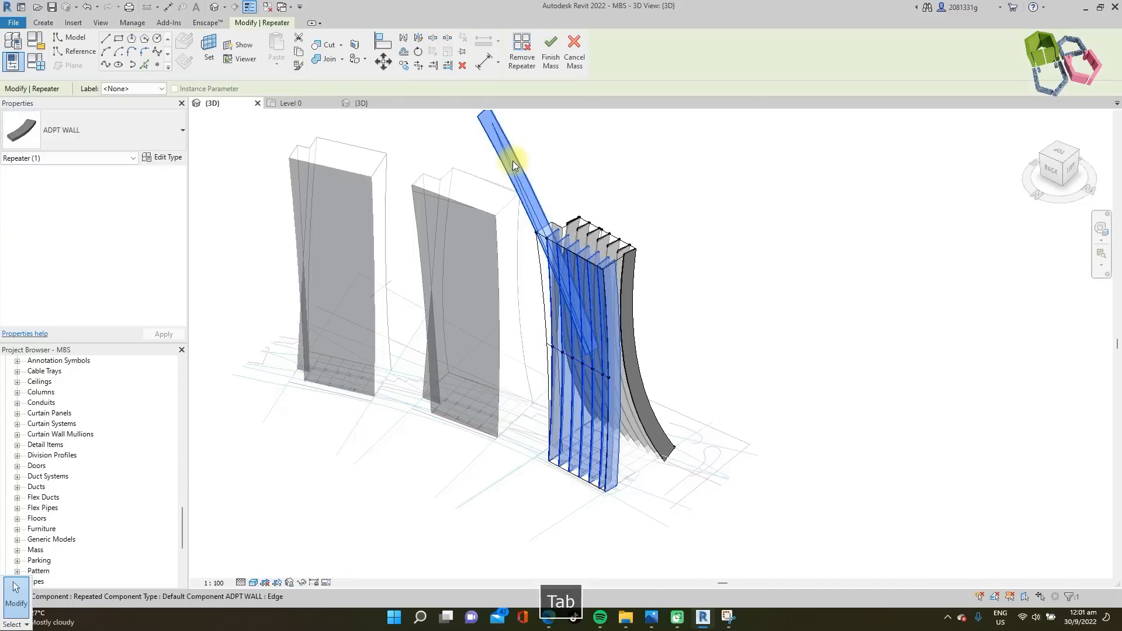
pyautogui.scroll(1, 550, 178)
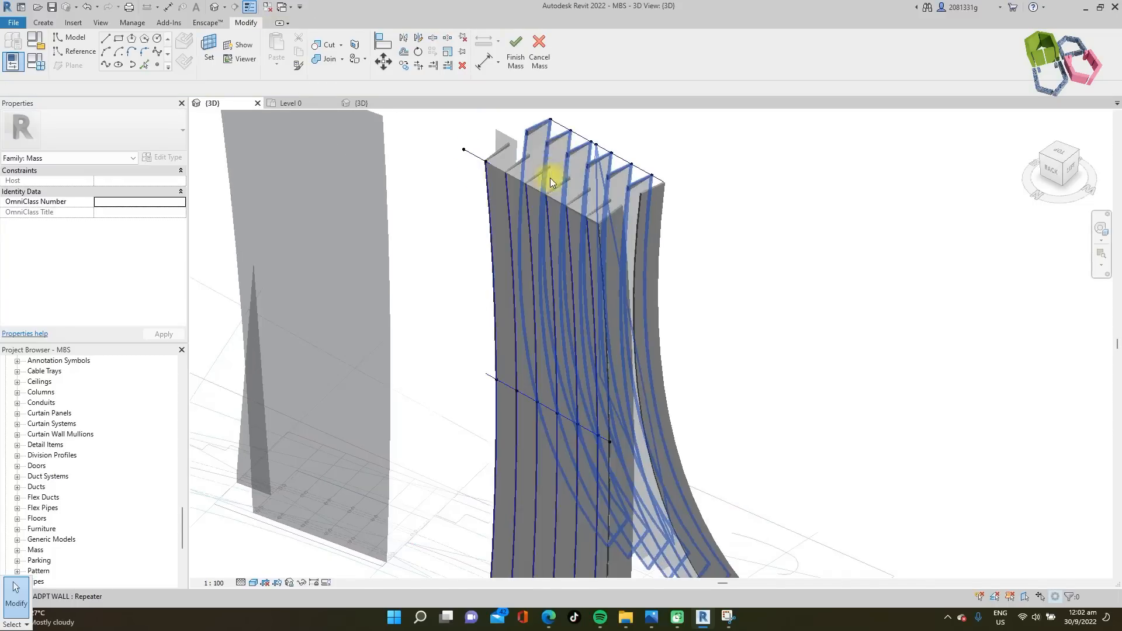
# - Place another ADPT WALL on the back face's far outer edge, through its base, midpoint and top nodes
pyautogui.scroll(-1, 341, 201)
pyautogui.press('c')
pyautogui.press('m')
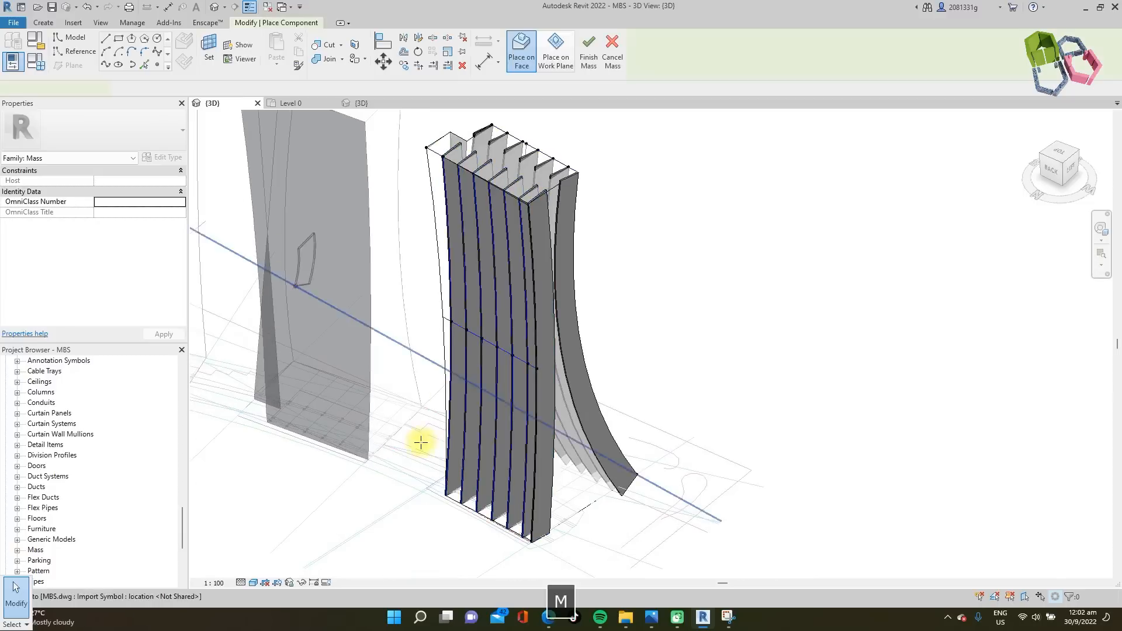
pyautogui.click(444, 495)
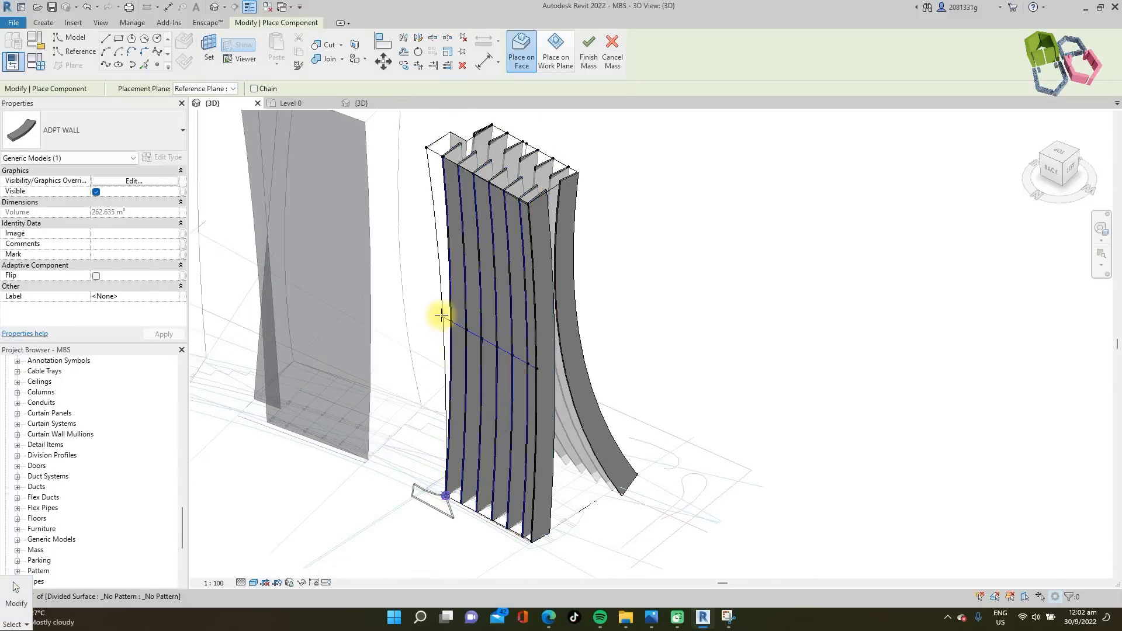
pyautogui.scroll(2, 442, 317)
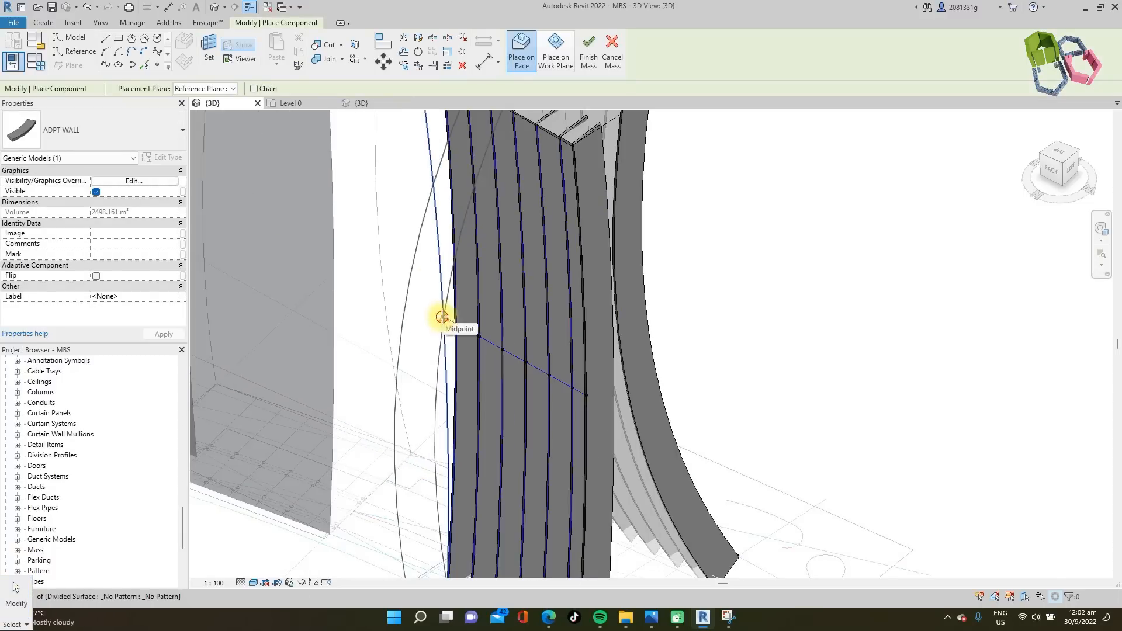
pyautogui.scroll(-4, 452, 288)
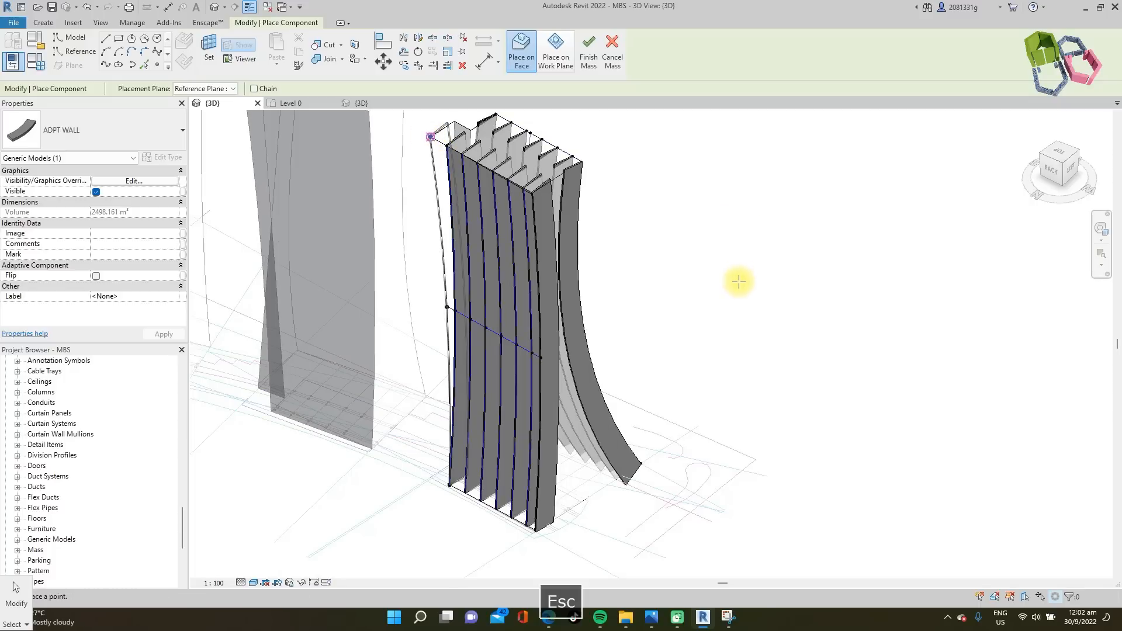
pyautogui.press('Escape')
# - Finish editing the first tower's mass and hide the Mass category in the 3D view
pyautogui.keyDown('shift'); pyautogui.moveTo(742, 286); pyautogui.dragTo(576, 208, button='middle'); pyautogui.keyUp('shift')
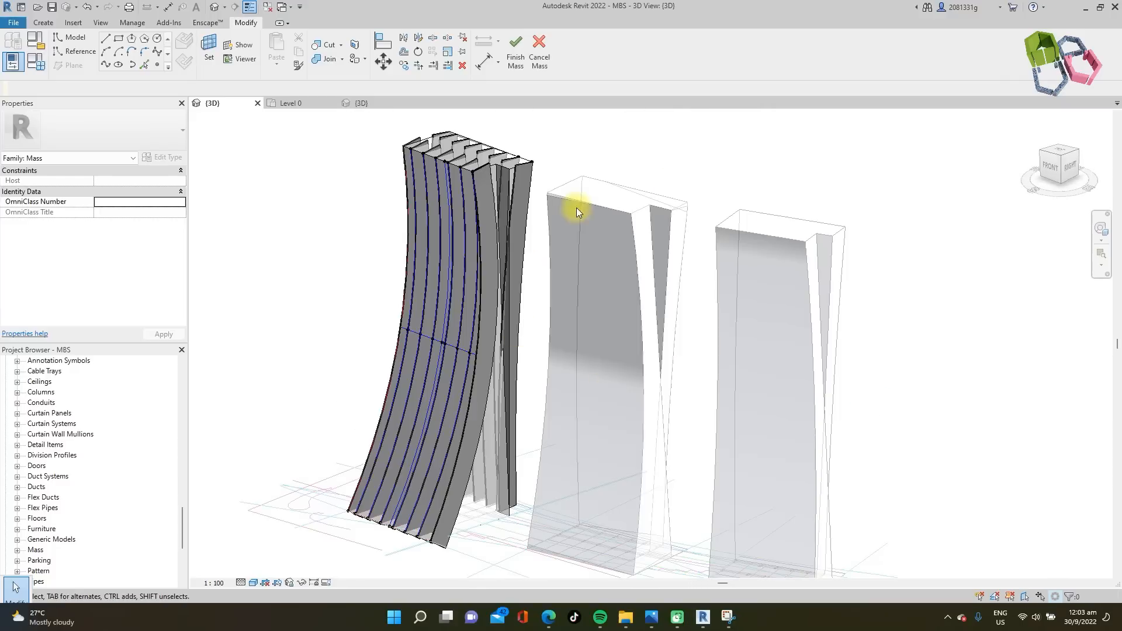
pyautogui.click(517, 52)
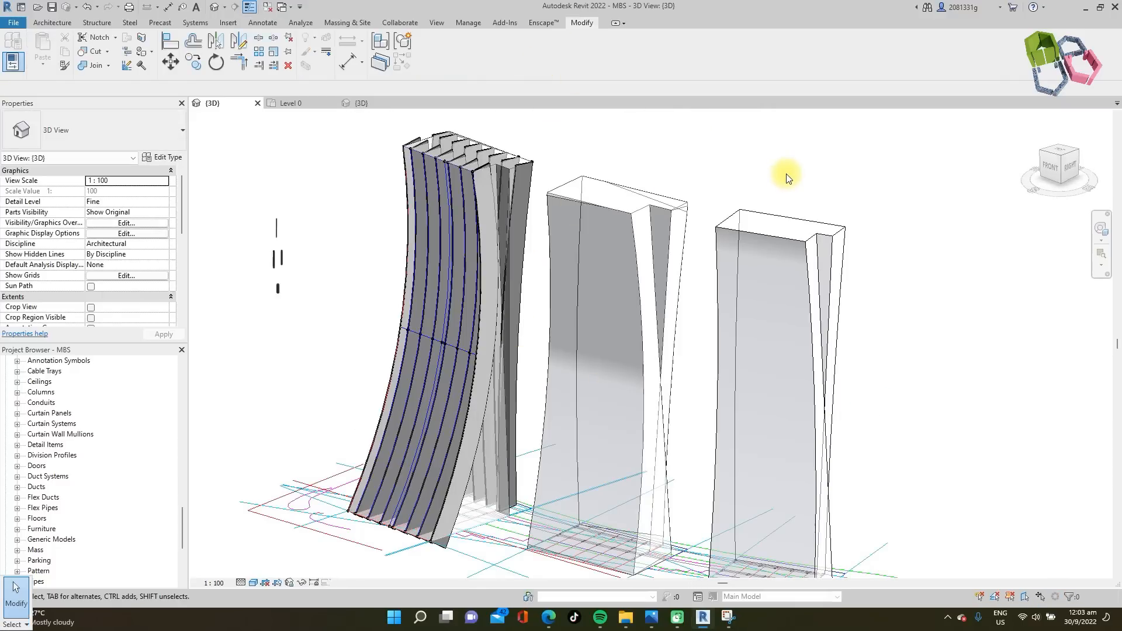
pyautogui.press('v')
pyautogui.press('v')
pyautogui.click(622, 339)
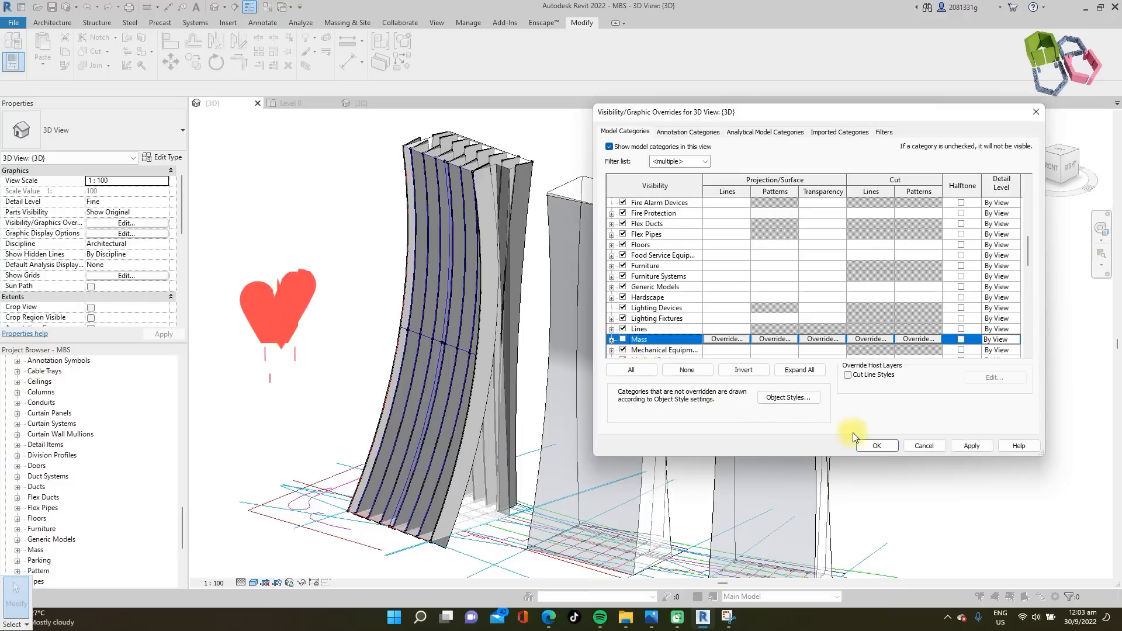
pyautogui.click(876, 445)
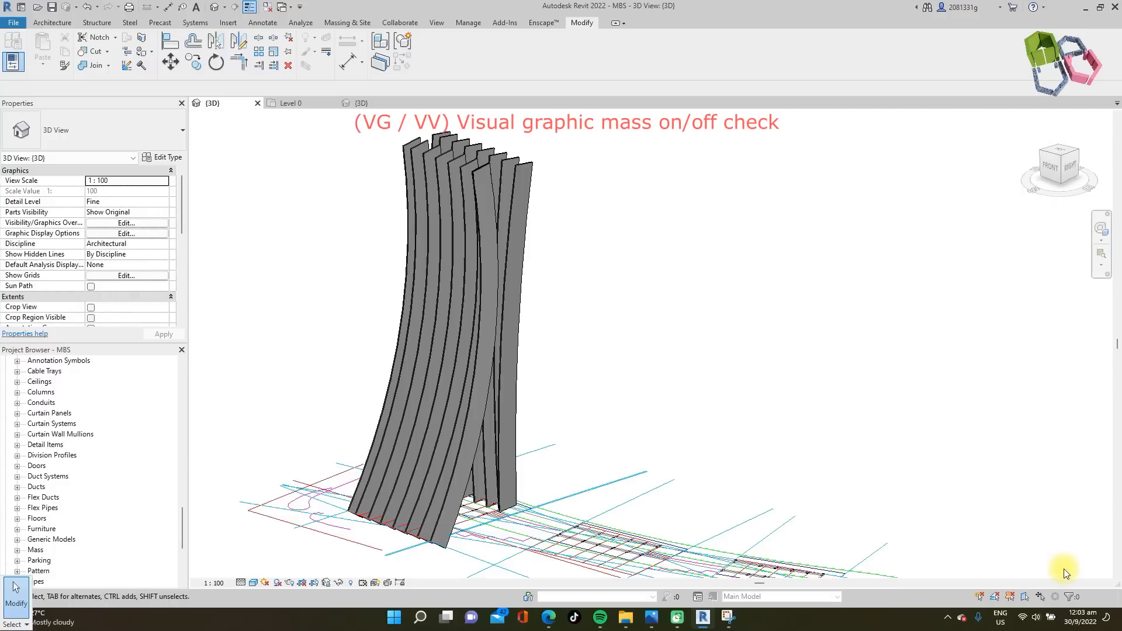
# - Turn the Mass category's visibility back on in the 3D view
pyautogui.press('v')
pyautogui.press('g')
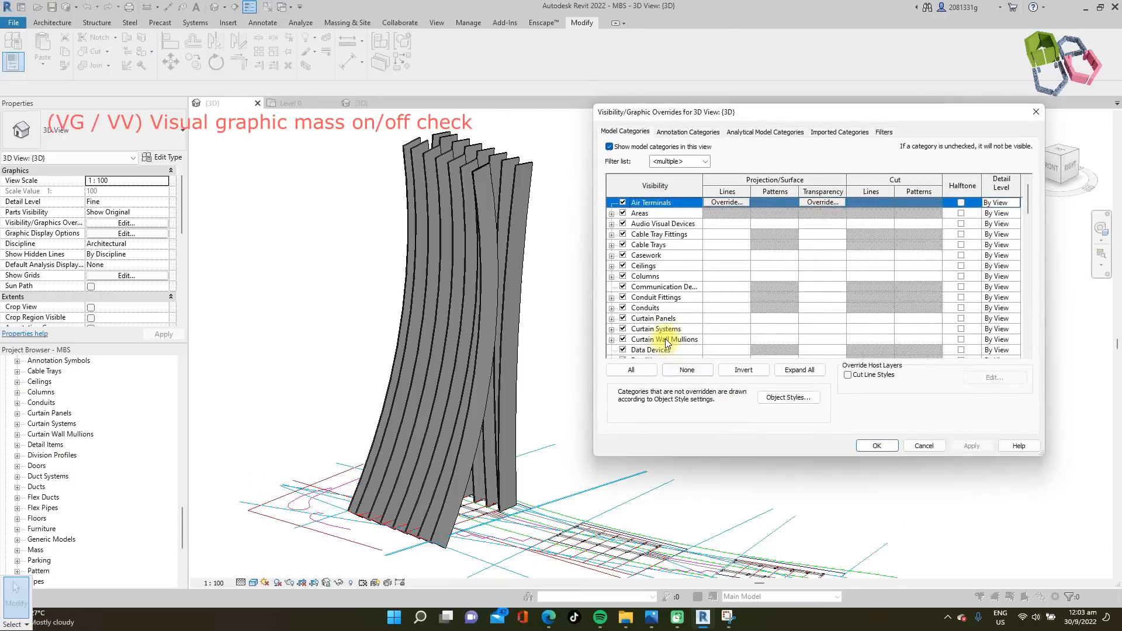
pyautogui.press('m')
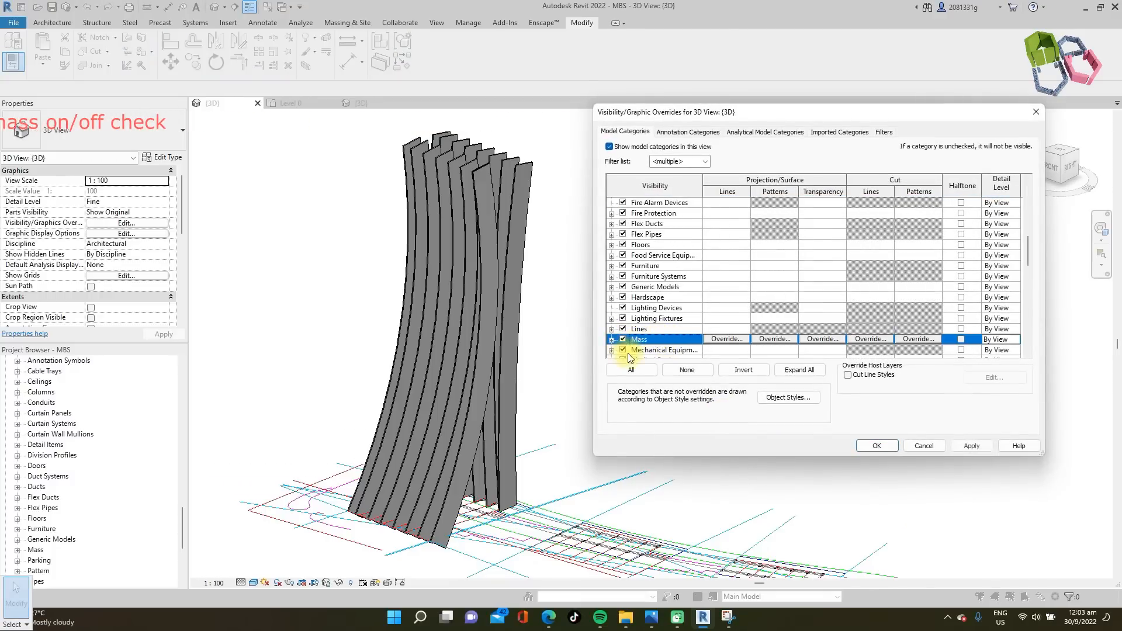
pyautogui.click(877, 446)
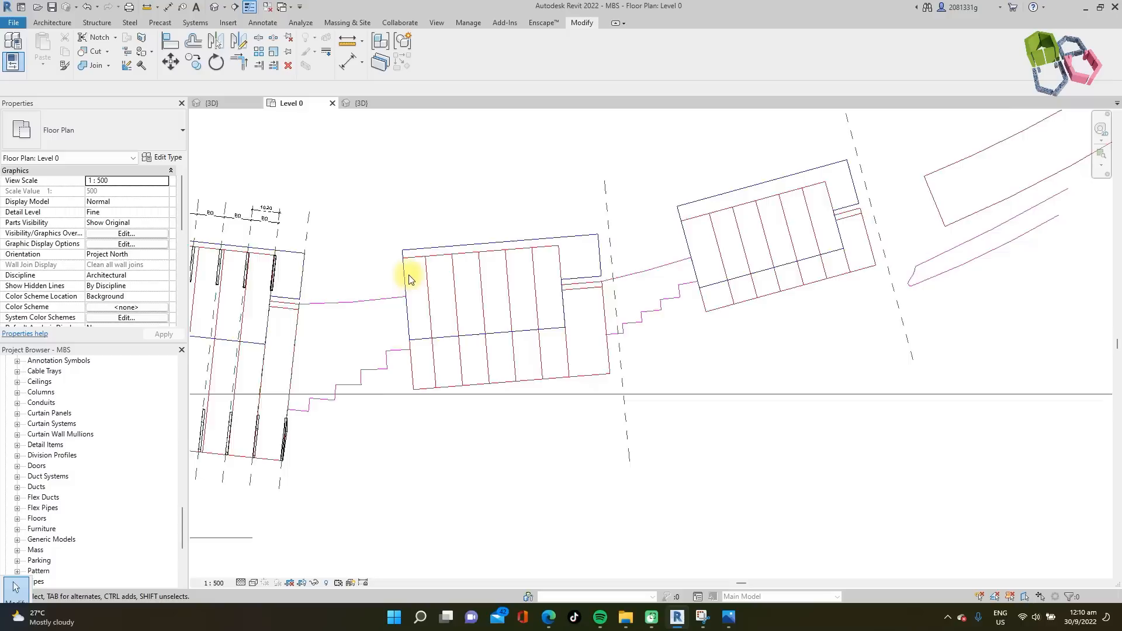
# - Draw a reference plane beside the second tower on the Level 0 plan and align it to the outline's edge facing the first tower
pyautogui.scroll(3, 409, 276)
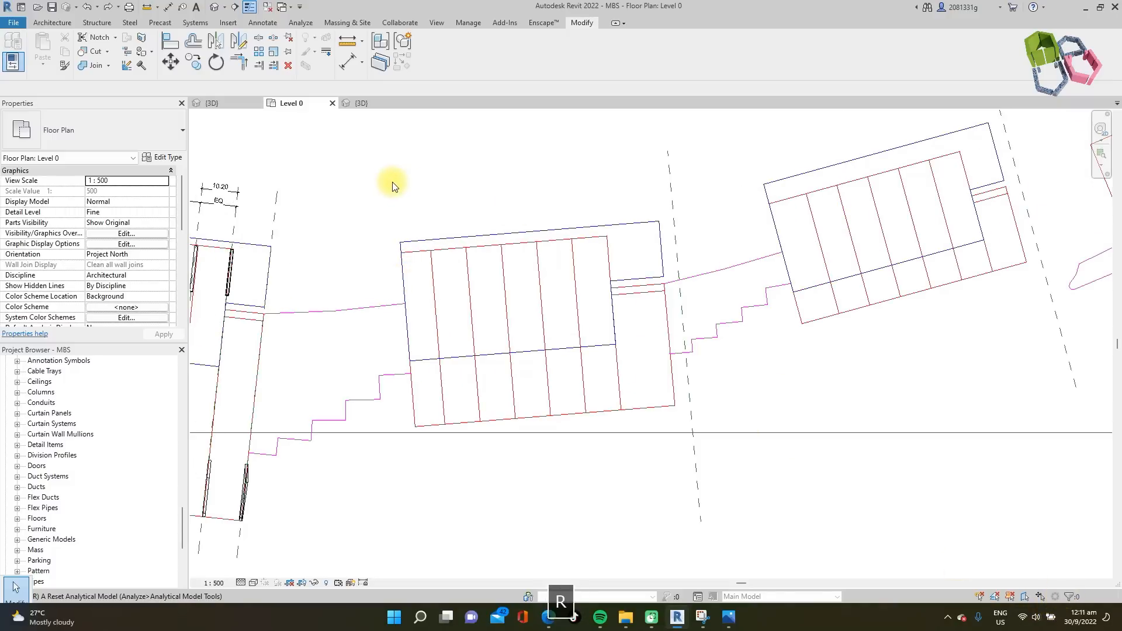
pyautogui.press('p')
pyautogui.click(377, 195)
pyautogui.click(395, 507)
pyautogui.press('a')
pyautogui.press('l')
pyautogui.click(412, 394)
pyautogui.click(388, 350)
pyautogui.press('Escape')
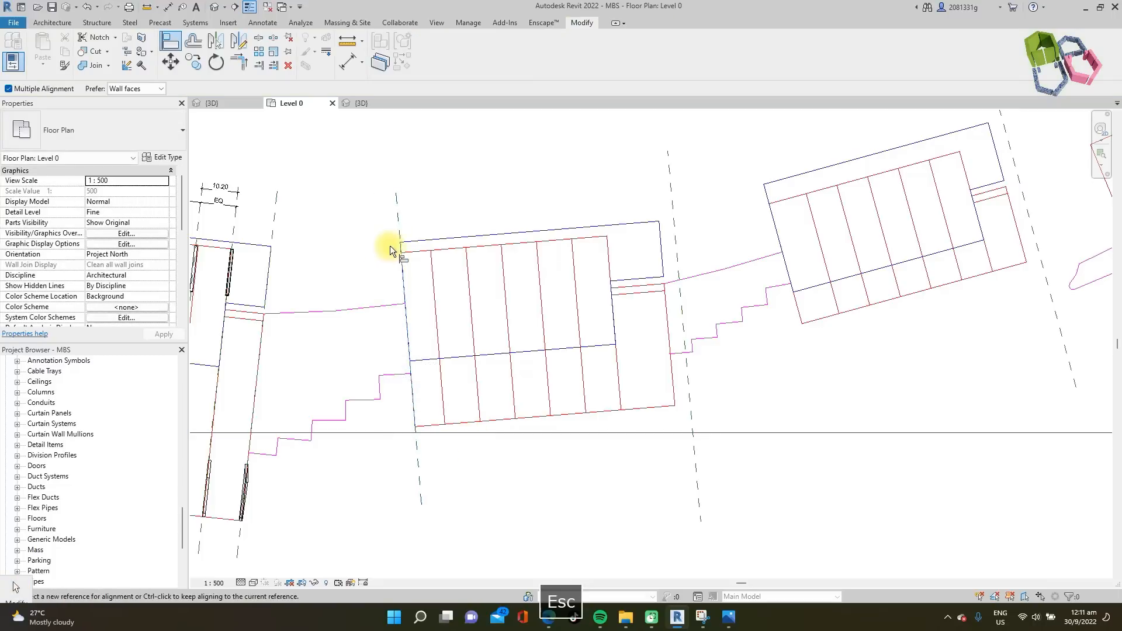
pyautogui.press('Escape')
# - Name the second tower's aligned reference plane 21
pyautogui.click(396, 209)
pyautogui.click(390, 211)
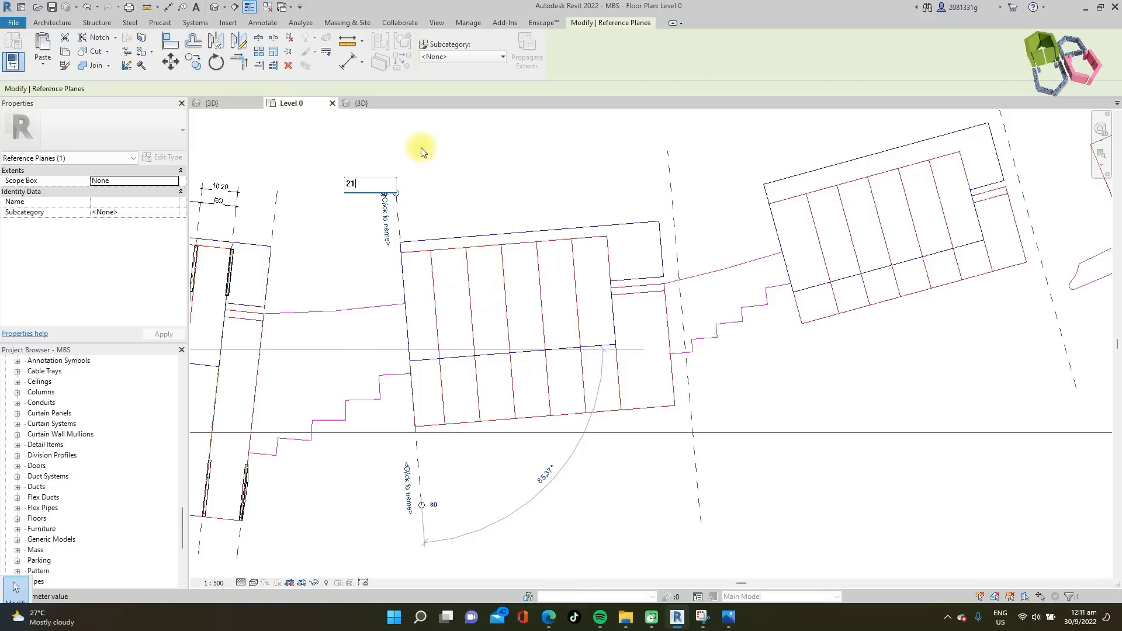
pyautogui.press('Escape')
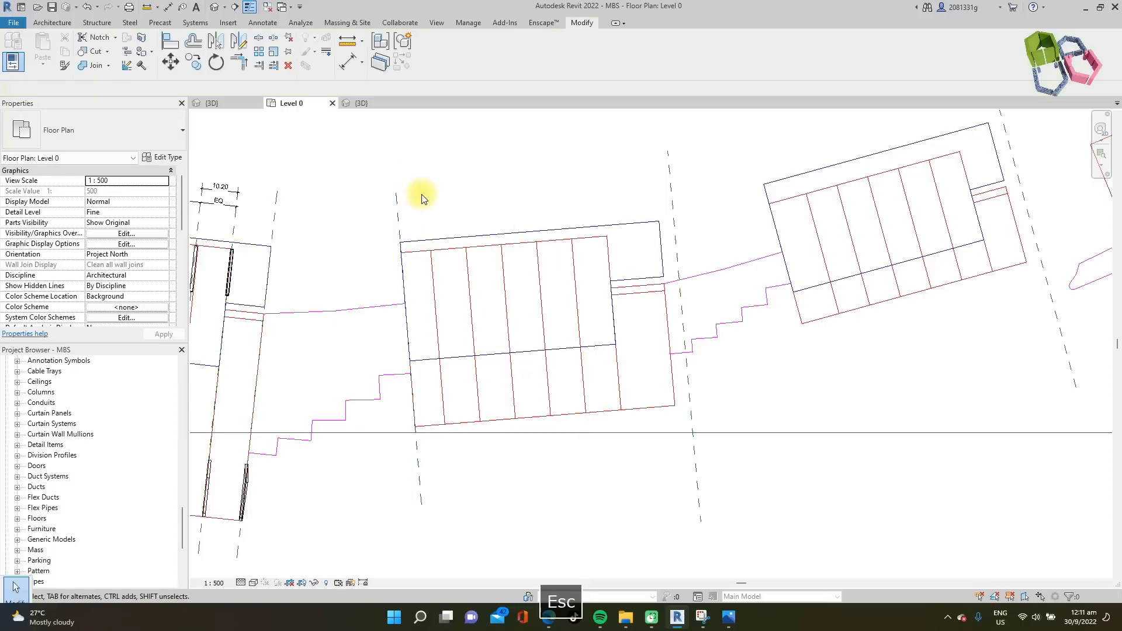
# - Make multiple copies of reference plane 21 onto the second tower's six wall lines and the outer corner of its outline
pyautogui.click(396, 220)
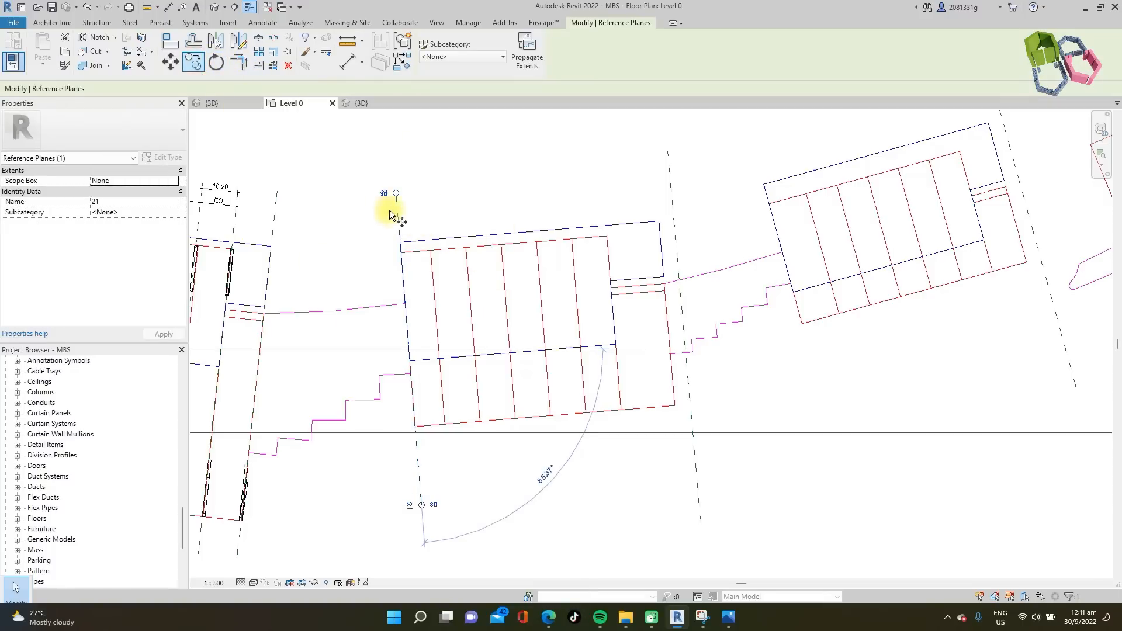
pyautogui.click(402, 253)
pyautogui.scroll(2, 424, 251)
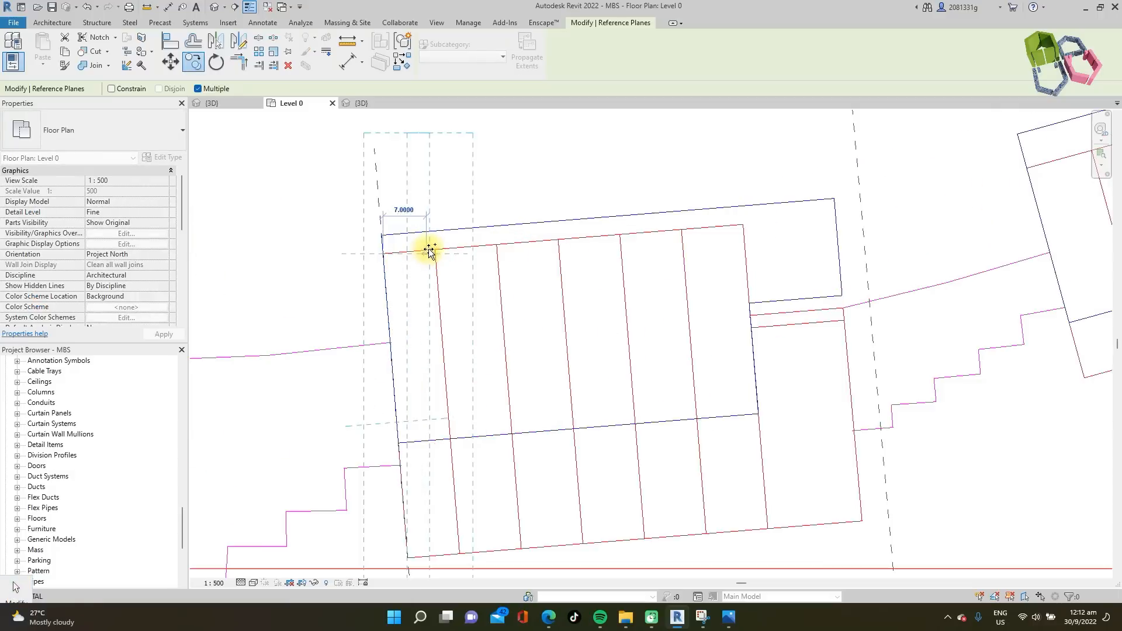
pyautogui.scroll(1, 428, 252)
pyautogui.click(440, 248)
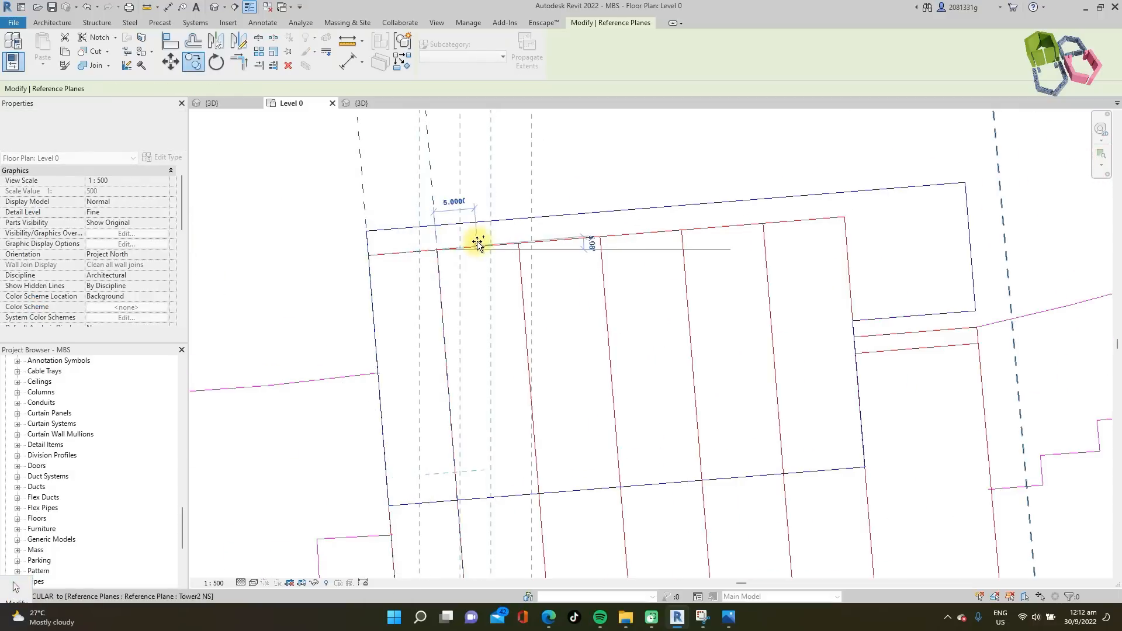
pyautogui.click(517, 241)
pyautogui.click(598, 235)
pyautogui.click(681, 230)
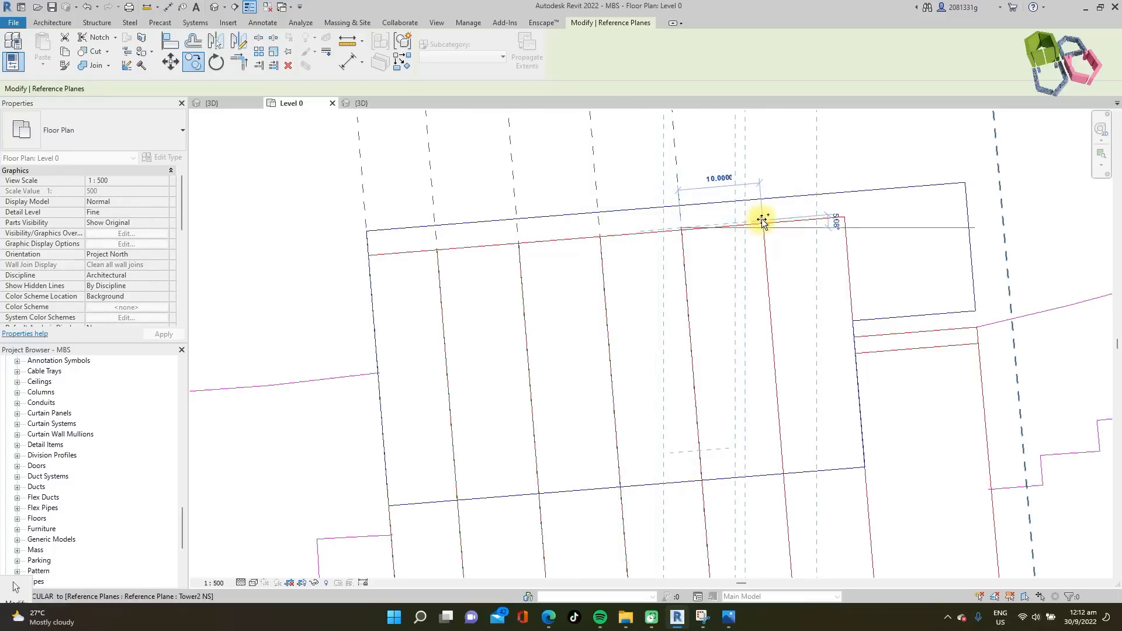
pyautogui.scroll(2, 762, 223)
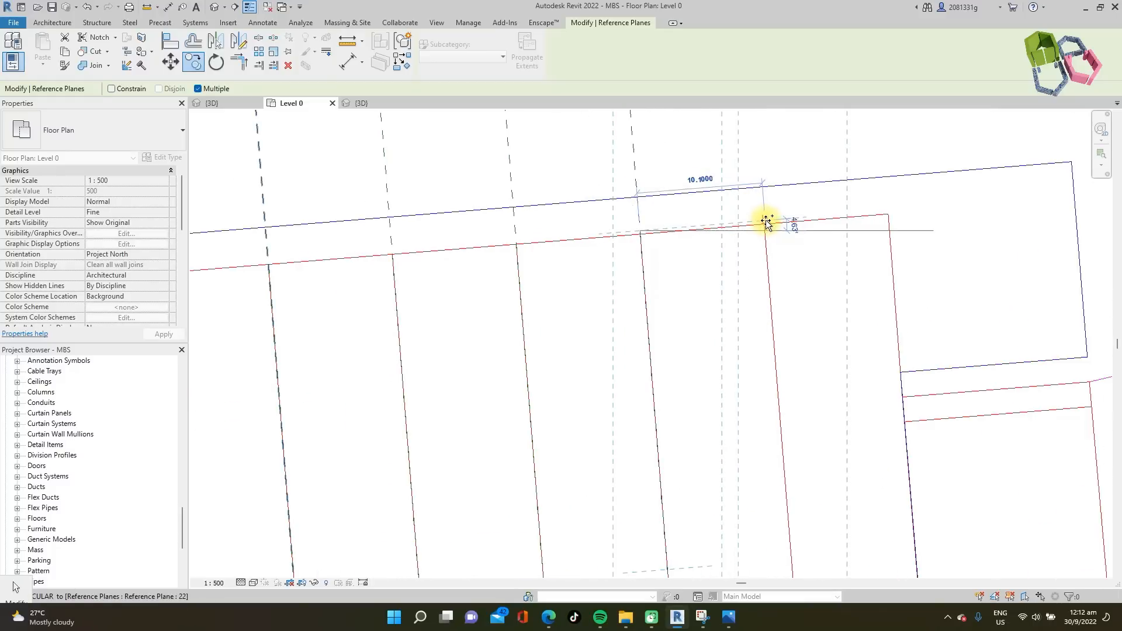
pyautogui.click(766, 222)
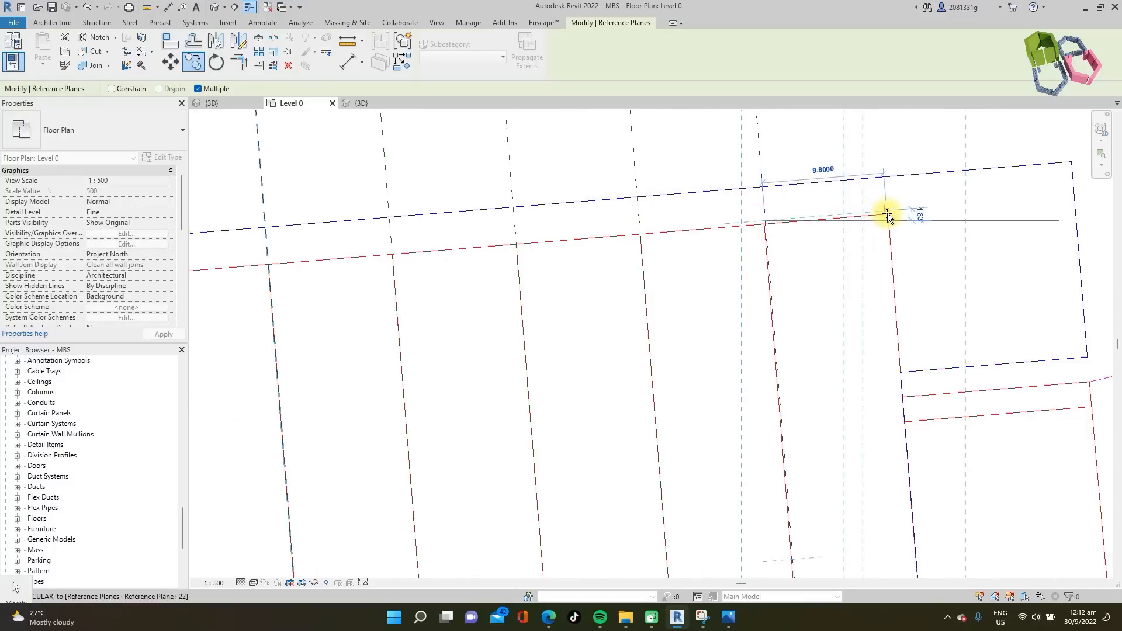
pyautogui.click(888, 215)
pyautogui.scroll(-2, 611, 212)
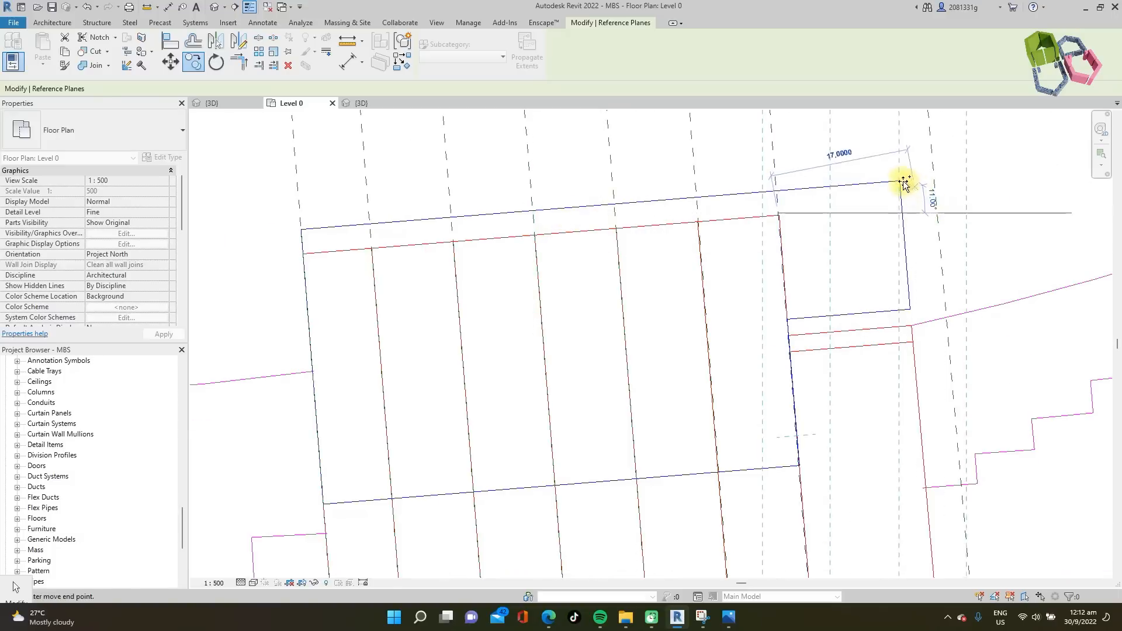
pyautogui.scroll(2, 903, 182)
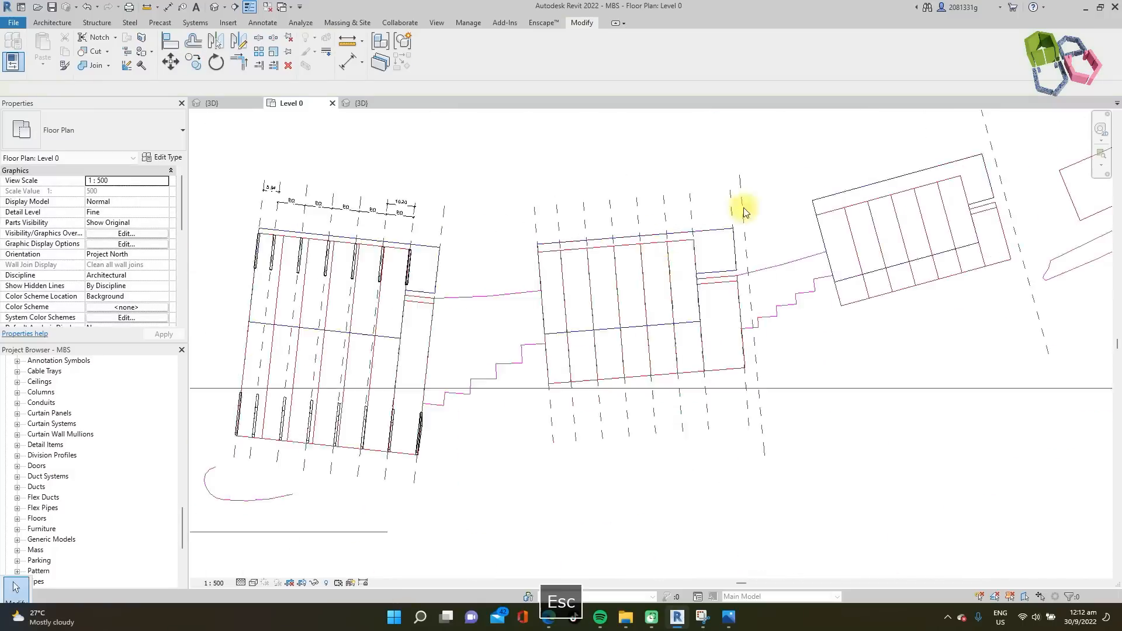
pyautogui.press('Escape')
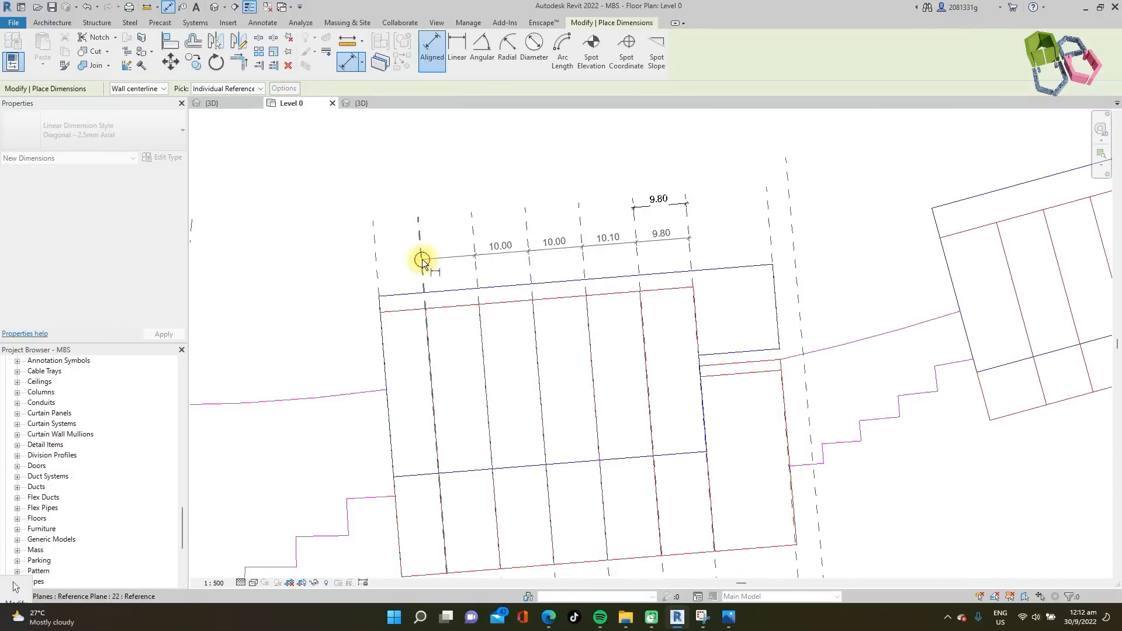
# - Dimension the second tower's reference planes with equal spacing and set the bay spacing at reference plane 26 to 10.4
pyautogui.press('Escape')
pyautogui.press('d')
pyautogui.press('i')
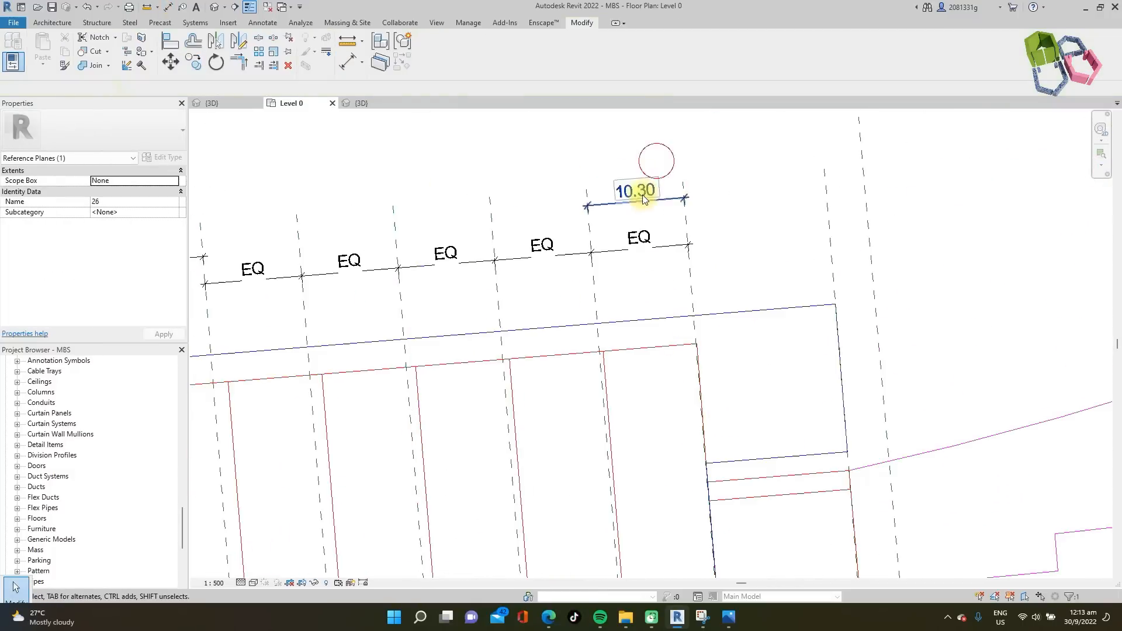
pyautogui.click(636, 196)
pyautogui.write('10.4')
pyautogui.press('Return')
pyautogui.press('Escape')
pyautogui.scroll(-3, 593, 182)
# - Edit the second tower's mass in place in the 3D view and divide its front face
pyautogui.click(236, 105)
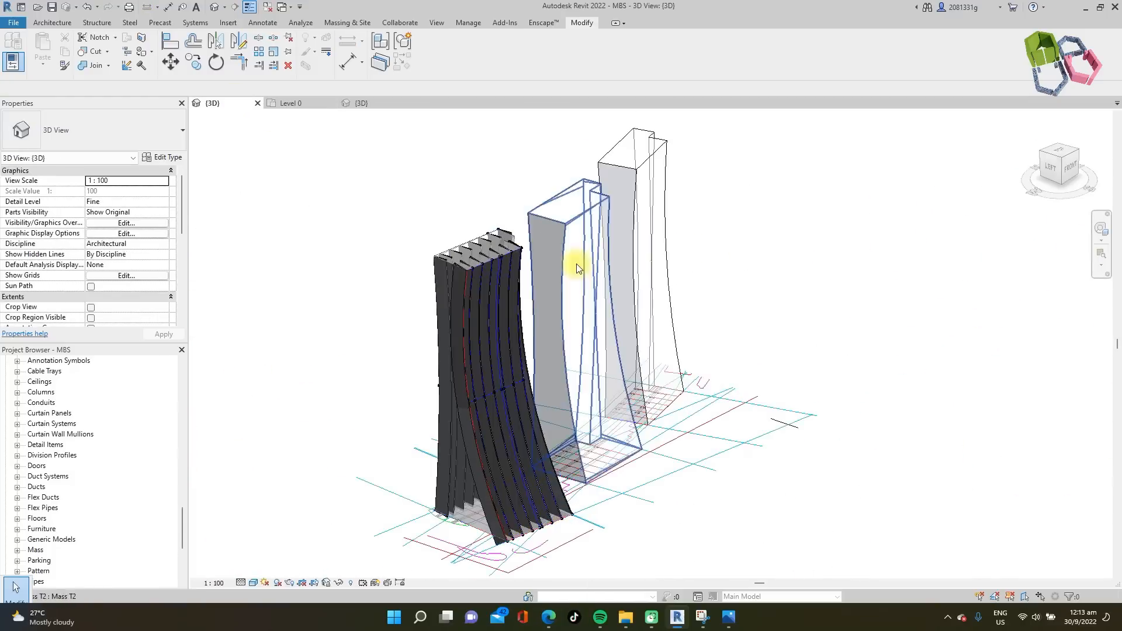
pyautogui.click(576, 263)
pyautogui.keyDown('shift'); pyautogui.moveTo(577, 263); pyautogui.dragTo(745, 249, button='middle'); pyautogui.keyUp('shift')
pyautogui.scroll(2, 638, 292)
pyautogui.click(426, 47)
pyautogui.click(507, 198)
pyautogui.click(577, 54)
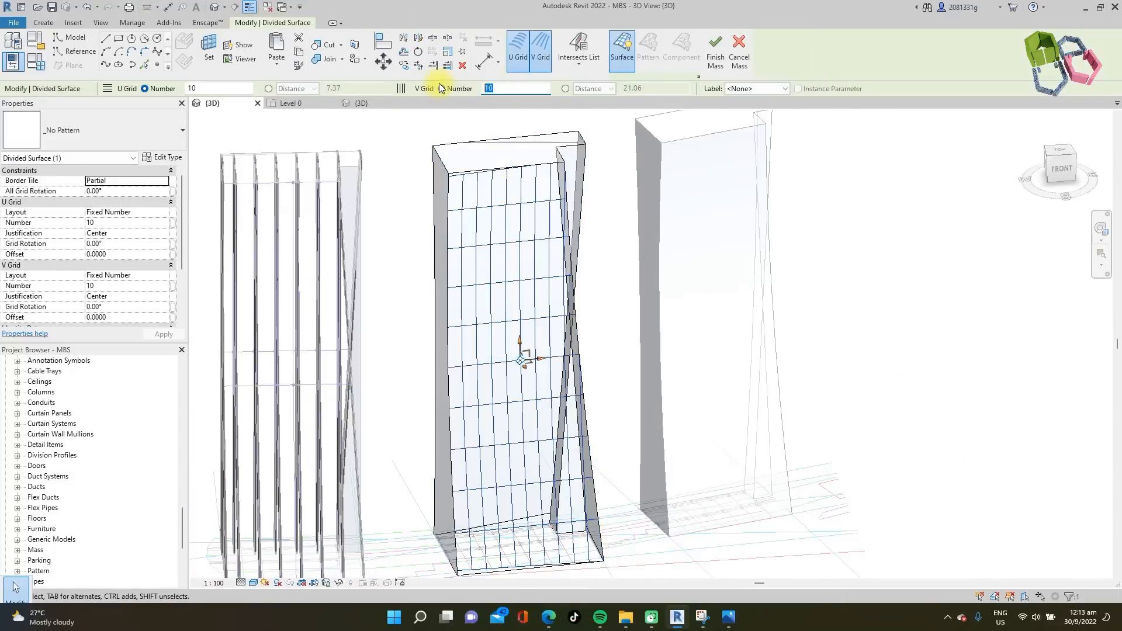
# - Set the front divided surface to U grid 1 and V grid 2, and intersect it with reference planes 21 to 27
pyautogui.click(576, 64)
pyautogui.click(586, 105)
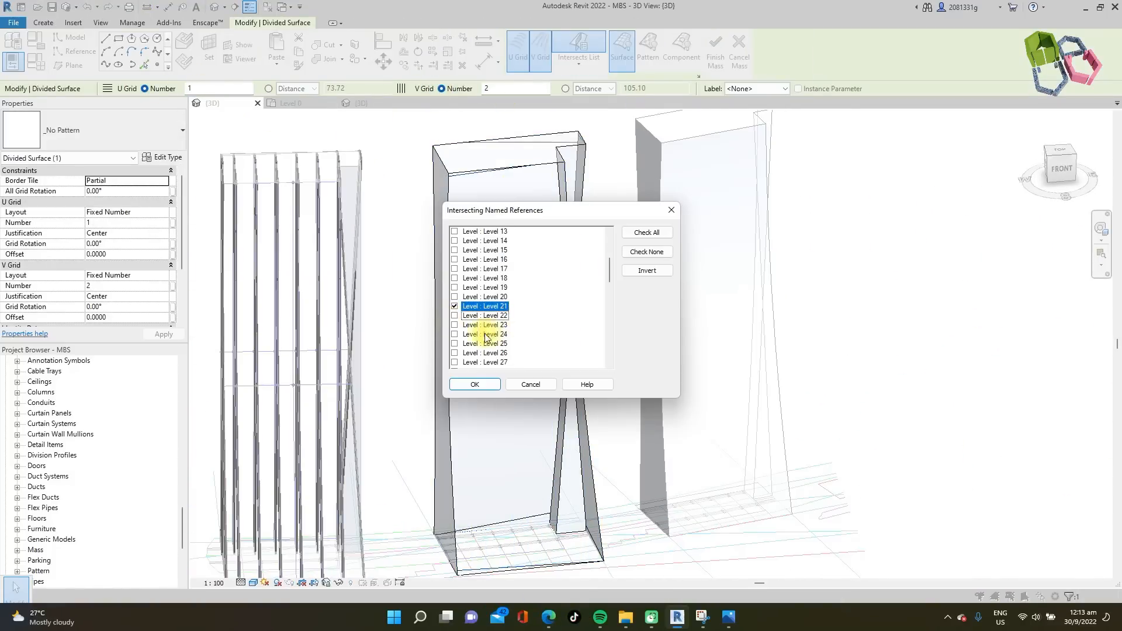
pyautogui.click(503, 309)
pyautogui.keyDown('ctrl'); pyautogui.keyDown('shift'); pyautogui.click(456, 363); pyautogui.keyUp('shift'); pyautogui.keyUp('ctrl')
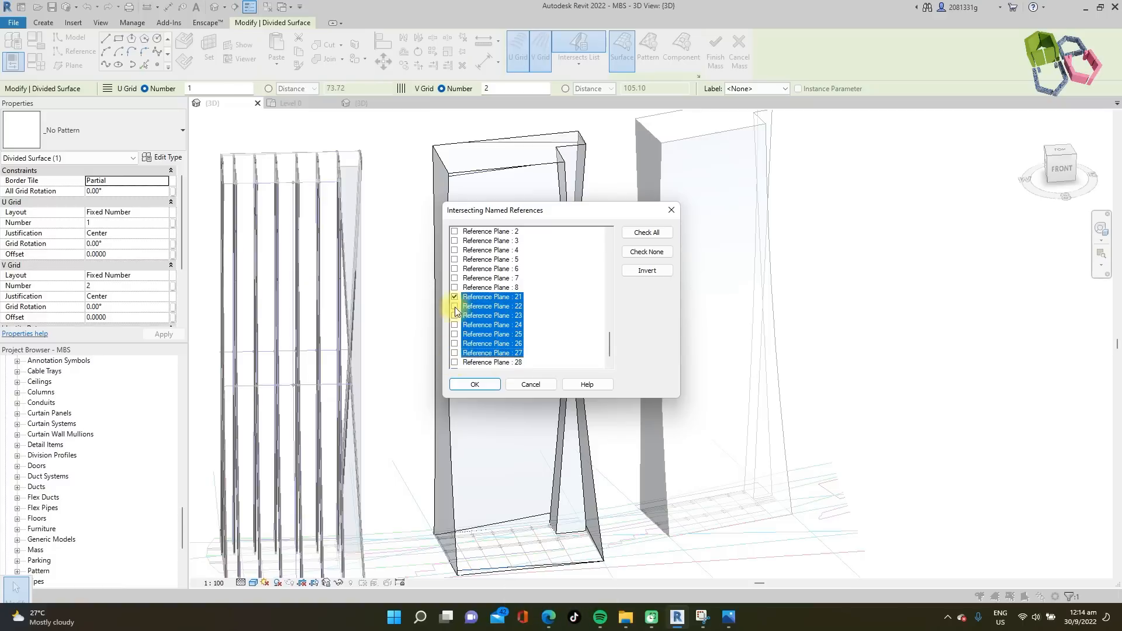
pyautogui.click(475, 384)
# - Display the nodes on the second tower's front divided surface
pyautogui.click(698, 76)
pyautogui.click(484, 310)
pyautogui.click(586, 365)
# - Place the ADPT WALL component through the upper, middle and lower nodes along the front surface's first edge
pyautogui.click(43, 23)
pyautogui.click(277, 49)
pyautogui.click(448, 174)
pyautogui.click(448, 367)
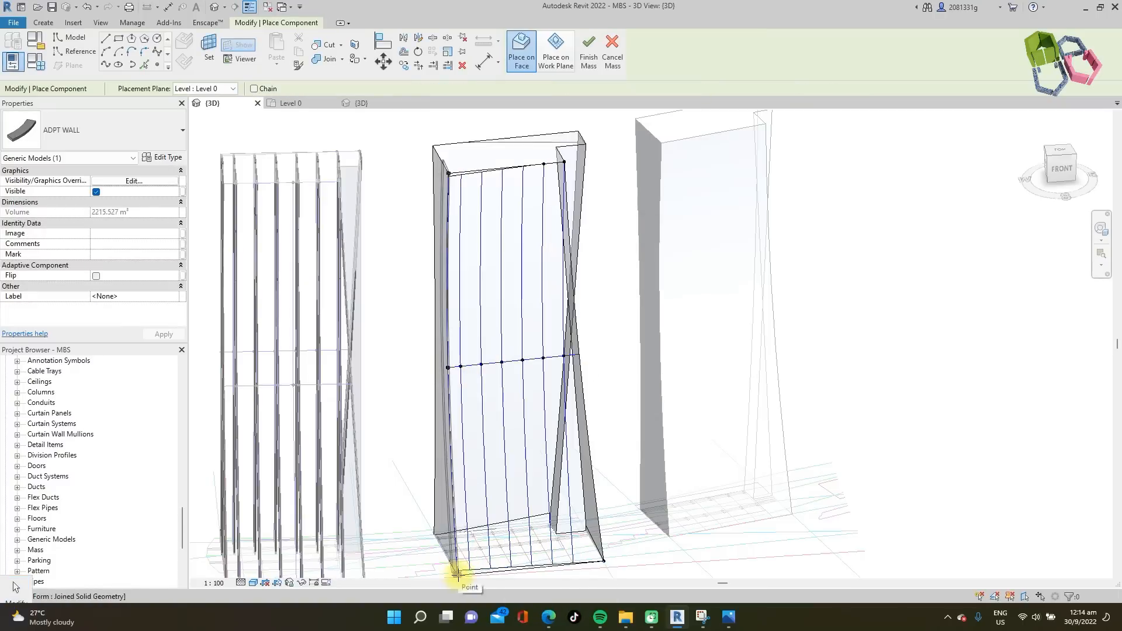
pyautogui.click(457, 573)
# - Repeat the placed wall across the front divided surface's nodes, and undo the last two operations
pyautogui.press('Escape')
pyautogui.press('Escape')
pyautogui.click(445, 170)
pyautogui.click(590, 51)
pyautogui.hotkey('ctrl', 'z')
pyautogui.hotkey('ctrl', 'z')
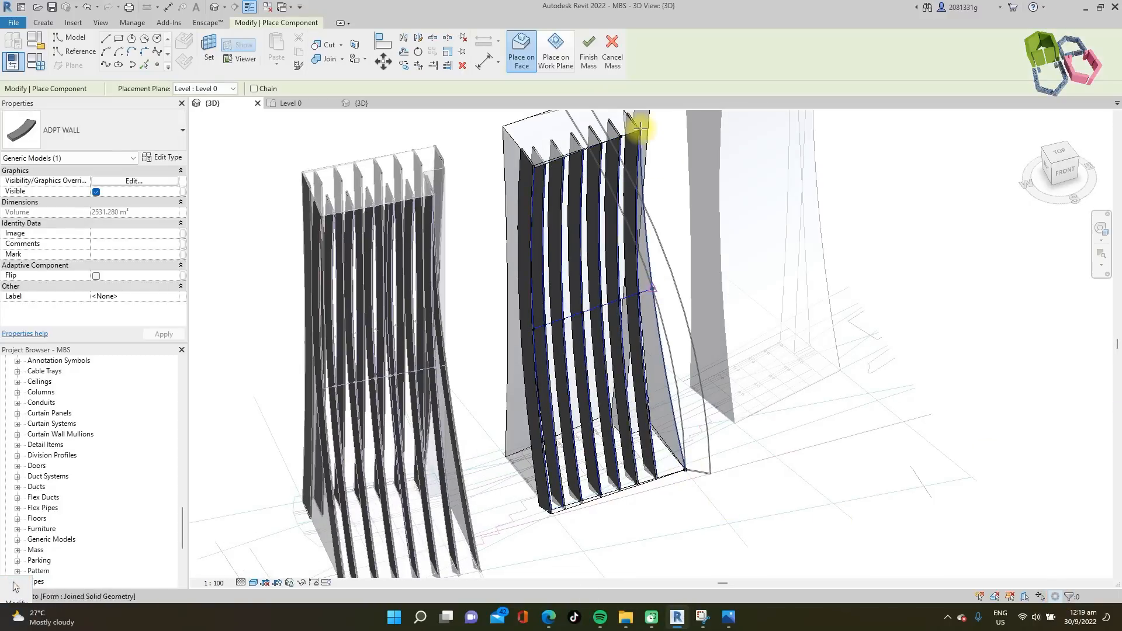
# - Leave component placement and divide the rear face of the second tower's mass
pyautogui.press('Escape')
pyautogui.scroll(-2, 606, 453)
pyautogui.keyDown('shift'); pyautogui.moveTo(606, 453); pyautogui.dragTo(563, 257, button='middle'); pyautogui.keyUp('shift')
pyautogui.press('Escape')
pyautogui.click(614, 309)
pyautogui.keyDown('shift'); pyautogui.moveTo(696, 396); pyautogui.dragTo(660, 374, button='middle'); pyautogui.keyUp('shift')
pyautogui.click(578, 50)
pyautogui.keyDown('shift'); pyautogui.moveTo(687, 450); pyautogui.dragTo(631, 444, button='middle'); pyautogui.keyUp('shift')
# - Set the rear divided surface's V grid number to 2 and intersect the surface with reference planes 21 to 26
pyautogui.click(510, 89)
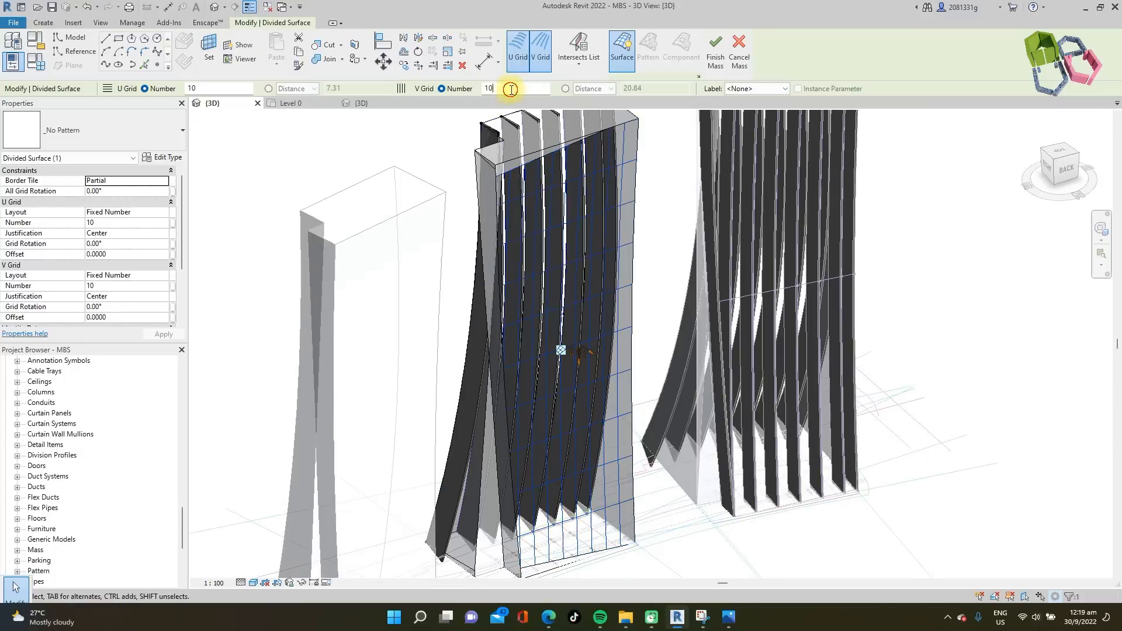
pyautogui.click(569, 58)
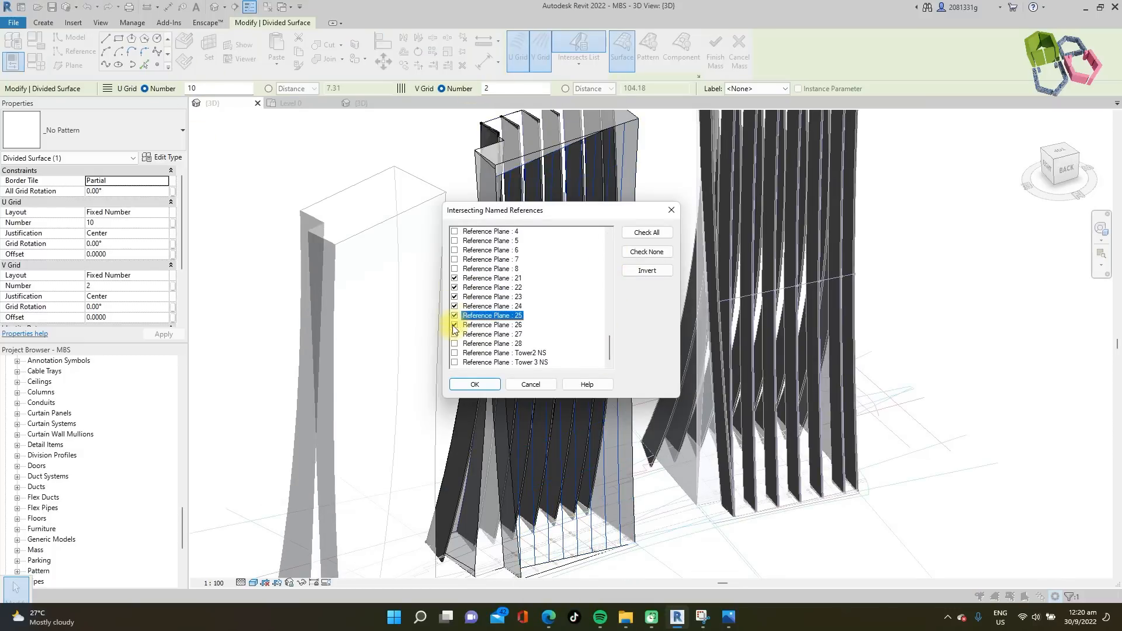
pyautogui.click(454, 325)
pyautogui.click(475, 384)
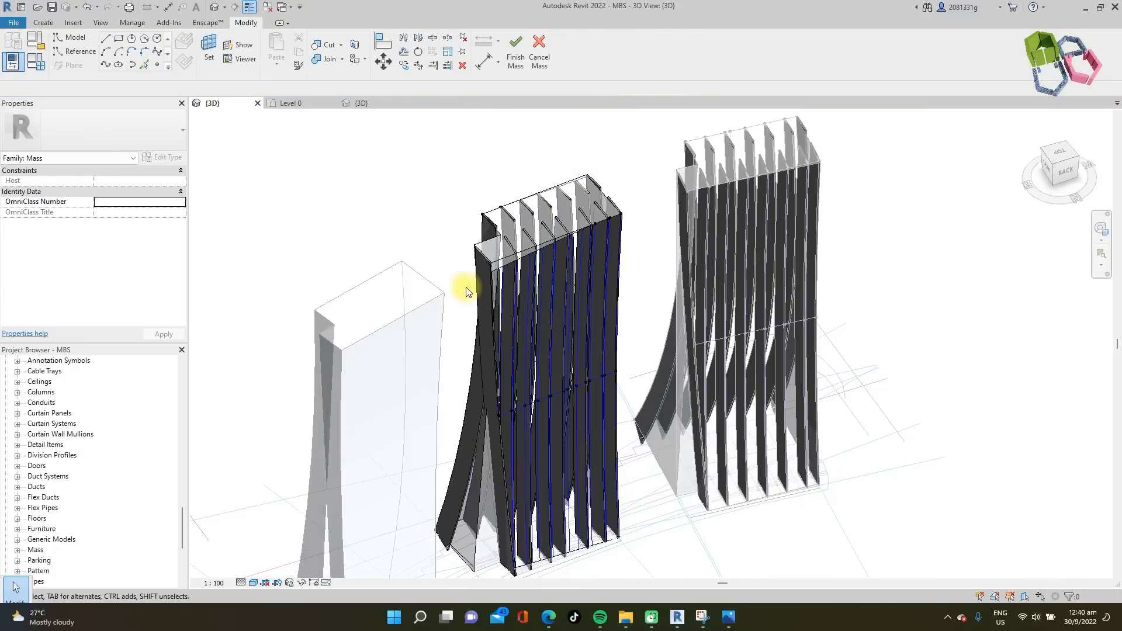
pyautogui.moveTo(468, 291); pyautogui.dragTo(467, 288, button='middle')
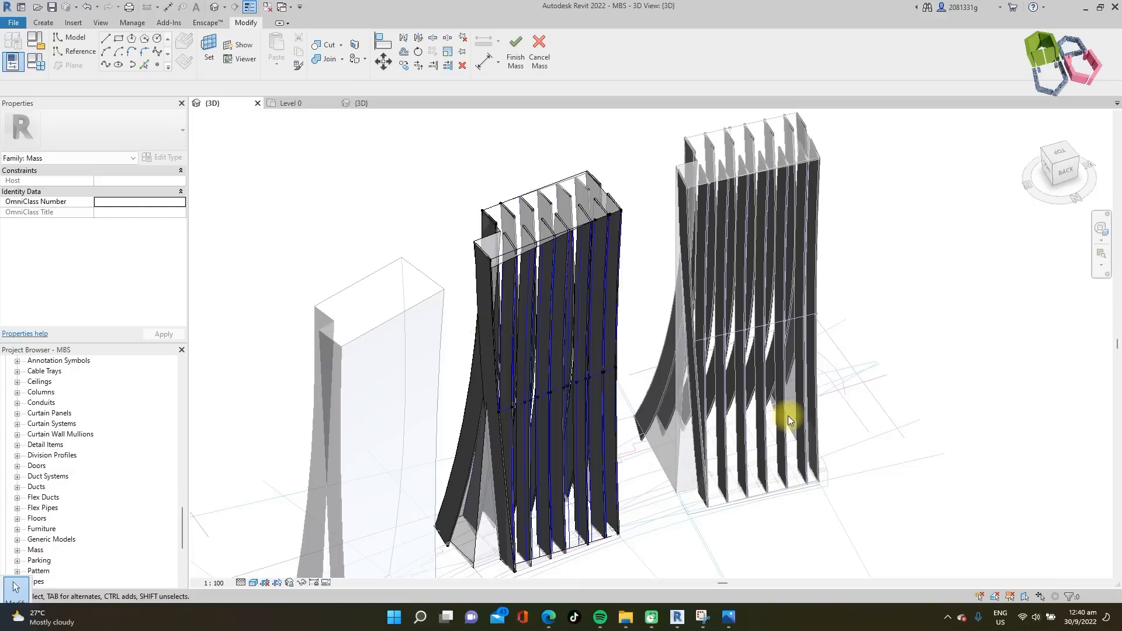
pyautogui.keyDown('shift'); pyautogui.moveTo(843, 415); pyautogui.dragTo(994, 561, button='middle'); pyautogui.keyUp('shift')
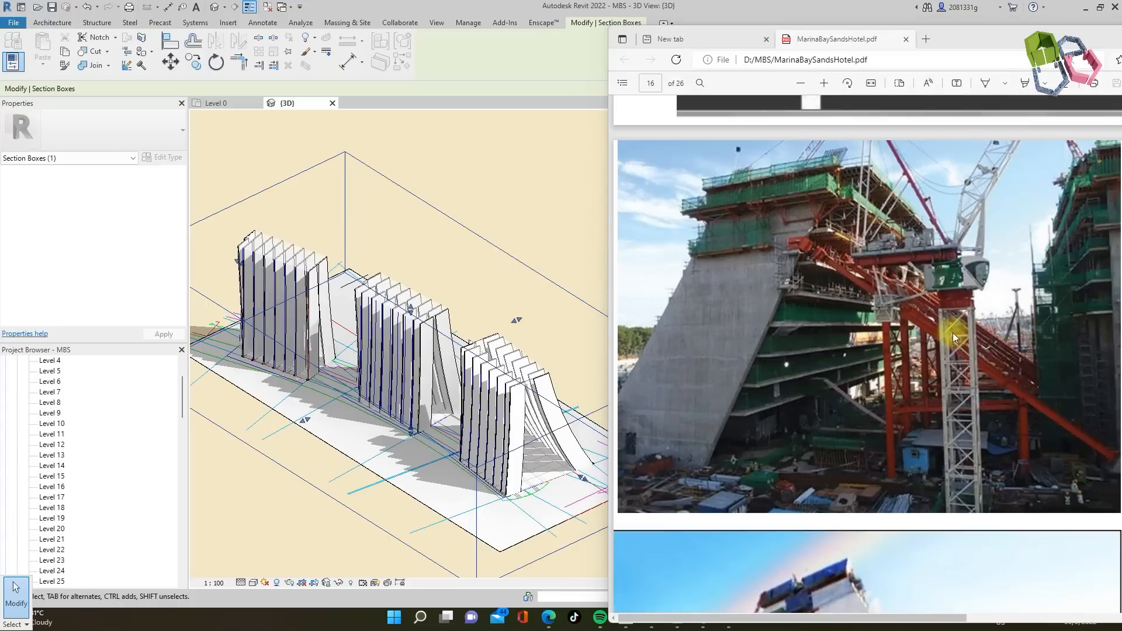
# - Examine the tower construction photos on page 16 of MarinaBaySandsHotel.pdf against the modelled shear walls
pyautogui.scroll(-5, 914, 338)
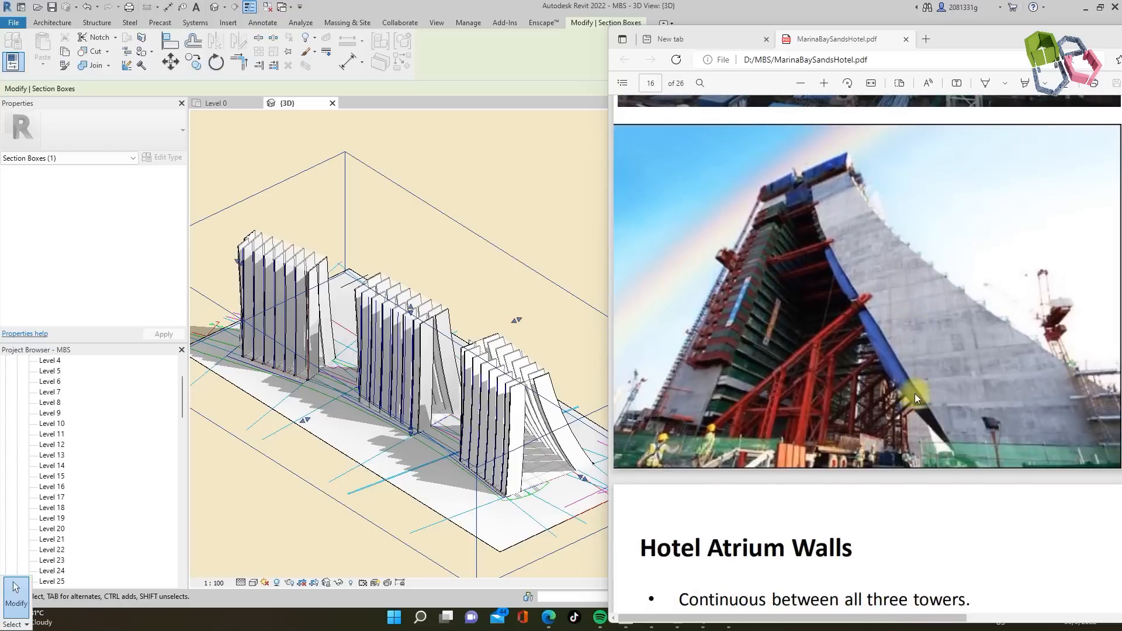
pyautogui.scroll(1, 914, 378)
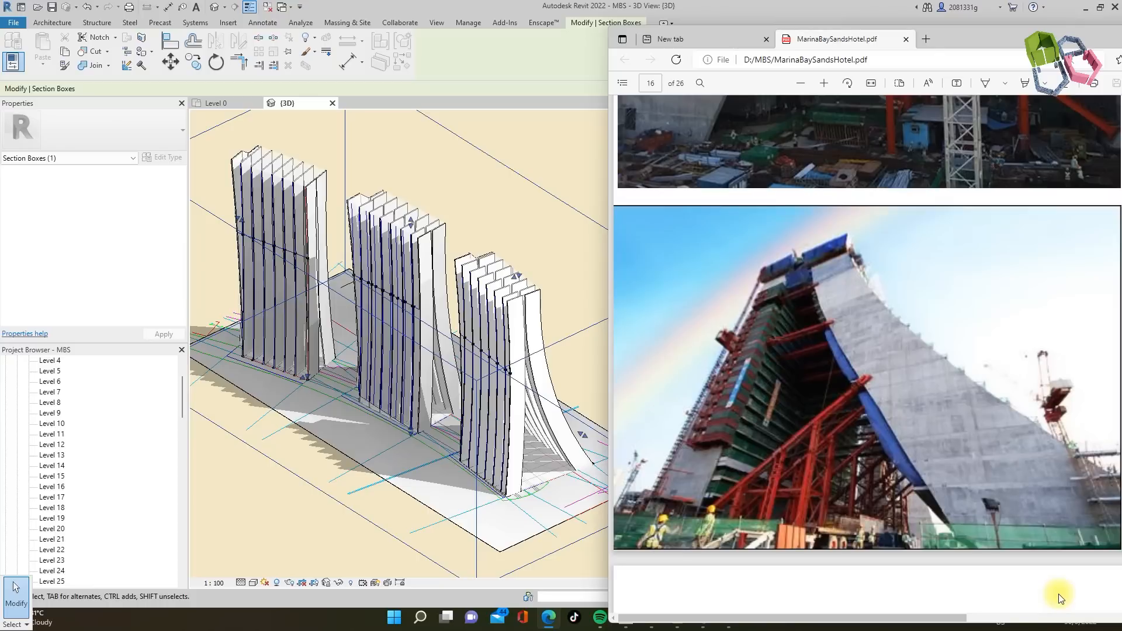
pyautogui.scroll(1, 1034, 461)
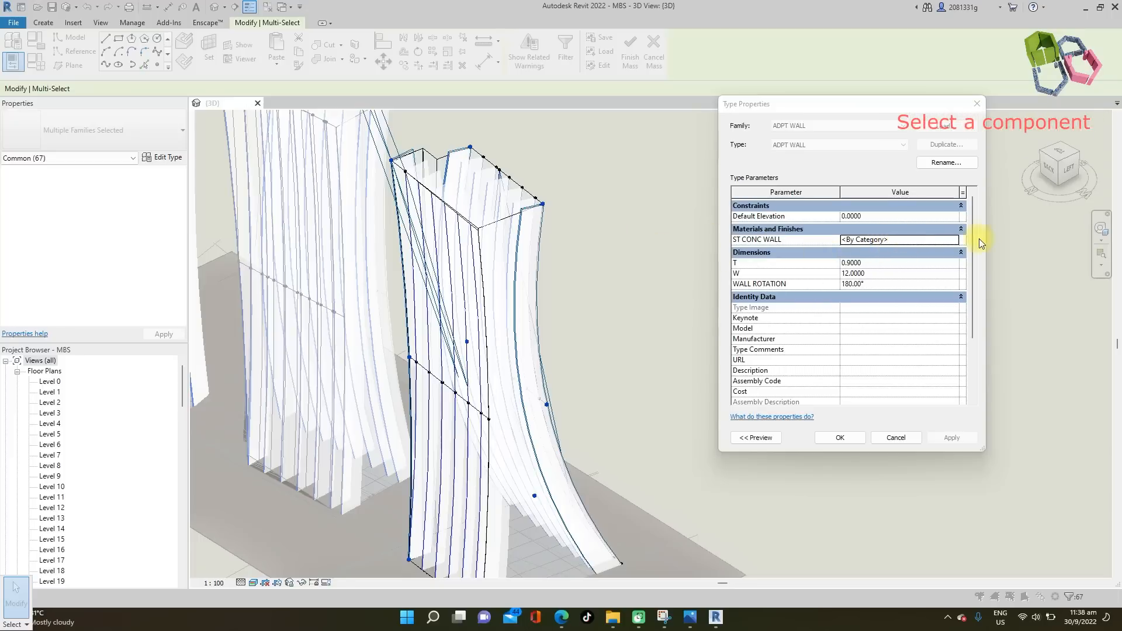
# - Assign a project material to the ADPT WALL type's ST CONC WALL parameter and finish the mass edit
pyautogui.click(954, 240)
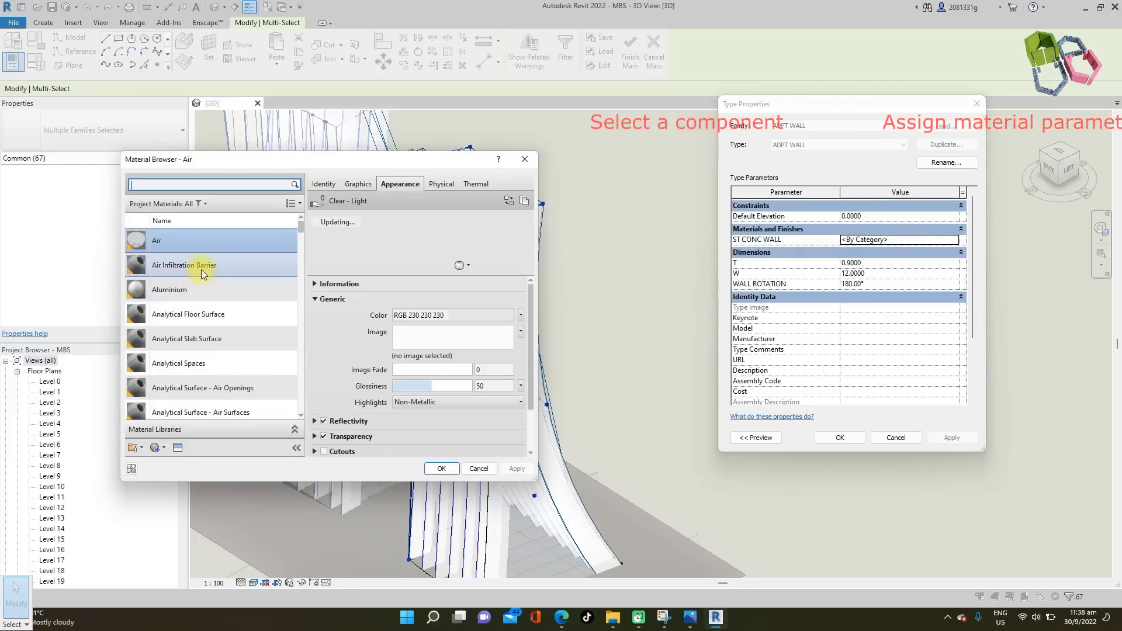
pyautogui.scroll(-3, 202, 276)
pyautogui.scroll(-10, 202, 276)
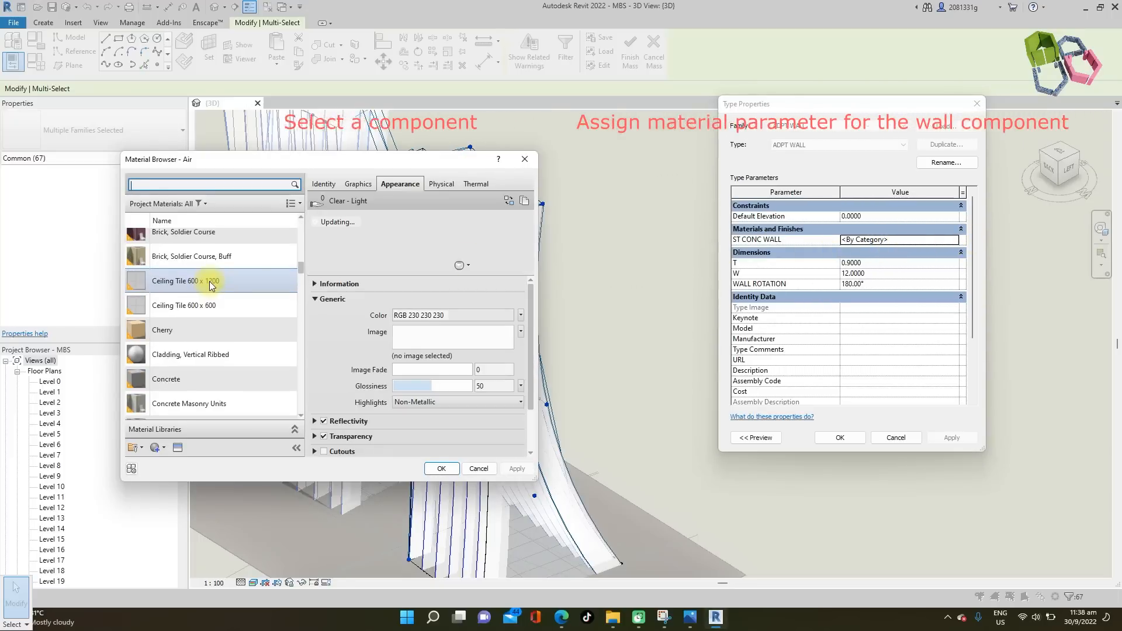
pyautogui.scroll(-5, 202, 286)
pyautogui.click(229, 338)
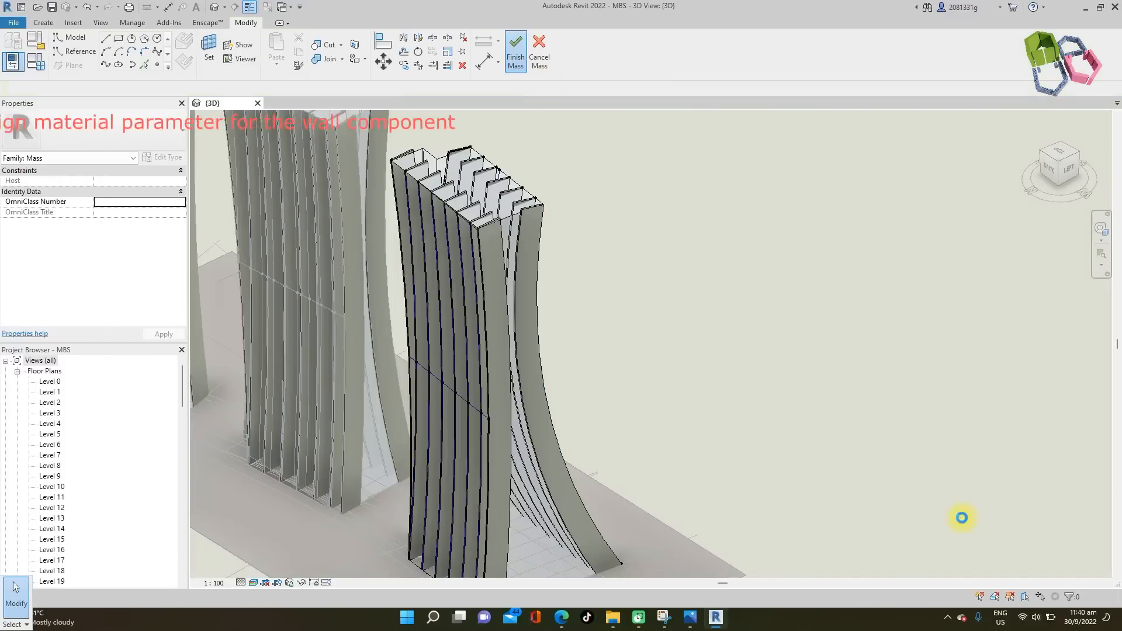
pyautogui.press('Escape')
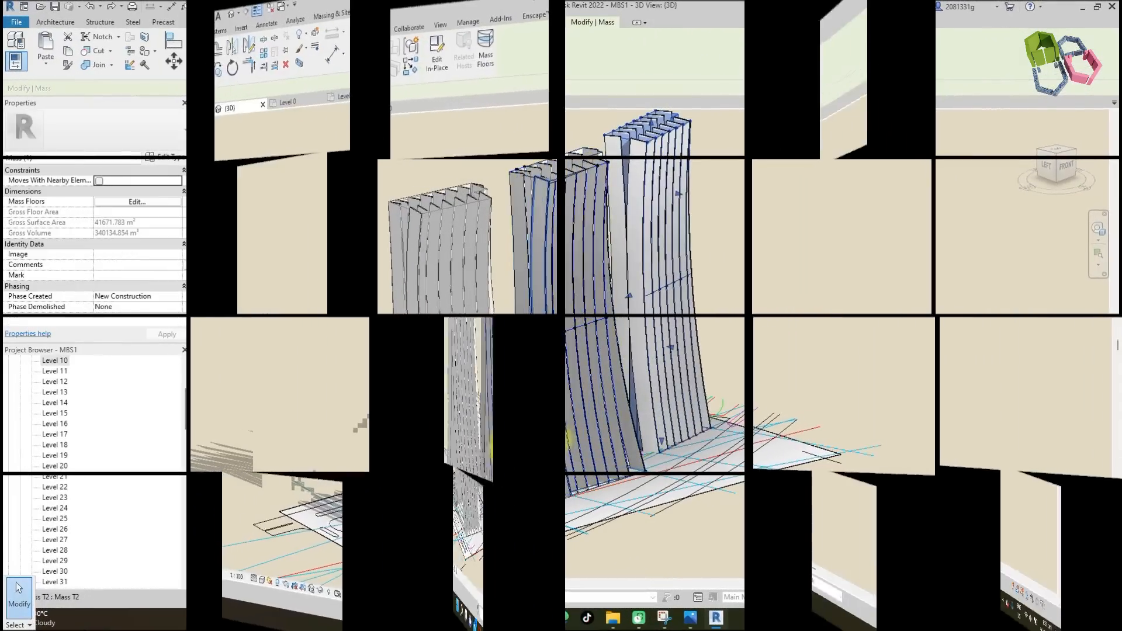
# - Select all three tower masses and create mass floors on Level 1 through Level 57
pyautogui.click(428, 524)
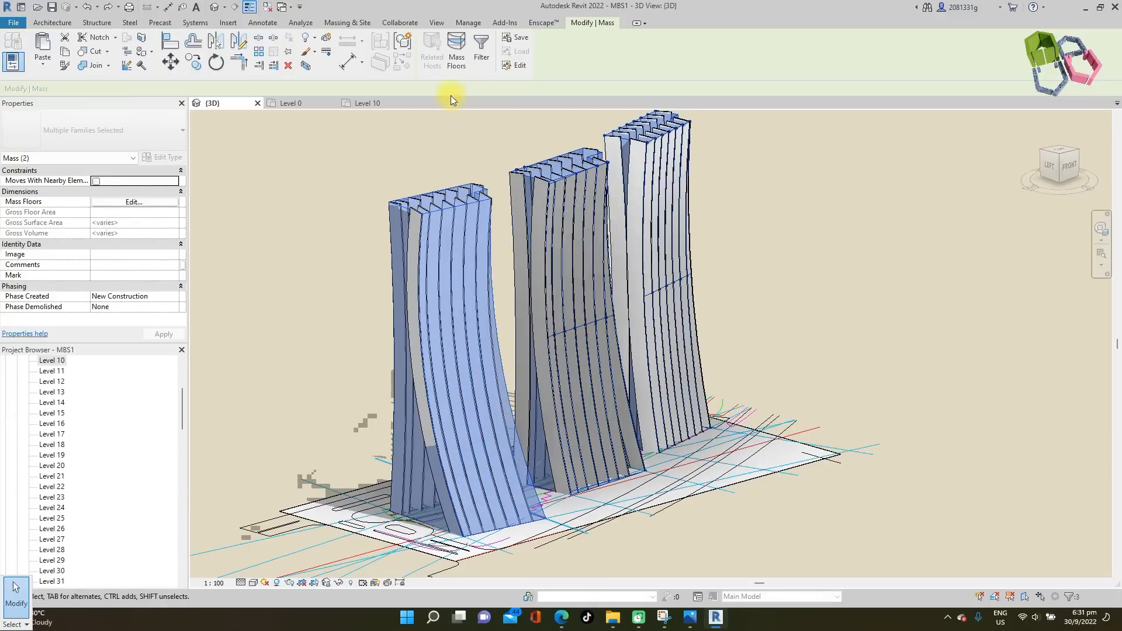
pyautogui.click(456, 51)
pyautogui.click(485, 260)
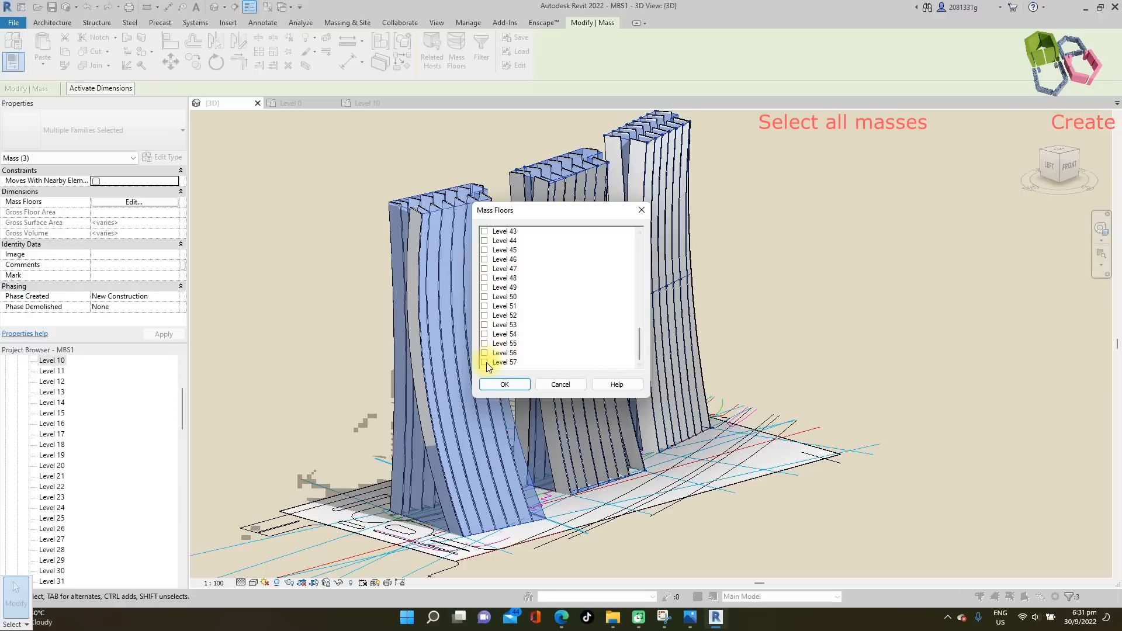
pyautogui.keyDown('ctrl'); pyautogui.keyDown('shift'); pyautogui.click(484, 363); pyautogui.keyUp('shift'); pyautogui.keyUp('ctrl')
pyautogui.click(485, 363)
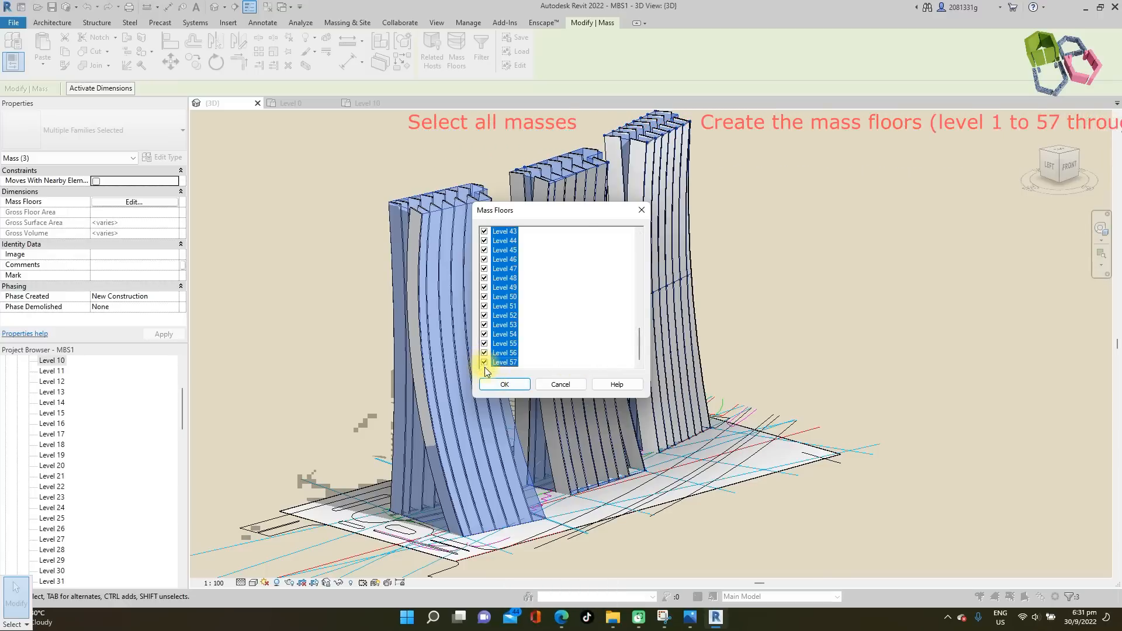
pyautogui.click(501, 383)
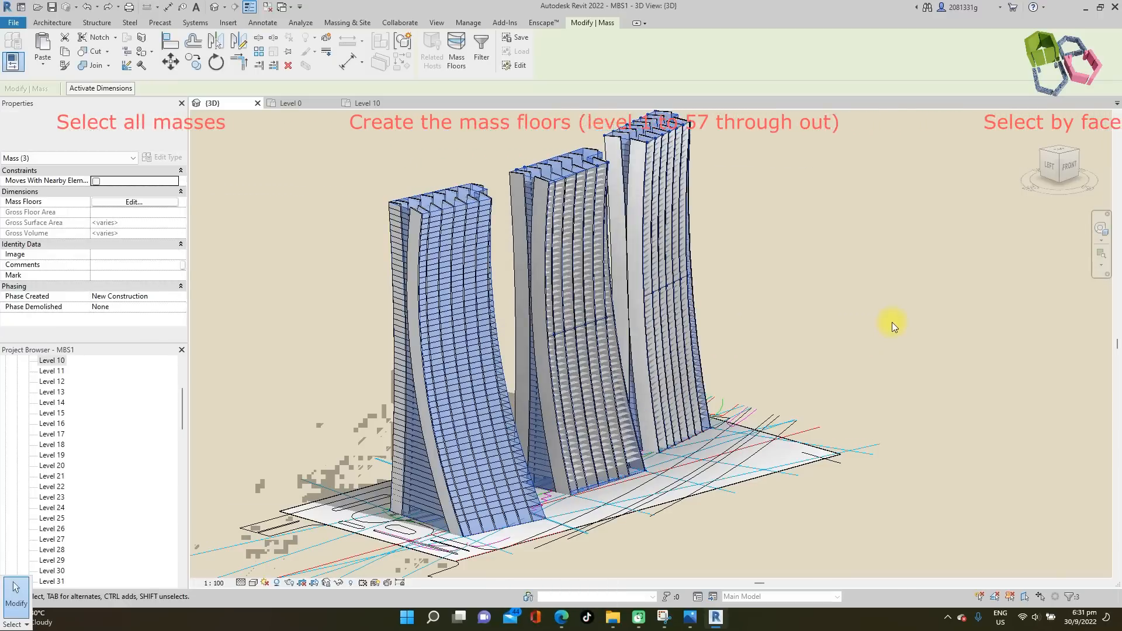
# - Start a floor by face and duplicate its floor type as Floor-Upper_300mmConc-(MBS)
pyautogui.click(52, 22)
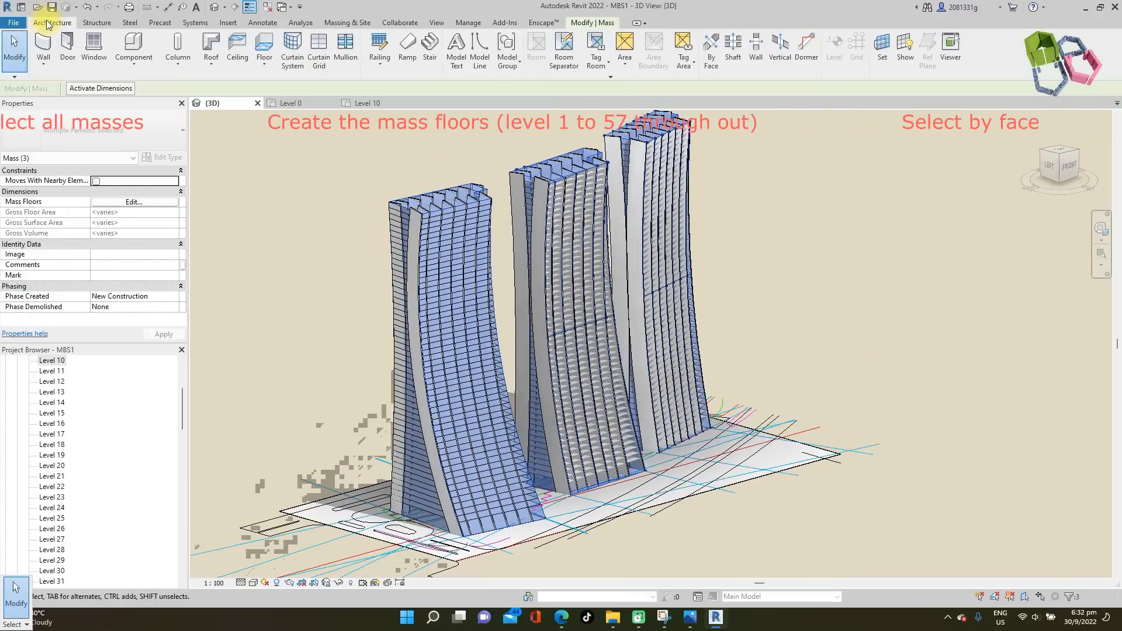
pyautogui.click(264, 61)
pyautogui.click(283, 133)
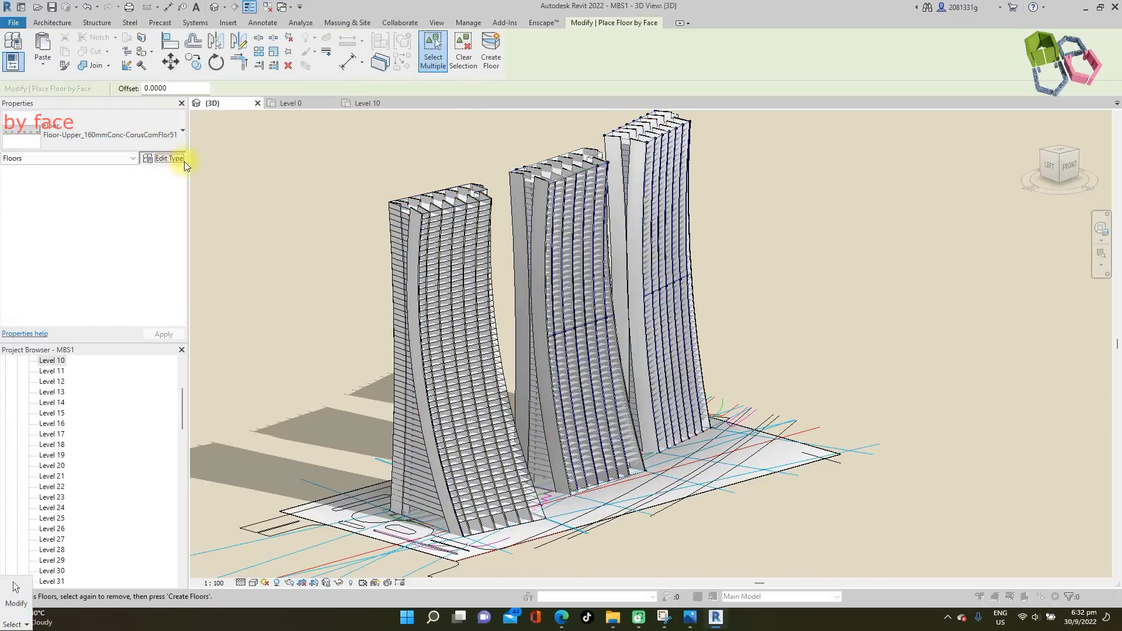
pyautogui.click(168, 157)
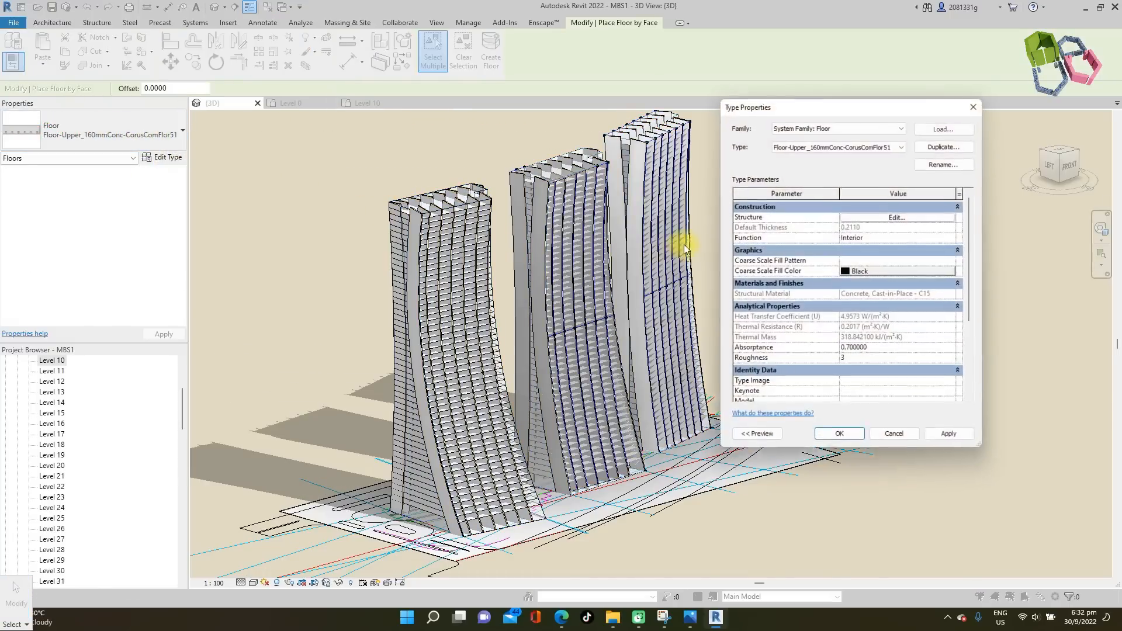
pyautogui.click(947, 146)
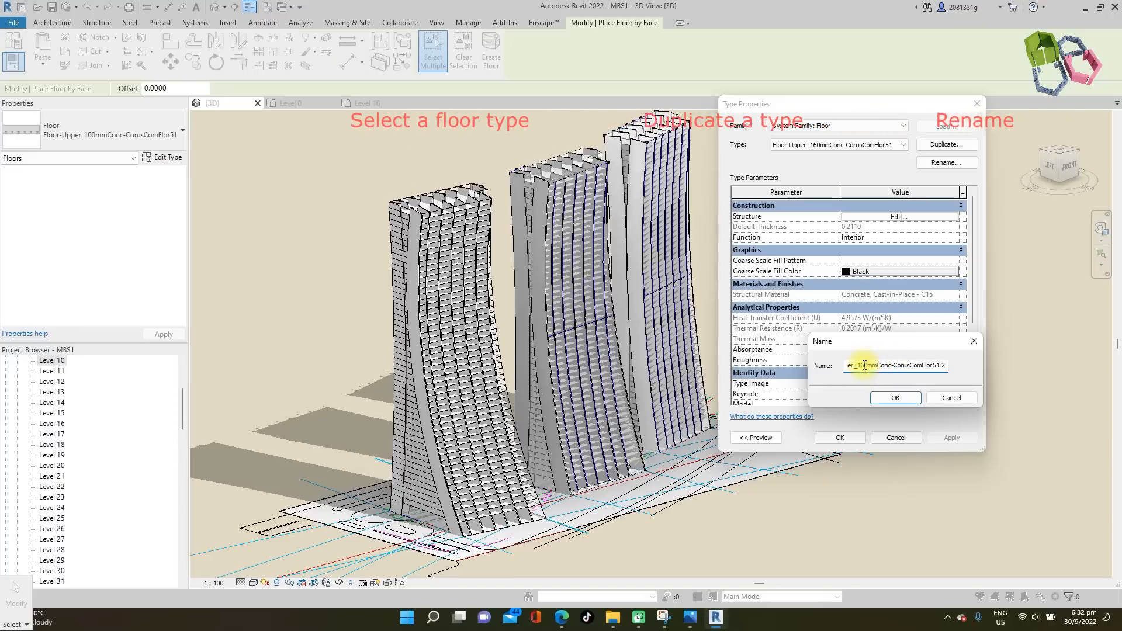
pyautogui.press('BackSpace')
pyautogui.press('BackSpace')
pyautogui.write('2')
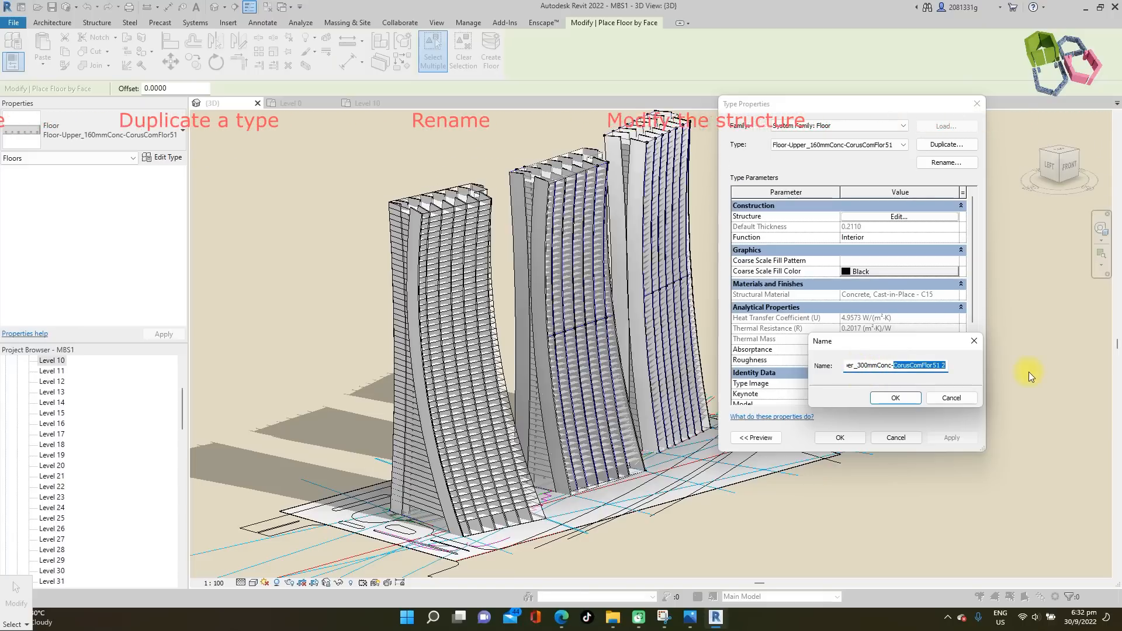
pyautogui.write('(M')
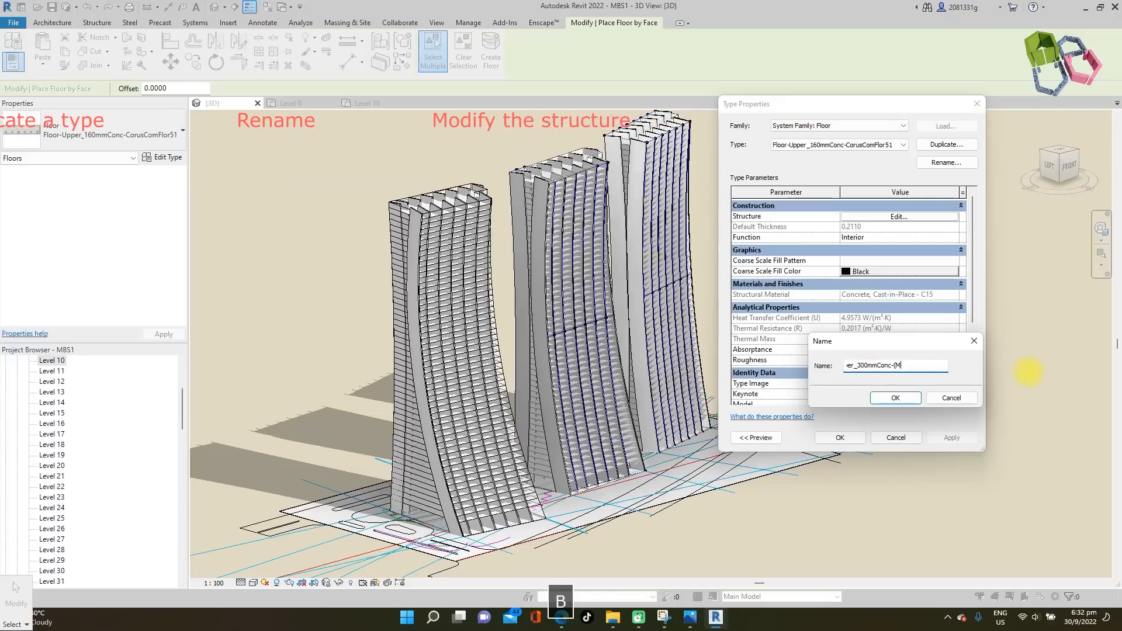
pyautogui.write('BS')
pyautogui.click(906, 399)
# - Give the new floor type a single concrete structure layer 0.3000 thick and apply the type
pyautogui.click(907, 217)
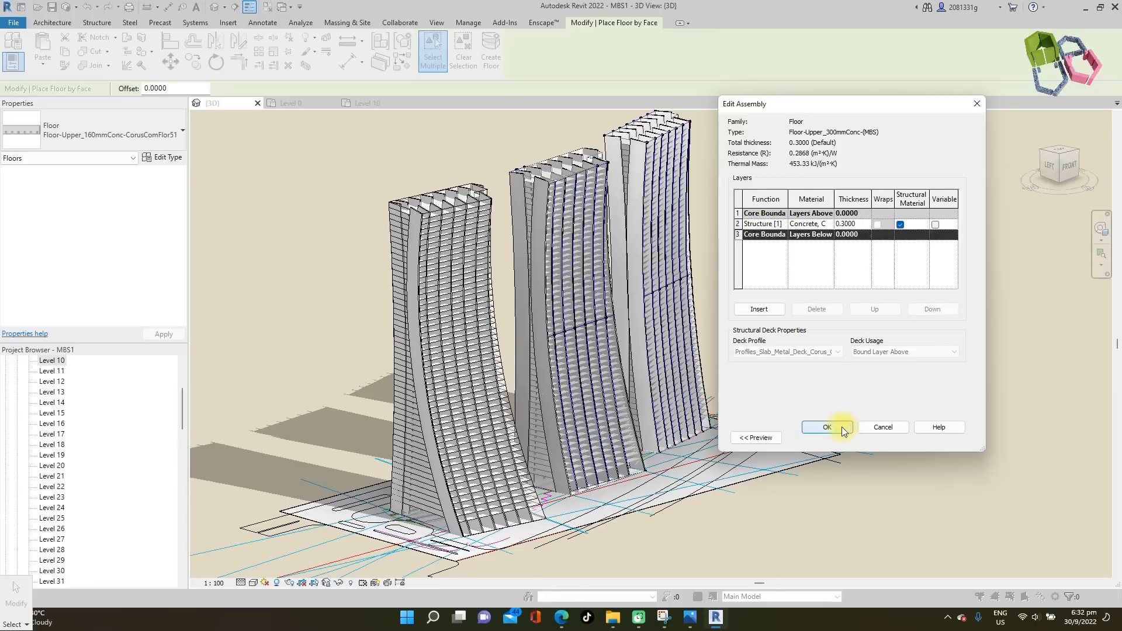
pyautogui.click(841, 426)
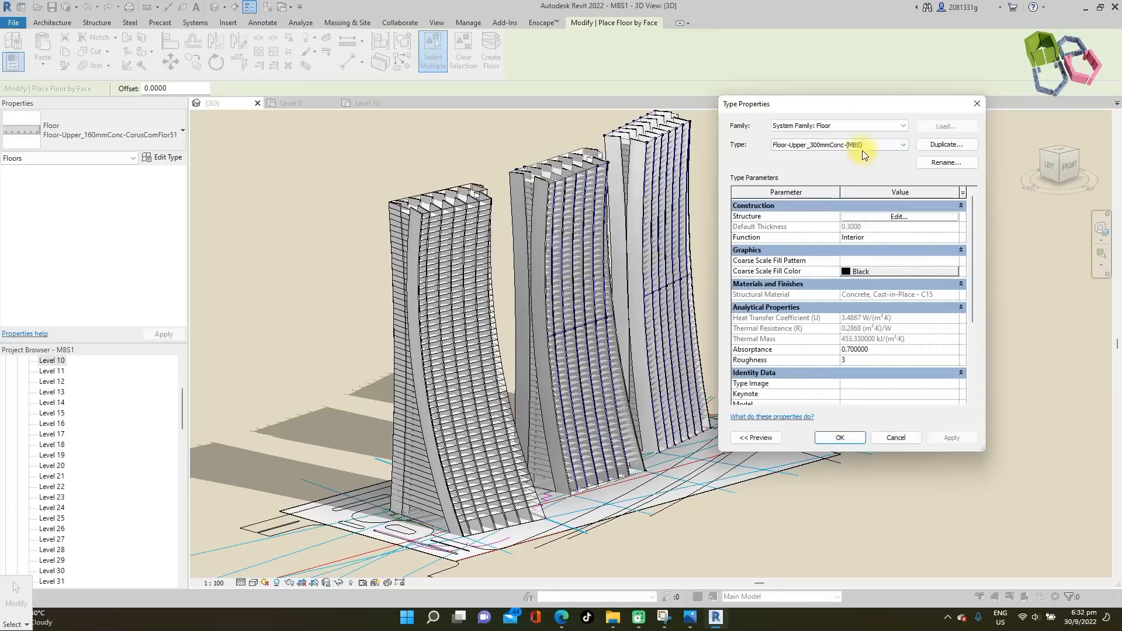
pyautogui.click(840, 438)
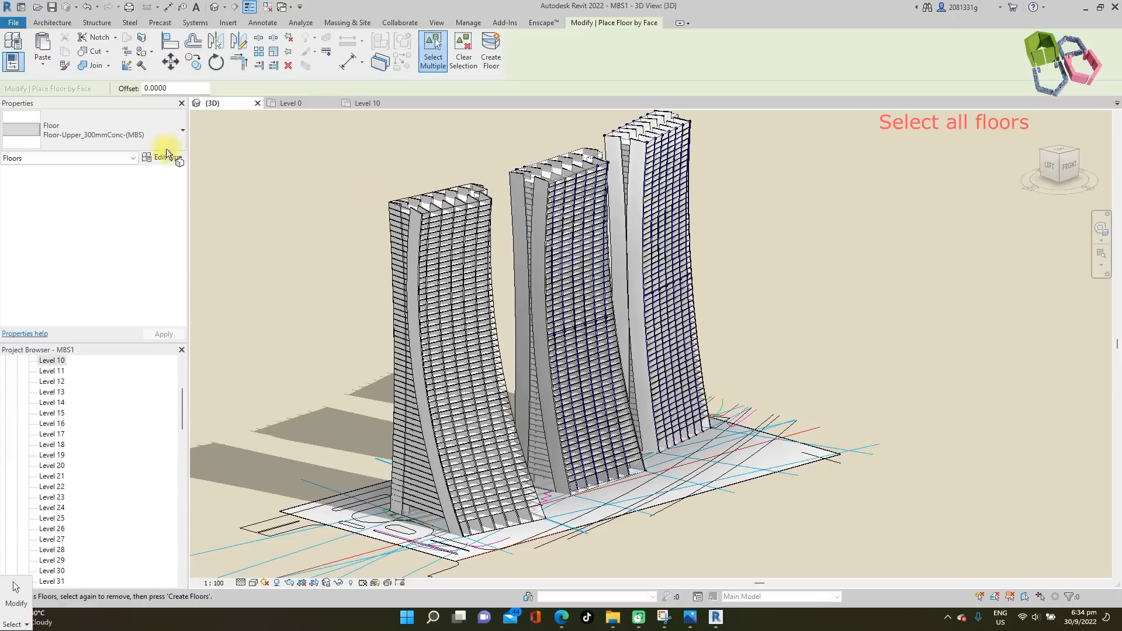
# - Select all mass floors in the three towers and create real floors from them
pyautogui.moveTo(313, 112); pyautogui.dragTo(819, 534)
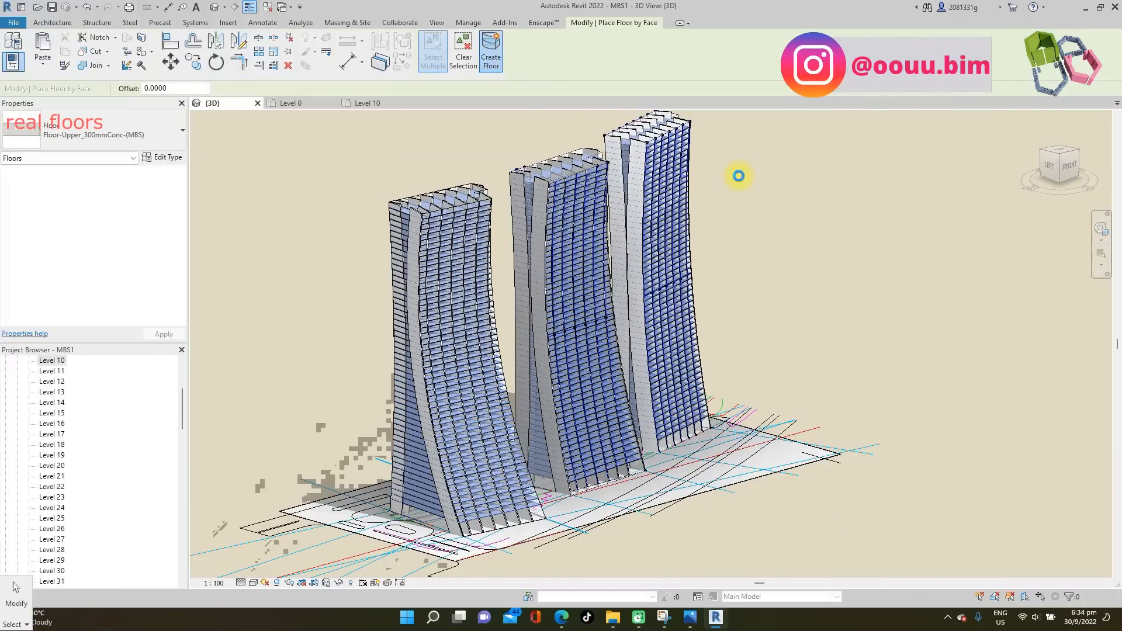
pyautogui.scroll(5, 441, 223)
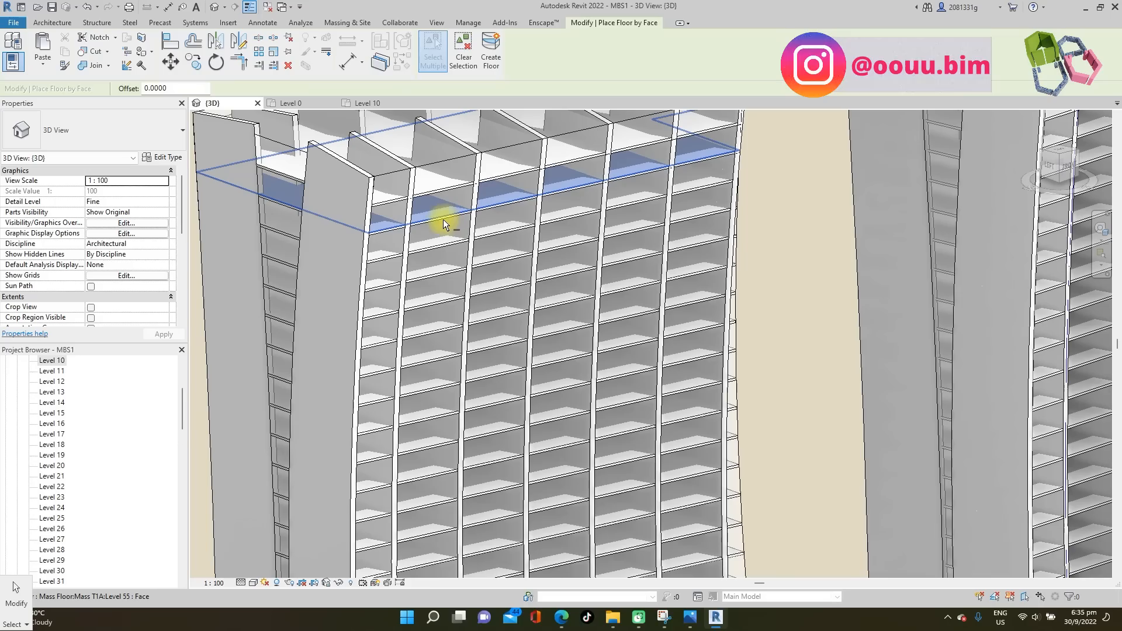